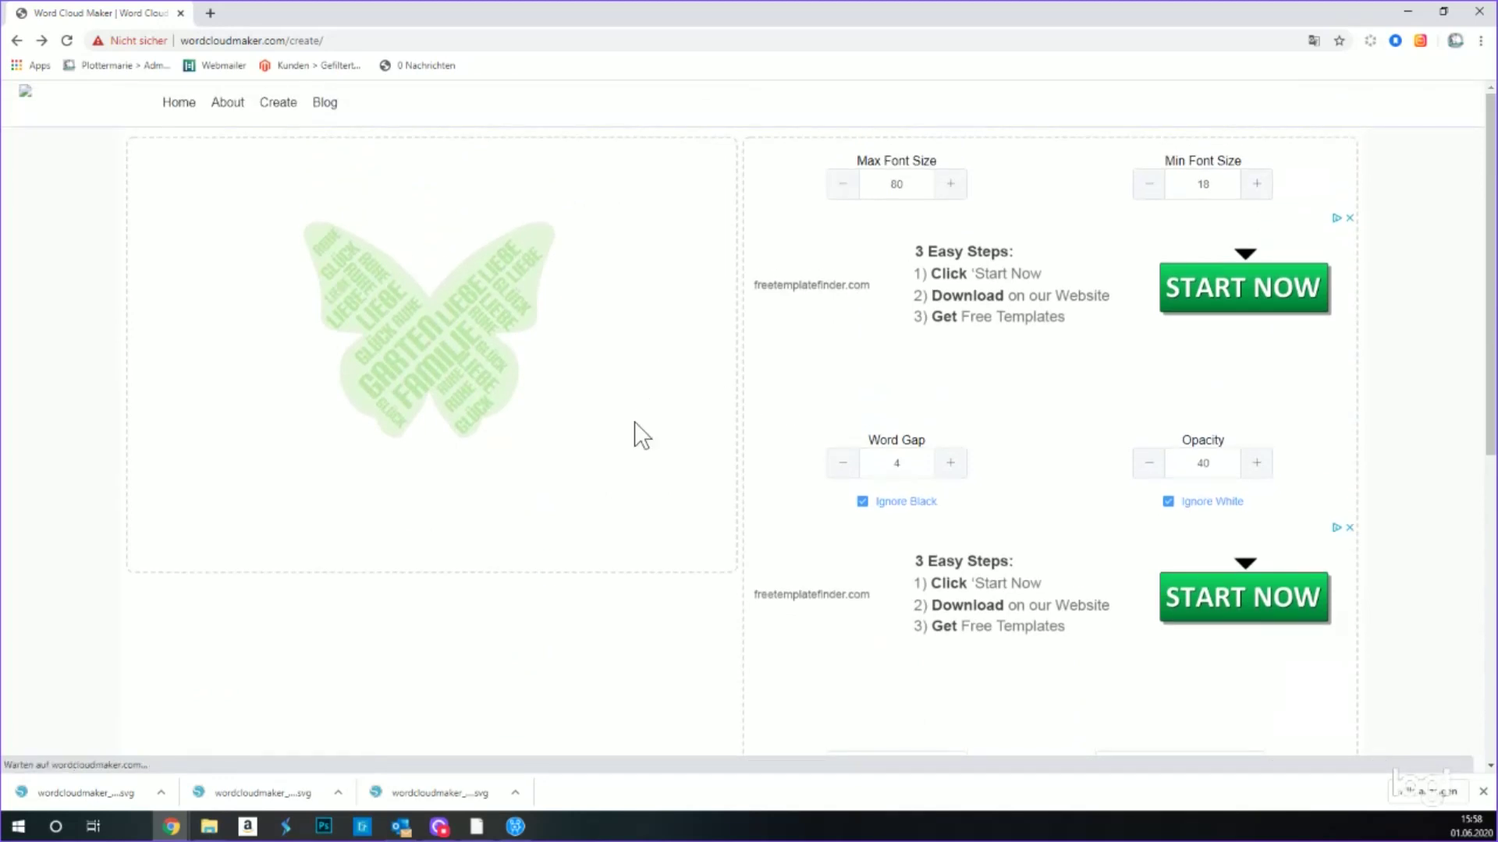
- Reduce the size of Garten to 38 and Familie to 34, and regenerate the word cloud
scroll(634, 434, down, 8)
click(463, 384)
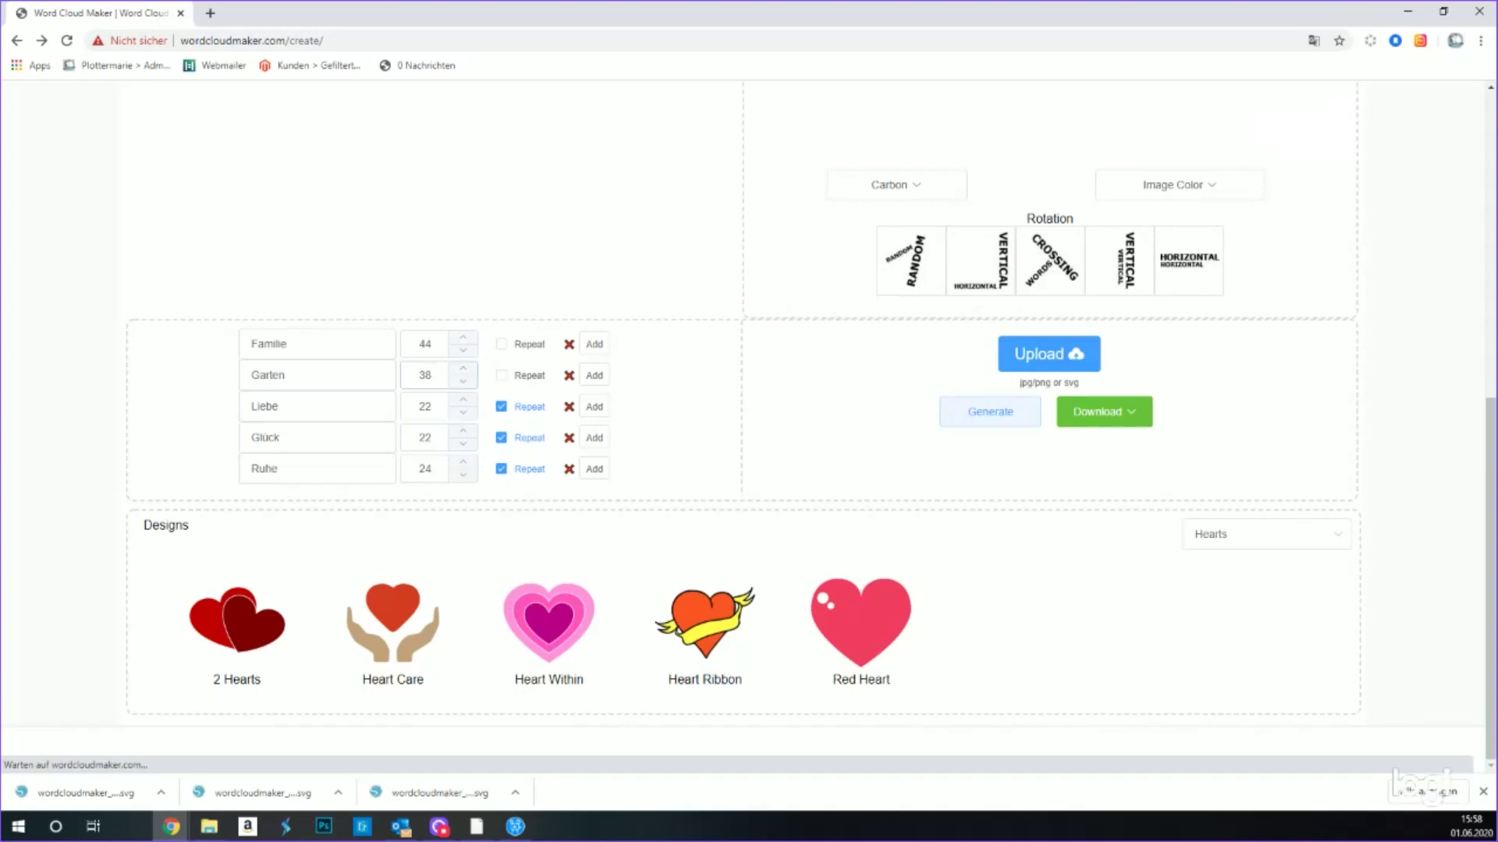
click(464, 351)
scroll(716, 403, up, 7)
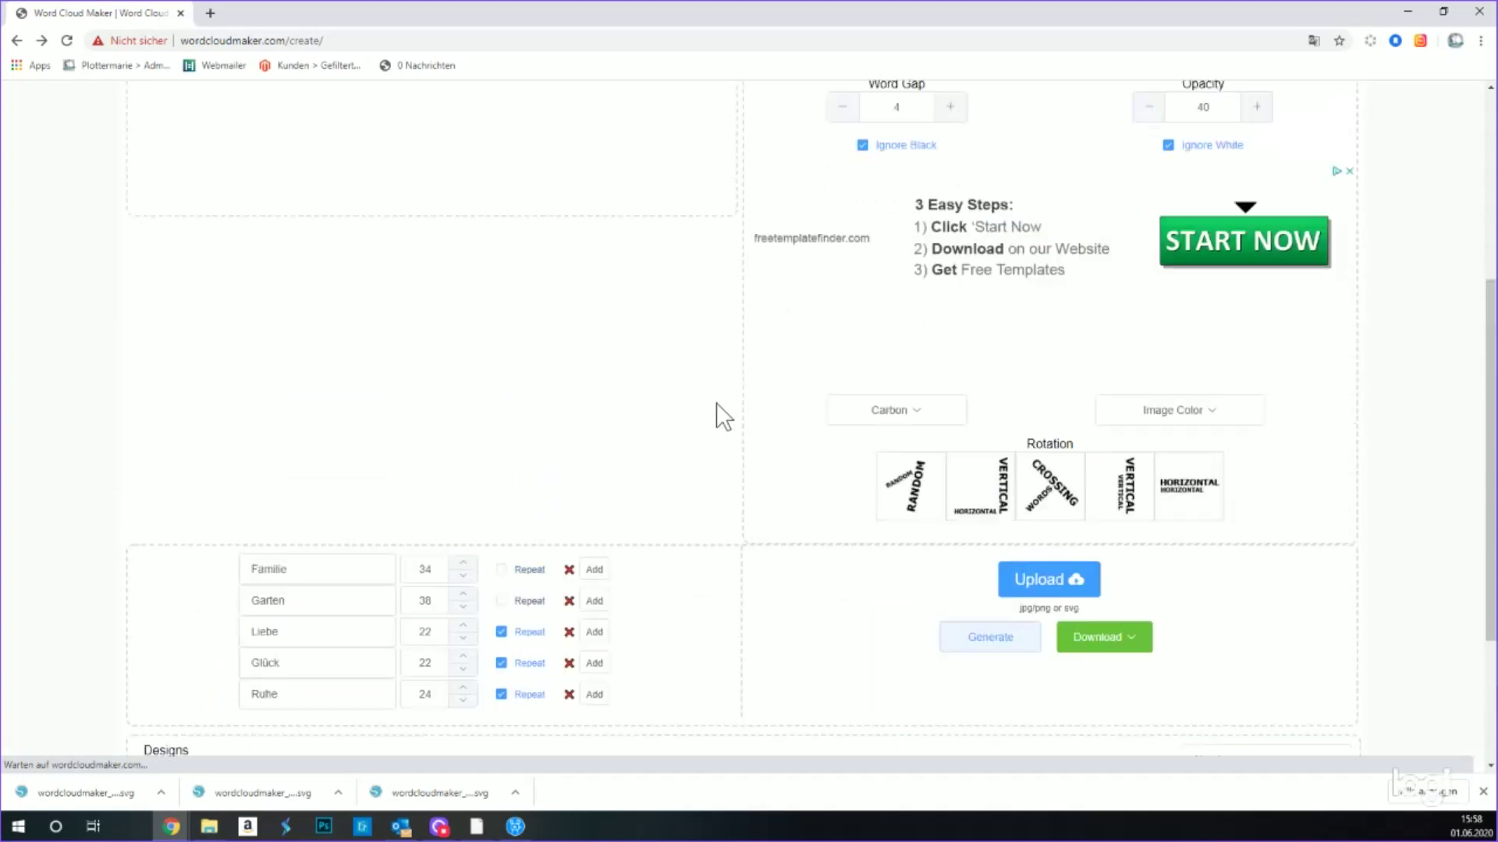
scroll(716, 403, down, 5)
click(996, 574)
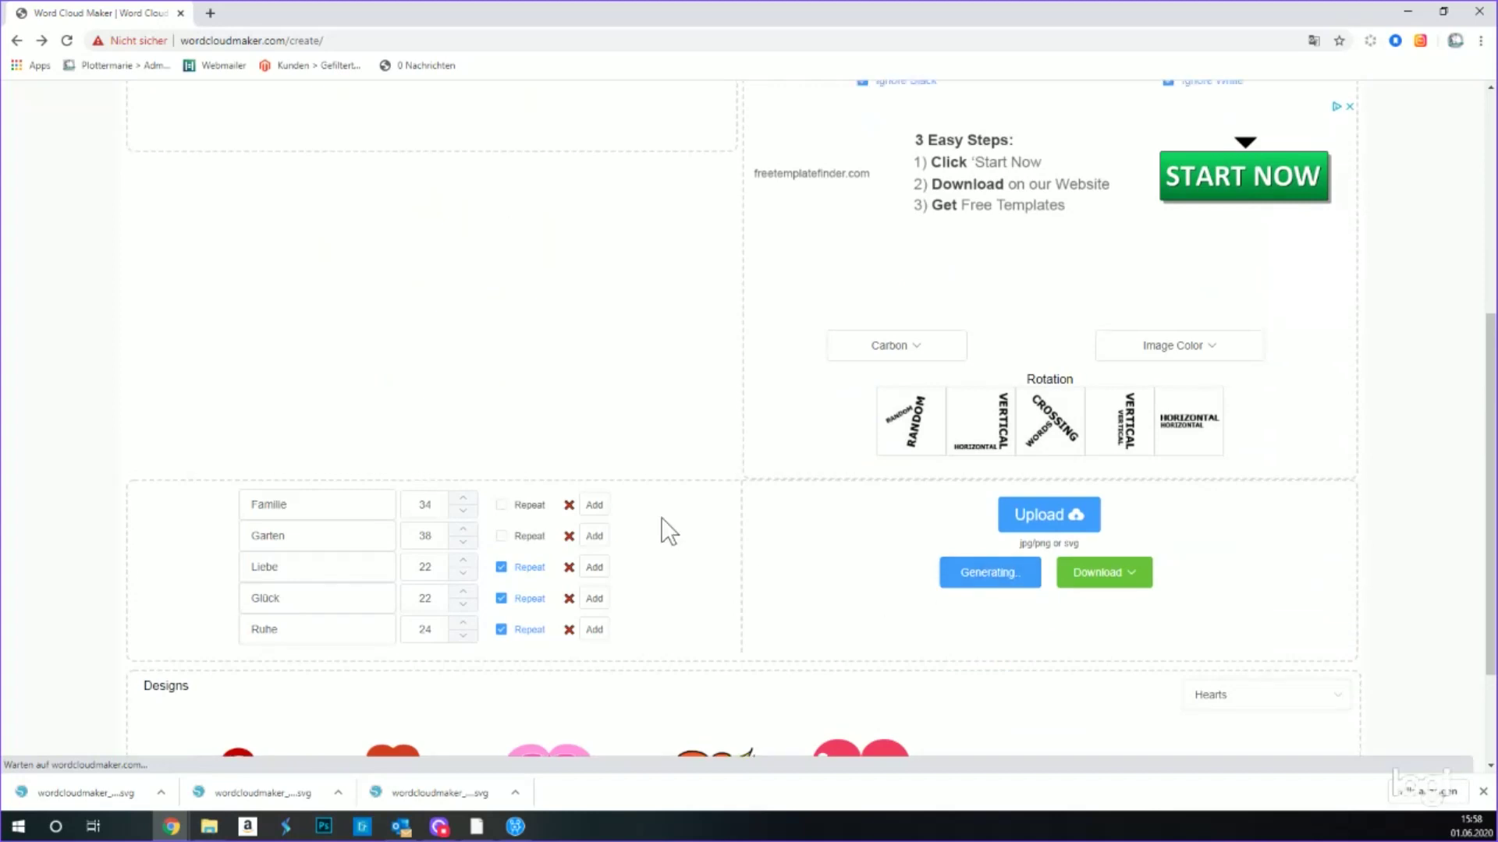
scroll(661, 521, up, 6)
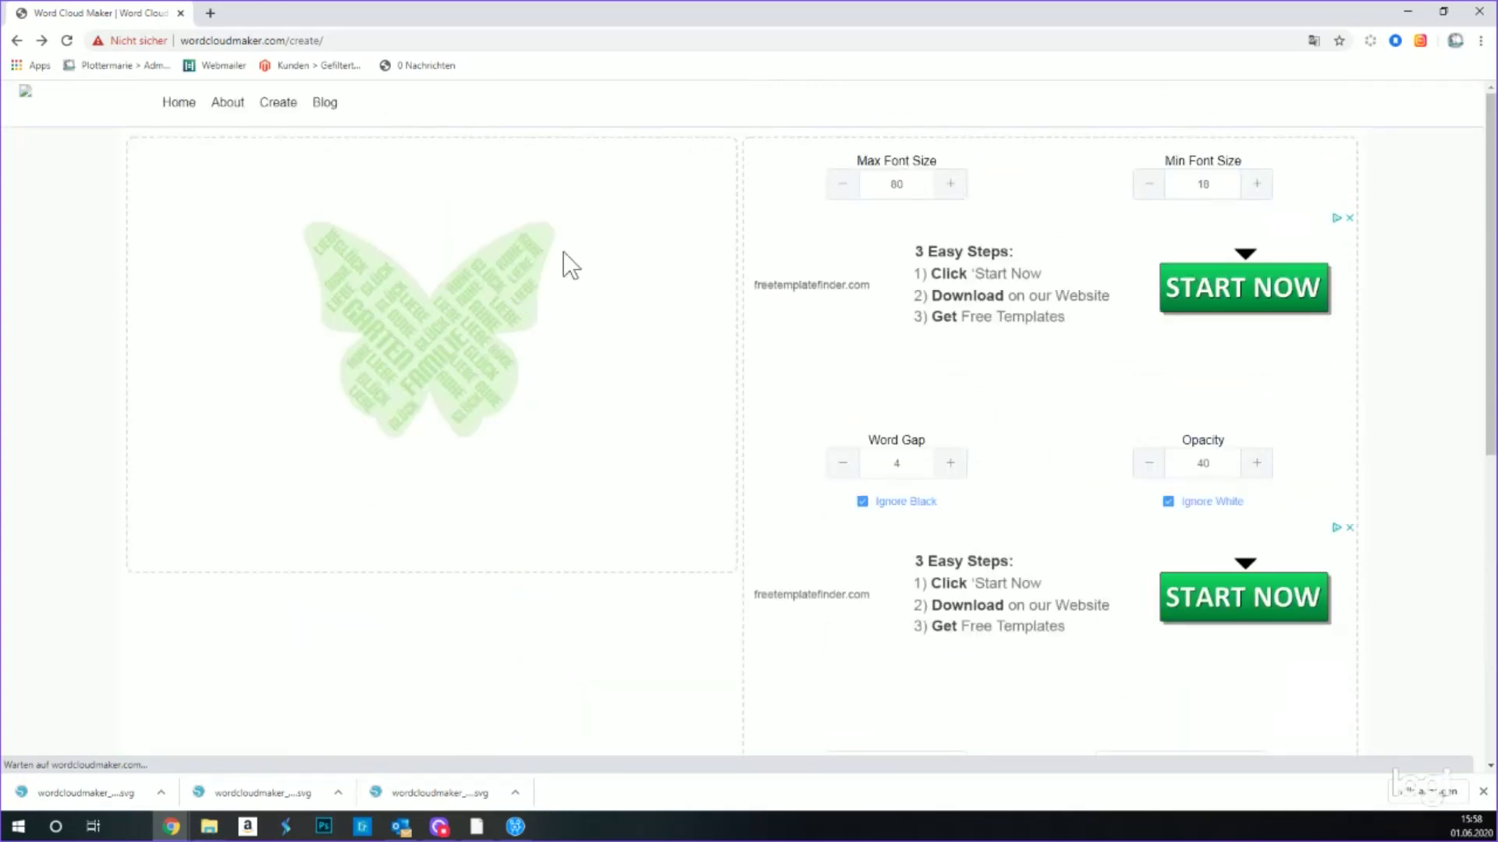
- Enable repetition for the words Garten and Familie and regenerate the word cloud
scroll(617, 358, down, 5)
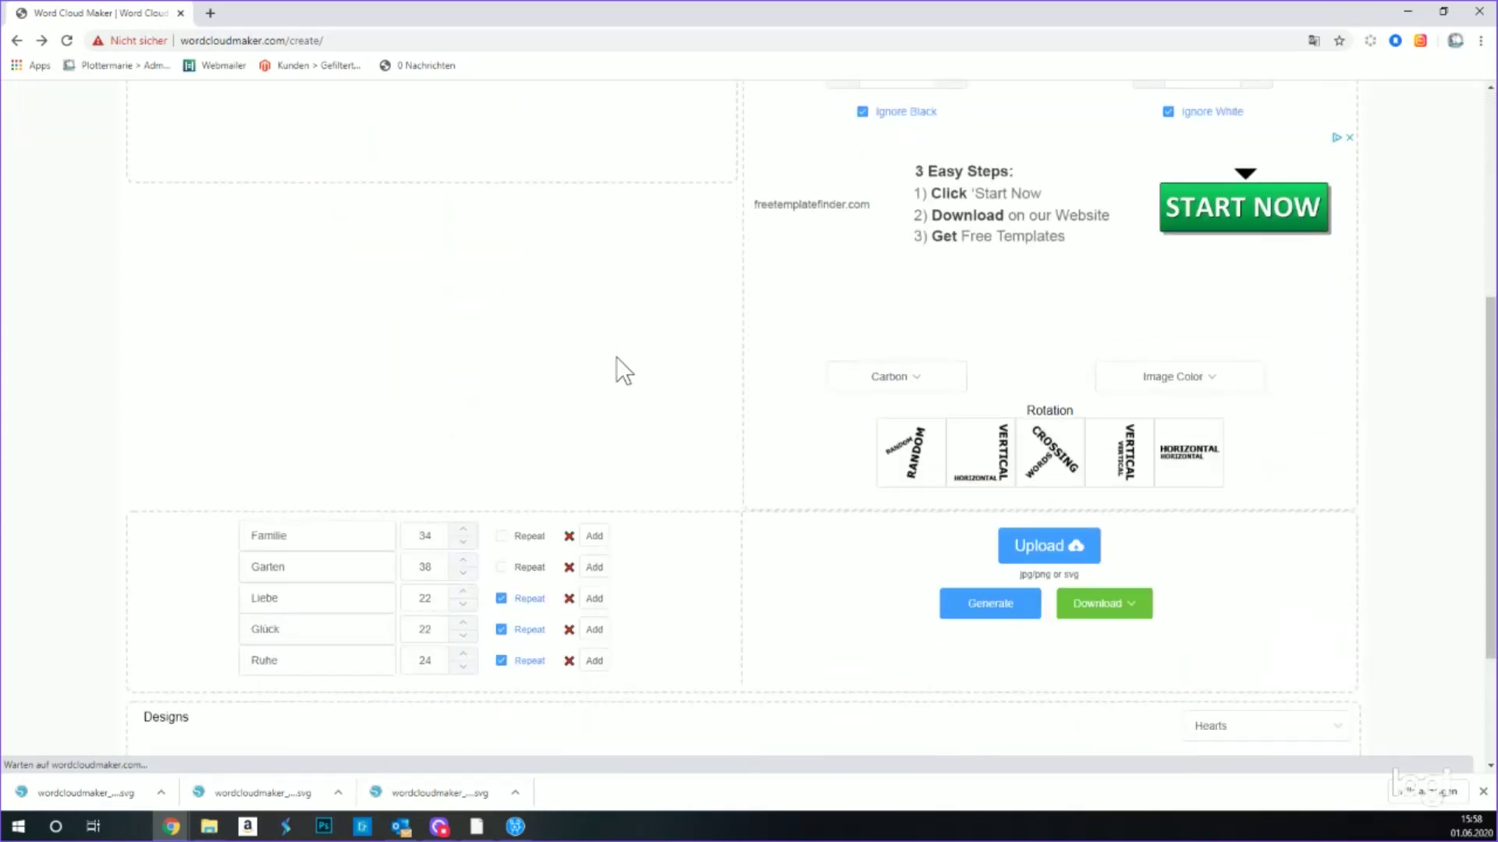
click(501, 567)
click(501, 536)
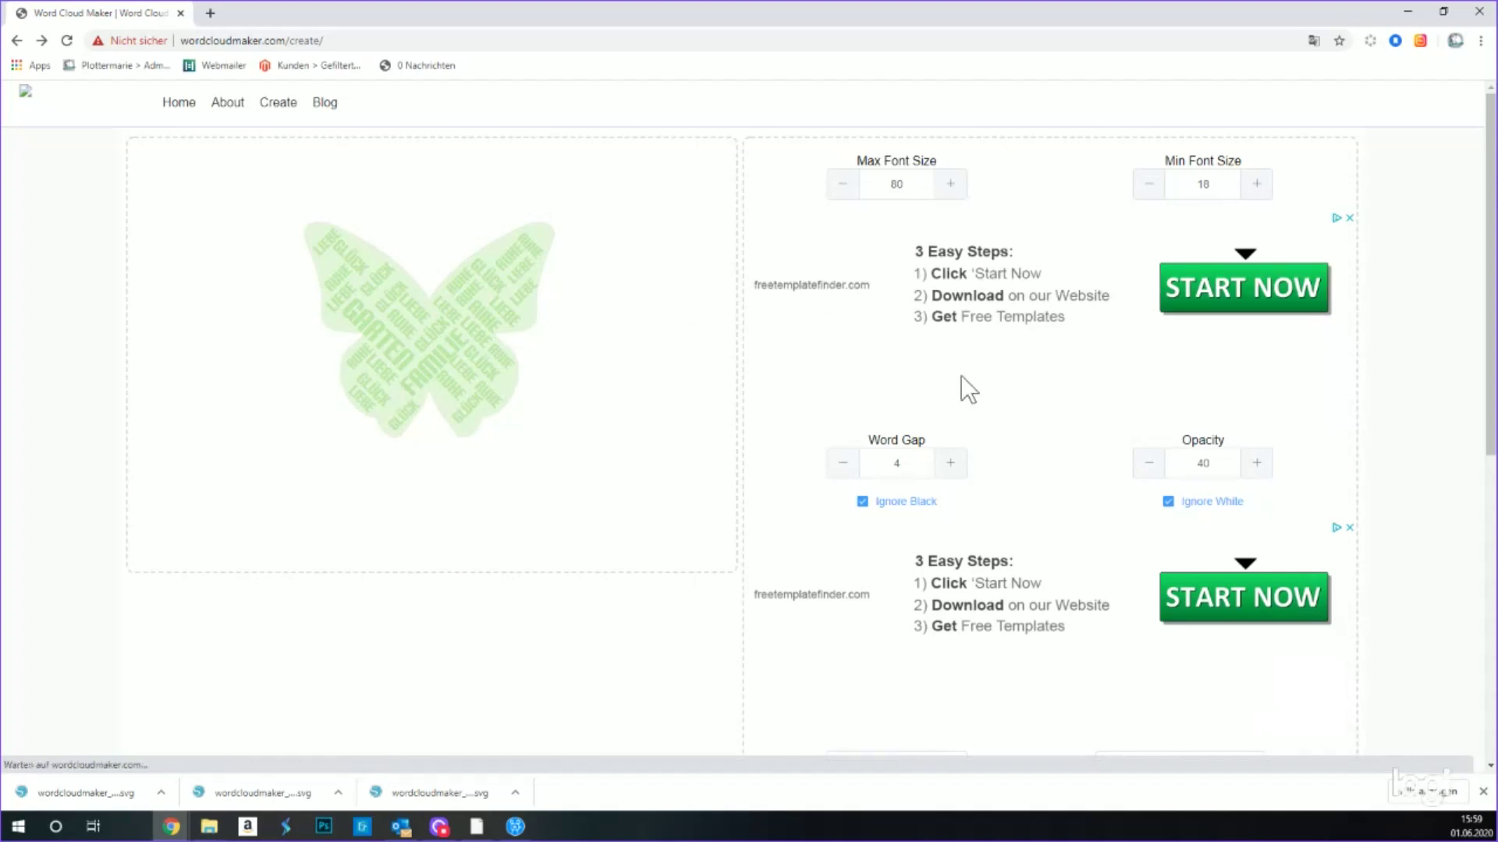
- Download the butterfly word cloud as a Vector SVG
scroll(964, 404, down, 5)
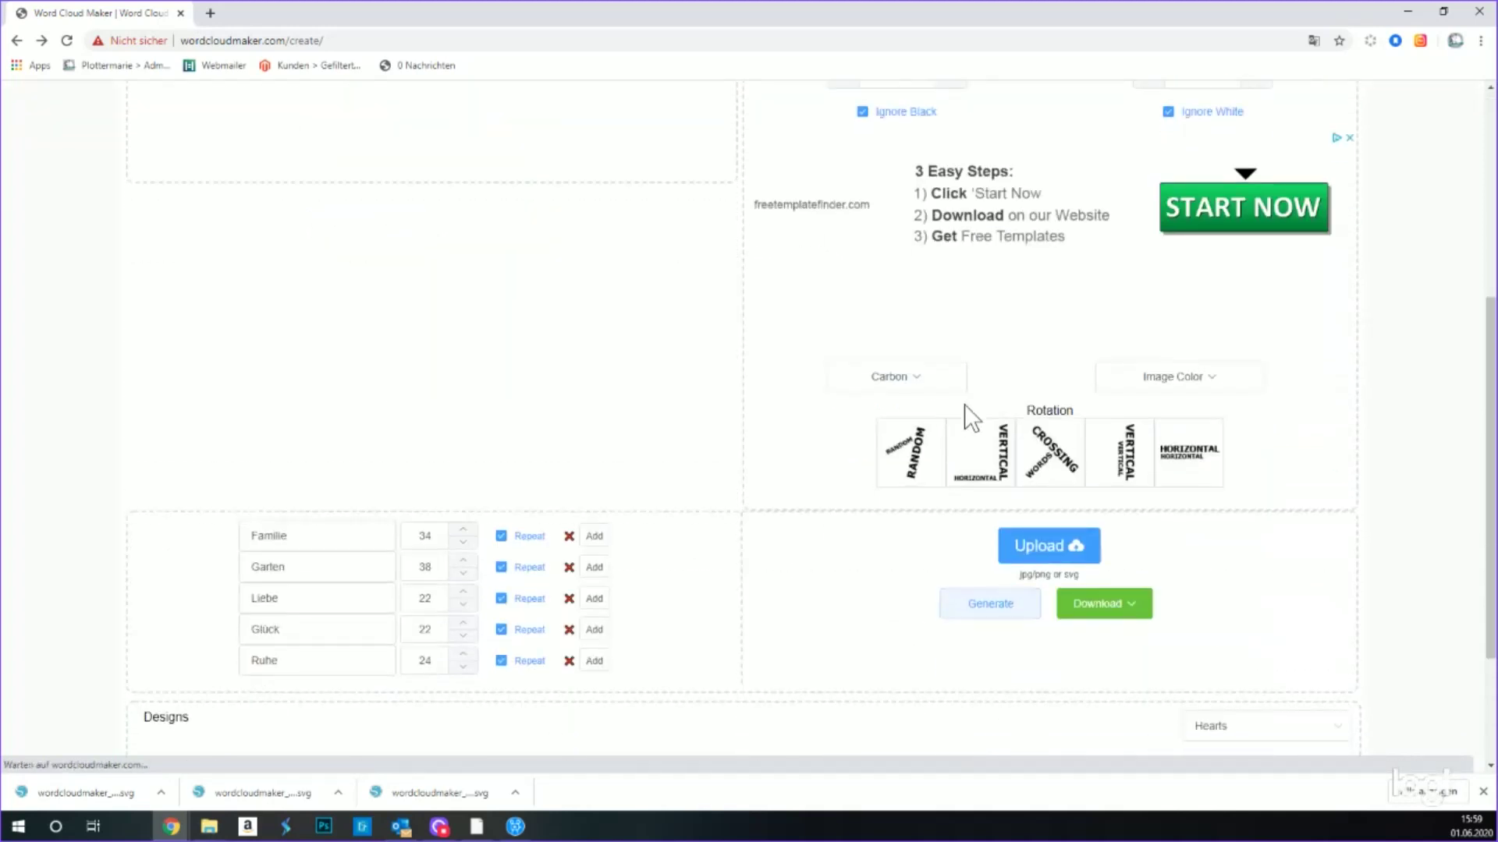
click(1081, 606)
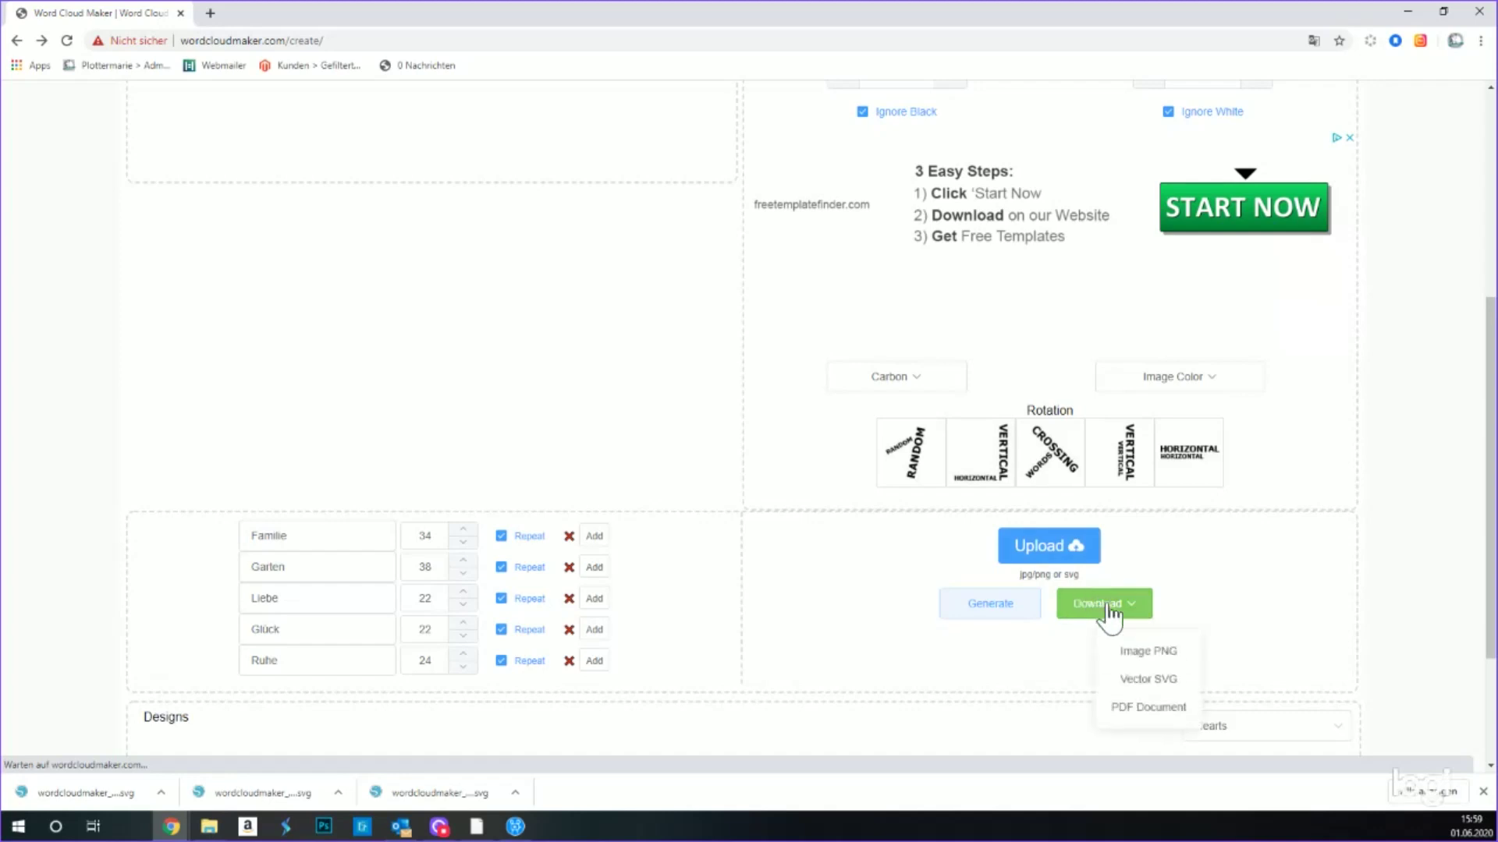
click(1160, 684)
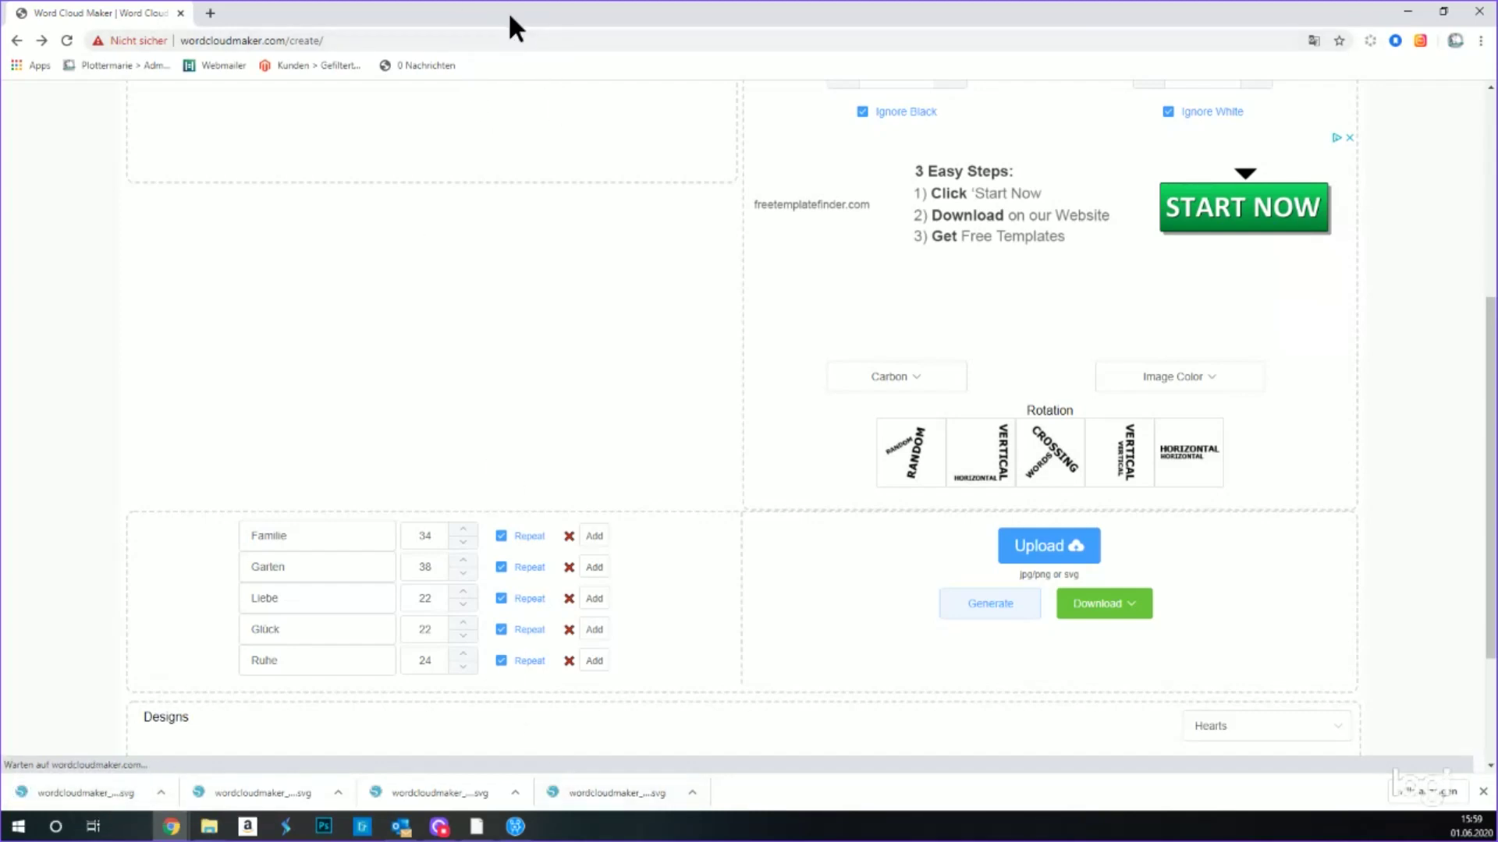
- Switch to Silhouette Studio and import the newly downloaded word cloud SVG into the blank document
drag(509, 14, 0, 59)
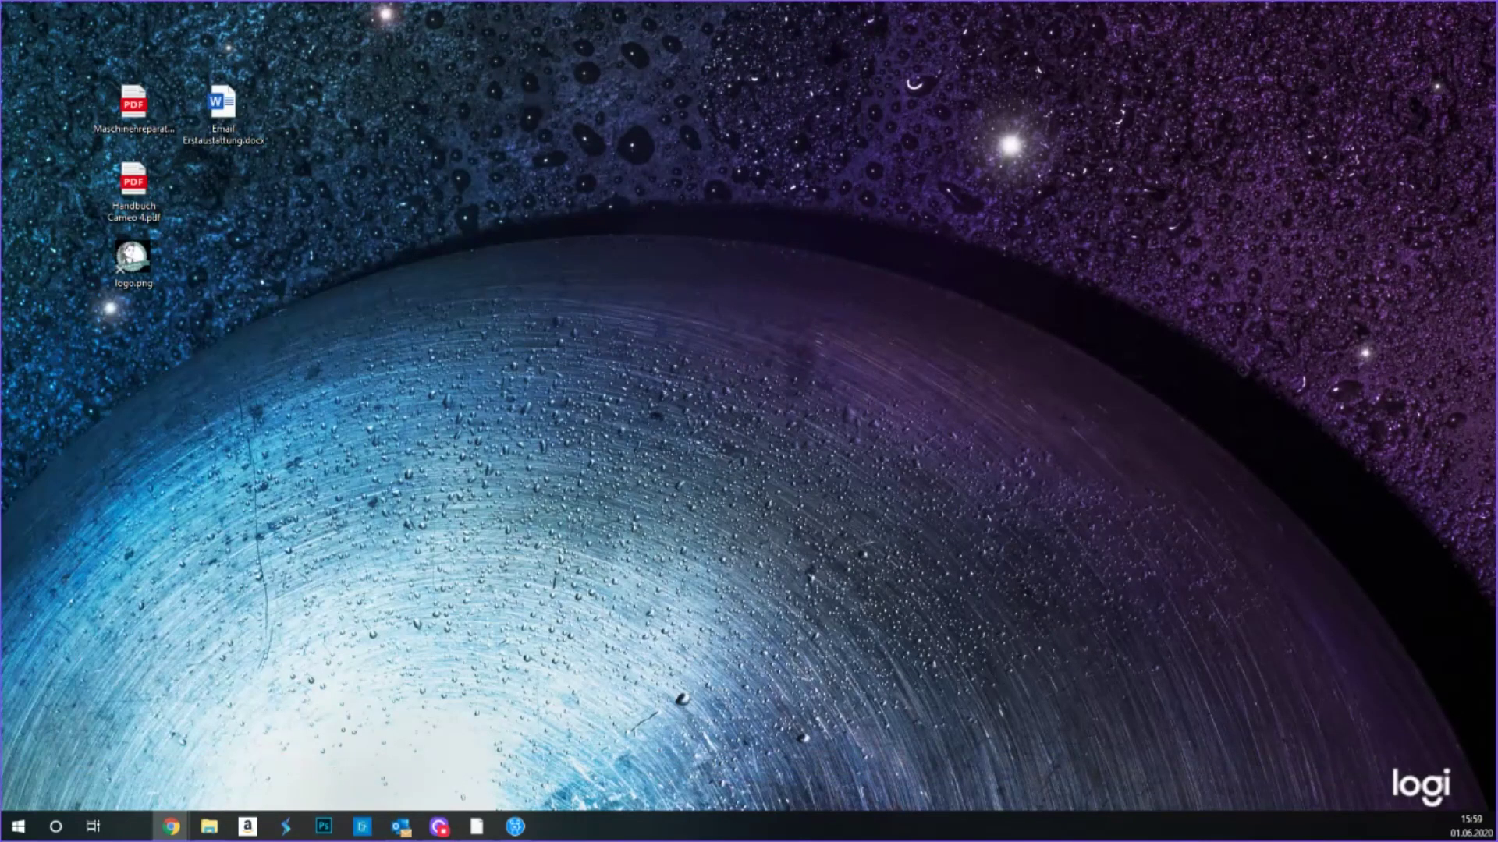
click(476, 826)
click(1330, 47)
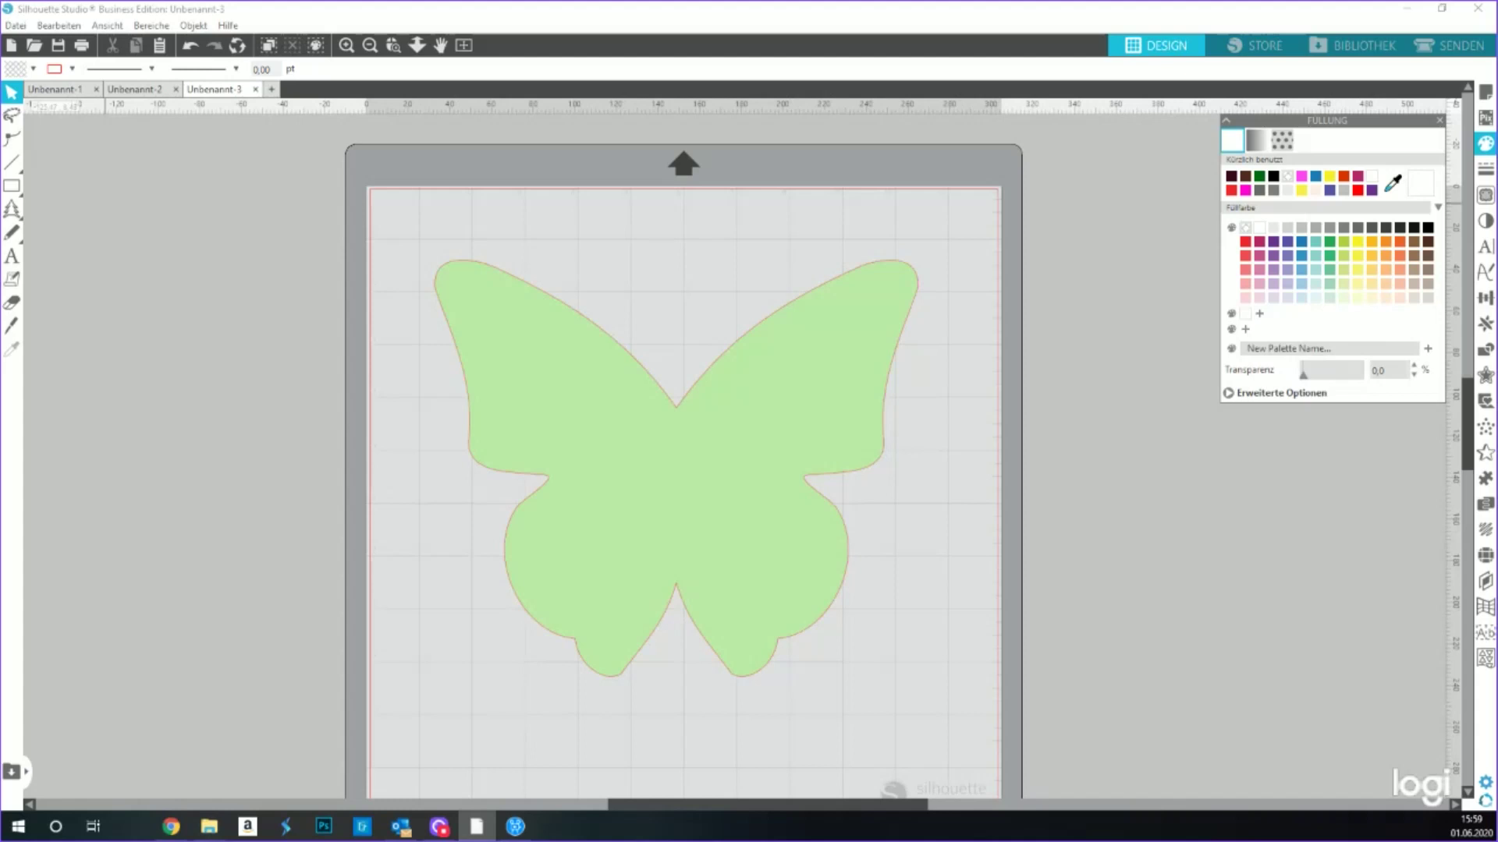
drag(108, 729, 425, 479)
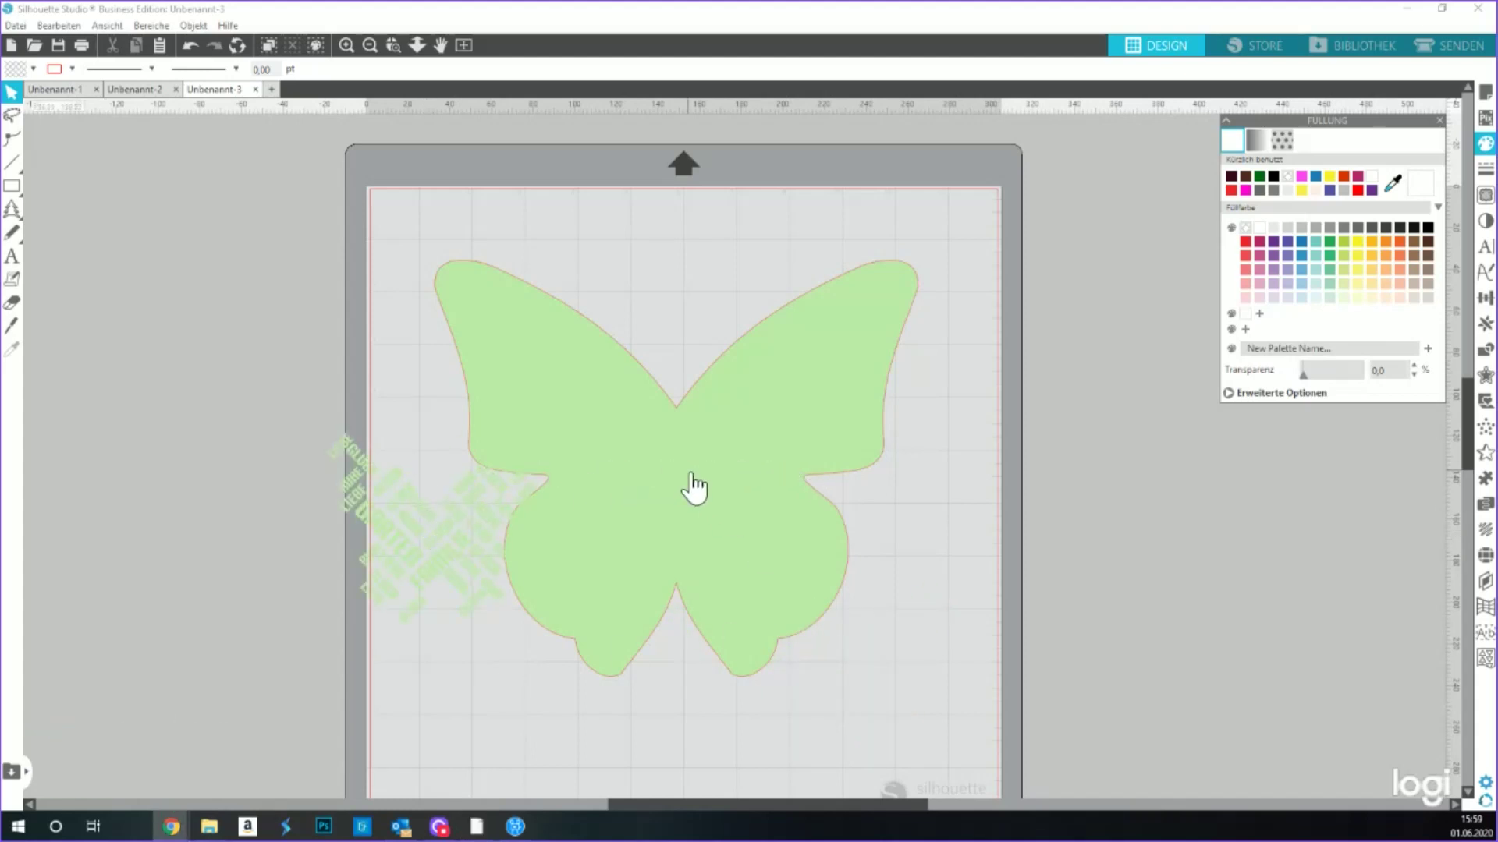
- Move the green butterfly away from the small words and fill all the words with the recently used dark maroon colour
drag(689, 475, 963, 447)
drag(258, 384, 631, 665)
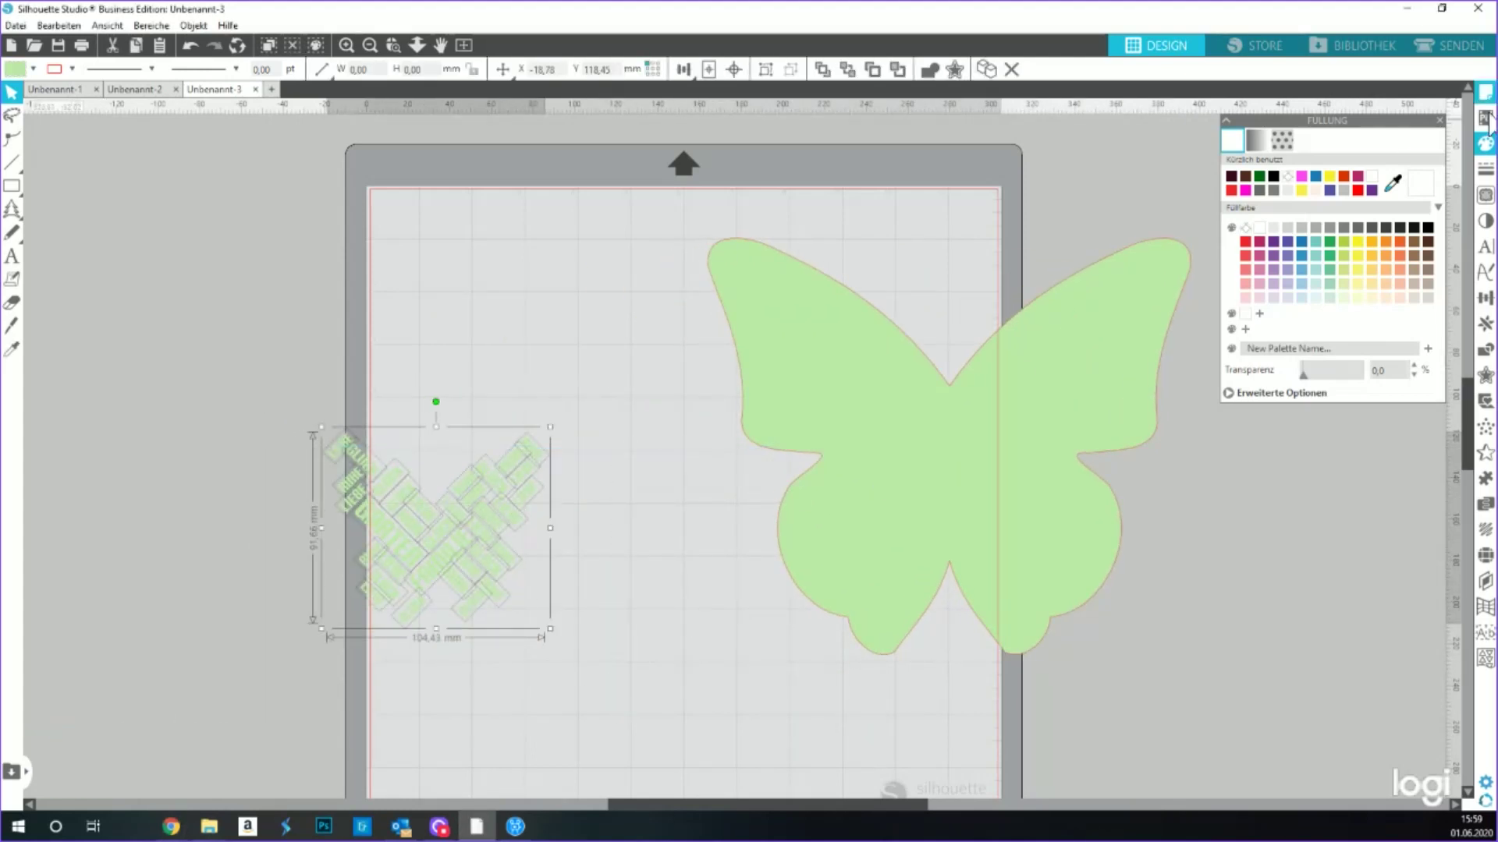
click(1232, 175)
click(1233, 178)
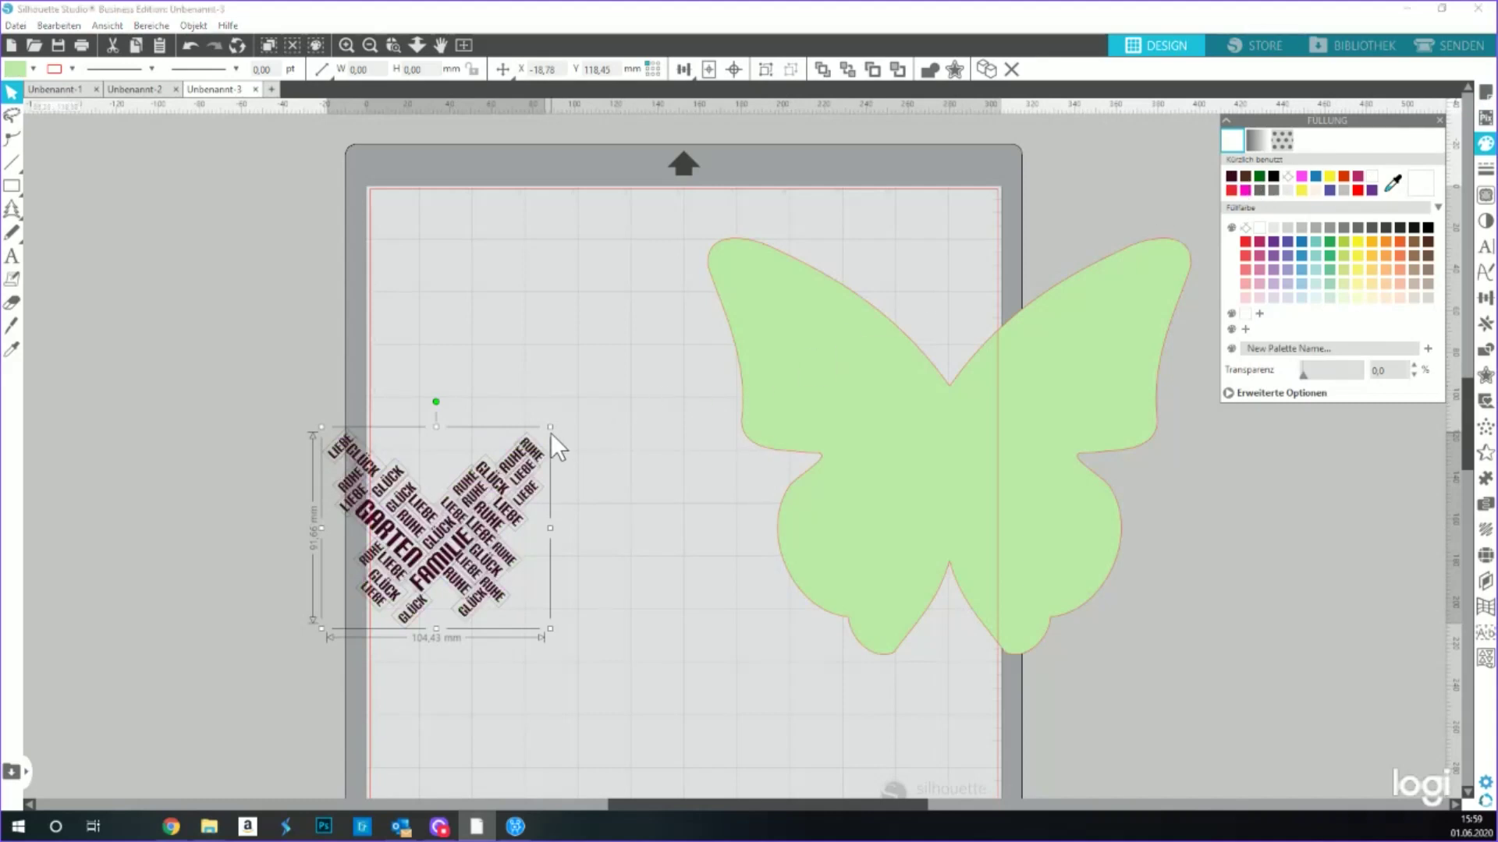
- Enlarge the word group and position it over the green butterfly so the words fit inside its outline
drag(550, 426, 667, 323)
drag(609, 463, 1059, 440)
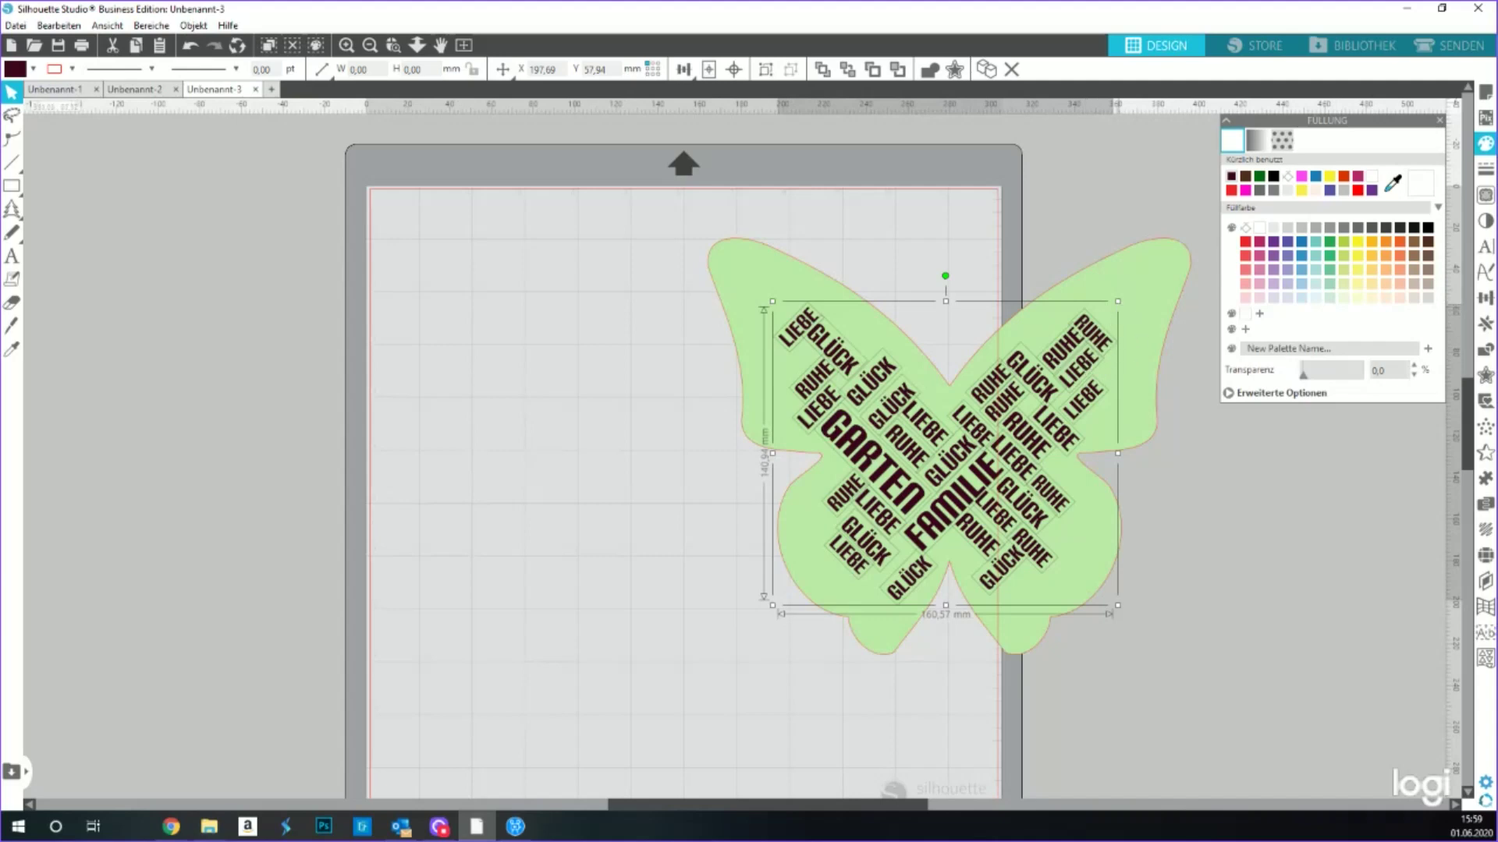
drag(1119, 300, 1214, 215)
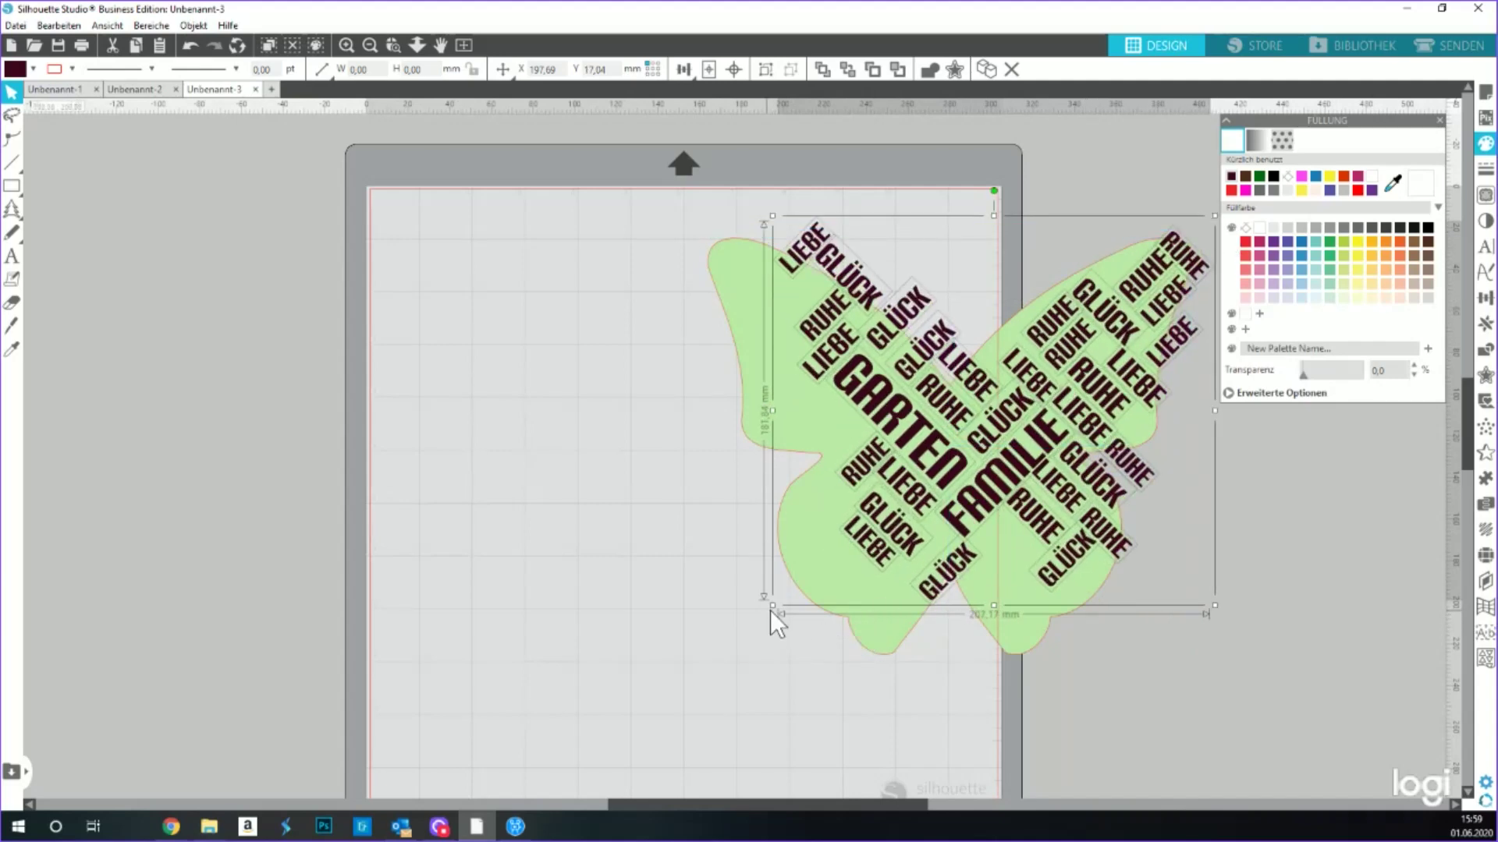
drag(772, 605, 741, 634)
drag(961, 525, 932, 542)
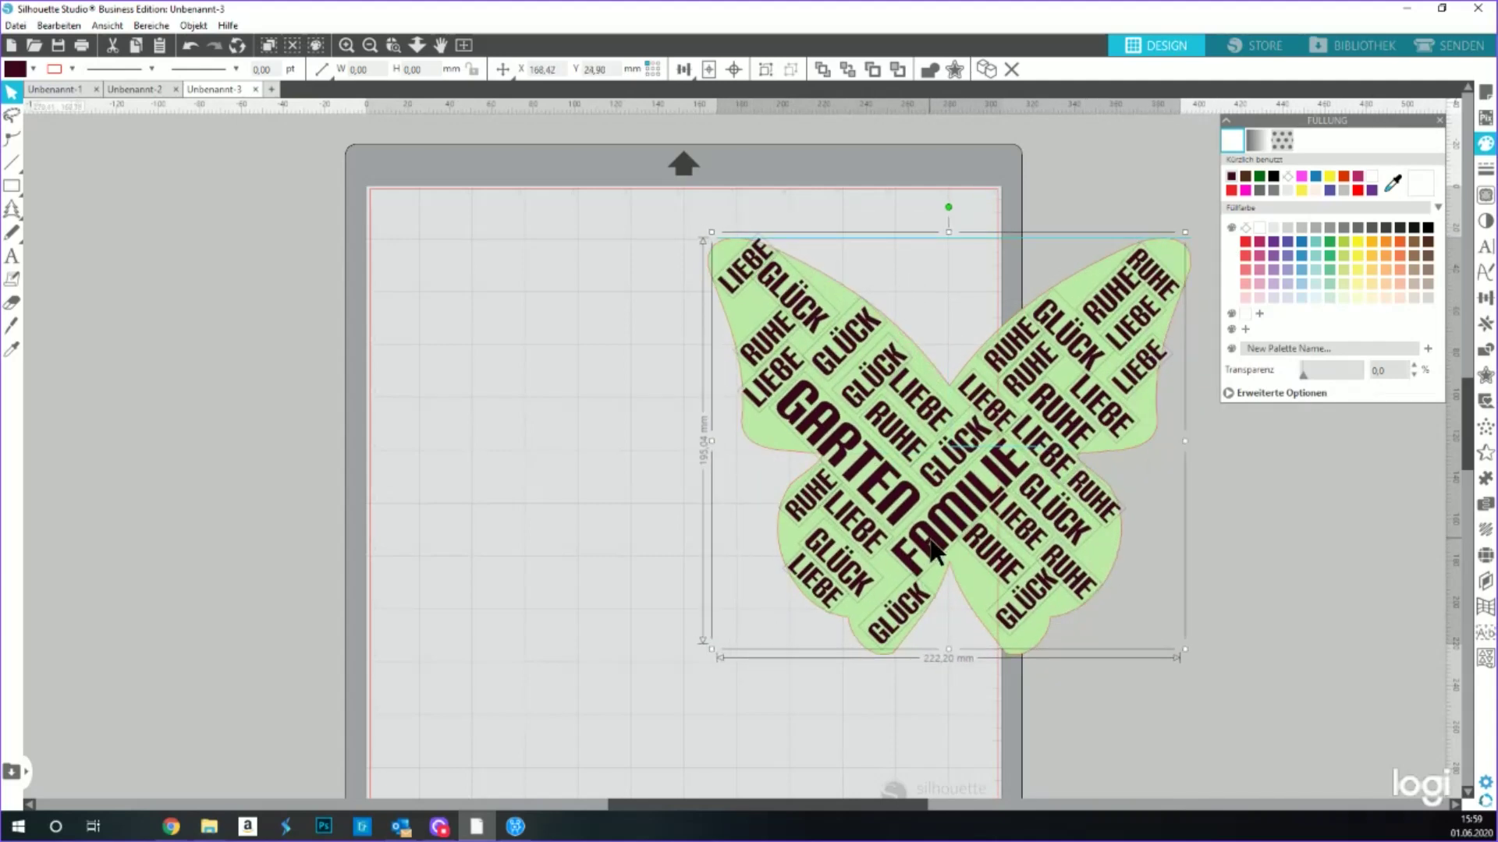
drag(713, 649, 731, 632)
mouse_move(951, 524)
mouse_down()
mouse_move(943, 544)
mouse_move(588, 541)
mouse_move(964, 524)
mouse_up()
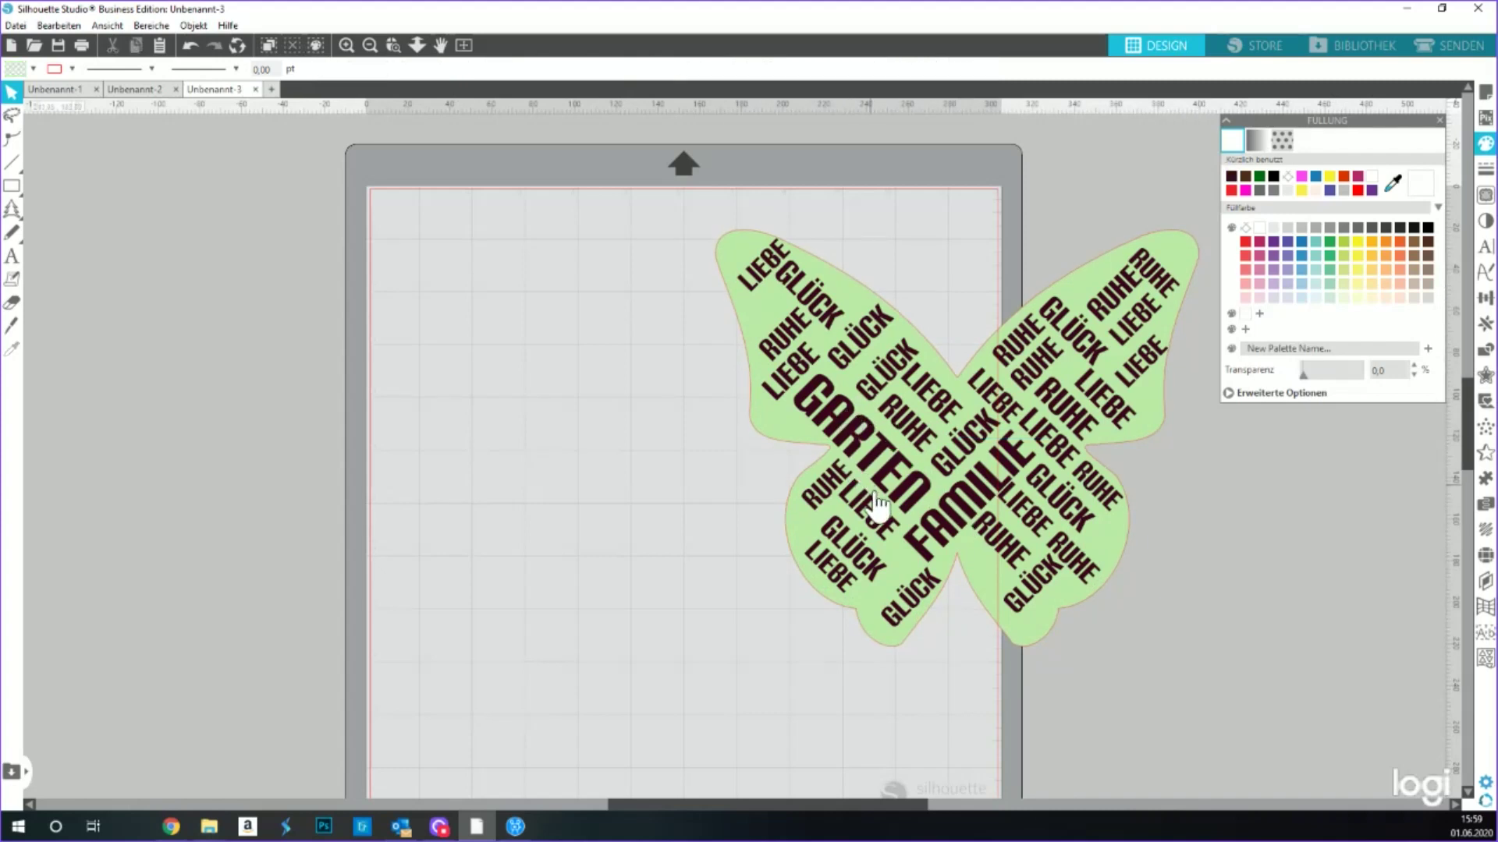
- Move the butterfly shape out from behind the words to the free area beside them
click(914, 602)
drag(914, 602, 1039, 605)
drag(1061, 505, 682, 592)
- Shrink the RUHE near the lower edge to about 22.8 × 9.1 mm, and the RUHE at the butterfly's central notch slightly
click(1096, 570)
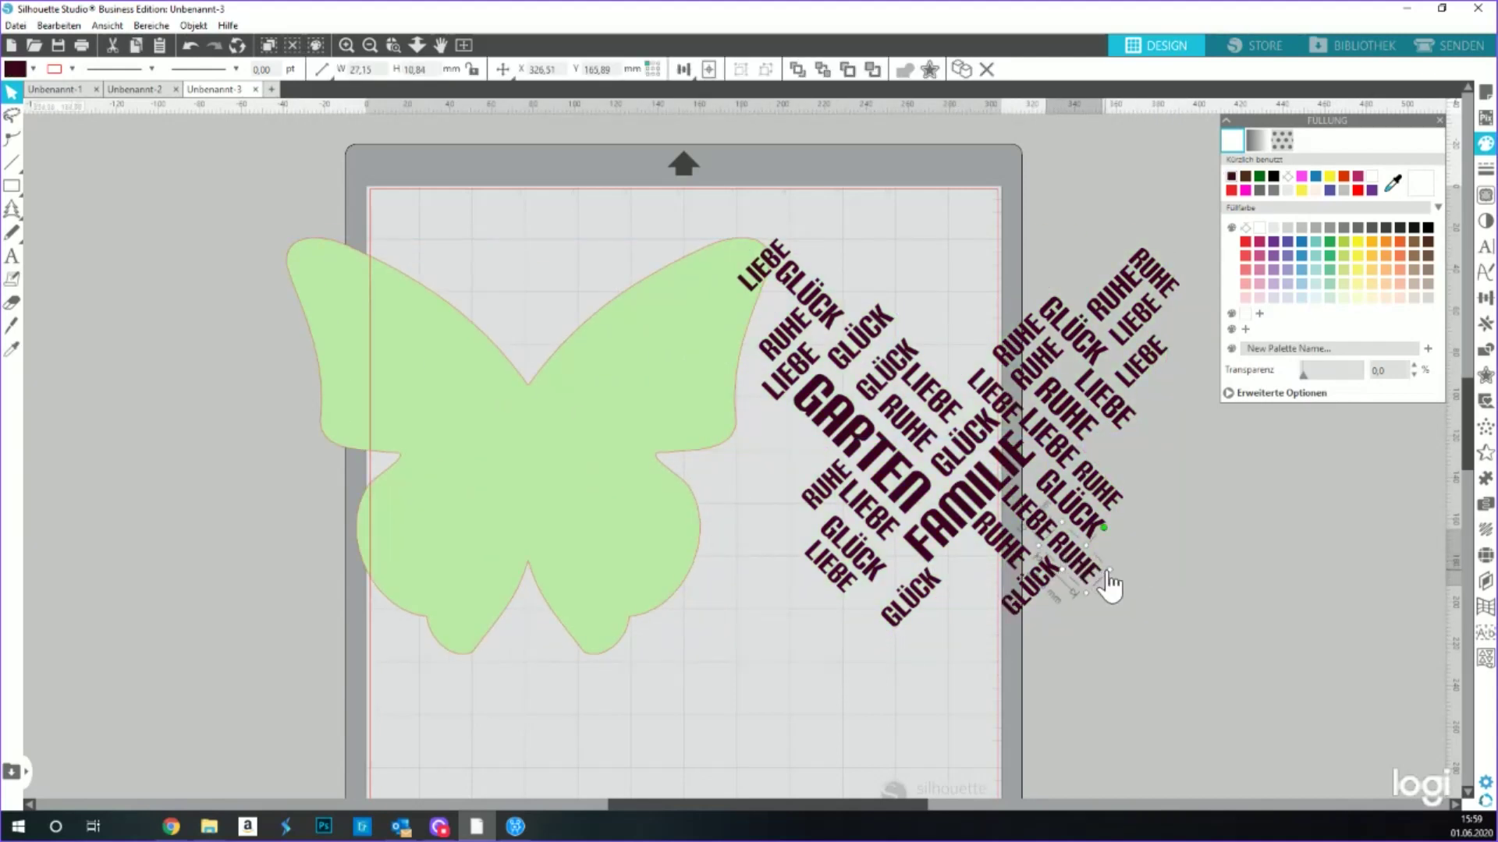
drag(1103, 570, 1097, 563)
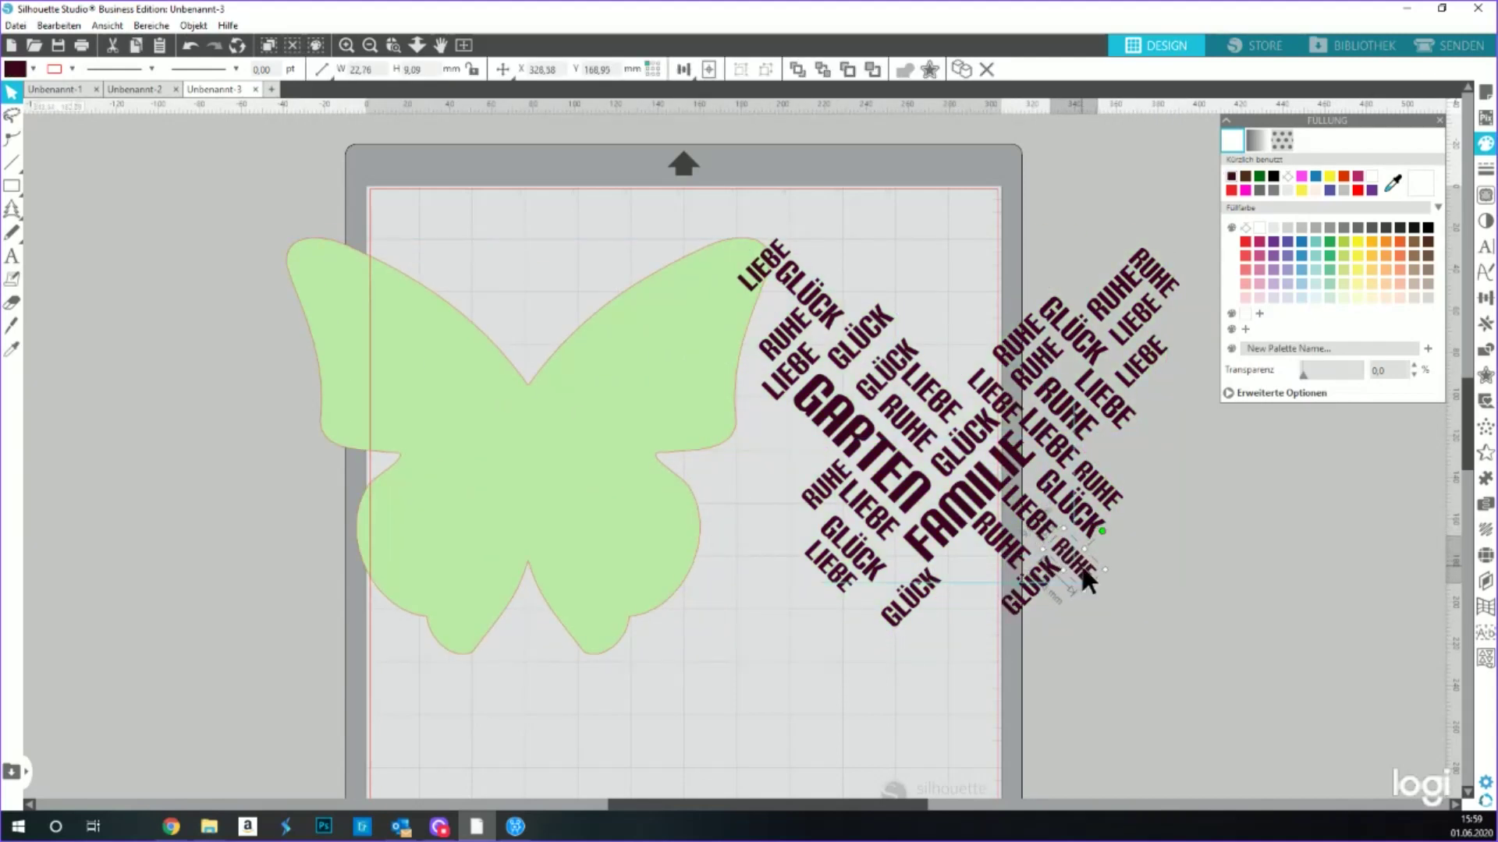
click(1014, 358)
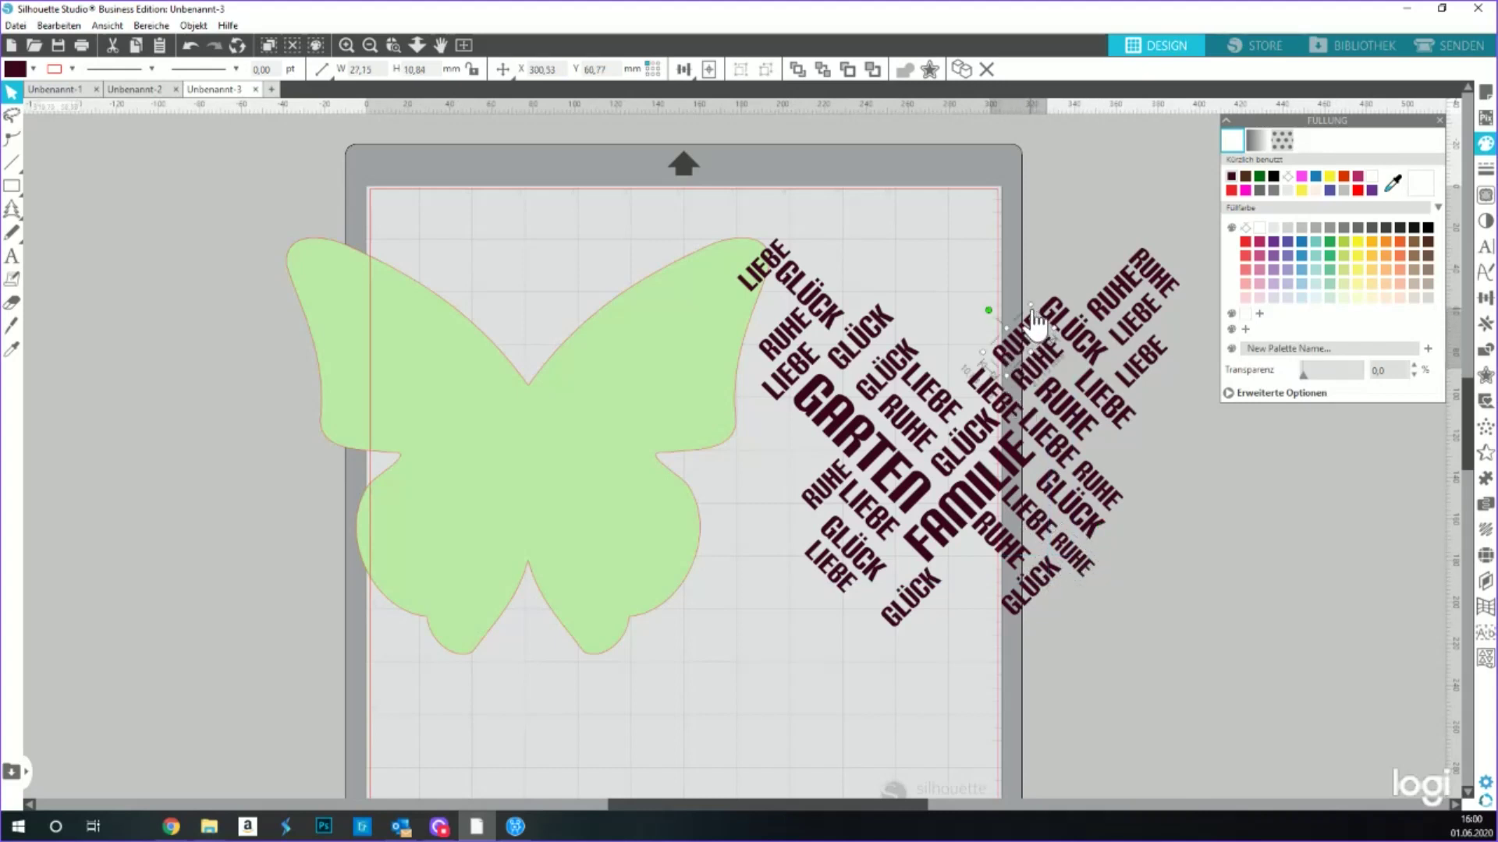
- Place the butterfly back behind the words and nudge the word GARTEN closer to the words above it
drag(695, 429, 1103, 418)
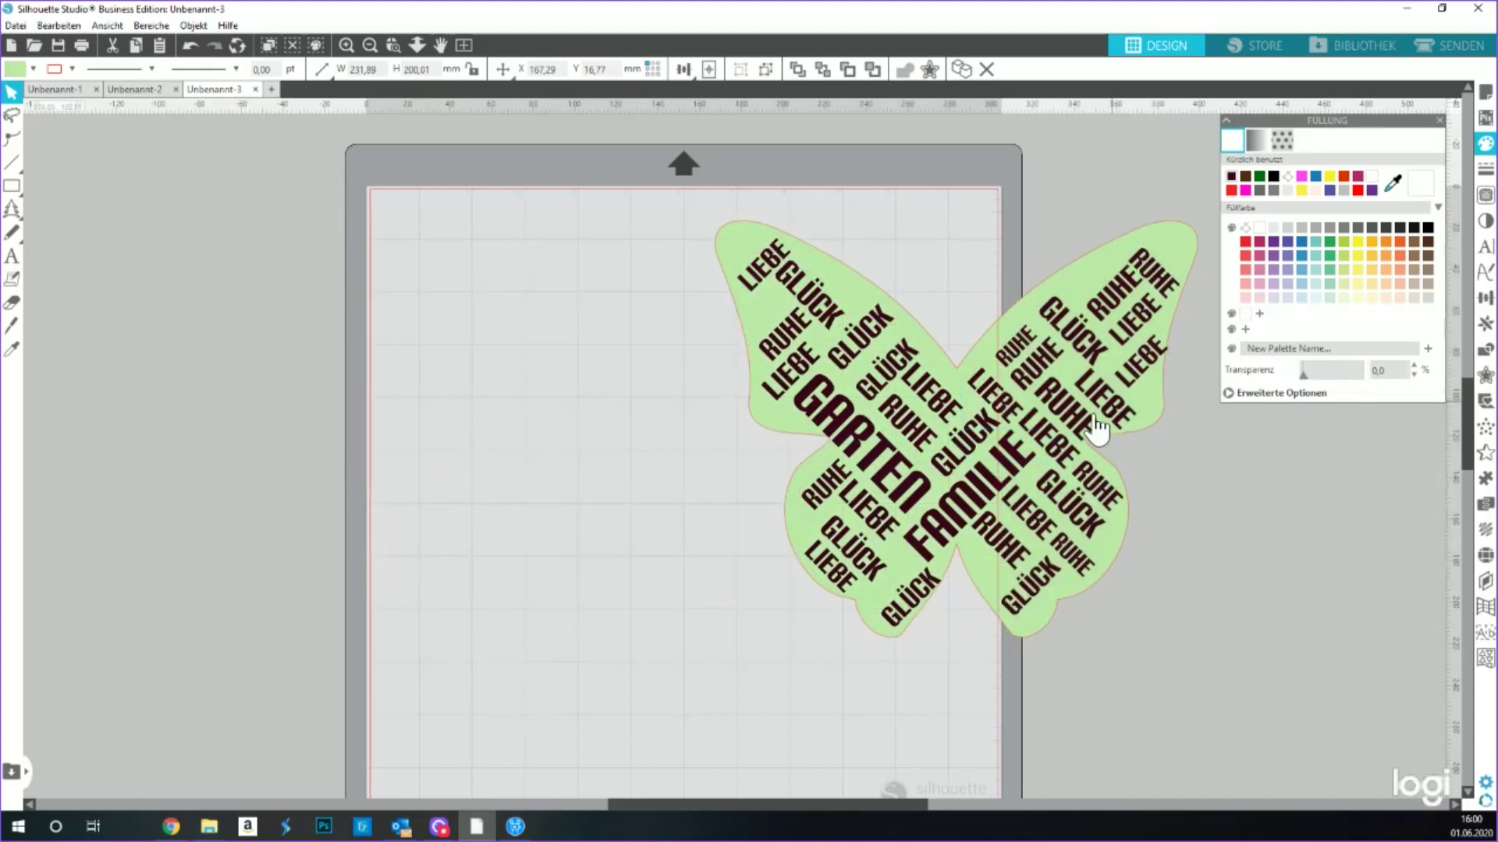
click(877, 466)
drag(876, 455, 897, 478)
click(727, 503)
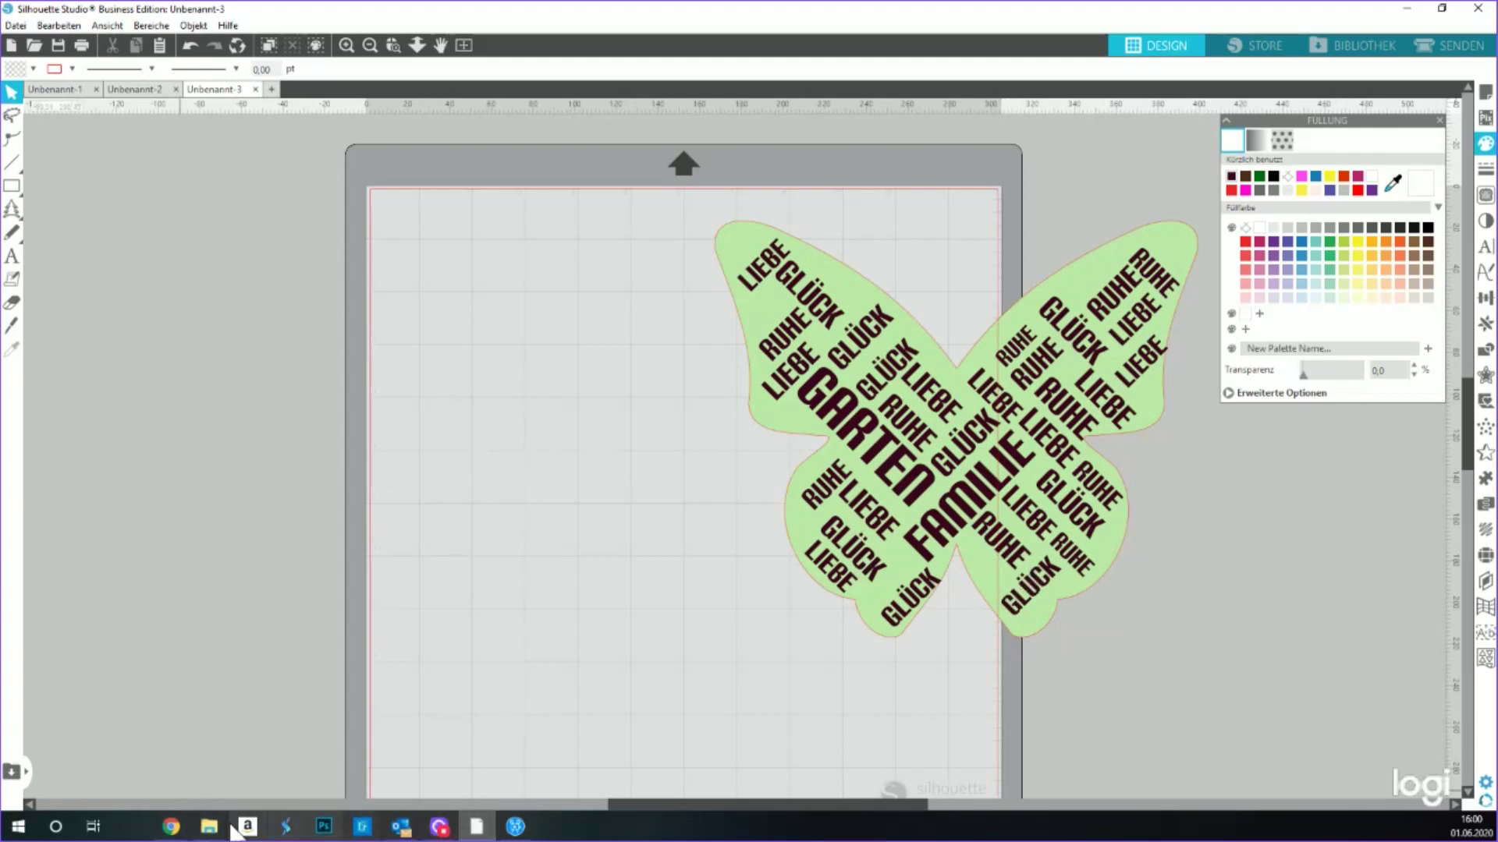
- Switch back to the Word Cloud Maker page in Chrome
click(171, 827)
click(254, 761)
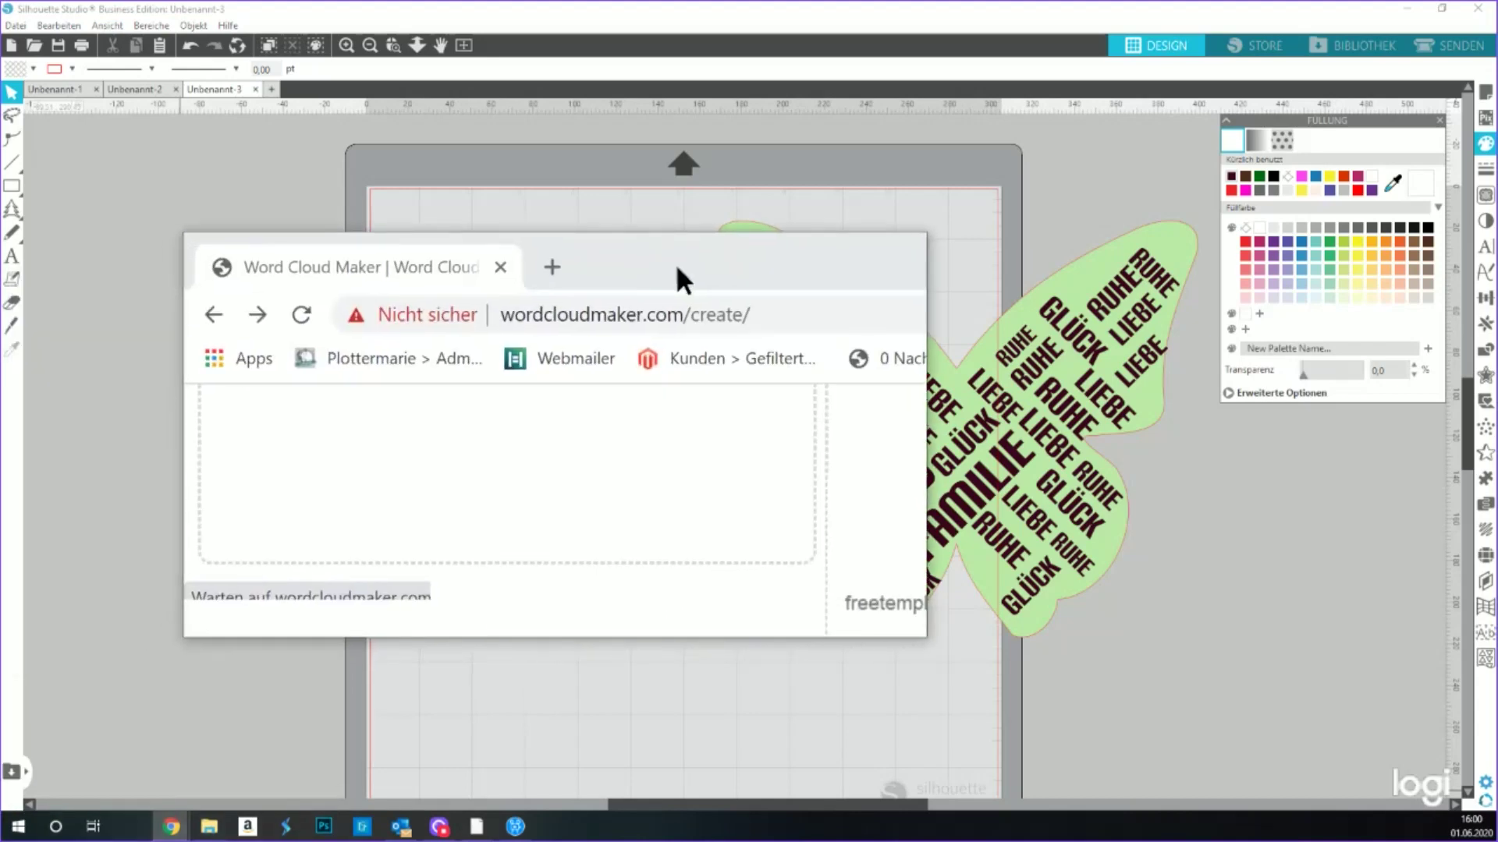
click(940, 212)
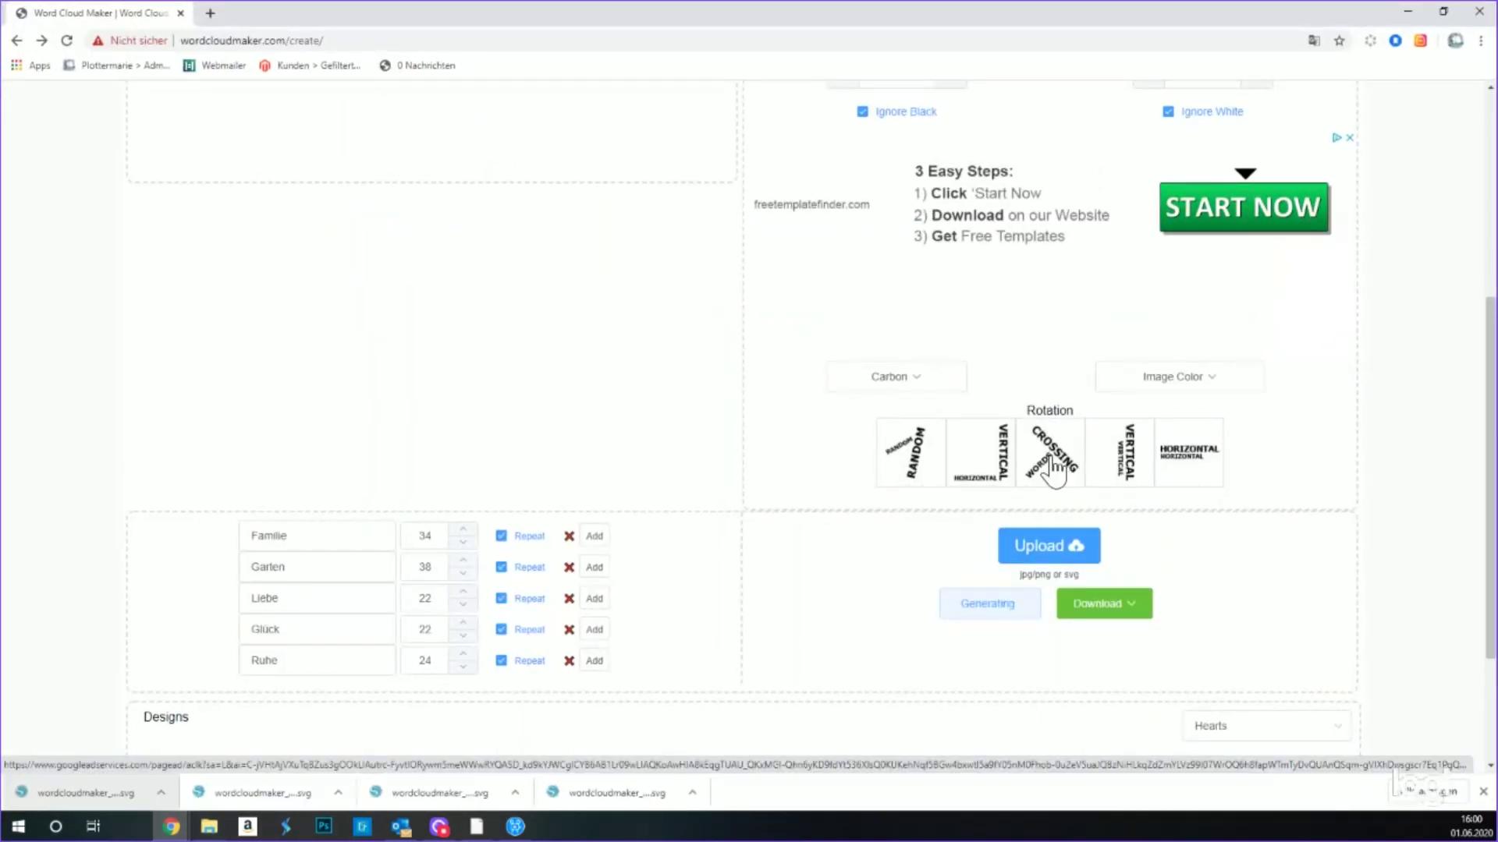
- Regenerate the butterfly word cloud with the random rotation and view the layout
scroll(1053, 468, up, 5)
scroll(1051, 462, down, 3)
click(921, 612)
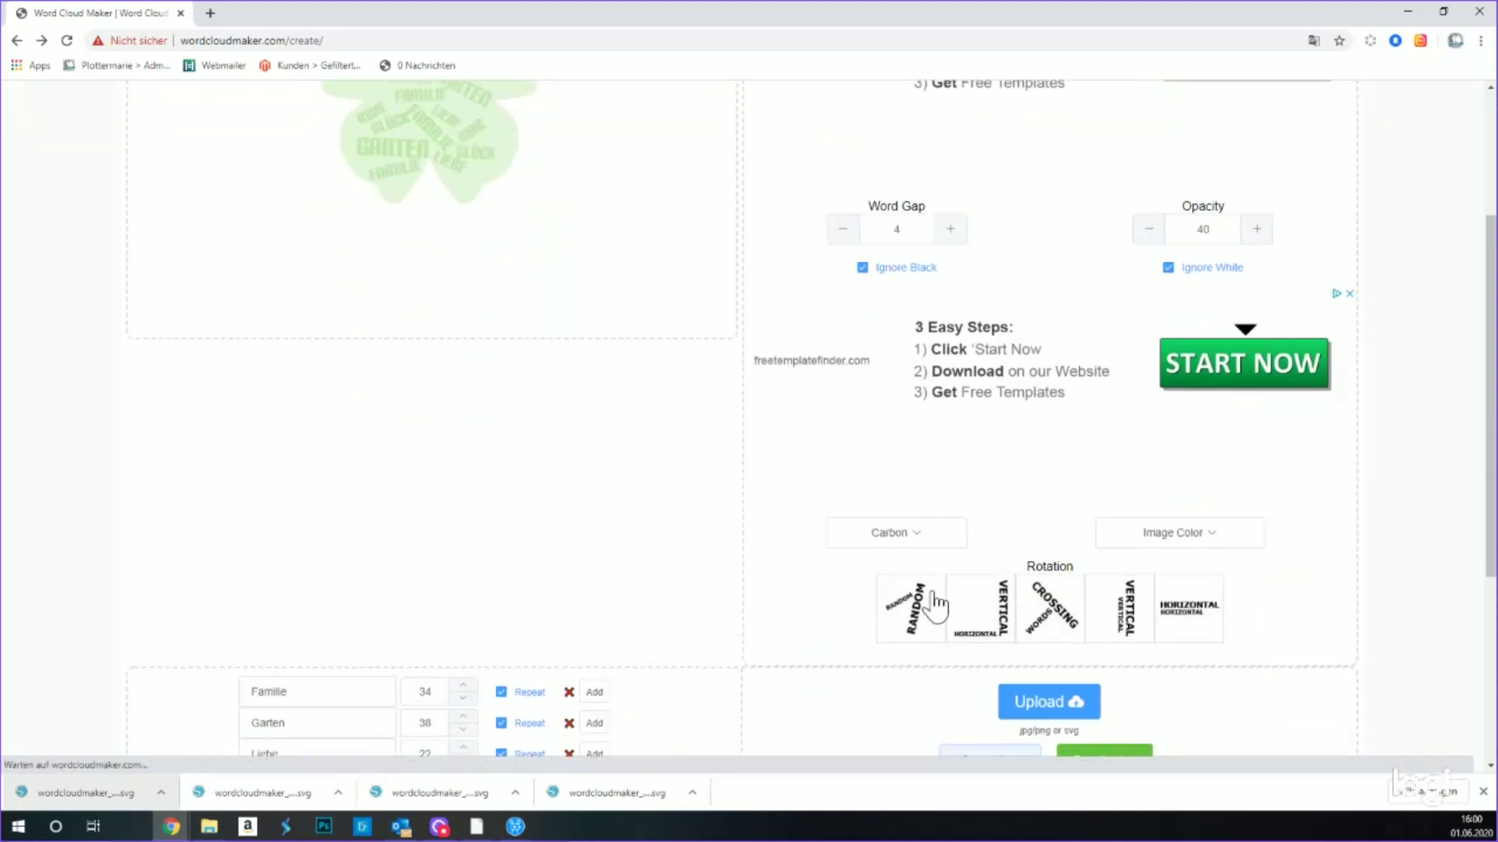
scroll(936, 605, up, 2)
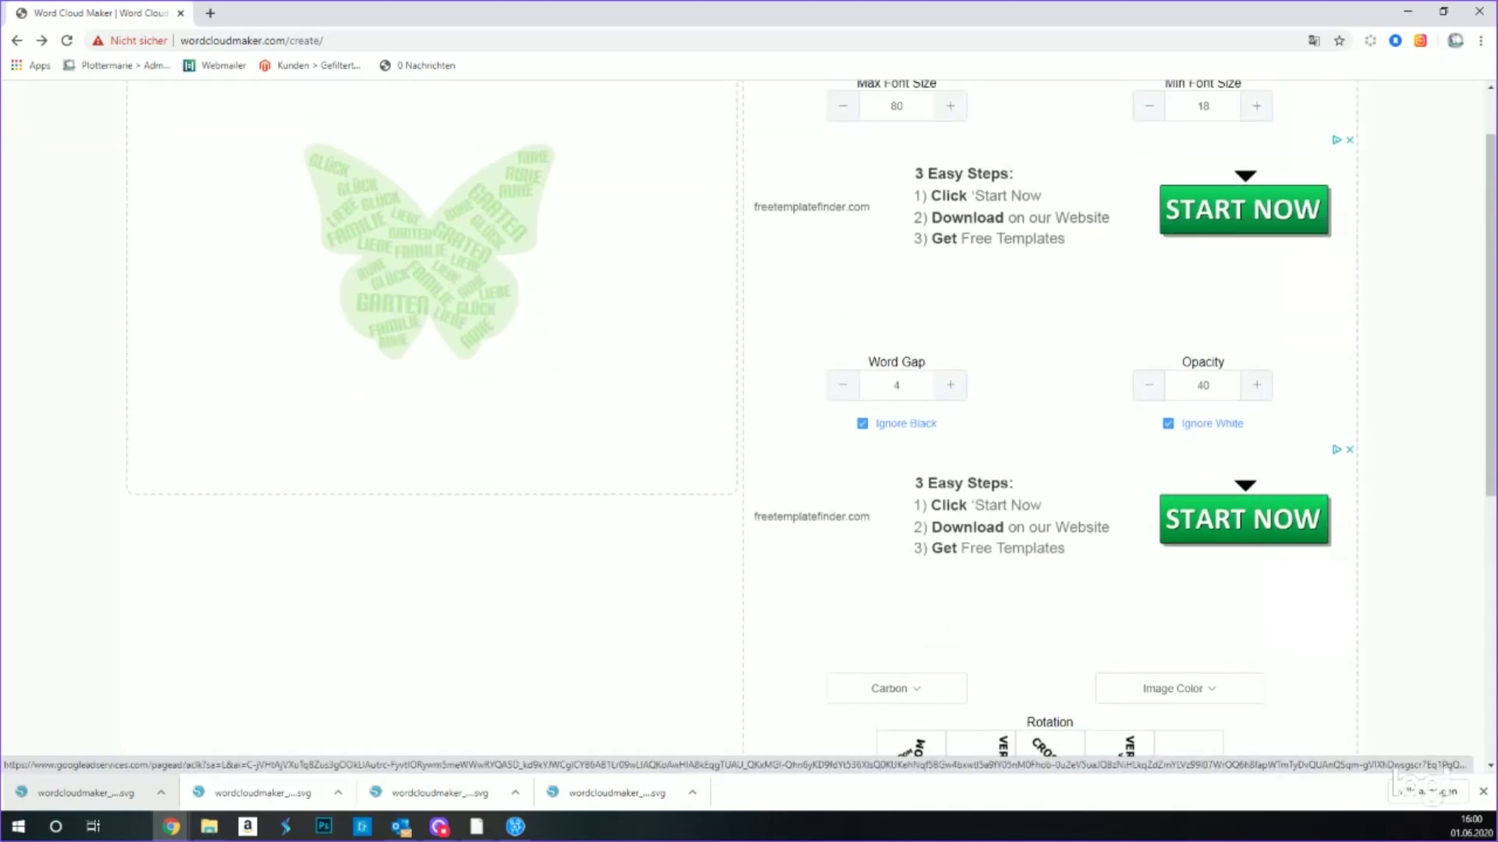
- Try the all-vertical rotation for the word cloud and switch it to the all-horizontal rotation
scroll(983, 553, down, 3)
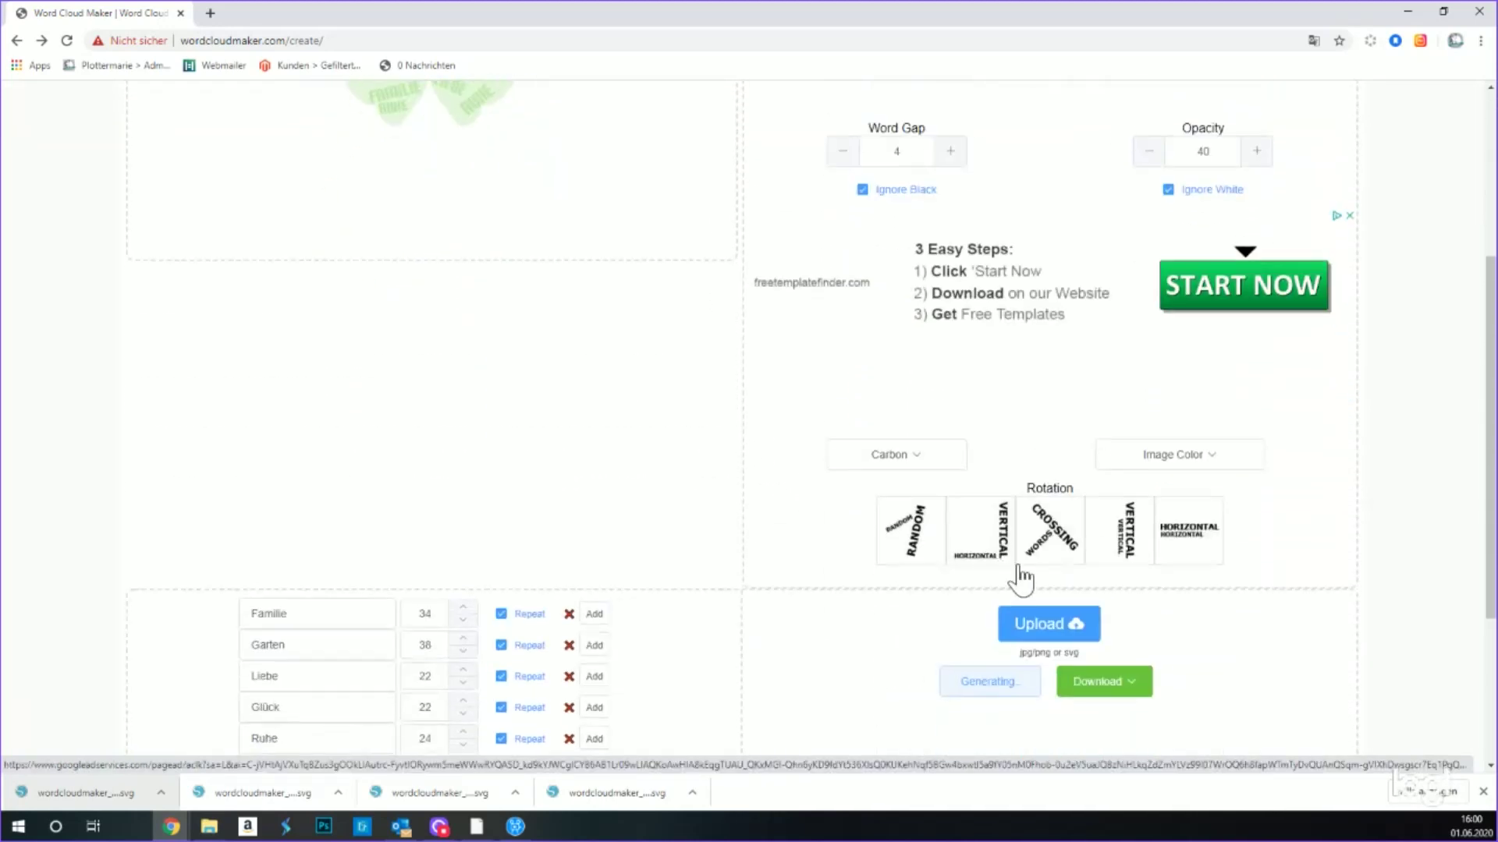
scroll(488, 439, up, 3)
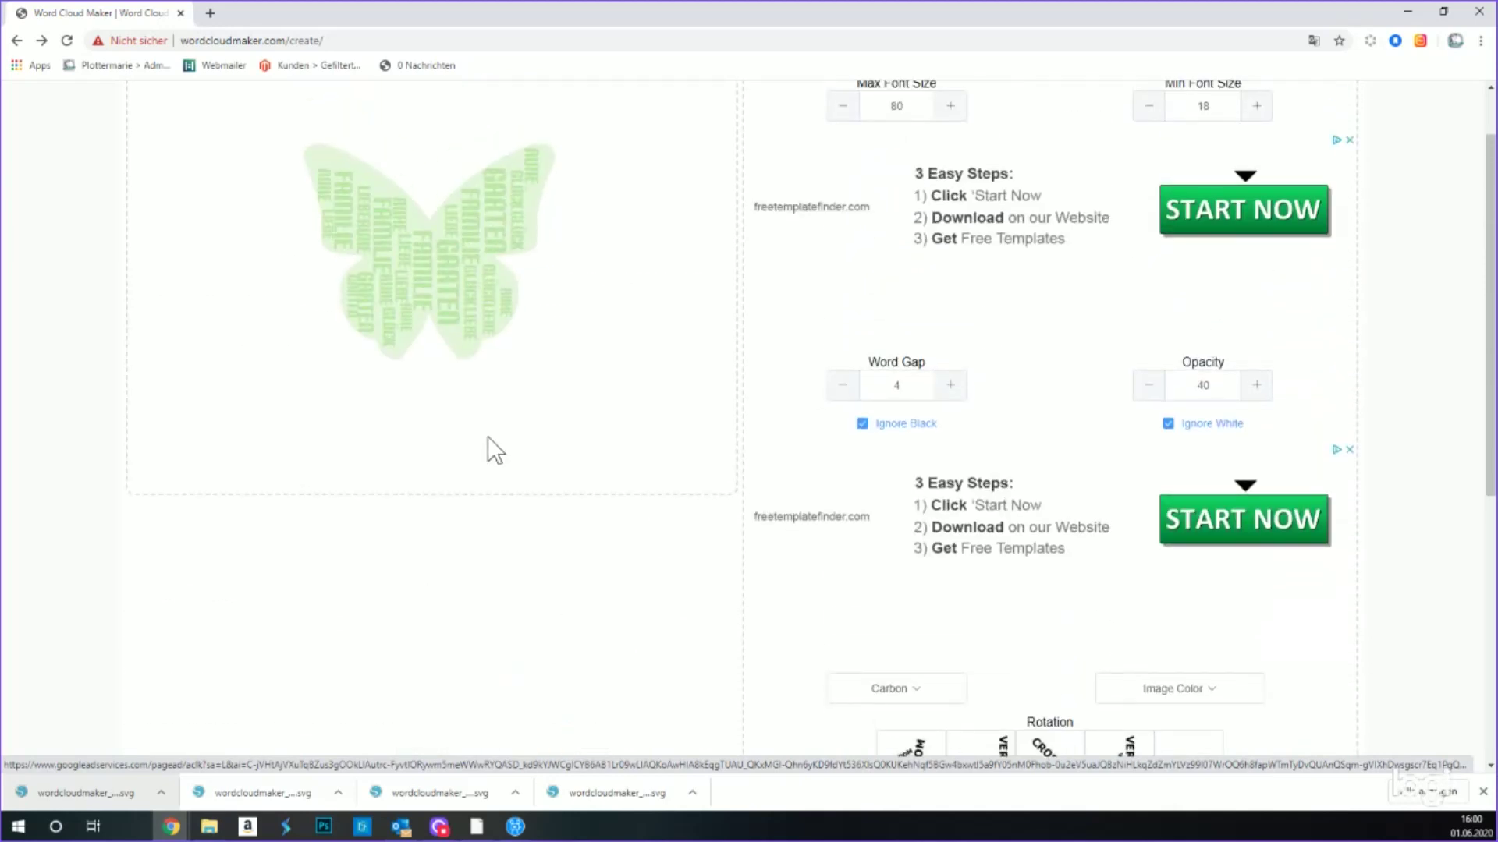
scroll(1131, 663, down, 1)
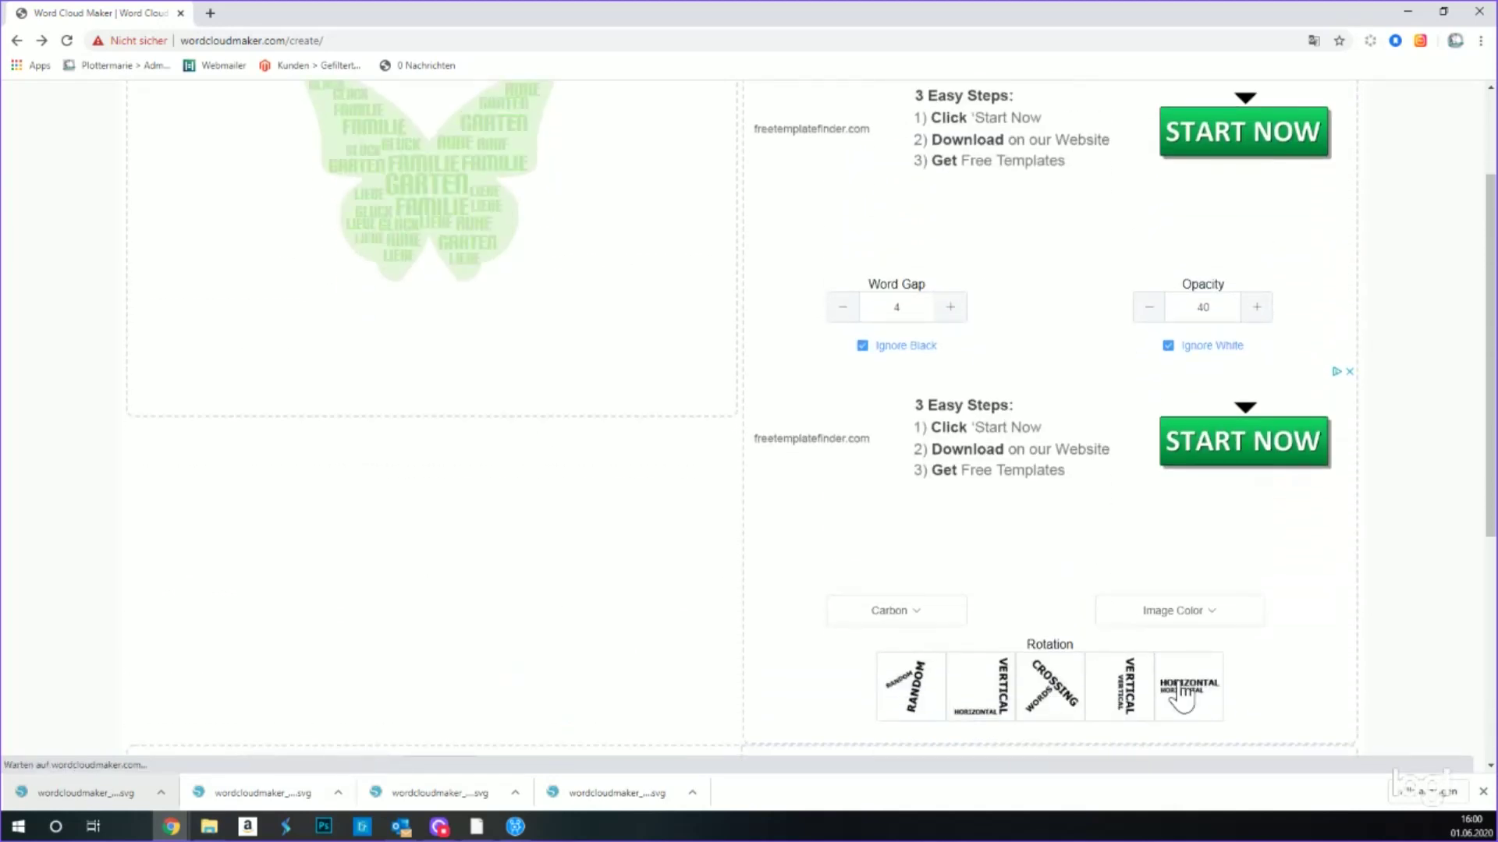
scroll(597, 326, up, 2)
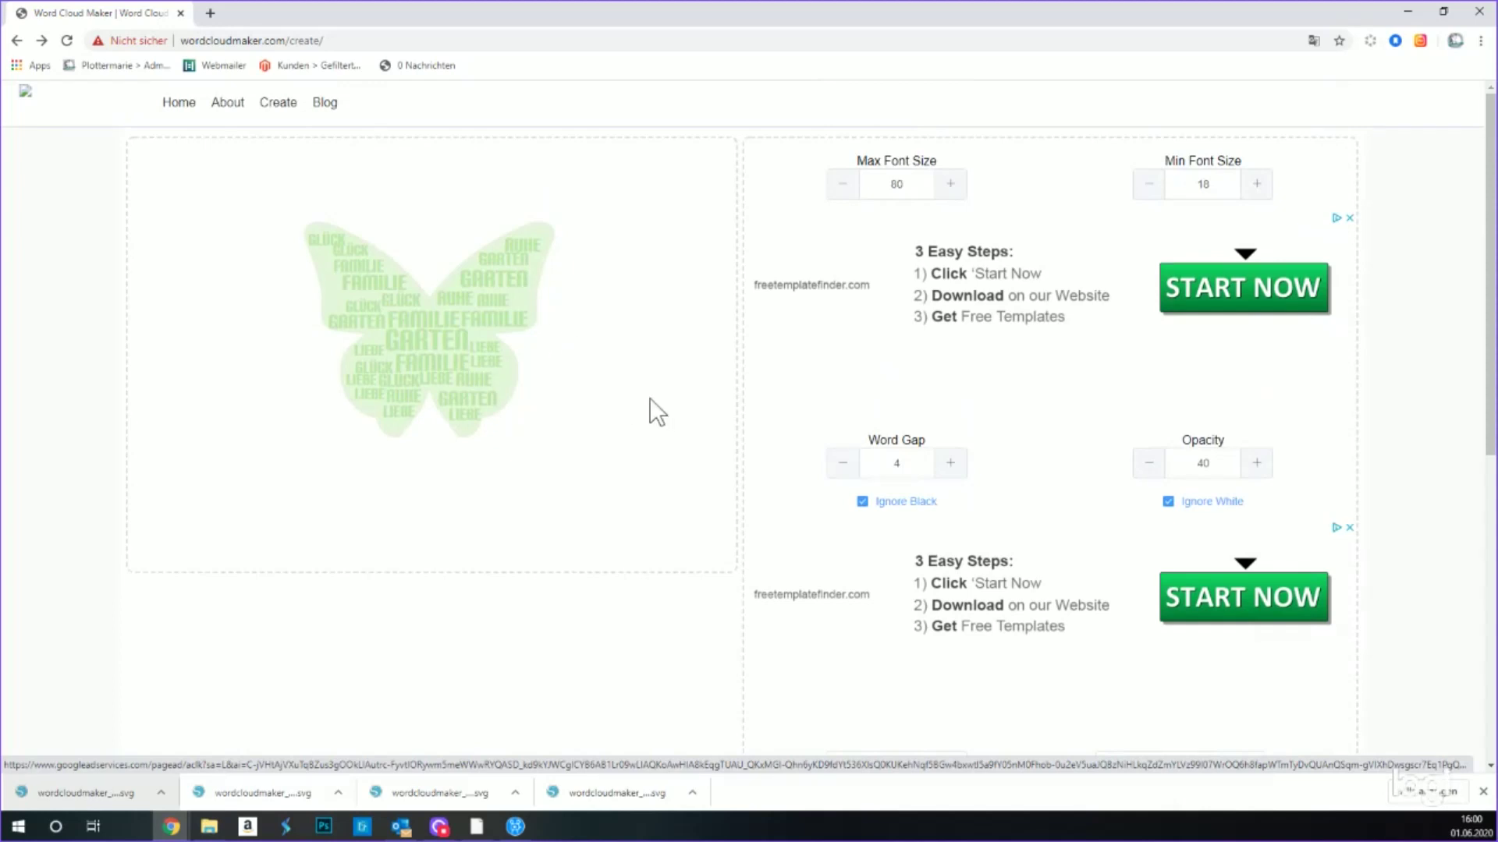
- Turn off repetition for the word Familie and regenerate the horizontal word cloud
scroll(649, 397, down, 7)
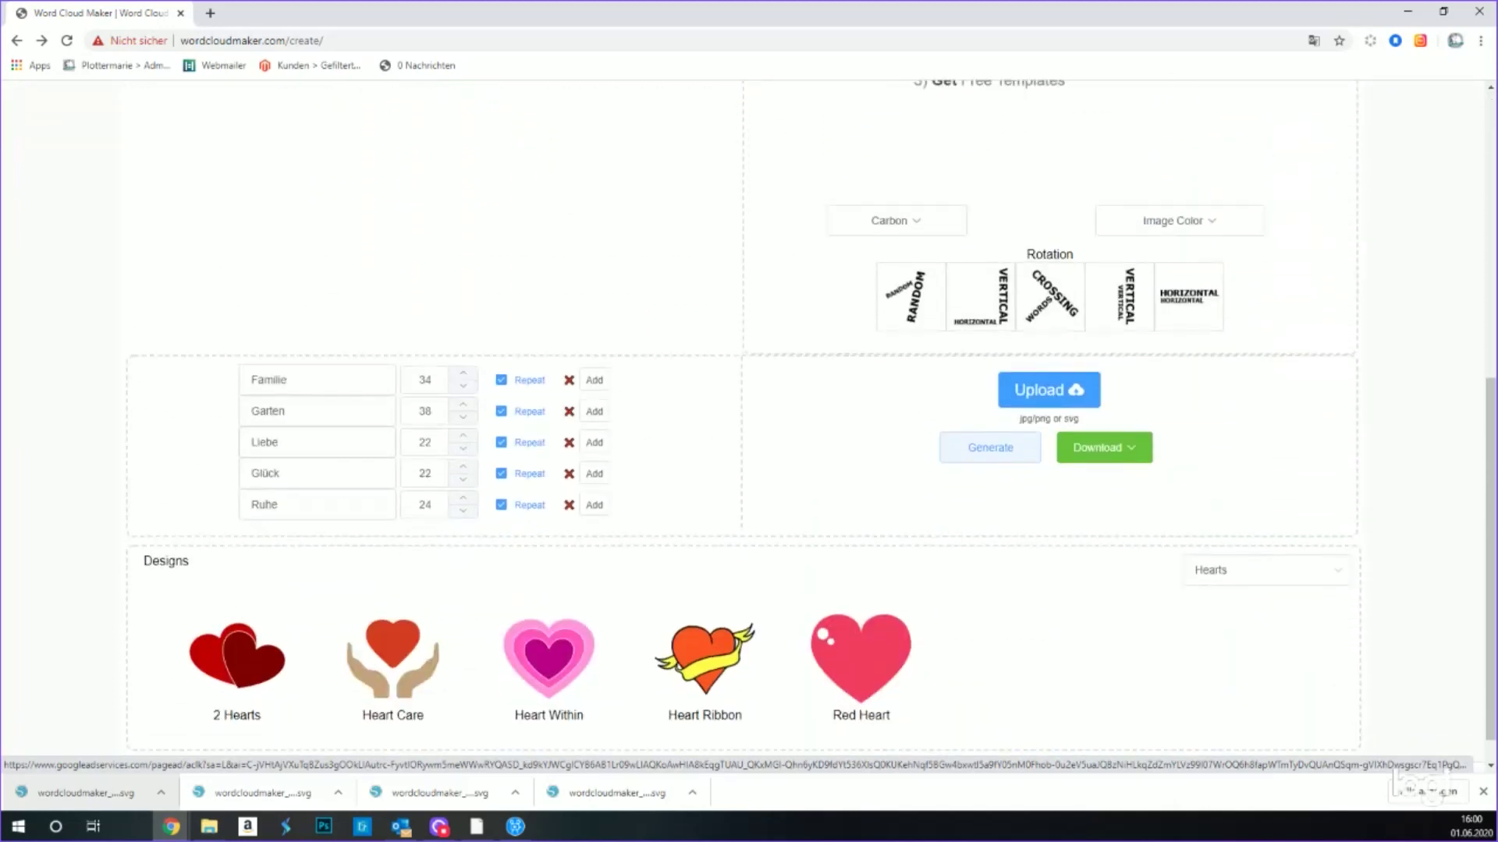
click(501, 380)
scroll(500, 449, up, 5)
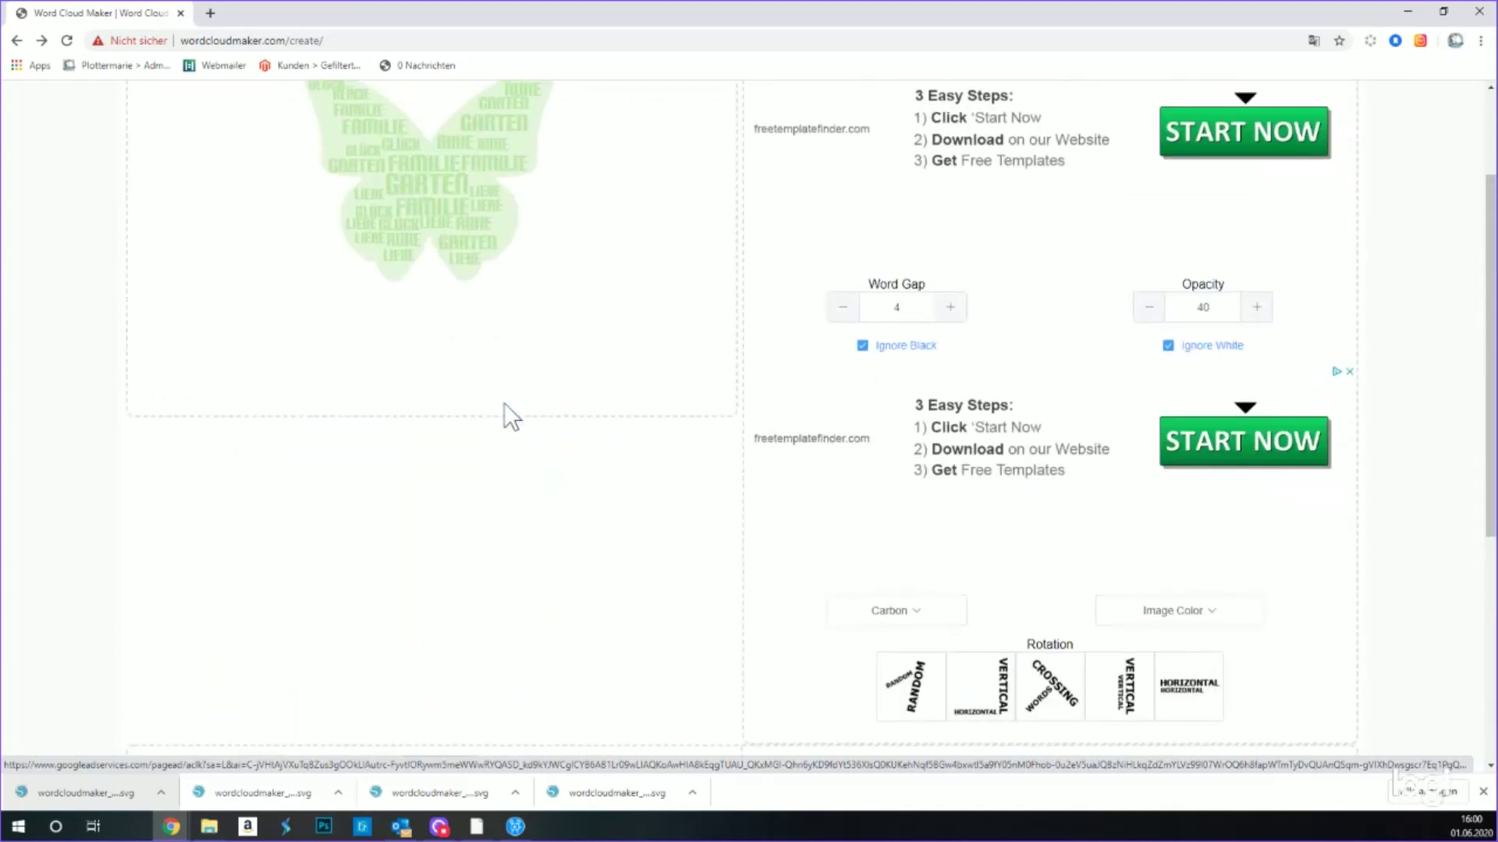
scroll(550, 438, down, 4)
click(990, 529)
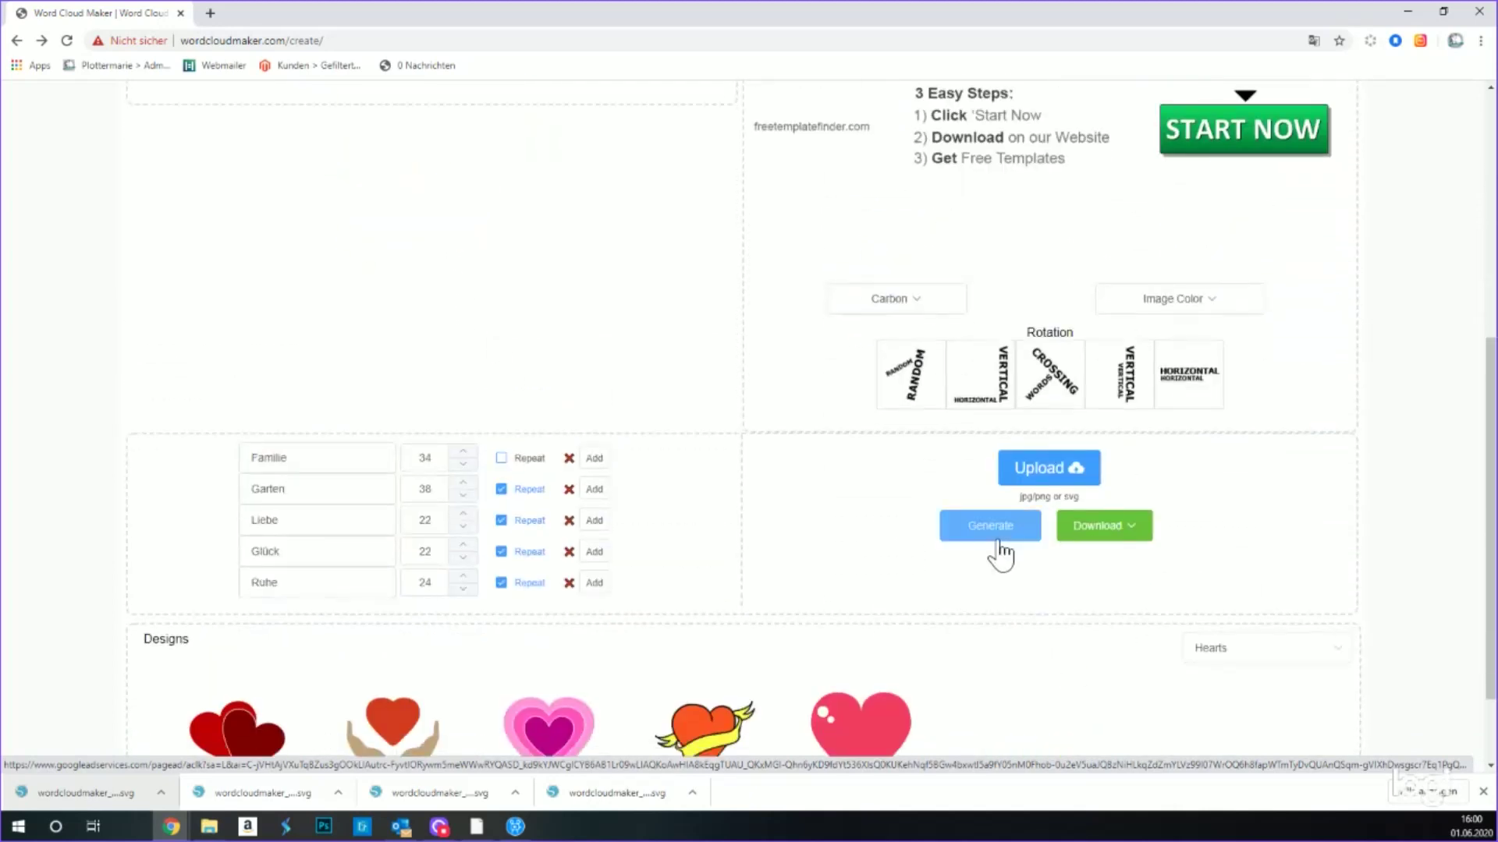
scroll(686, 507, up, 5)
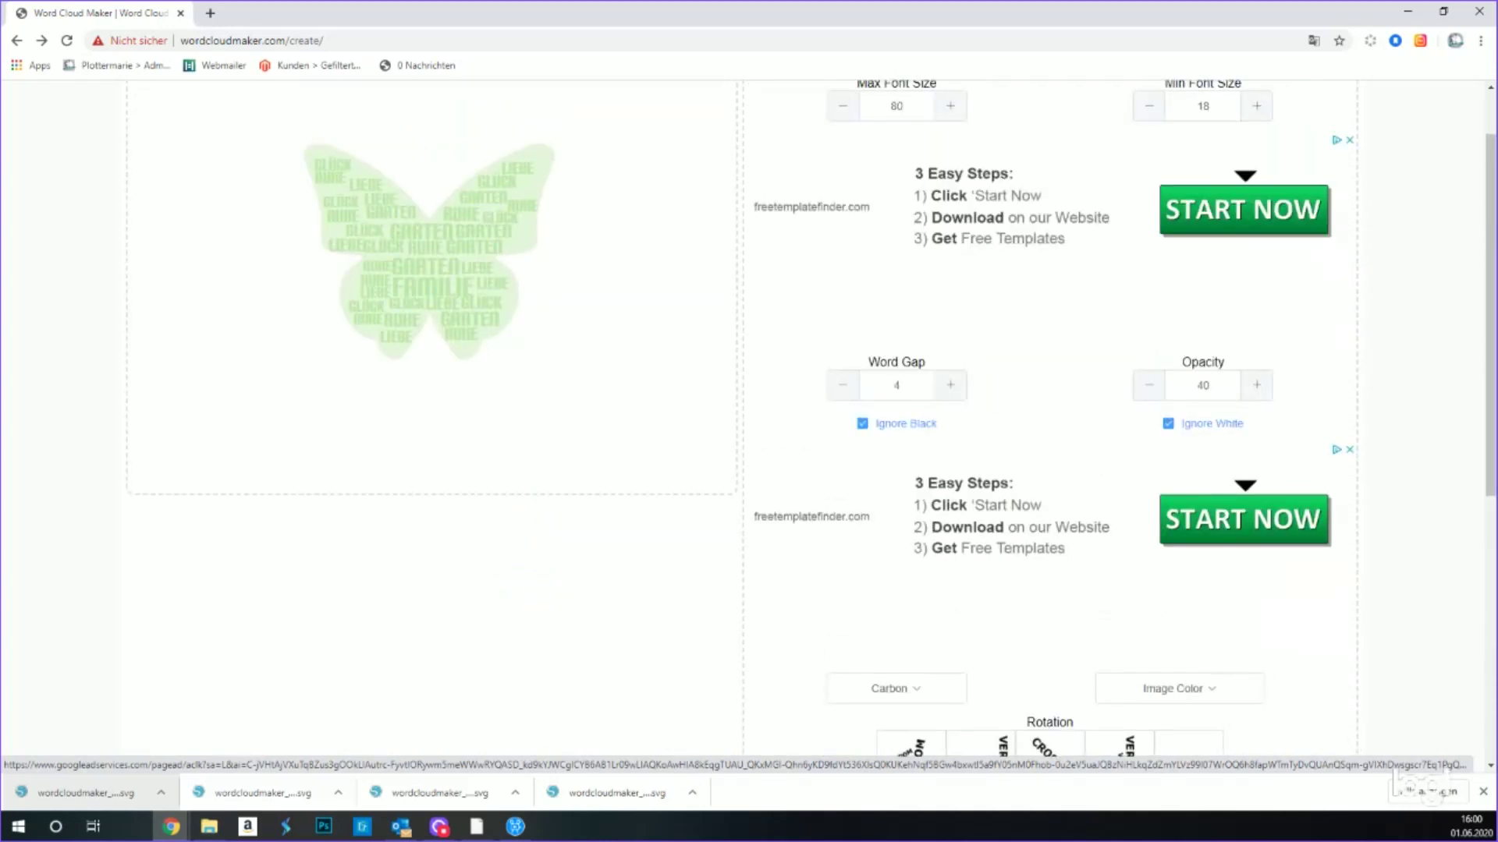
- Turn repetition for Familie back on, set the size of Garten to 28 and regenerate the butterfly word cloud
scroll(503, 532, down, 4)
click(502, 536)
click(454, 574)
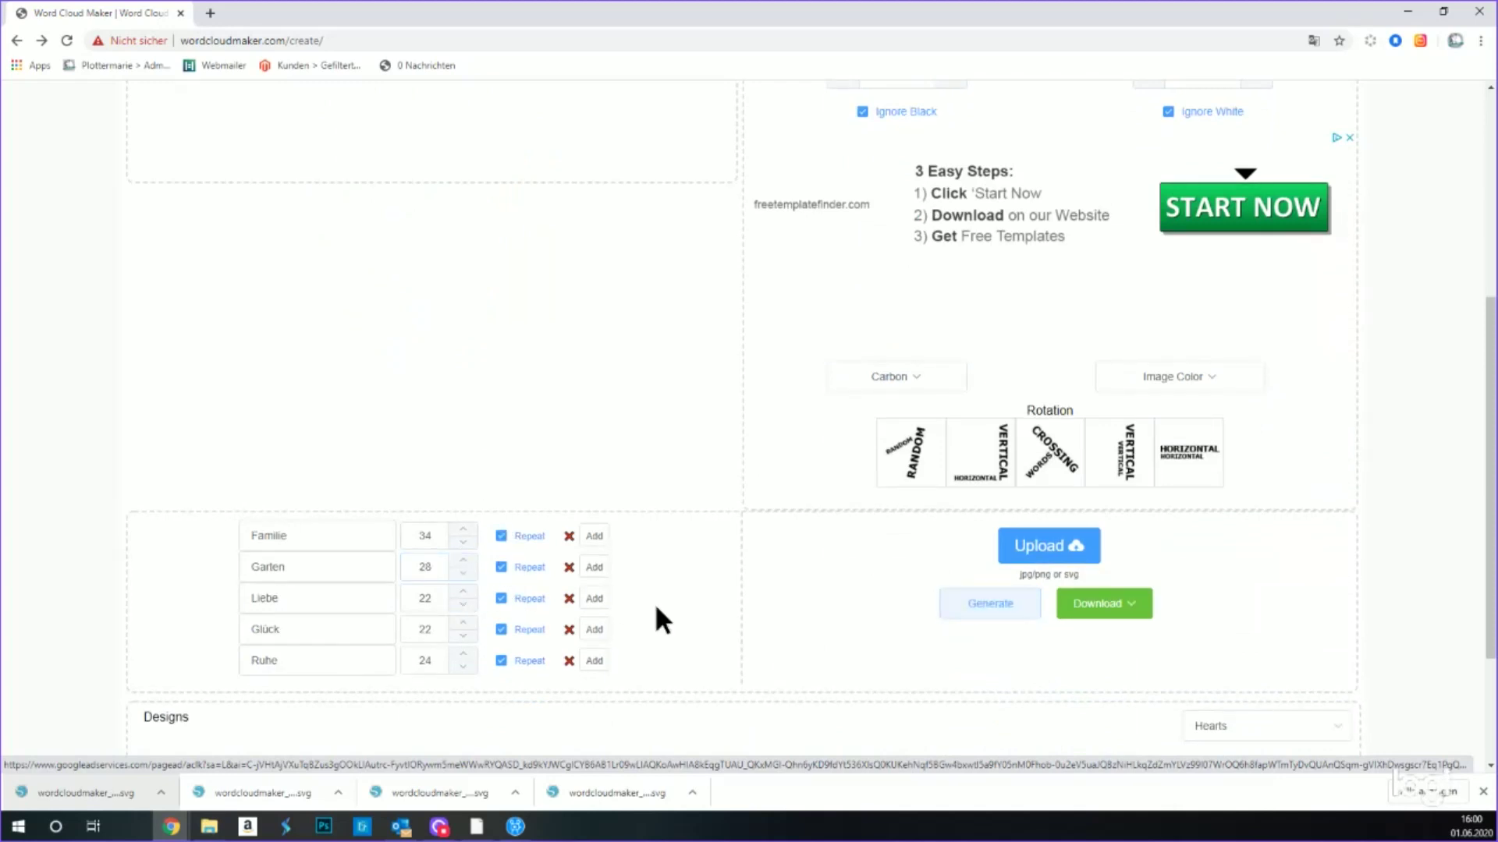
click(1006, 612)
scroll(700, 539, up, 5)
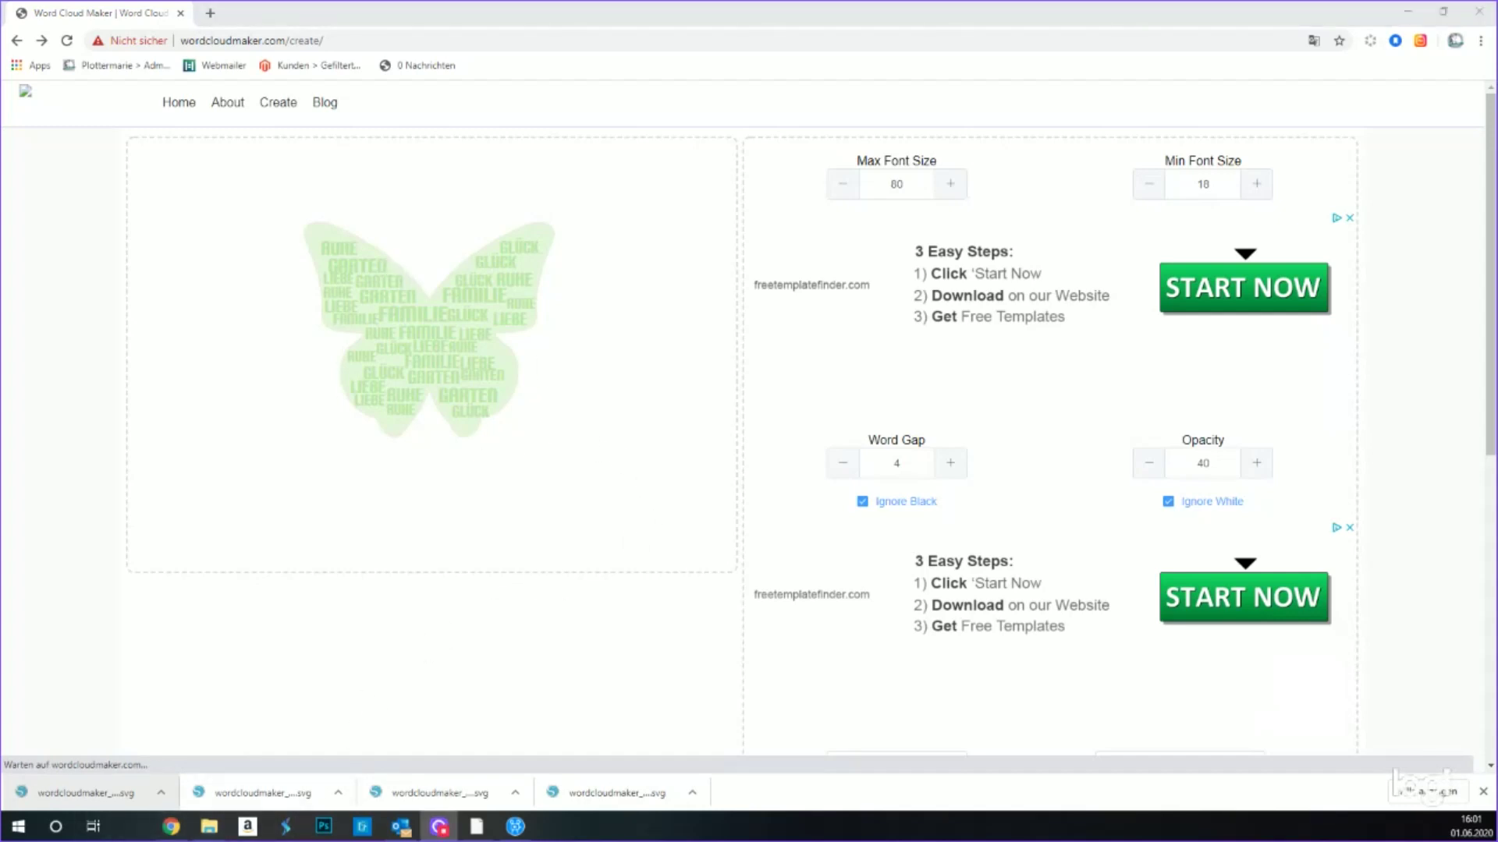
scroll(593, 363, down, 7)
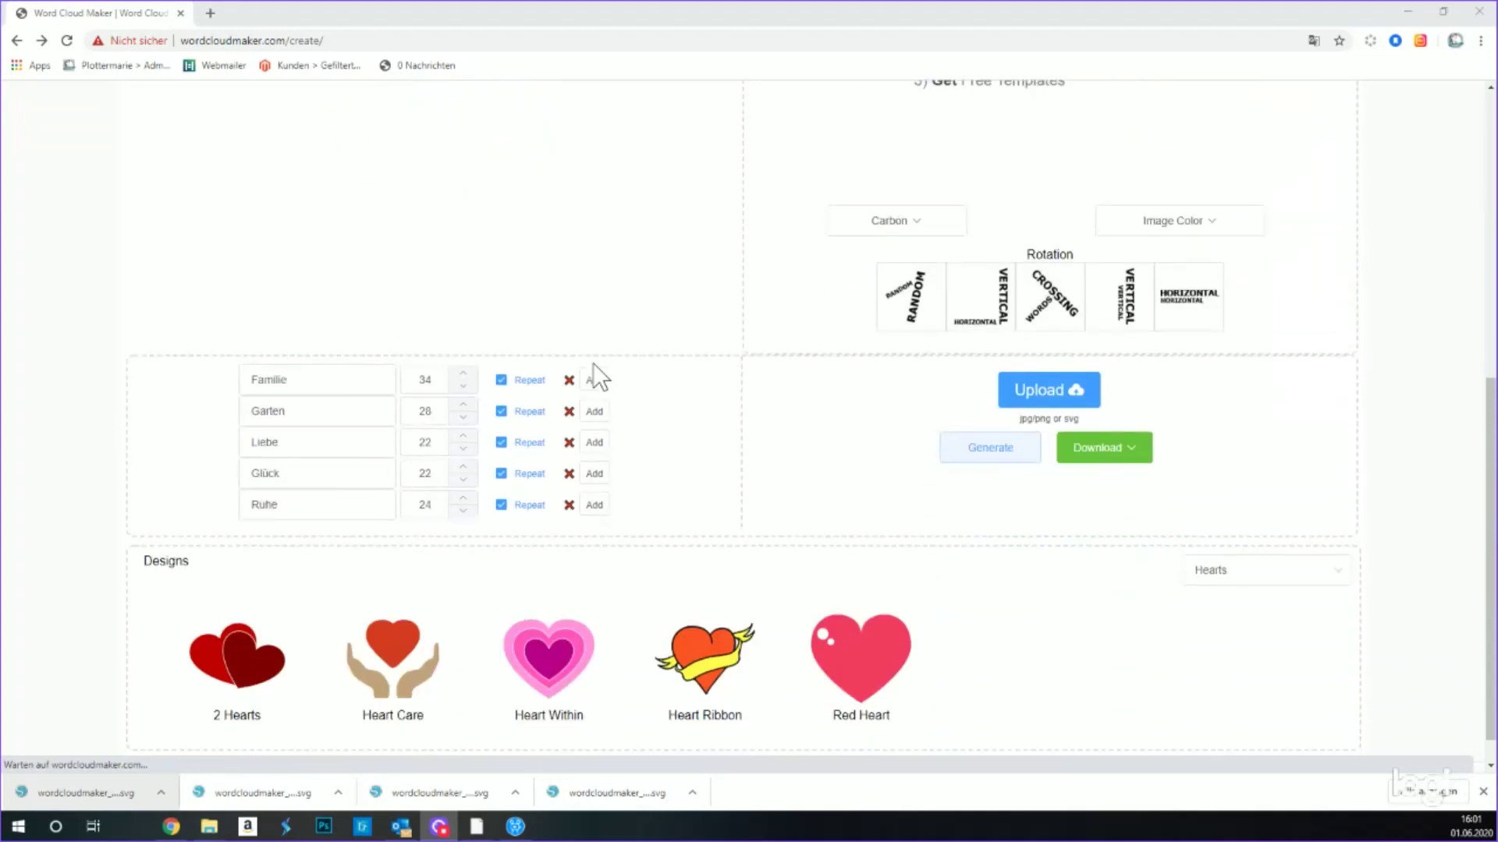
click(988, 453)
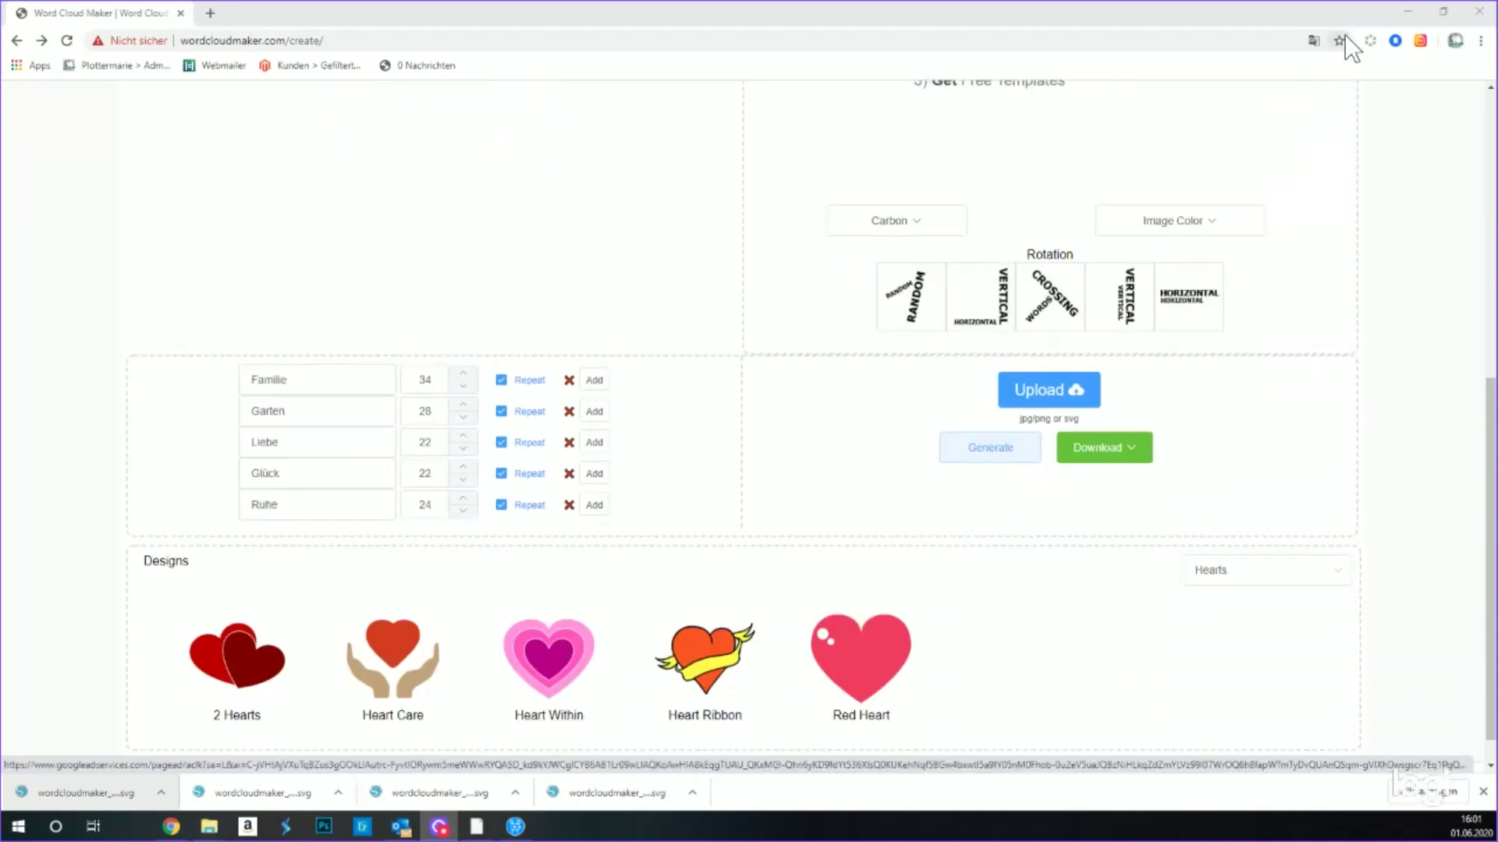
- Switch to Silhouette Studio and move the complete butterfly design over the left edge of the mat to free up space
click(1408, 12)
click(898, 303)
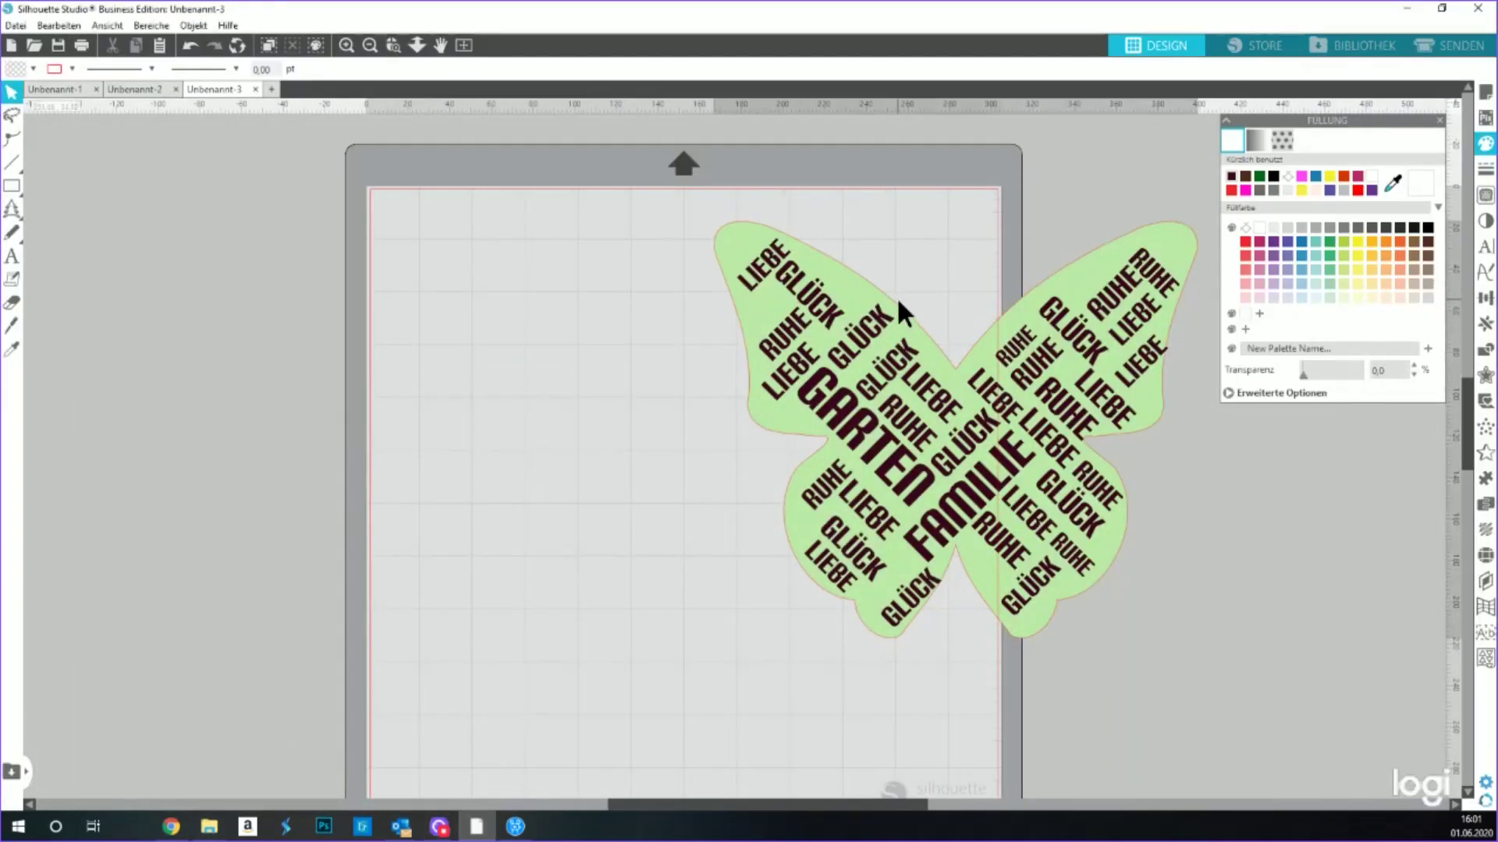
drag(898, 305, 904, 311)
click(823, 445)
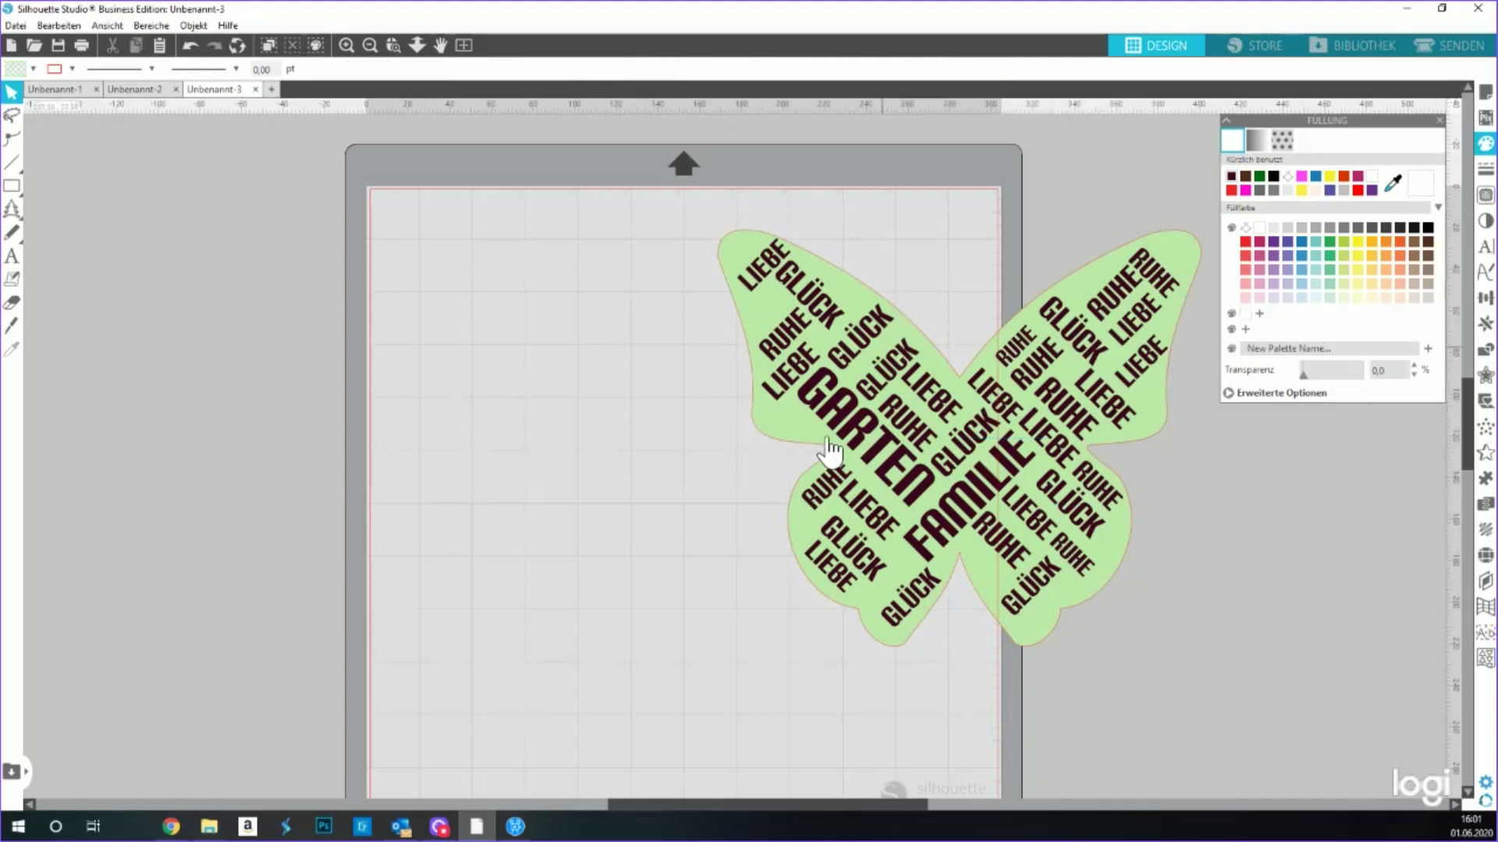
drag(665, 214, 1205, 615)
drag(1039, 554, 446, 542)
click(812, 546)
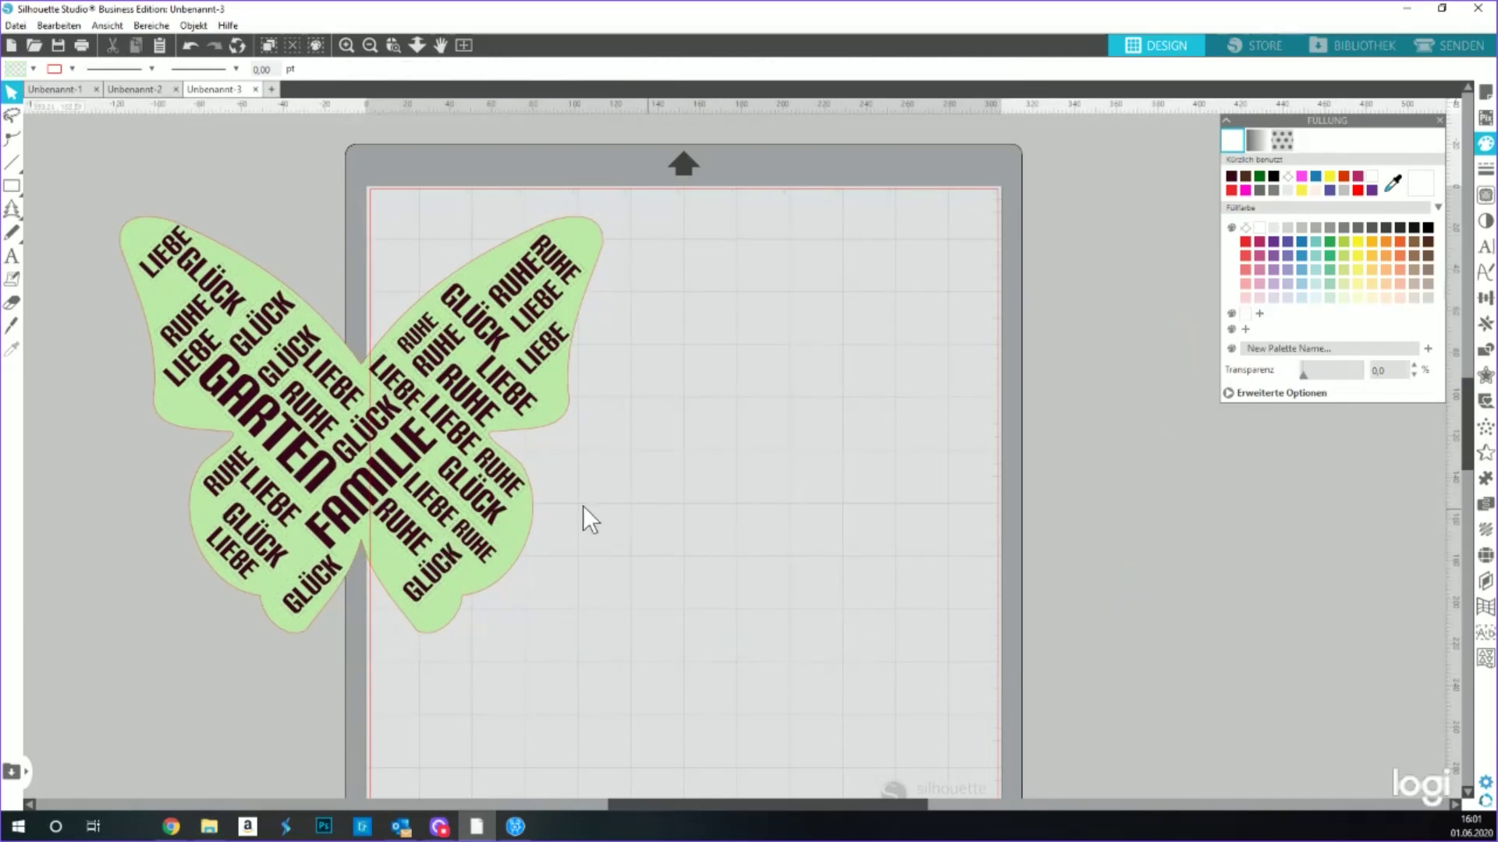
- Add the text 40 in the font ED Chunky Papercut beside the butterfly and enlarge it to about 199 mm wide
click(11, 255)
click(733, 380)
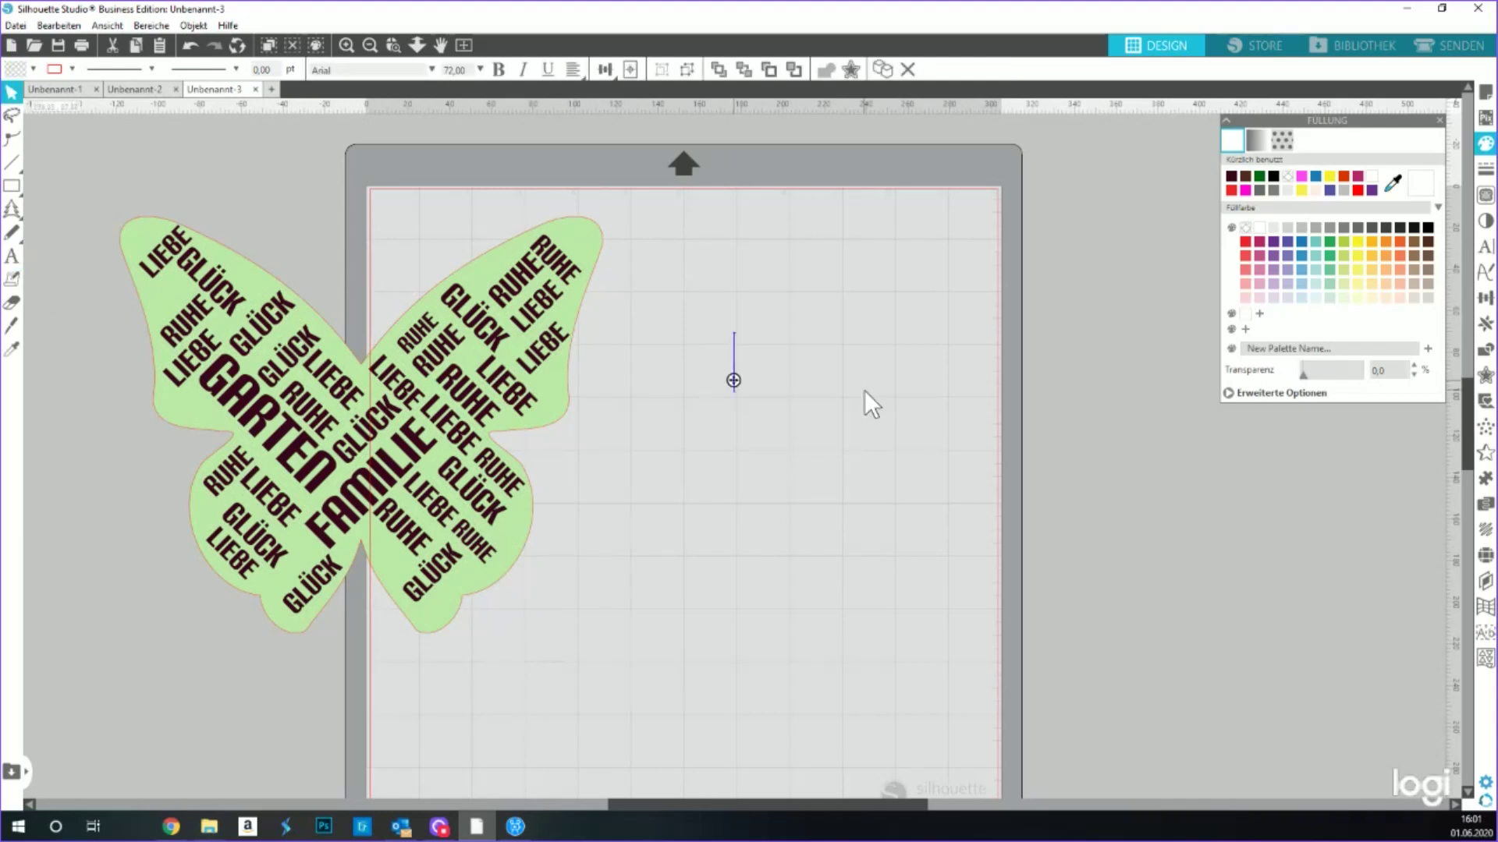
text(40)
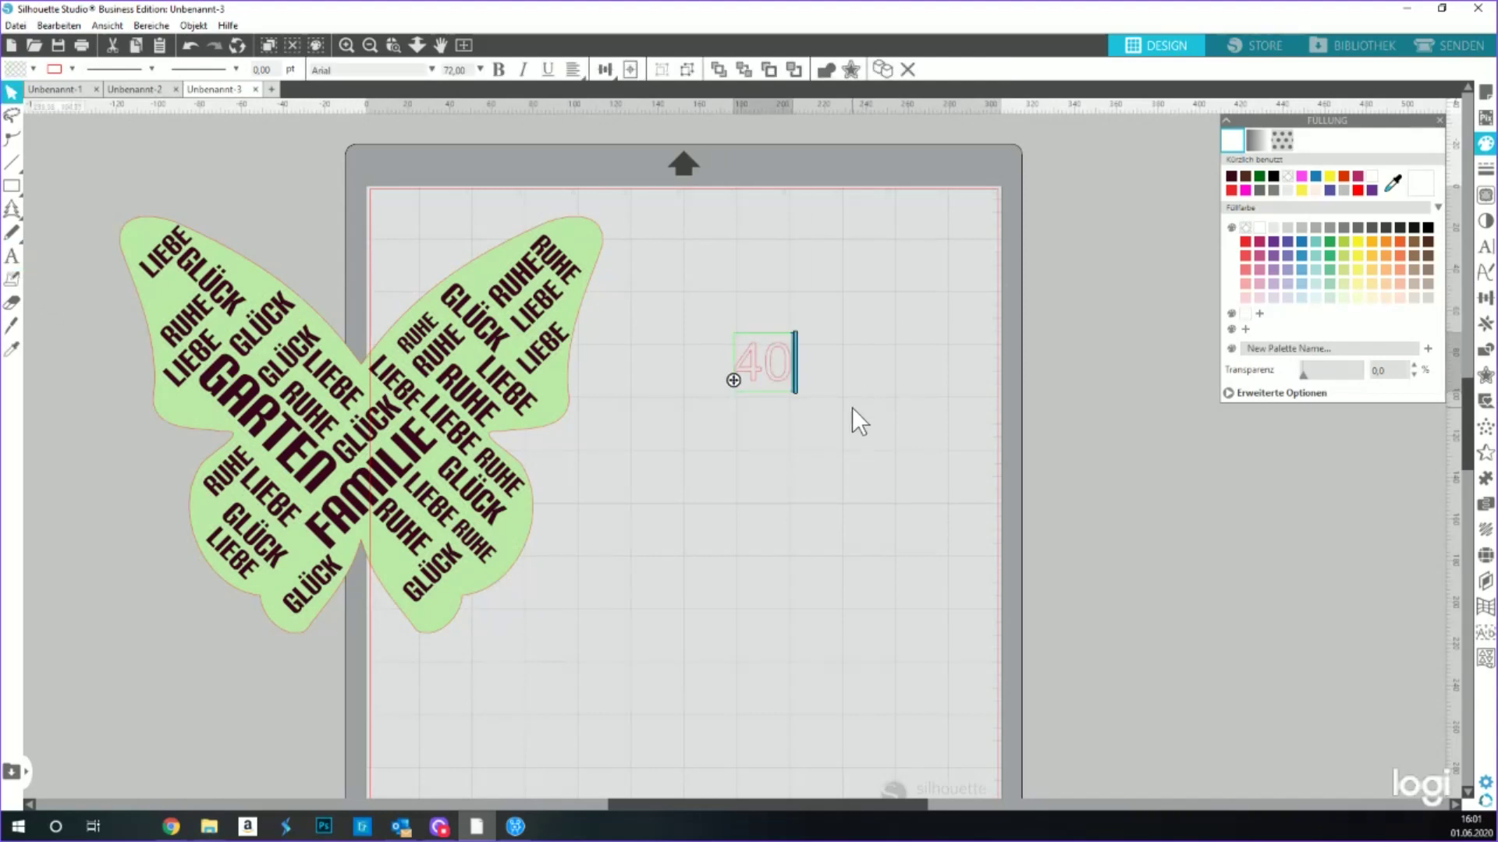
key(ctrl+a)
click(1486, 248)
click(1268, 223)
click(841, 411)
click(788, 380)
drag(805, 400, 1121, 719)
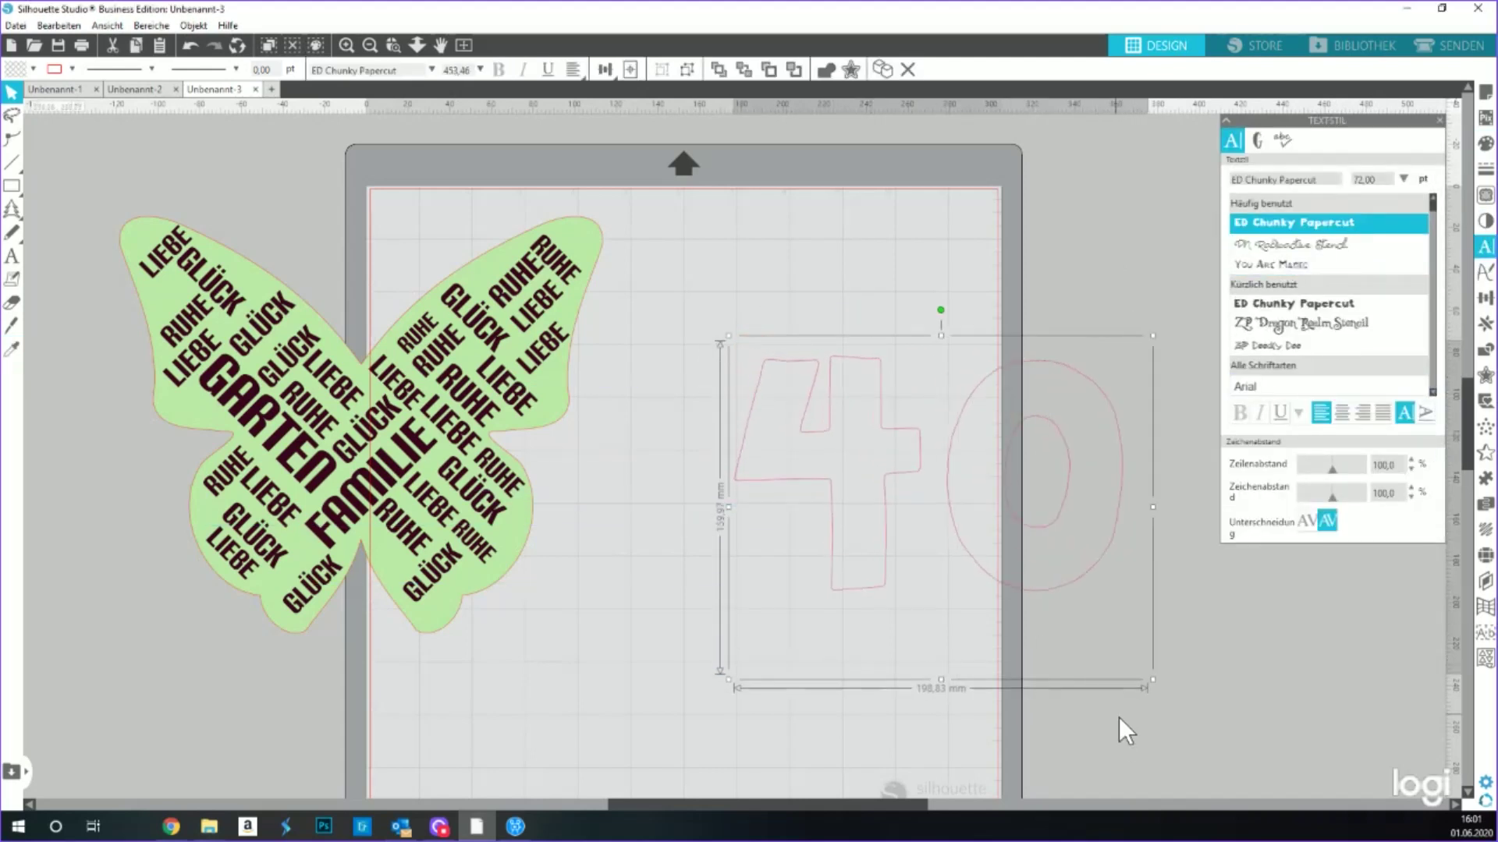
- Cut the 40 text from this design and paste it into a new document
key(i)
key(Delete)
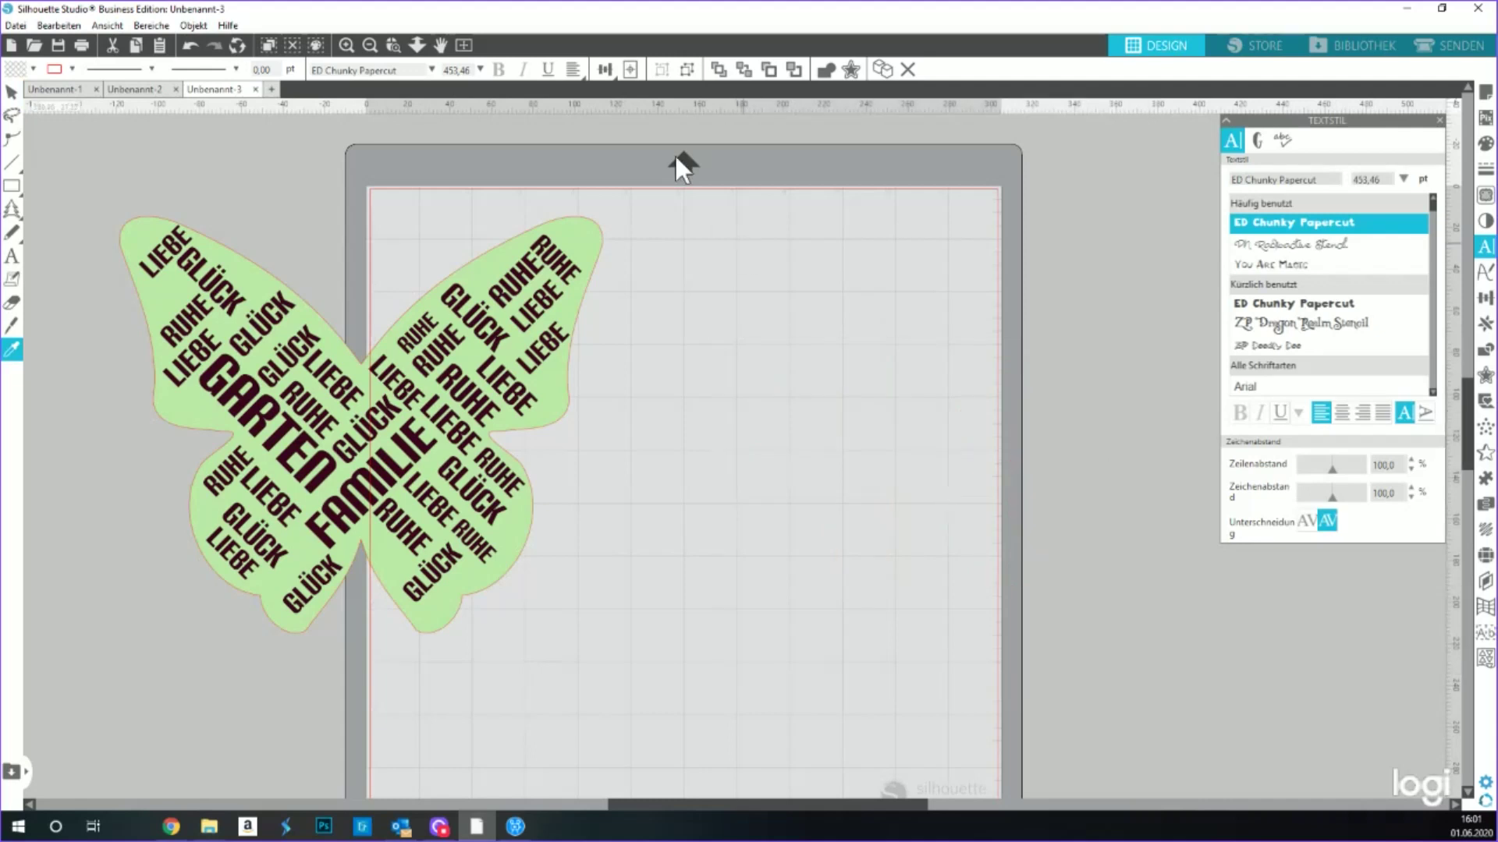
click(271, 89)
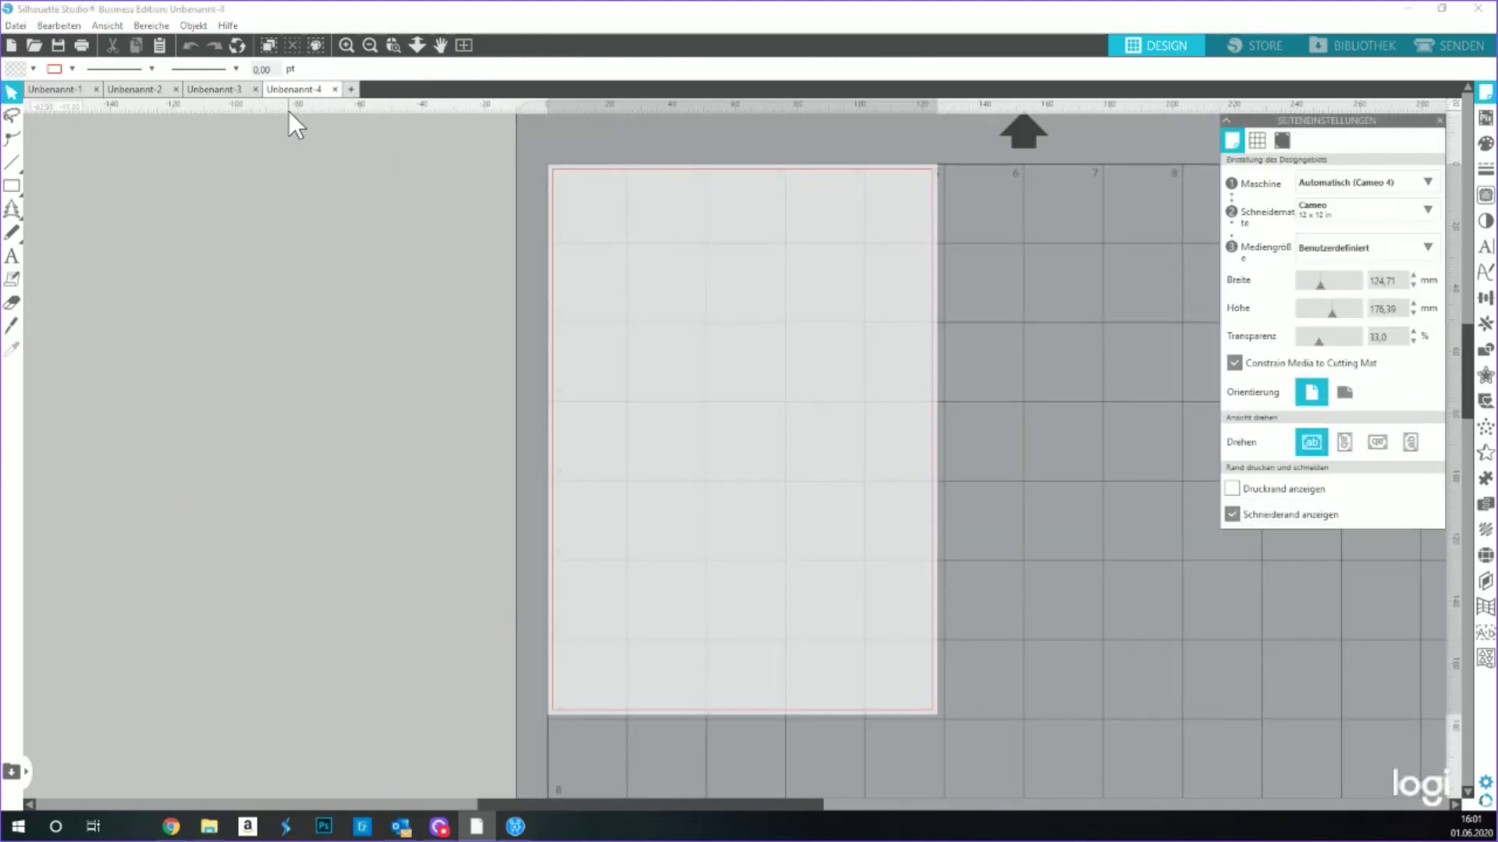
key(ctrl+v)
drag(1057, 558, 749, 402)
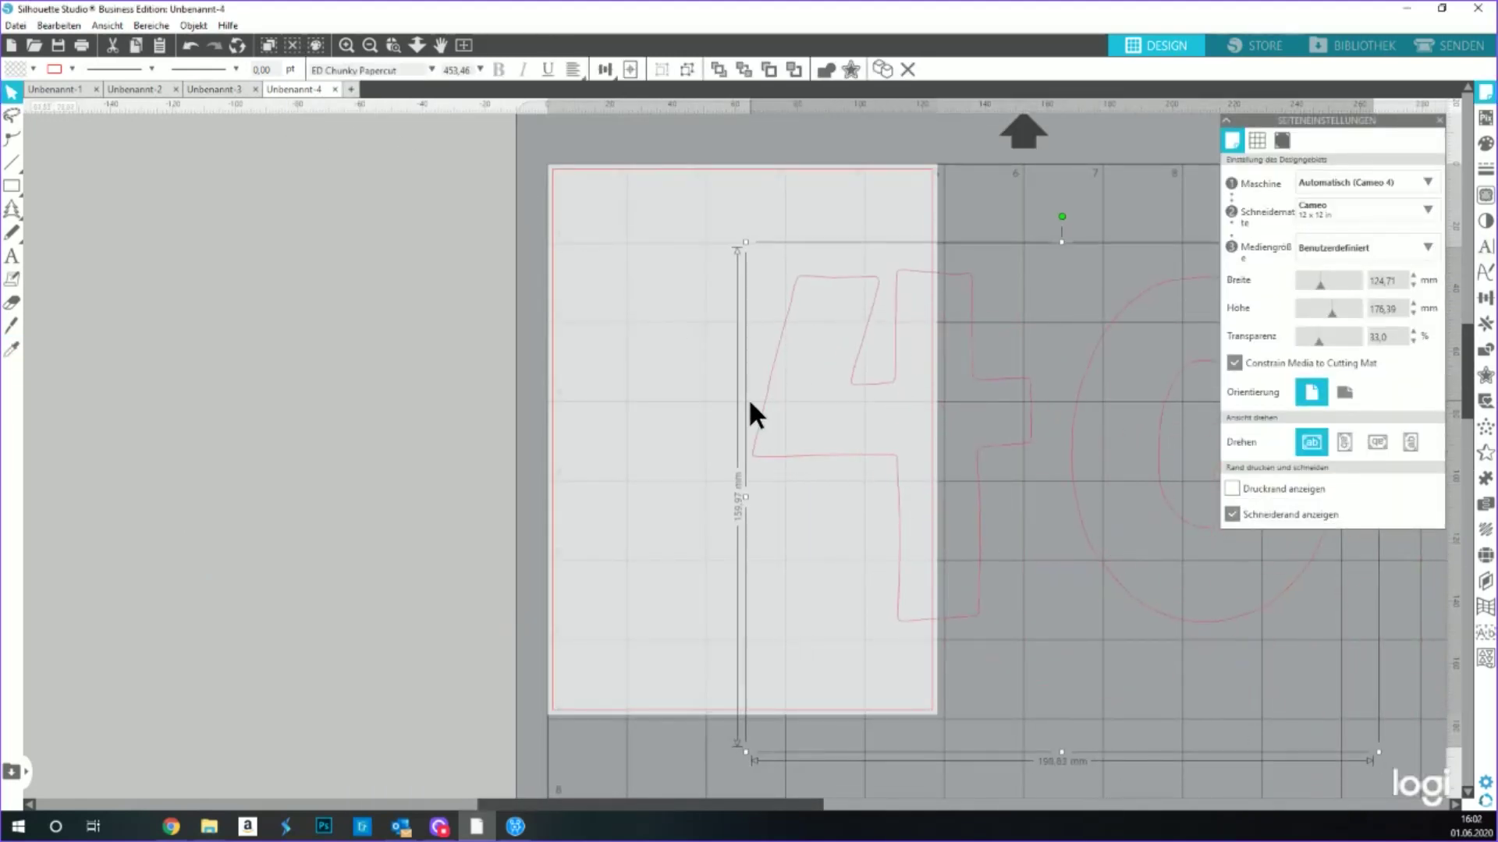
- Set the media size to 12x12 and place the 40 text in the upper part of the mat
click(1326, 248)
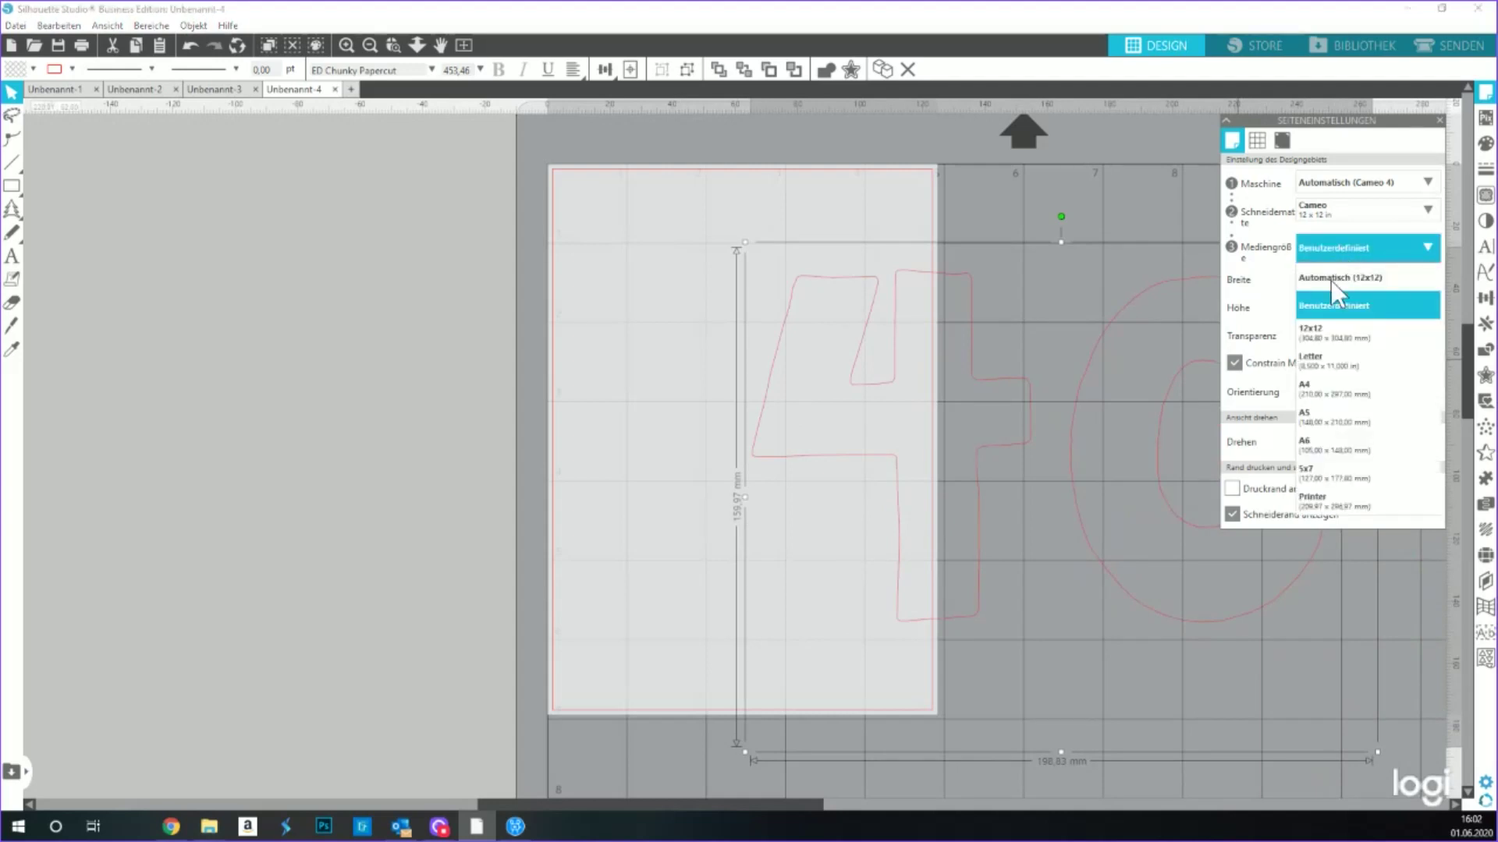
click(1330, 334)
drag(866, 437, 788, 426)
right_click(777, 419)
click(705, 511)
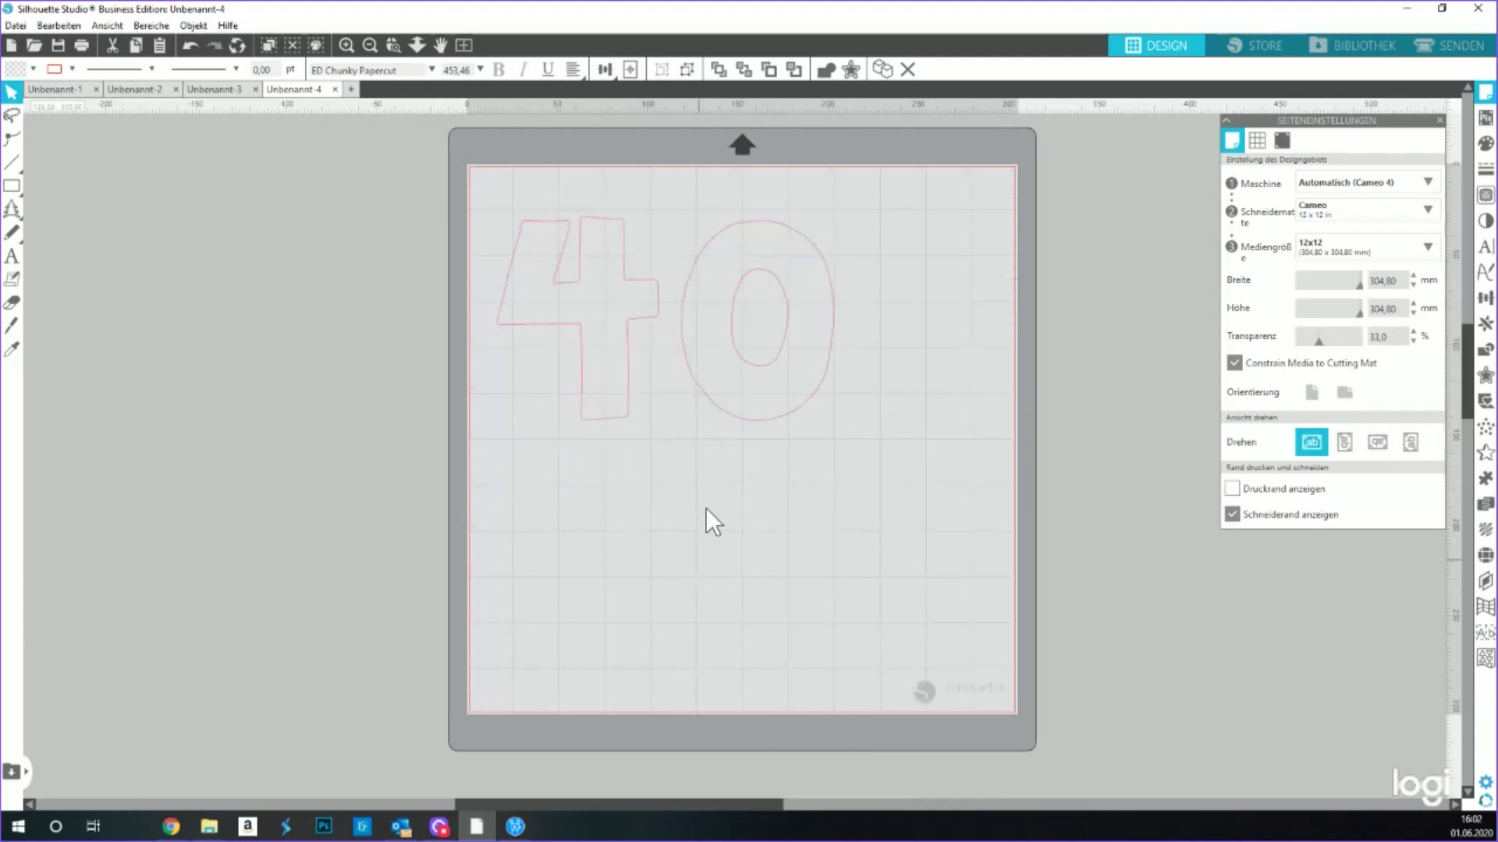
- Ungroup the 40 text and move the zero until it slightly overlaps the four
click(777, 416)
right_click(778, 421)
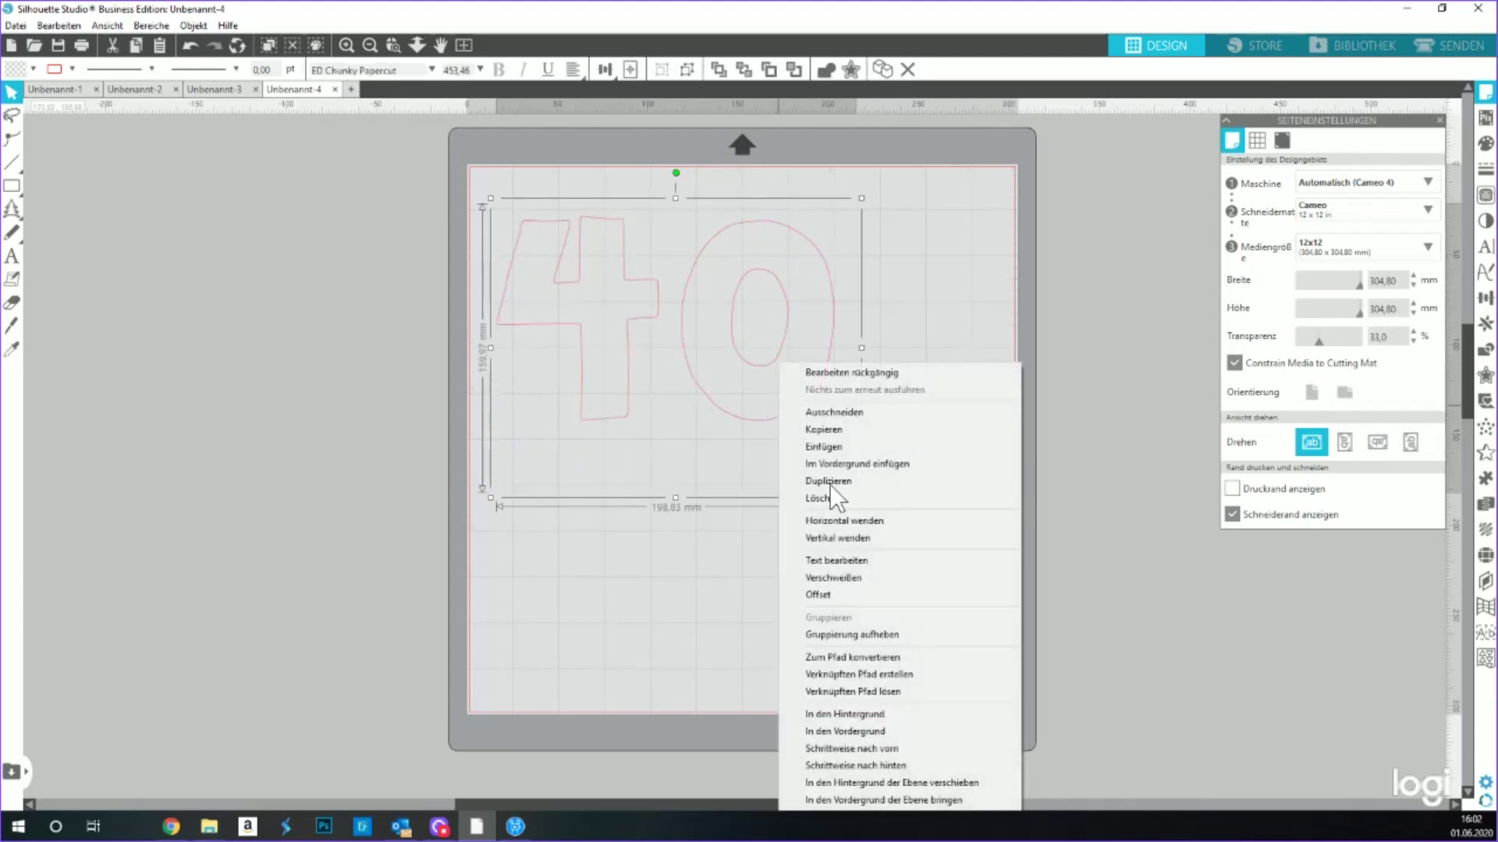
click(896, 632)
click(919, 468)
click(818, 382)
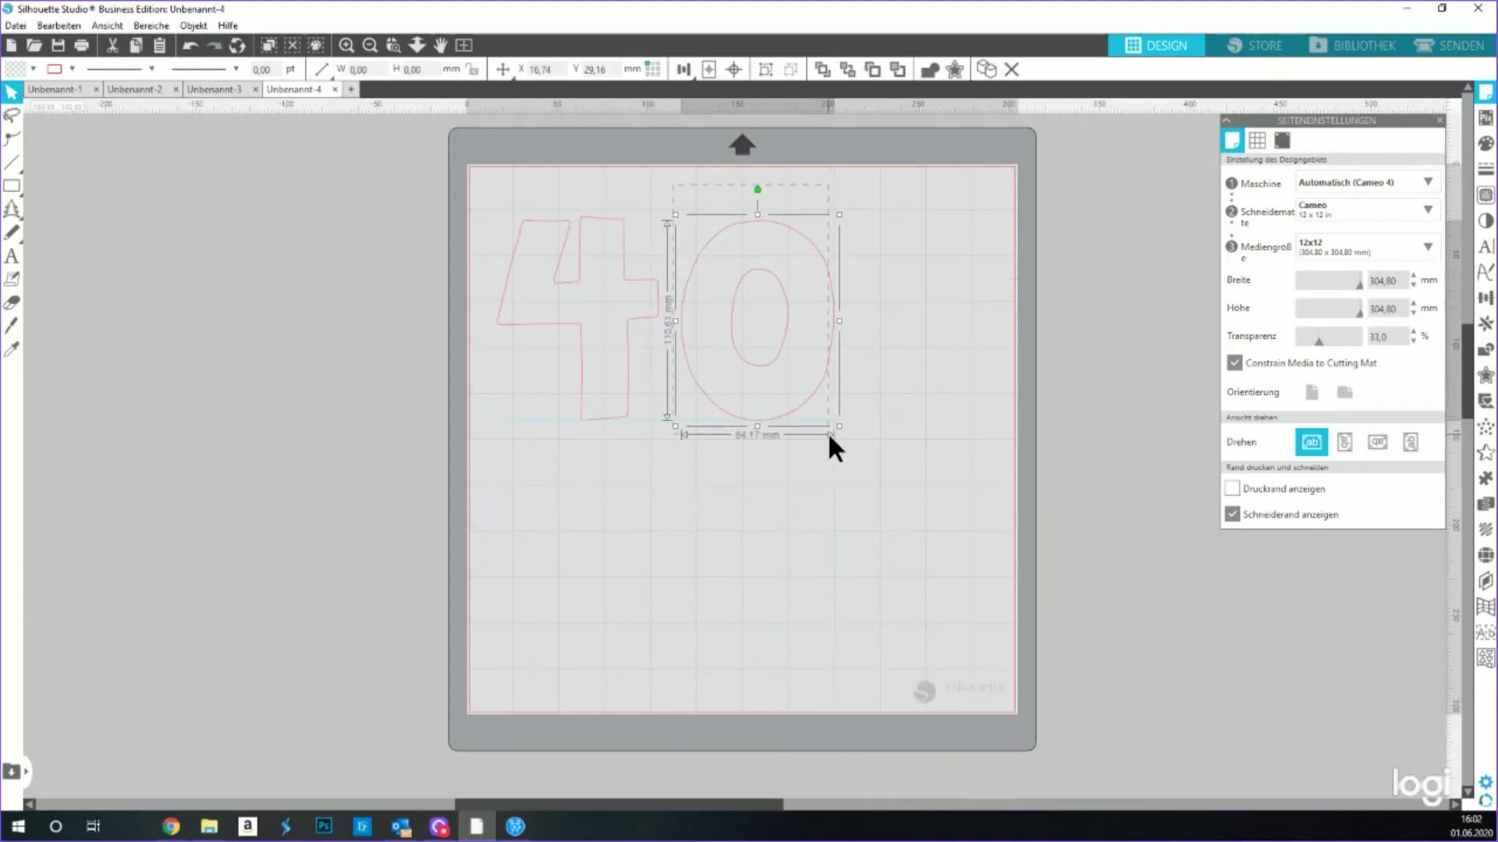
drag(803, 428, 772, 426)
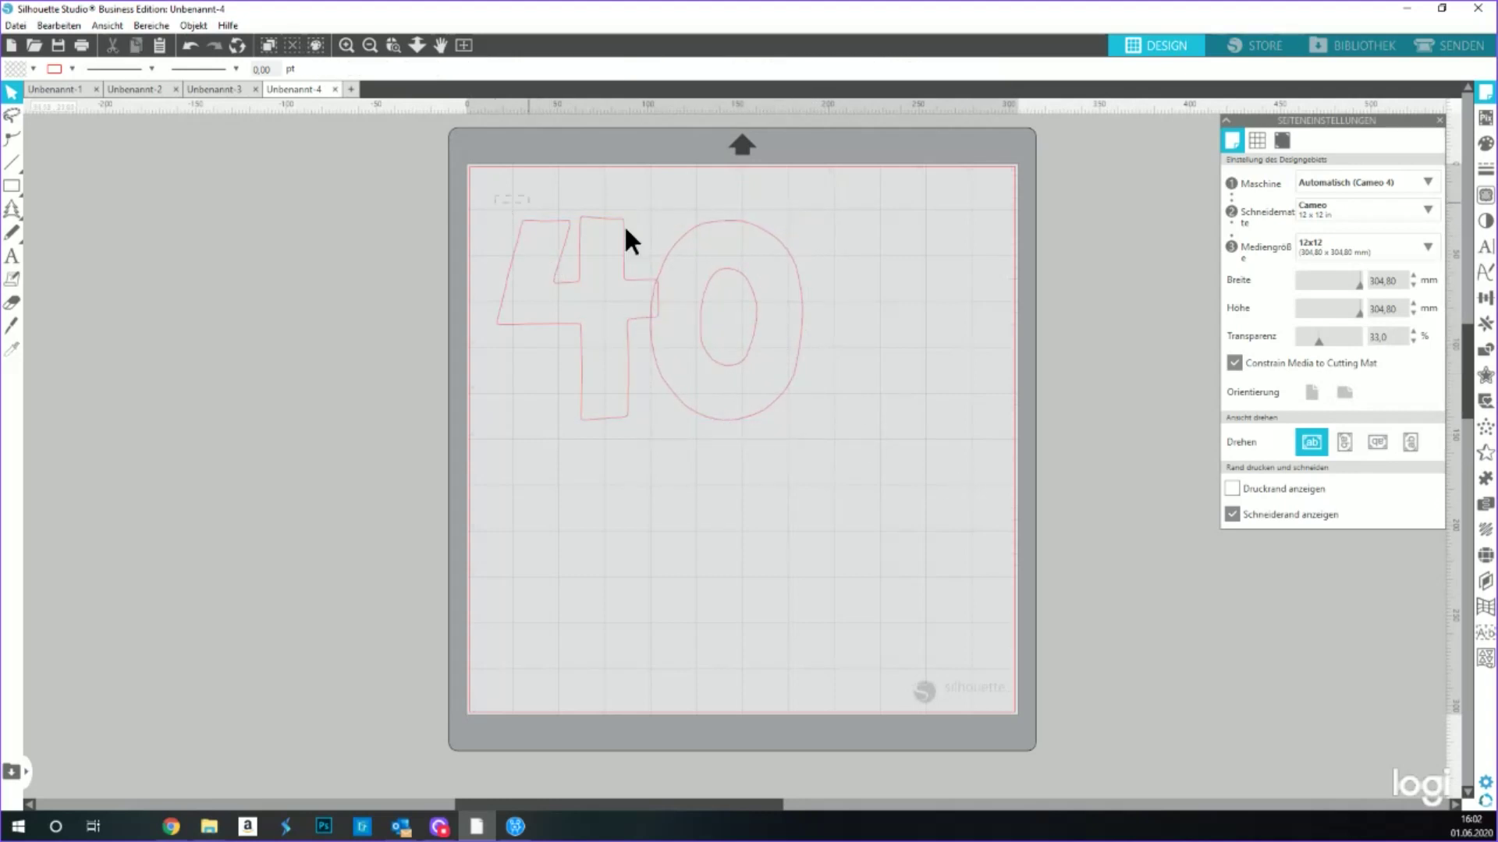
- Weld the overlapping four and zero into a single shape
click(551, 223)
right_click(752, 418)
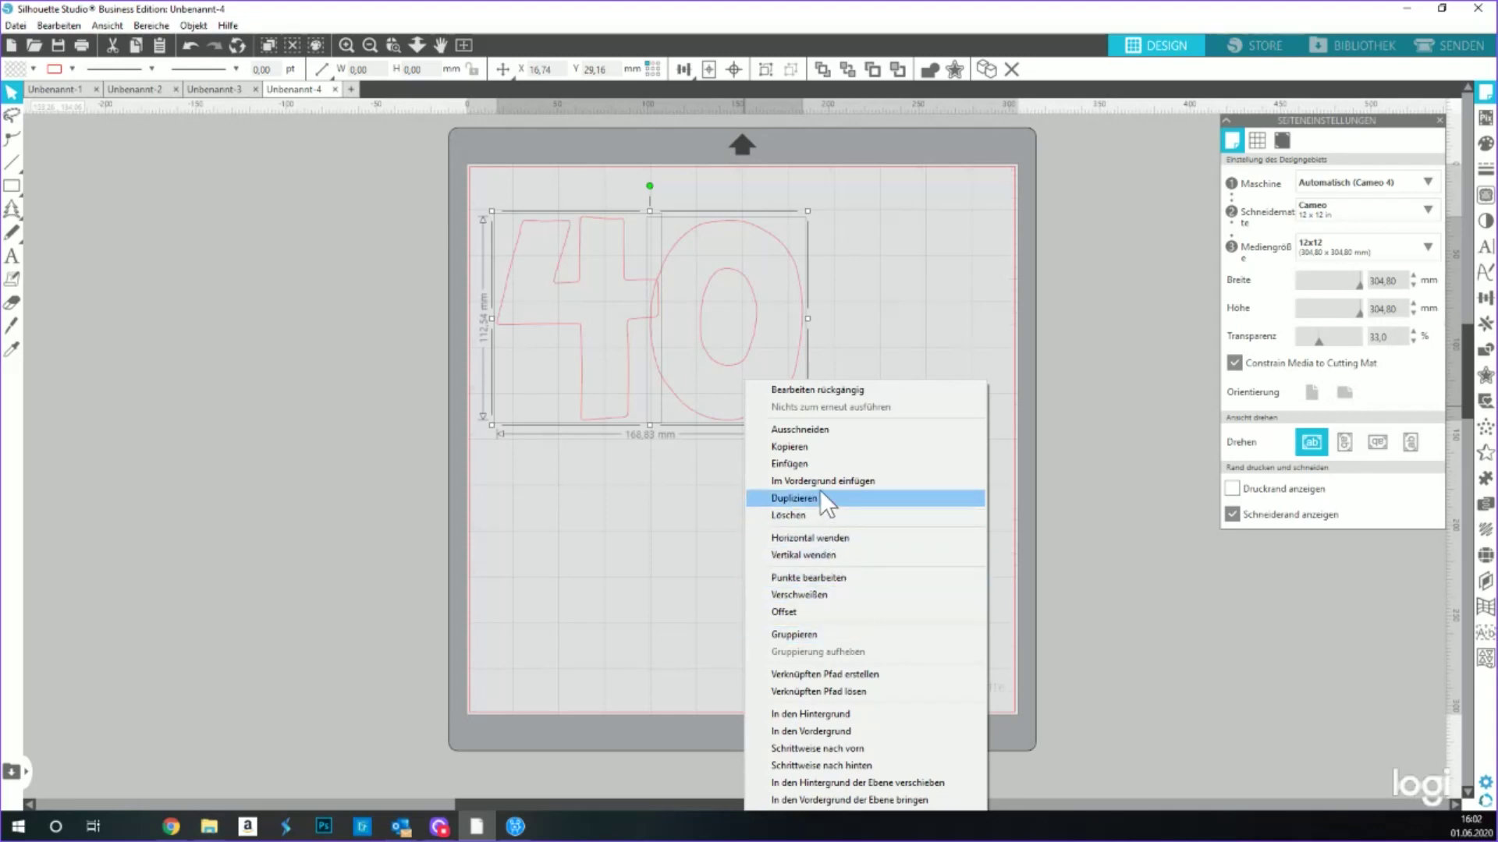
click(874, 595)
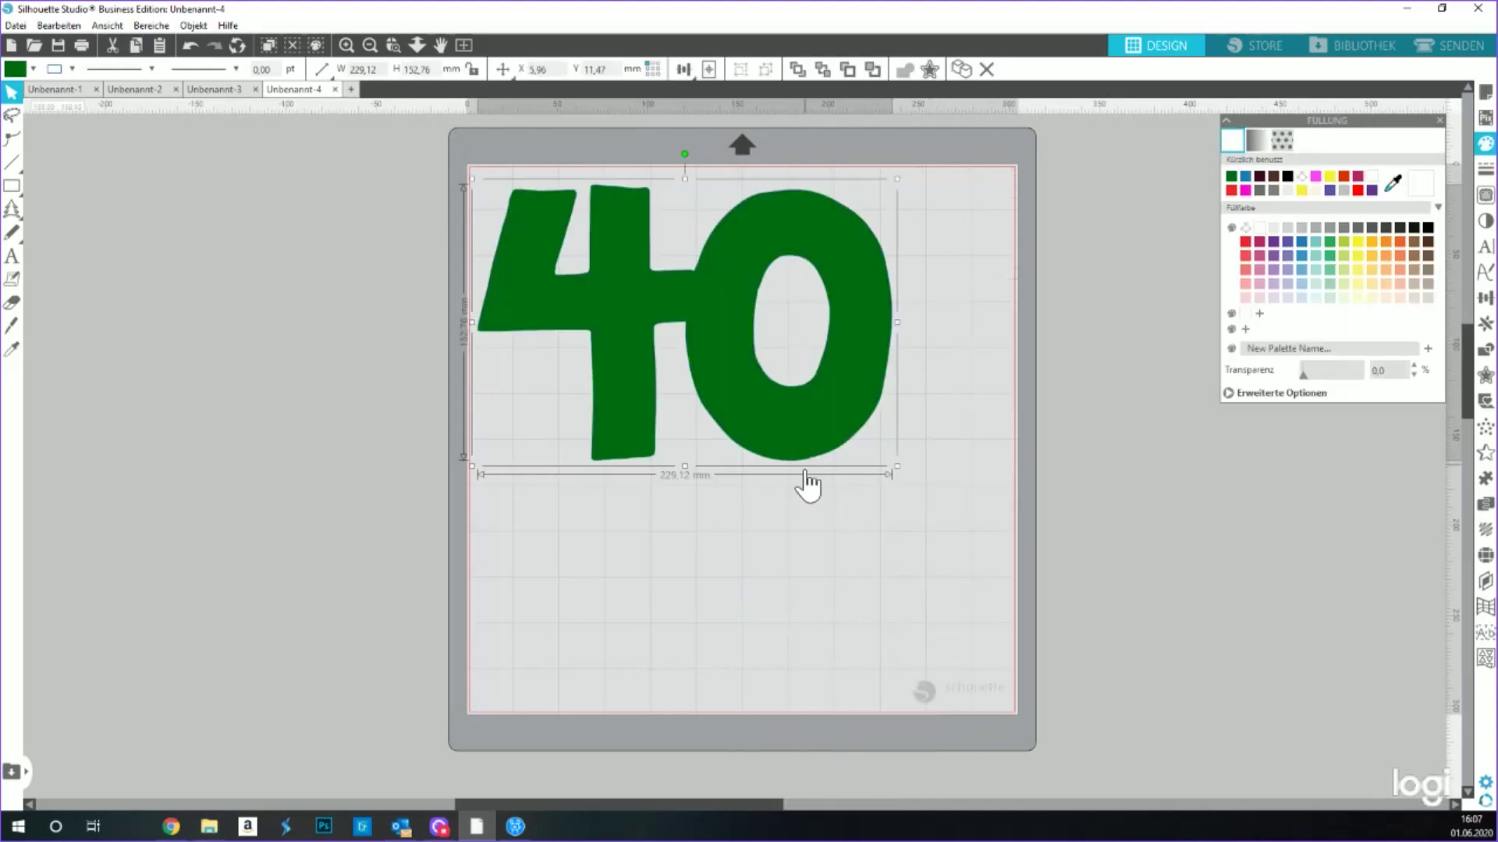
- Resize the welded 40 to about 203 mm wide and position it near the top of the mat
drag(806, 488, 882, 507)
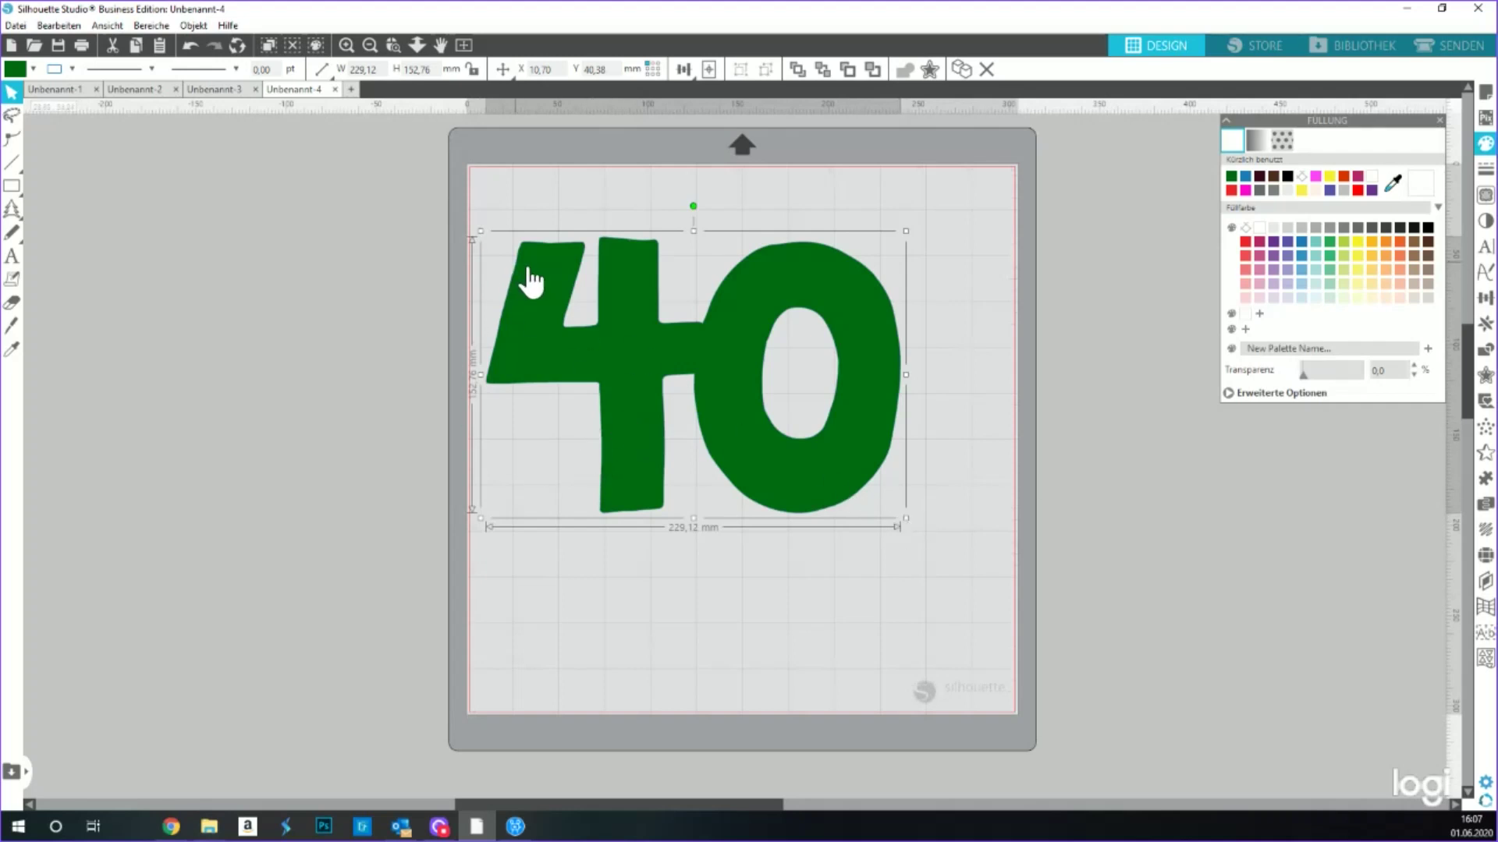
drag(906, 518, 857, 518)
drag(769, 468, 773, 396)
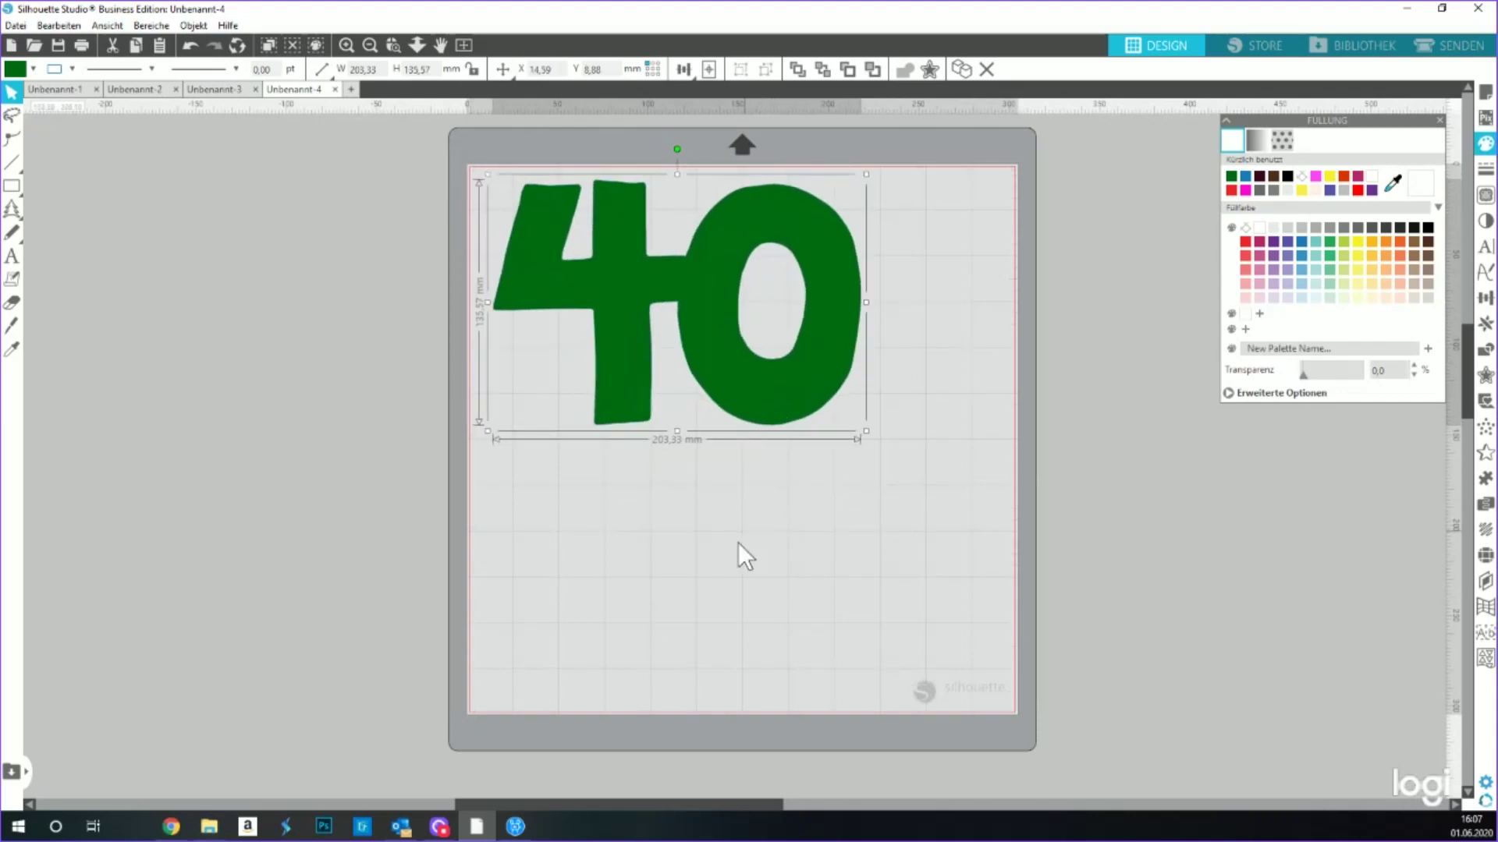
click(742, 552)
mouse_move(624, 340)
mouse_down()
mouse_move(630, 390)
mouse_move(625, 360)
mouse_up()
click(701, 466)
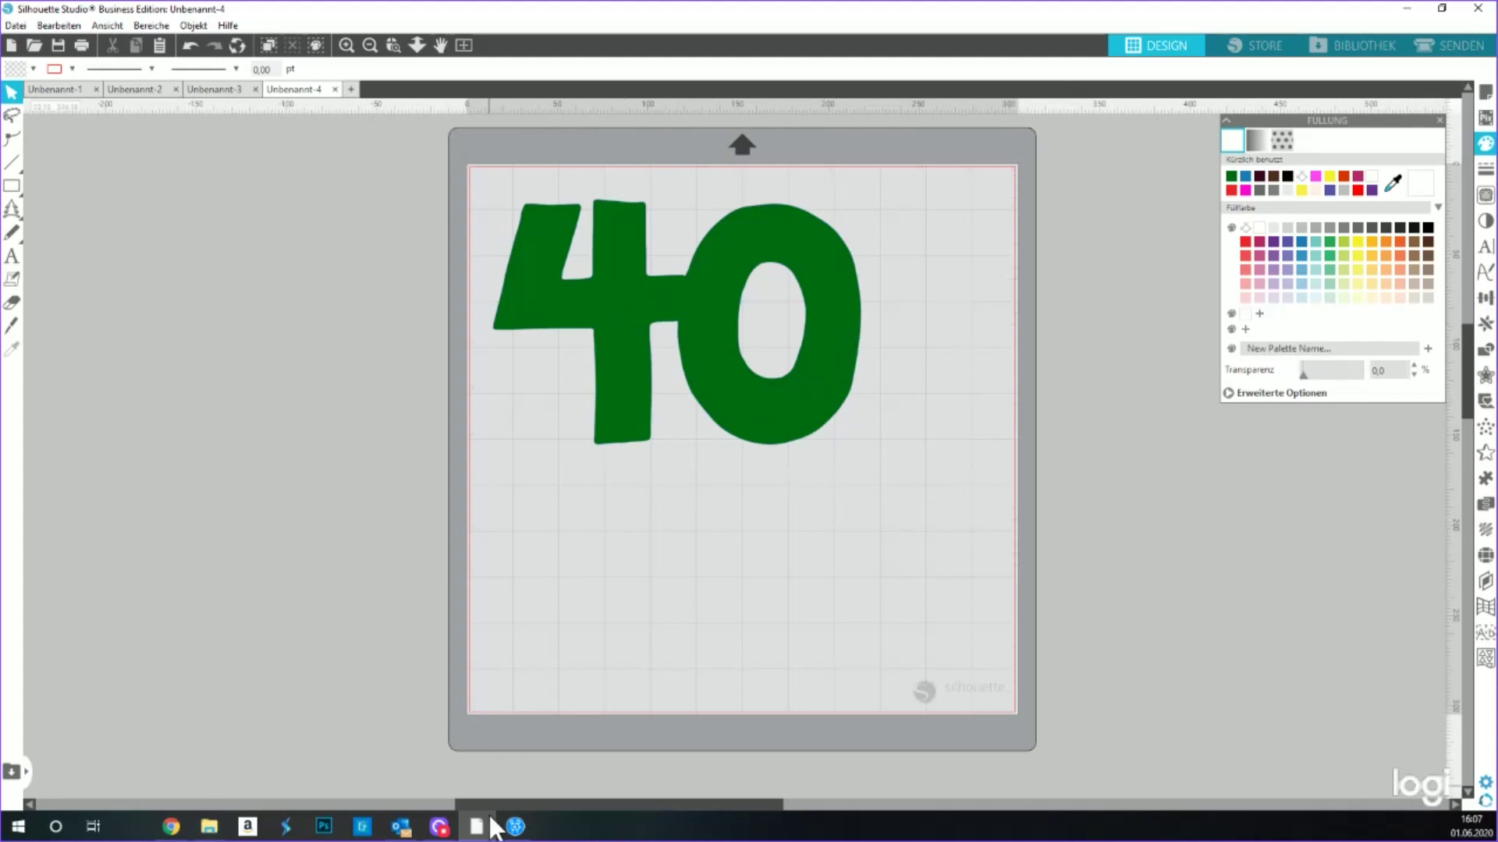
- Switch to Word Cloud Maker in Chrome and upload the 40 image, searching the Downloads folder by the person's first name
mouse_move(401, 828)
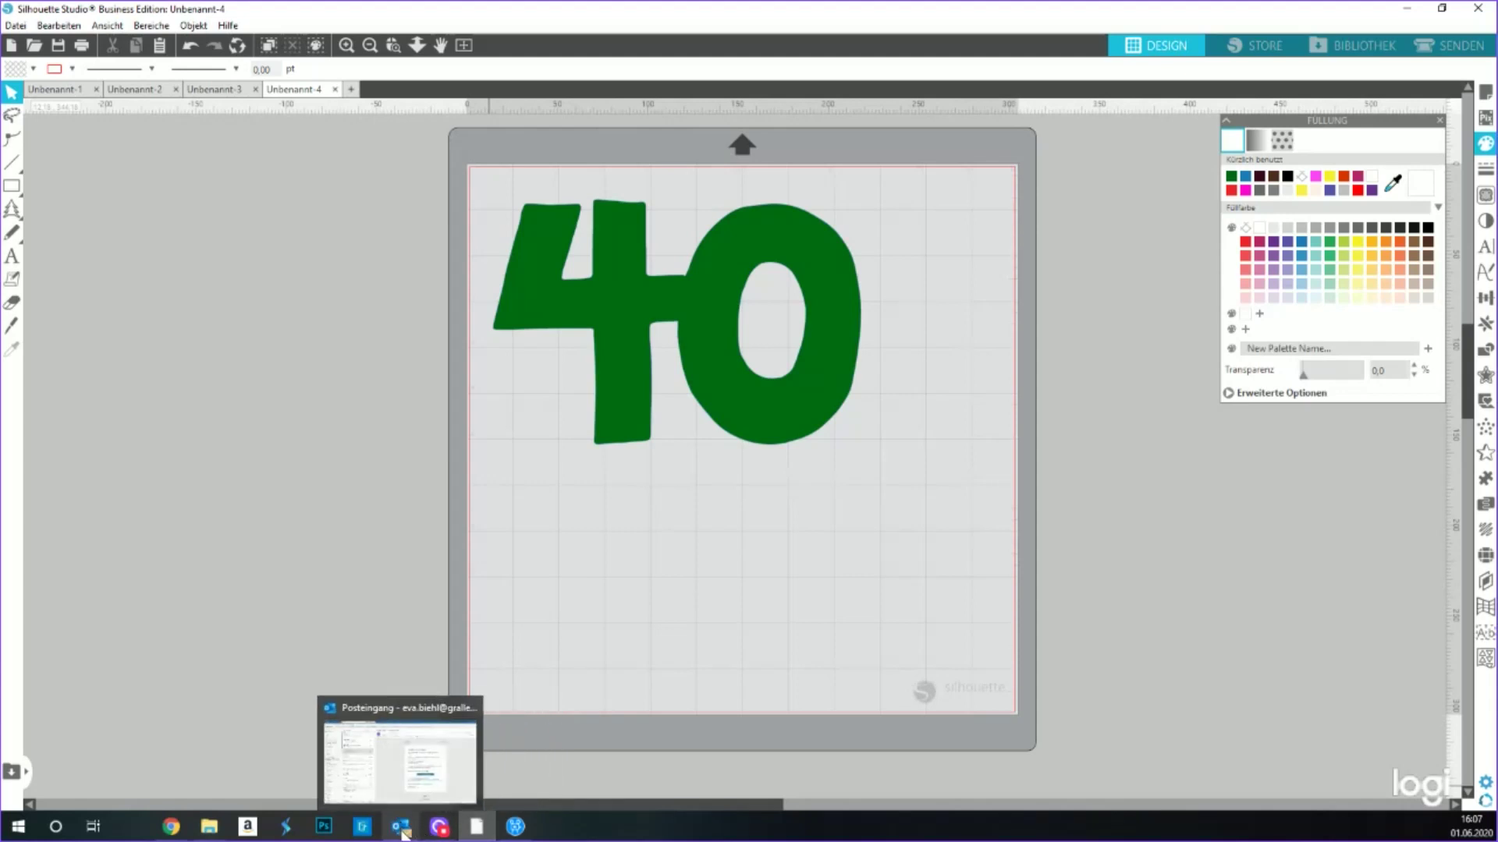
mouse_move(444, 840)
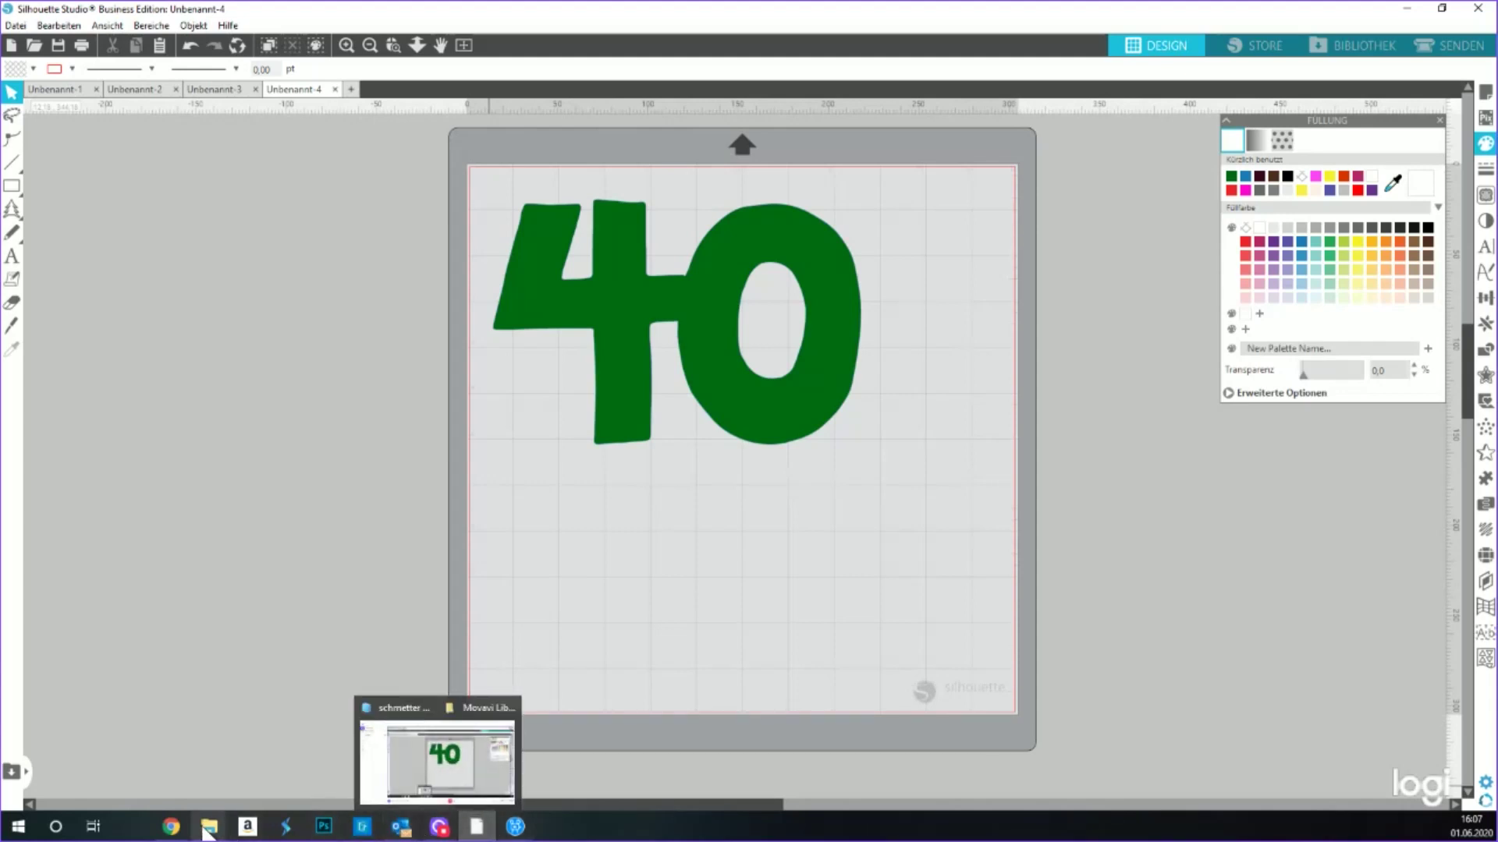
click(336, 741)
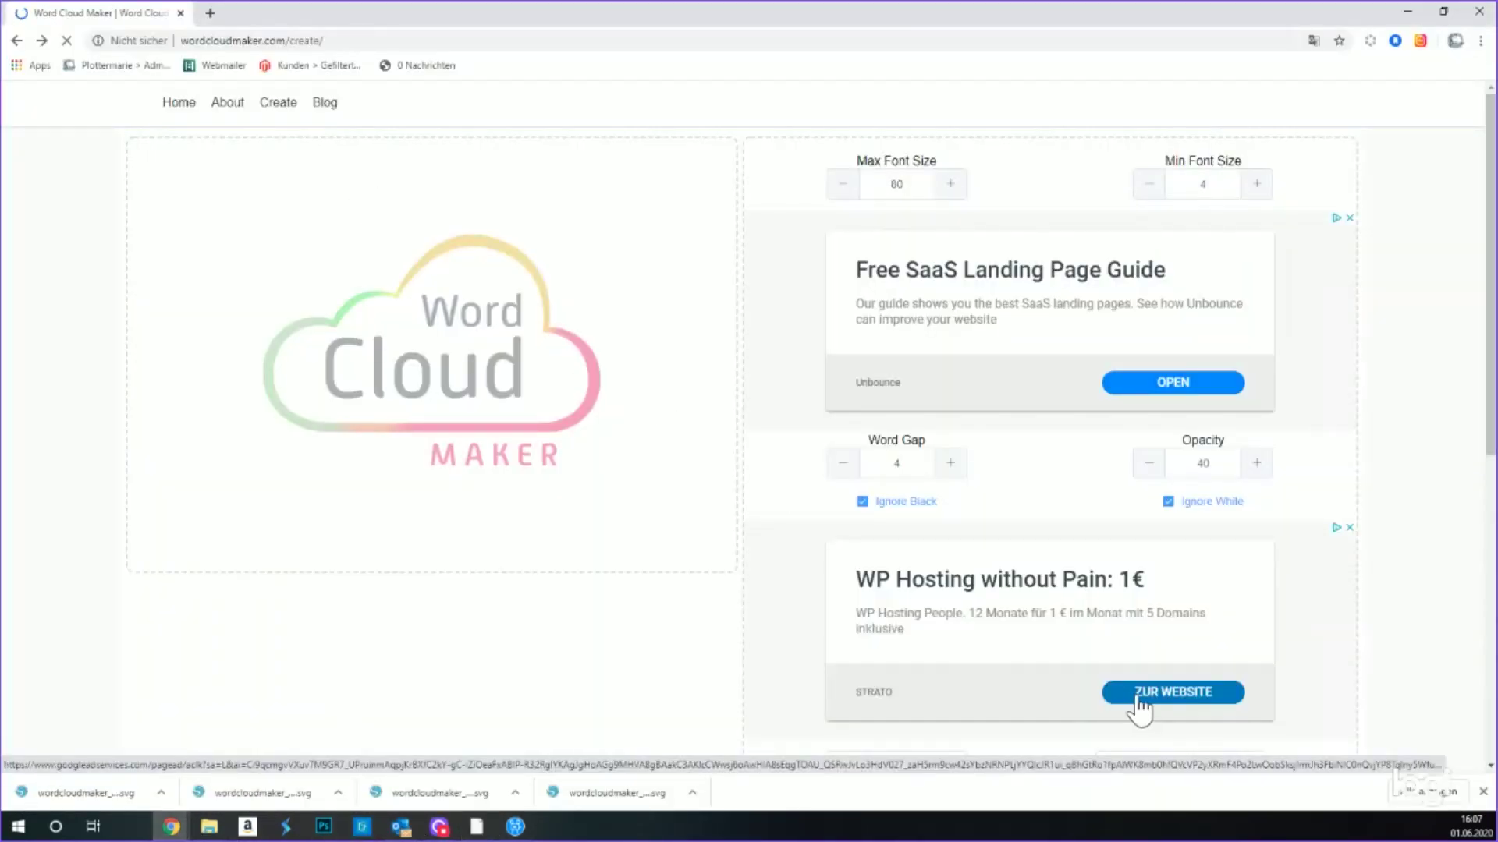
scroll(1155, 710, down, 3)
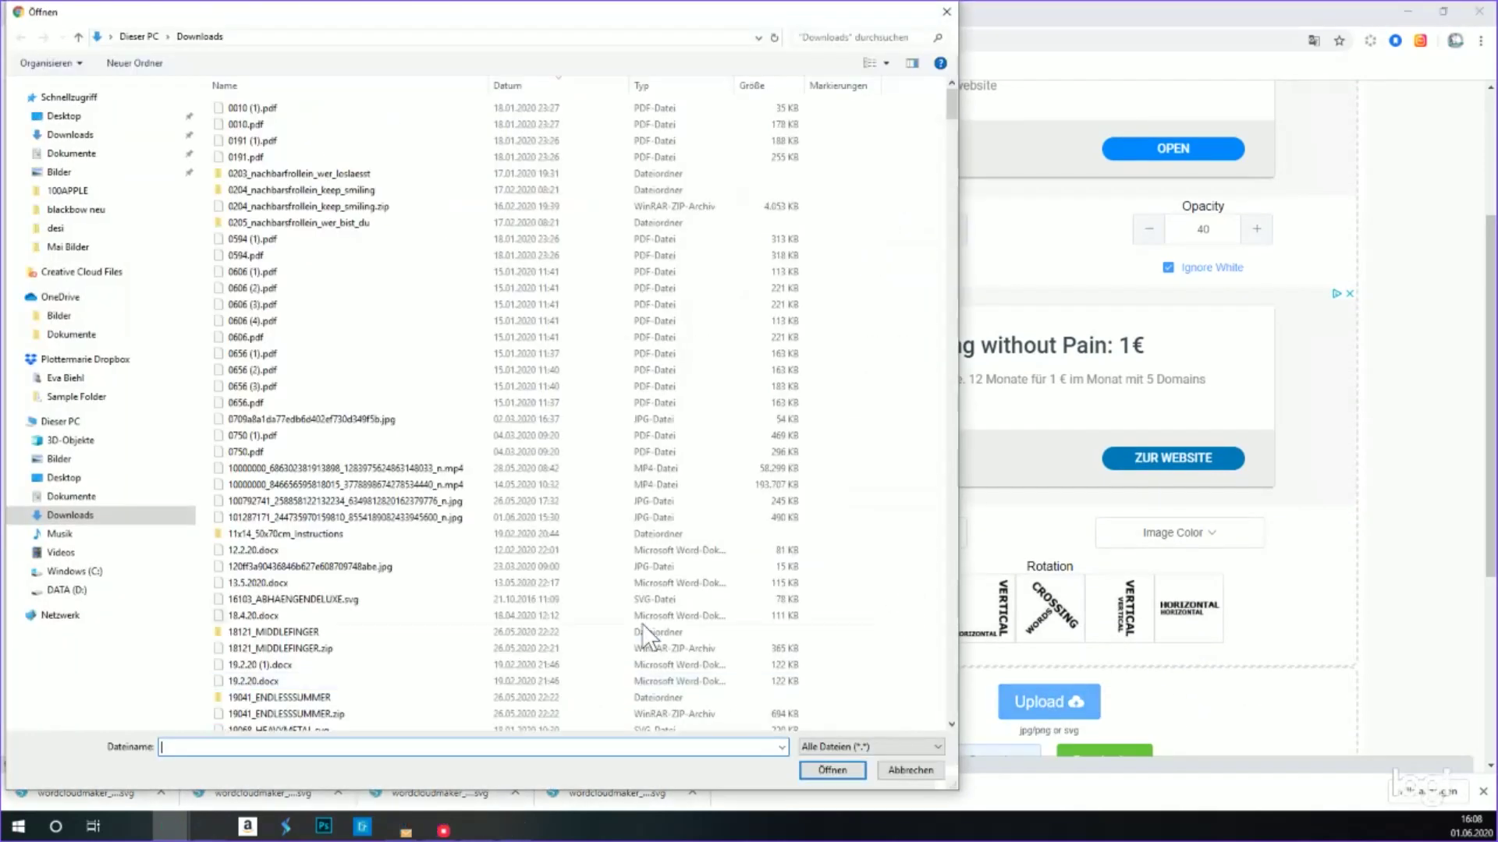
click(827, 37)
text(eva)
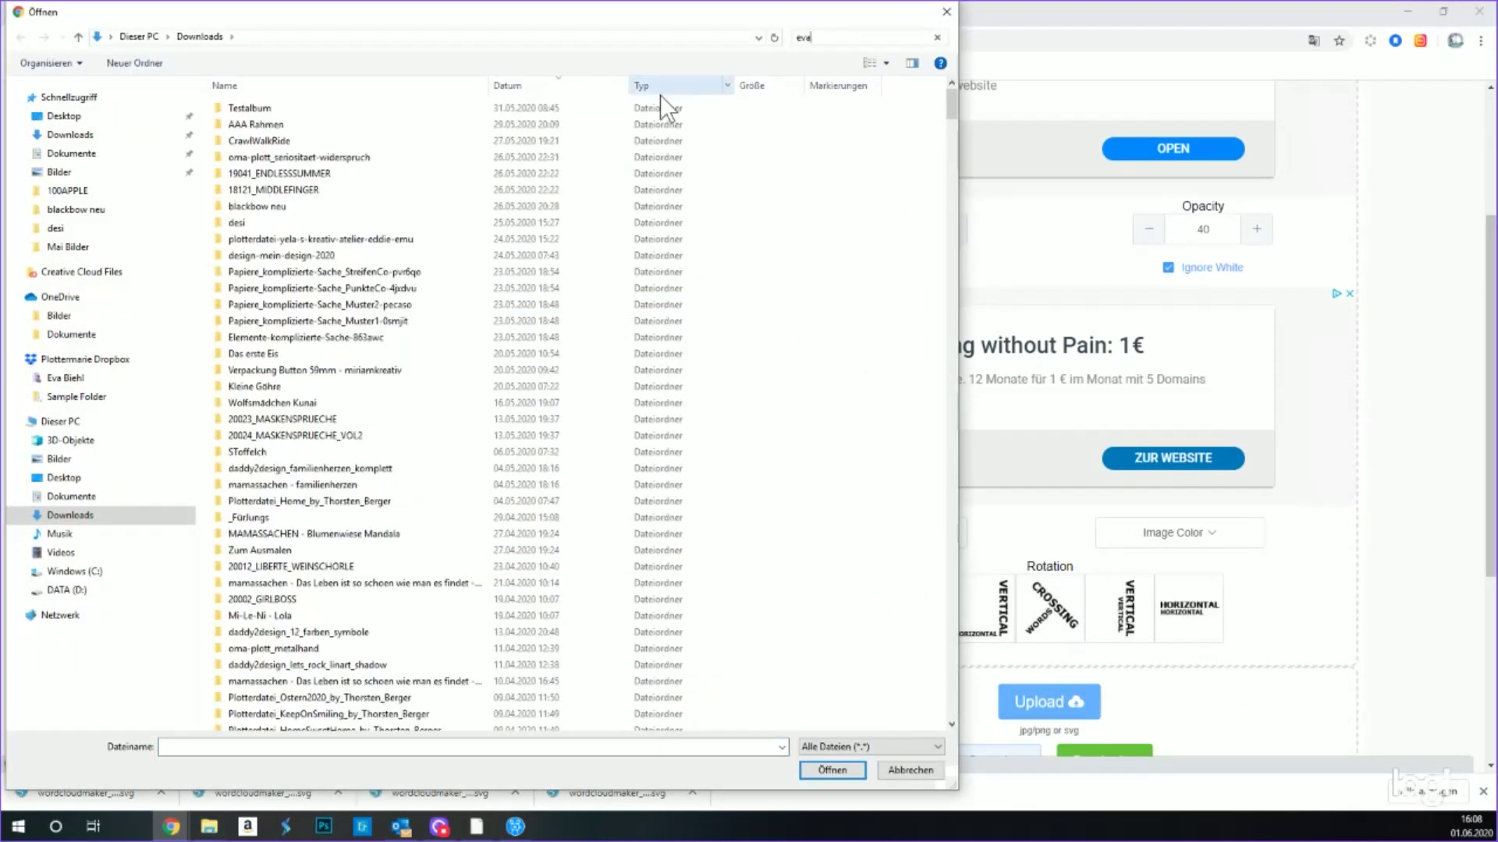
double_click(248, 125)
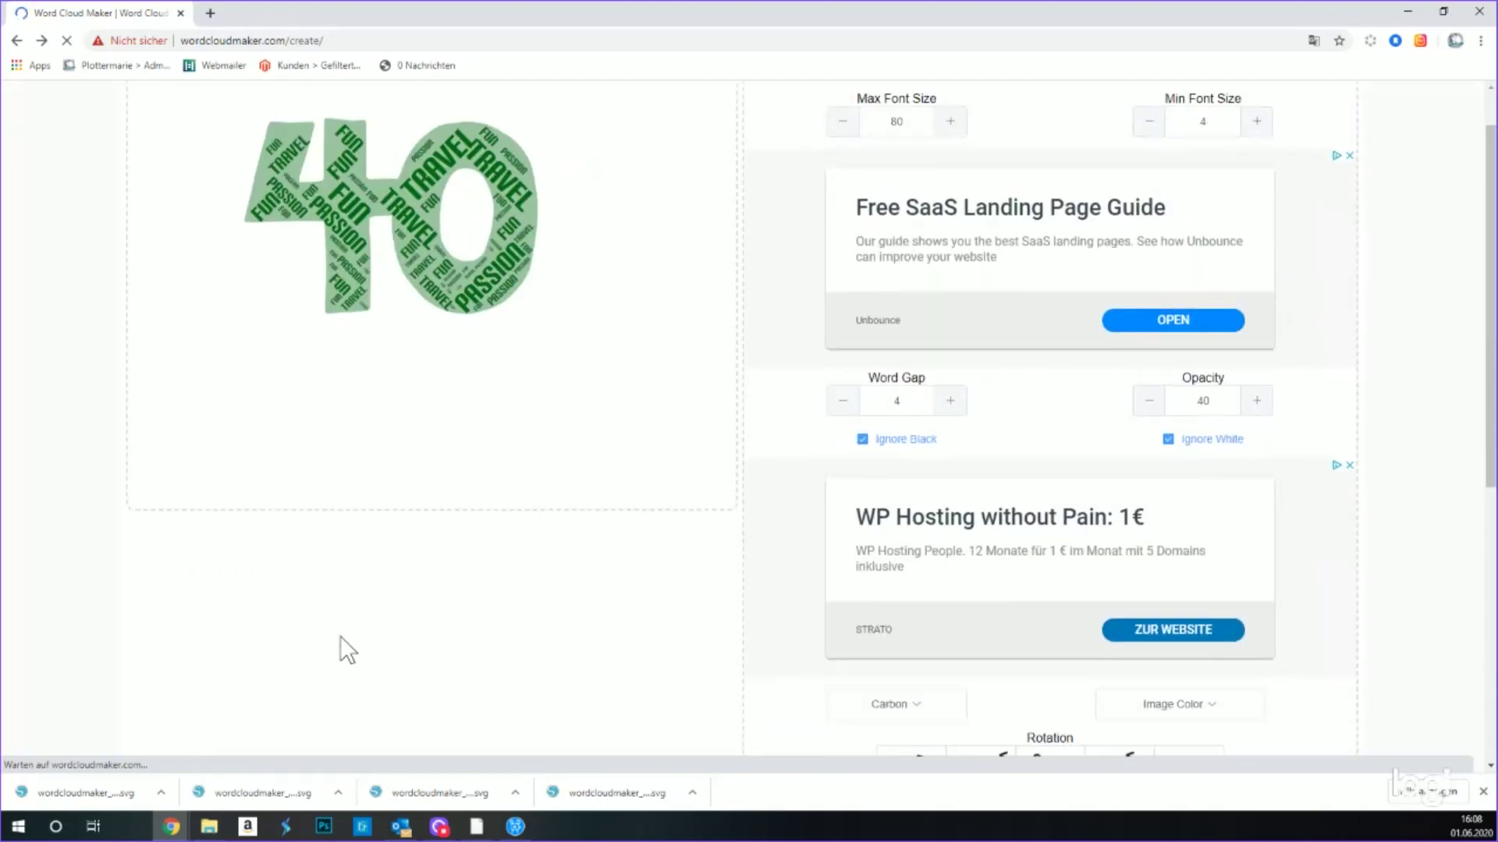
- Raise the minimum font size to 20 and adjust the maximum font size of the word cloud
click(1257, 189)
click(1258, 189)
click(1257, 189)
click(1257, 189)
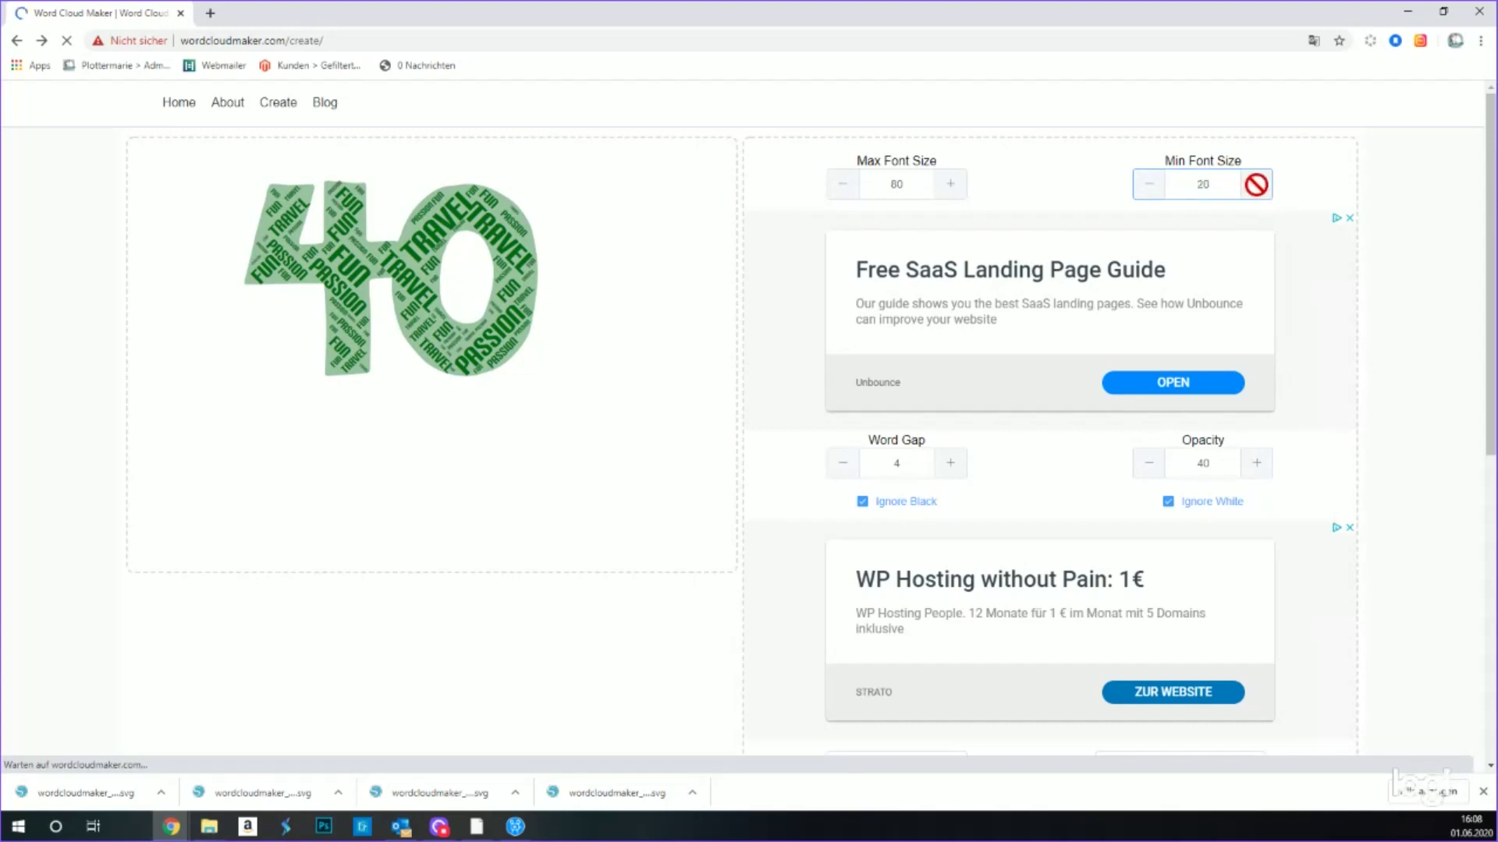
click(953, 186)
click(953, 186)
click(843, 187)
click(843, 187)
click(843, 187)
- Replace the first three words in the list with the person's first name, Feiern and Geburtstag
scroll(671, 464, down, 1)
scroll(663, 451, down, 7)
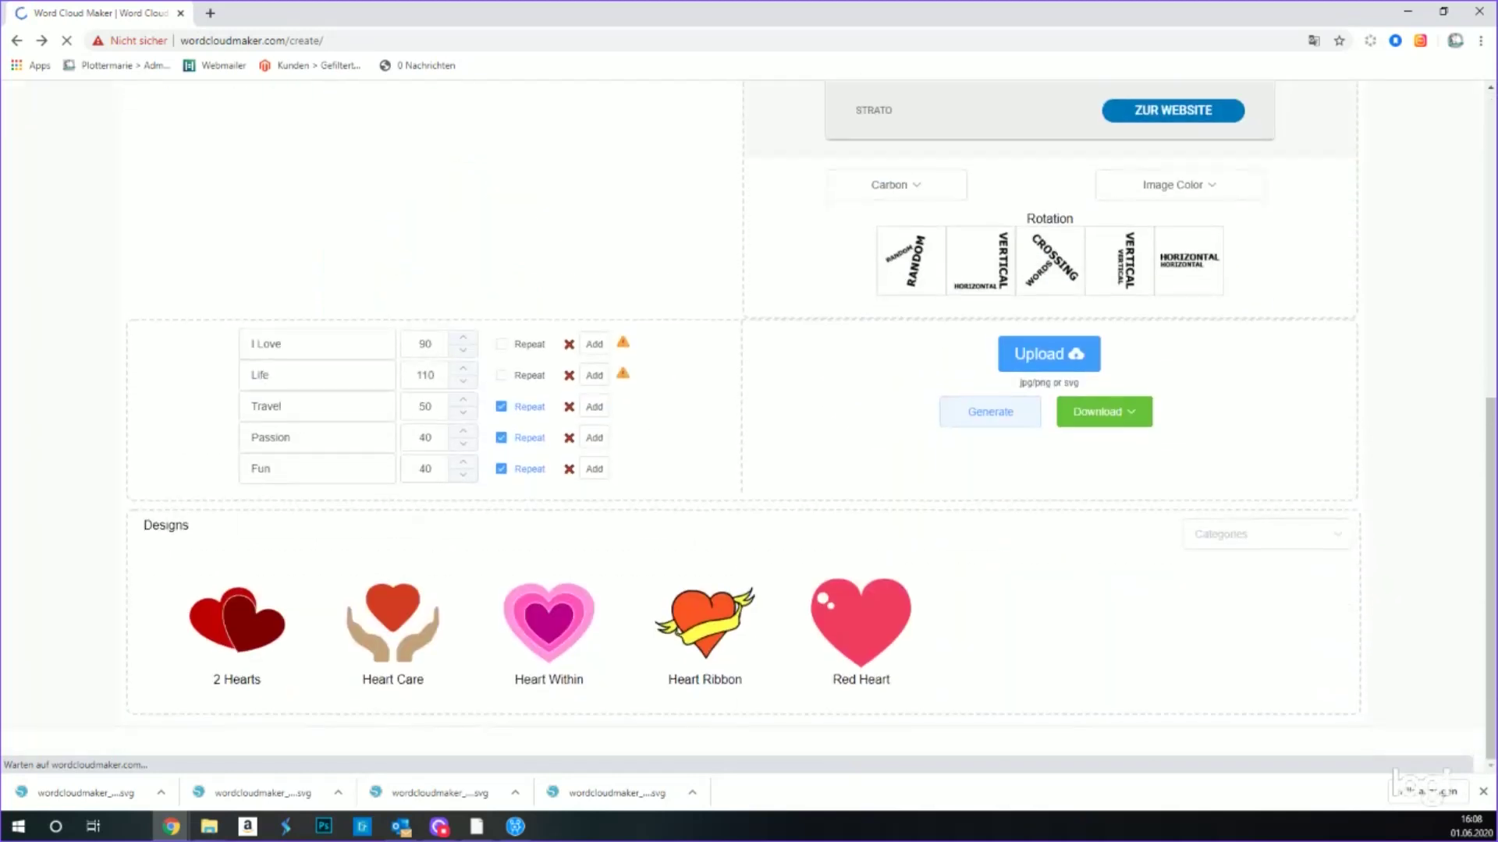
drag(284, 344, 252, 344)
key(Tab)
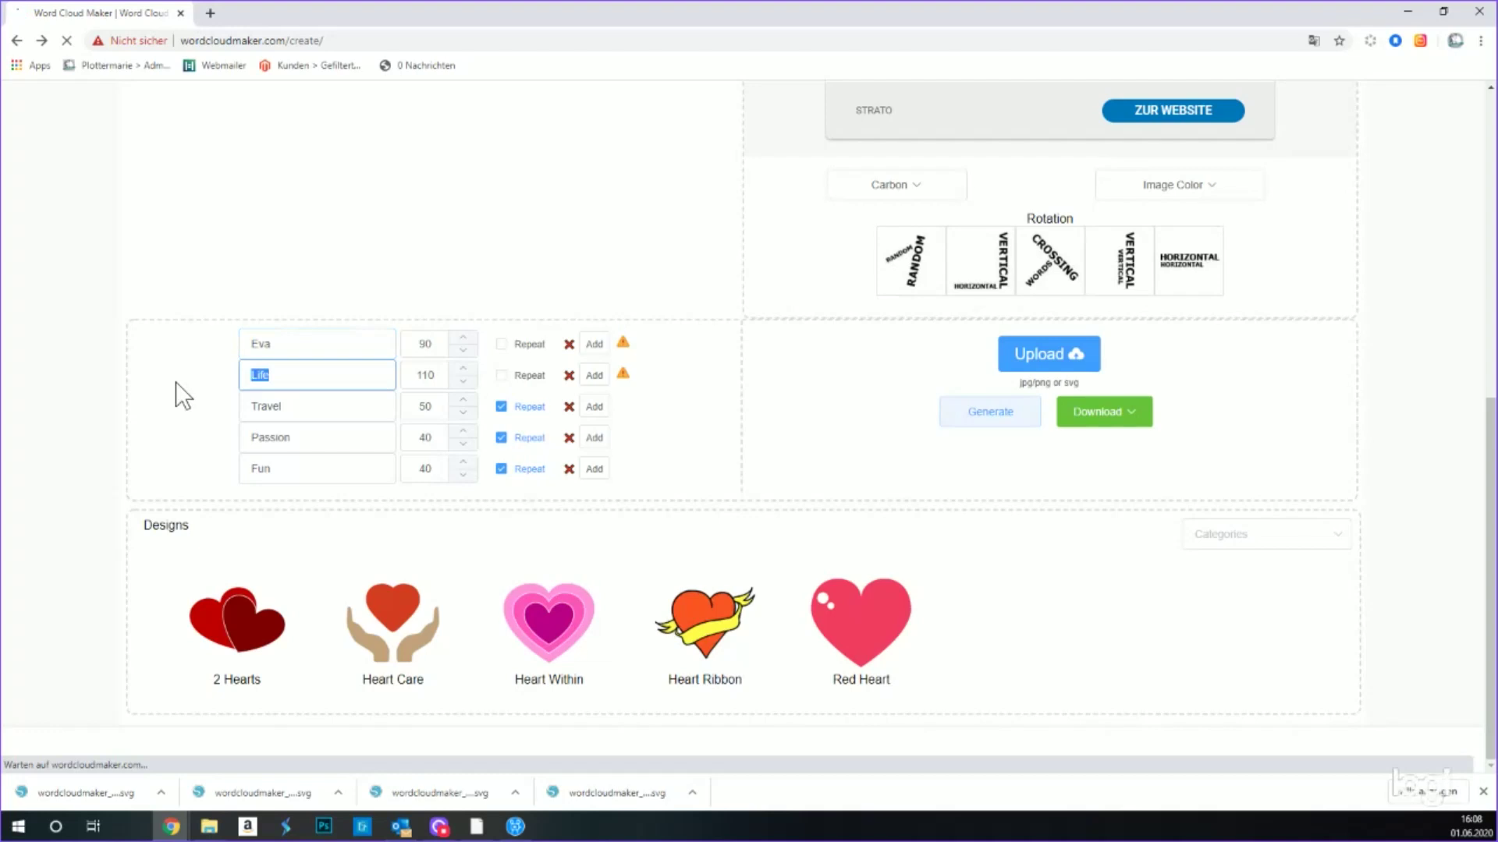
text(Feiern)
key(Tab)
text(Geburtstag)
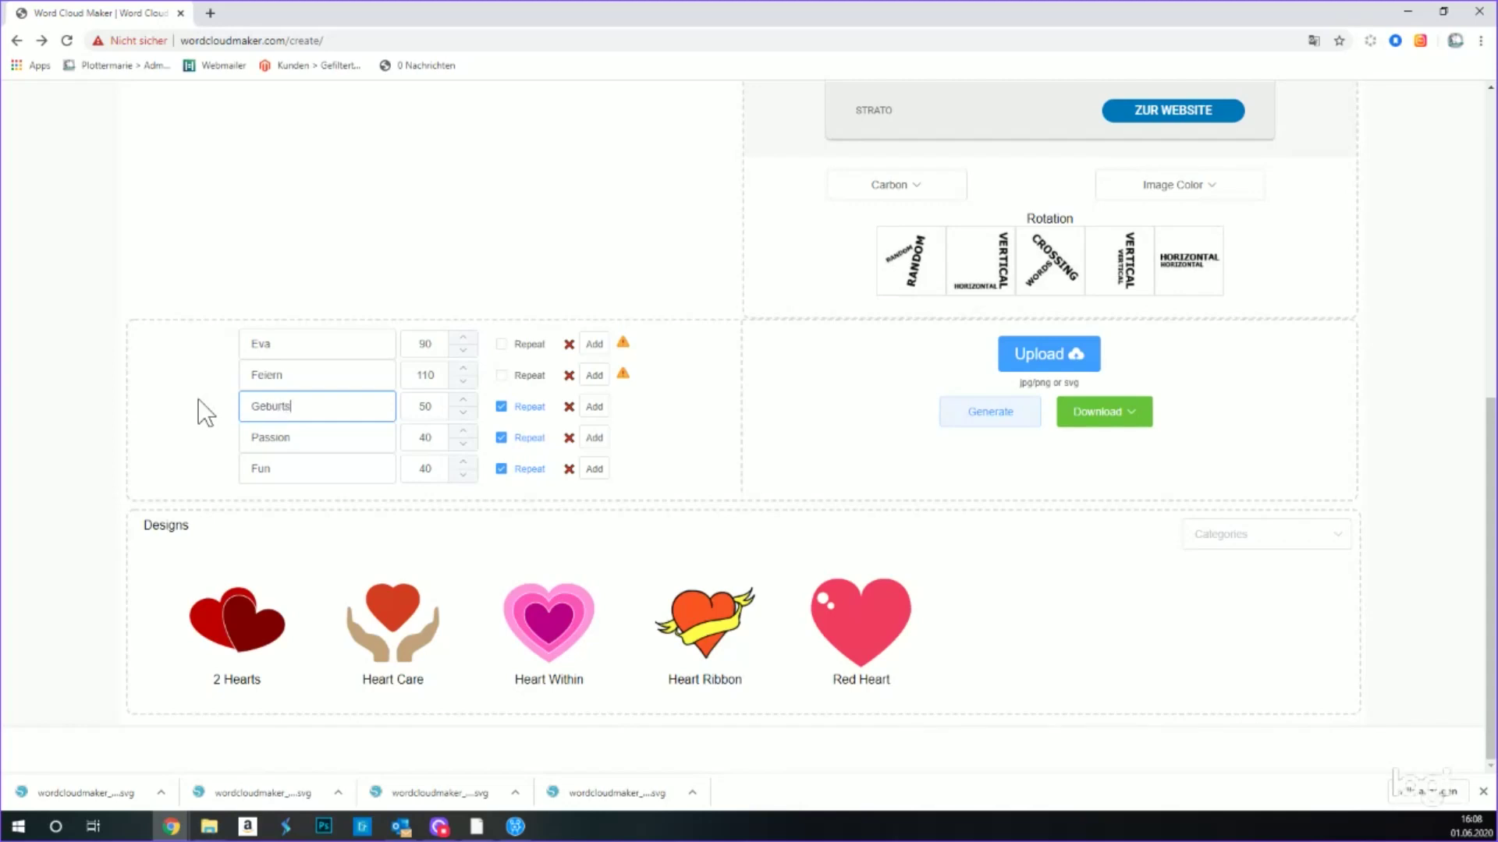
- Replace the last two words in the list, Passion and Fun, with Liebe and Glück
key(Tab)
key(Tab)
key(Tab)
key(Tab)
text(Liebe)
- Repeat the word Feiern, set the first name to size 50, Feiern 30, Geburtstag 25 and Liebe 30, and generate the word cloud
key(Tab)
key(Tab)
key(Tab)
key(Tab)
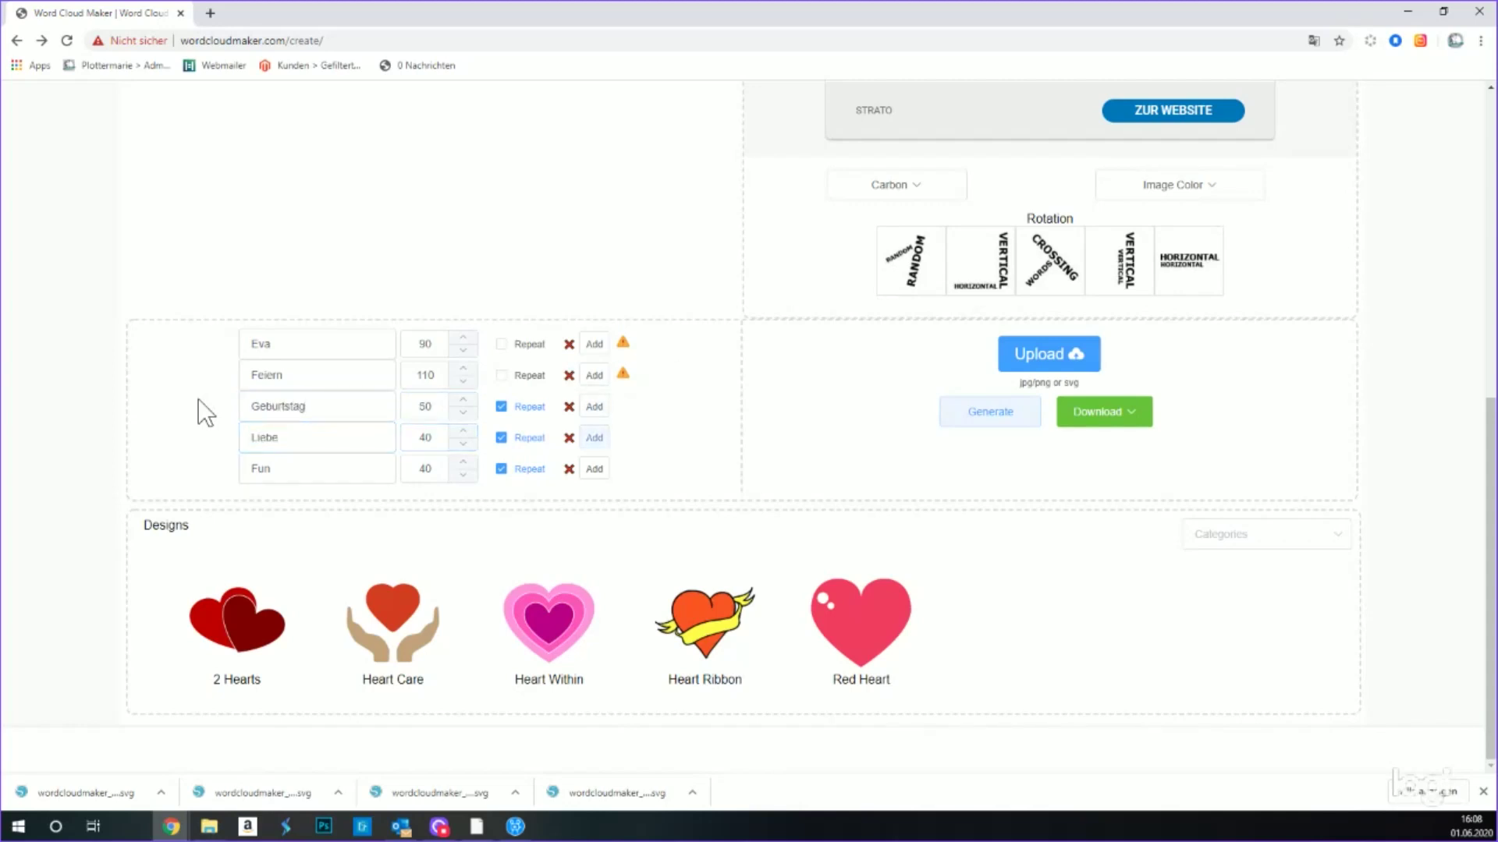
text(Glück)
click(501, 376)
text(50)
key(Tab)
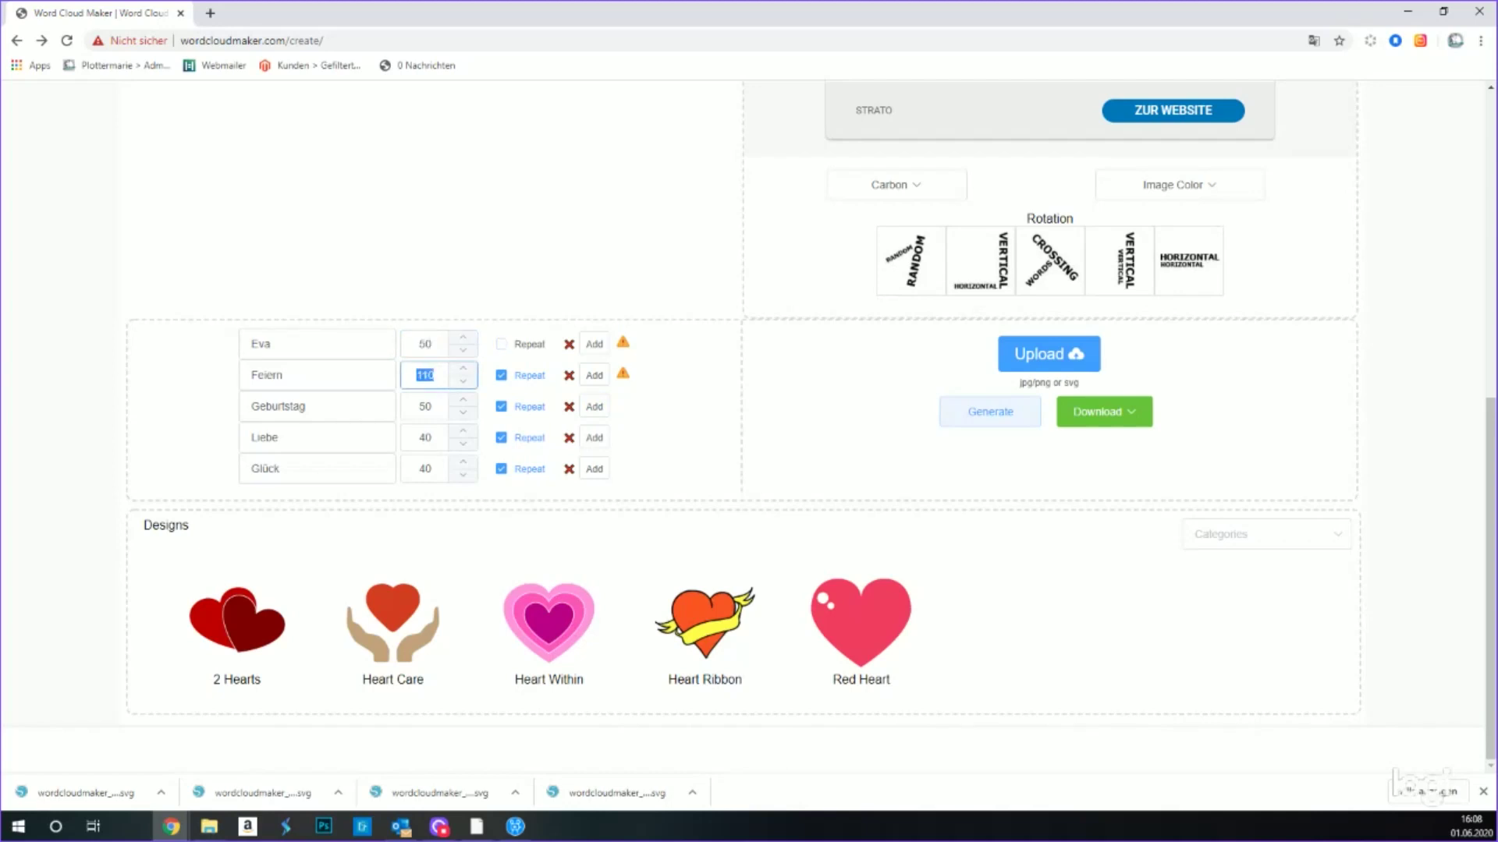
double_click(425, 406)
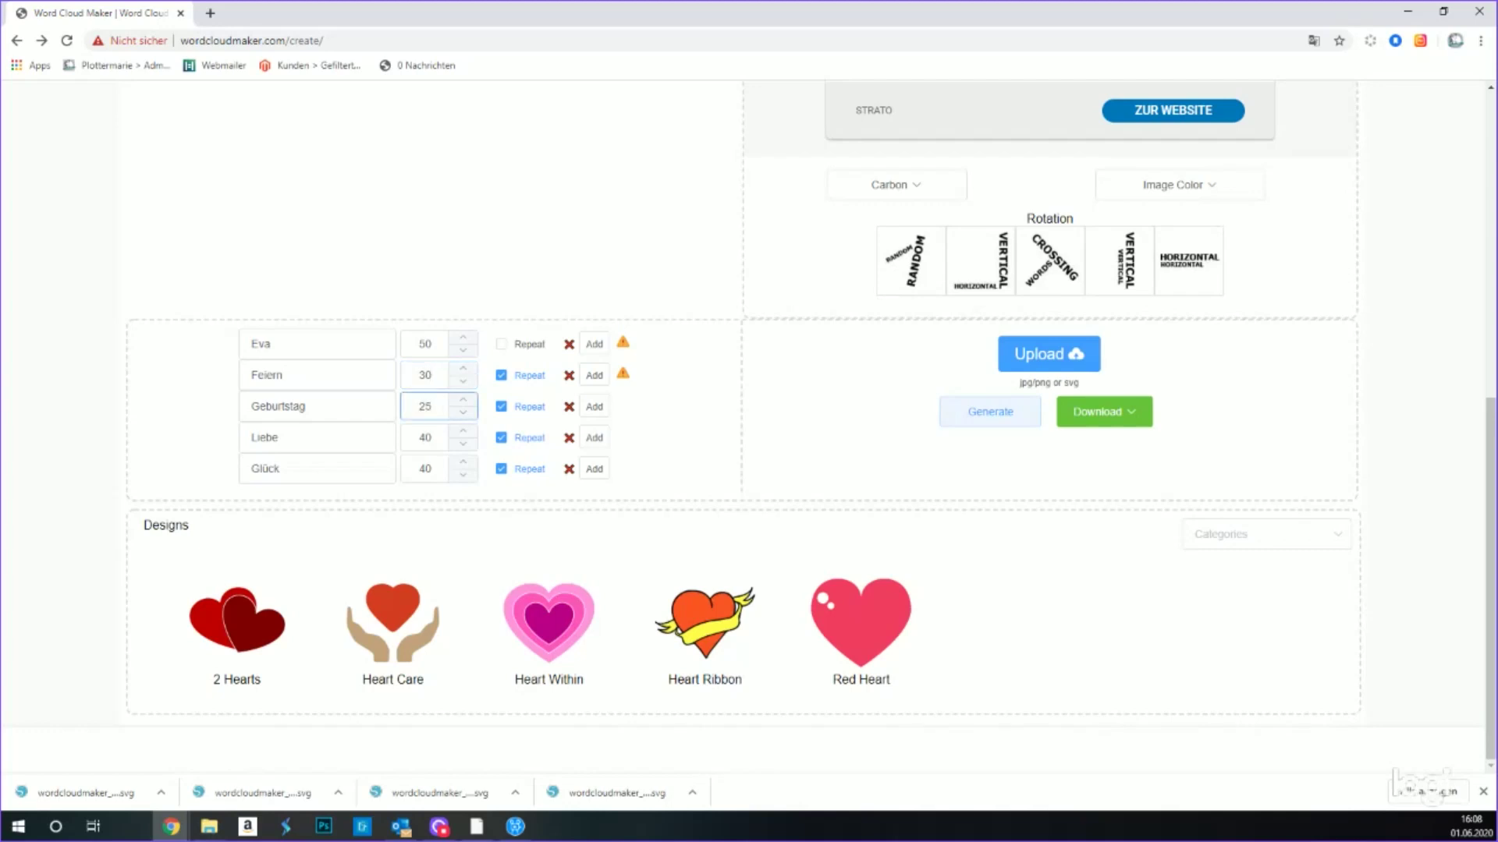
double_click(425, 437)
click(972, 425)
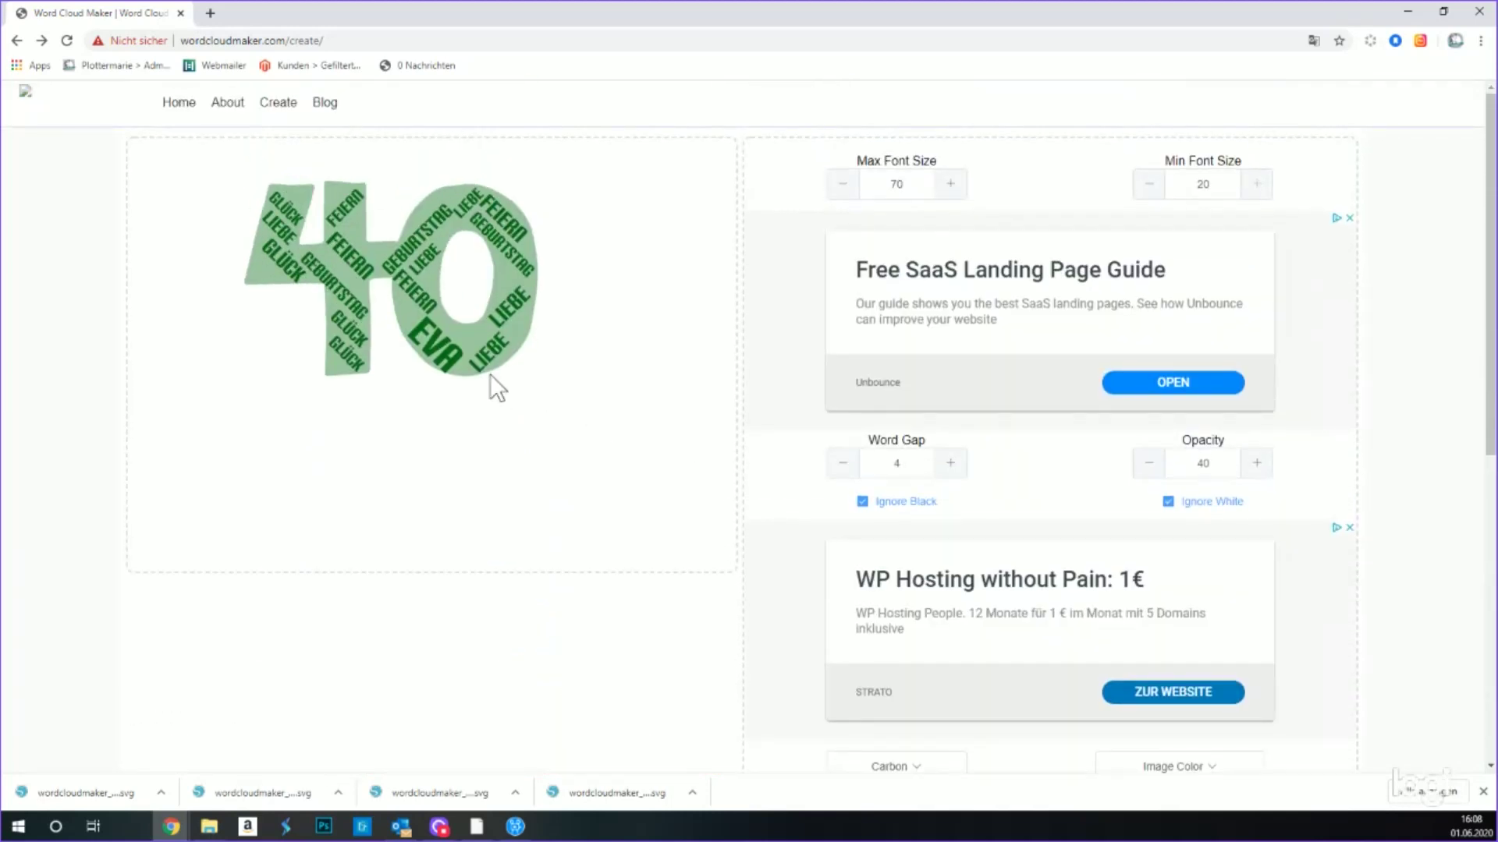
- Lower the minimum font size to 8 and regenerate the 40 word cloud
scroll(515, 363, down, 5)
scroll(936, 296, up, 4)
click(1151, 109)
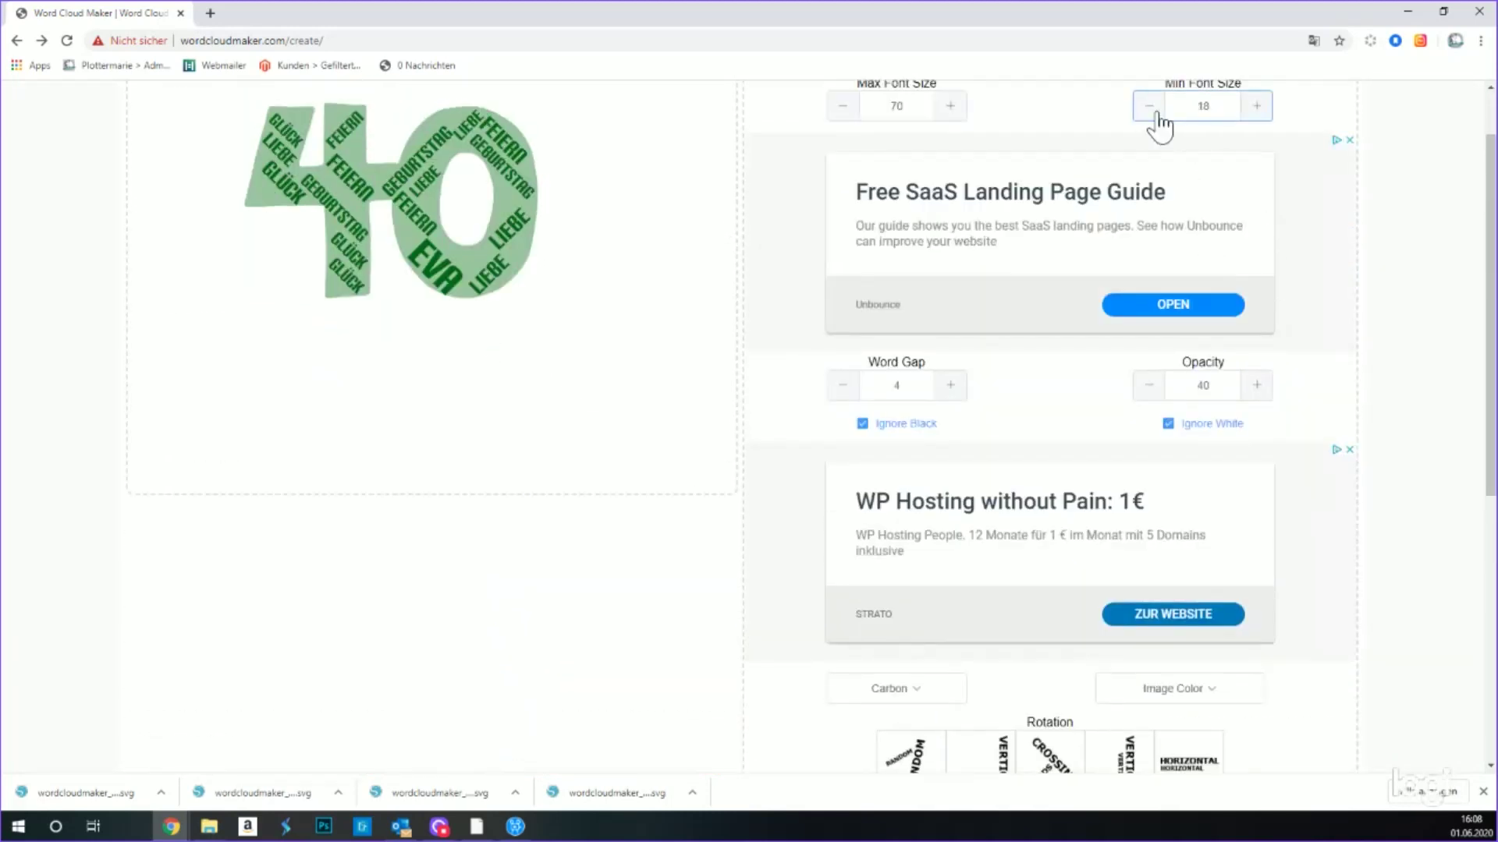
scroll(1076, 468, down, 5)
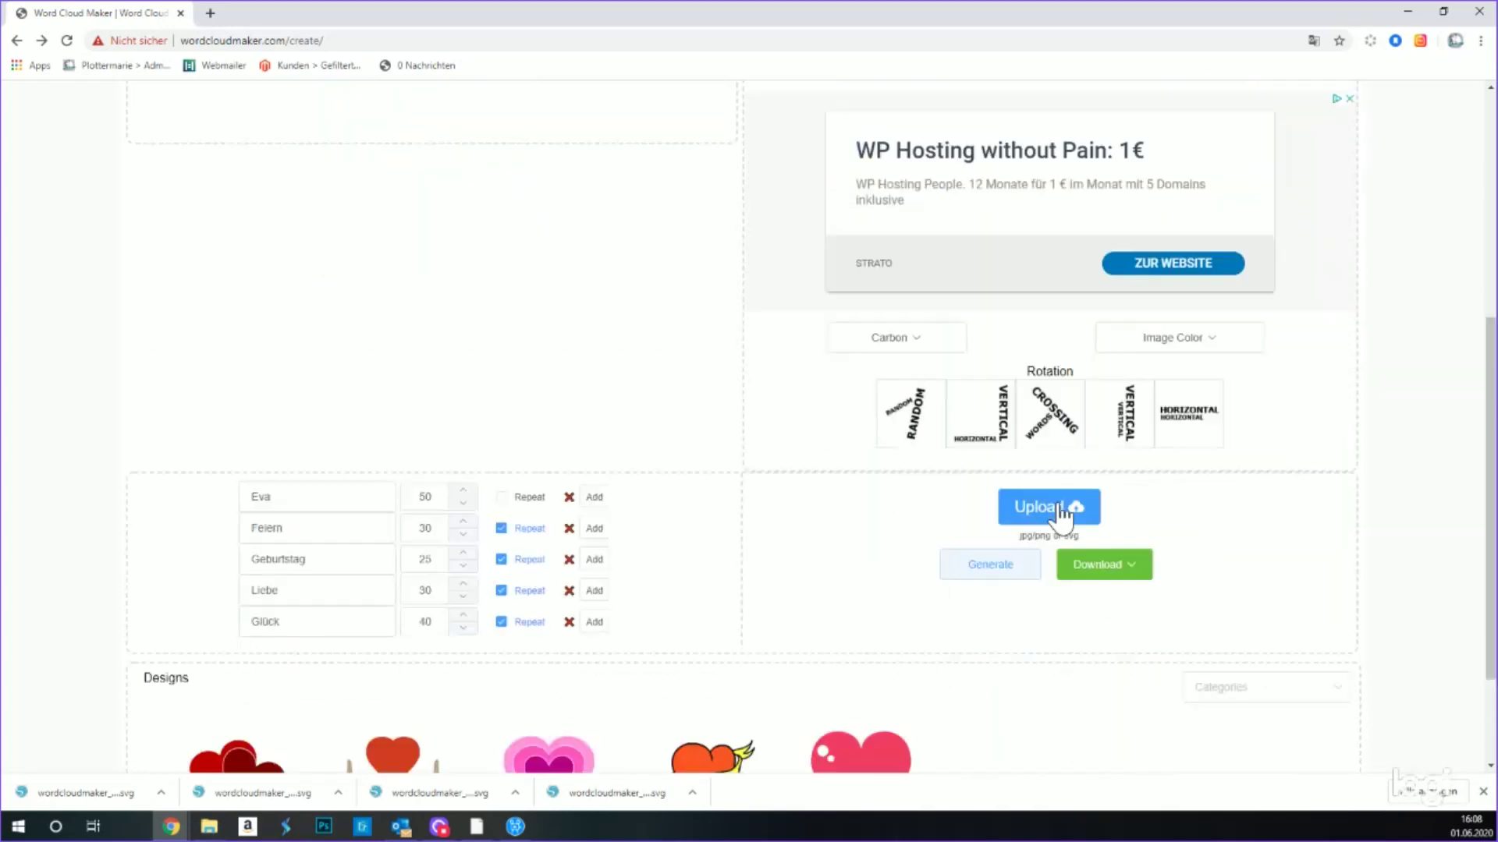
click(1008, 527)
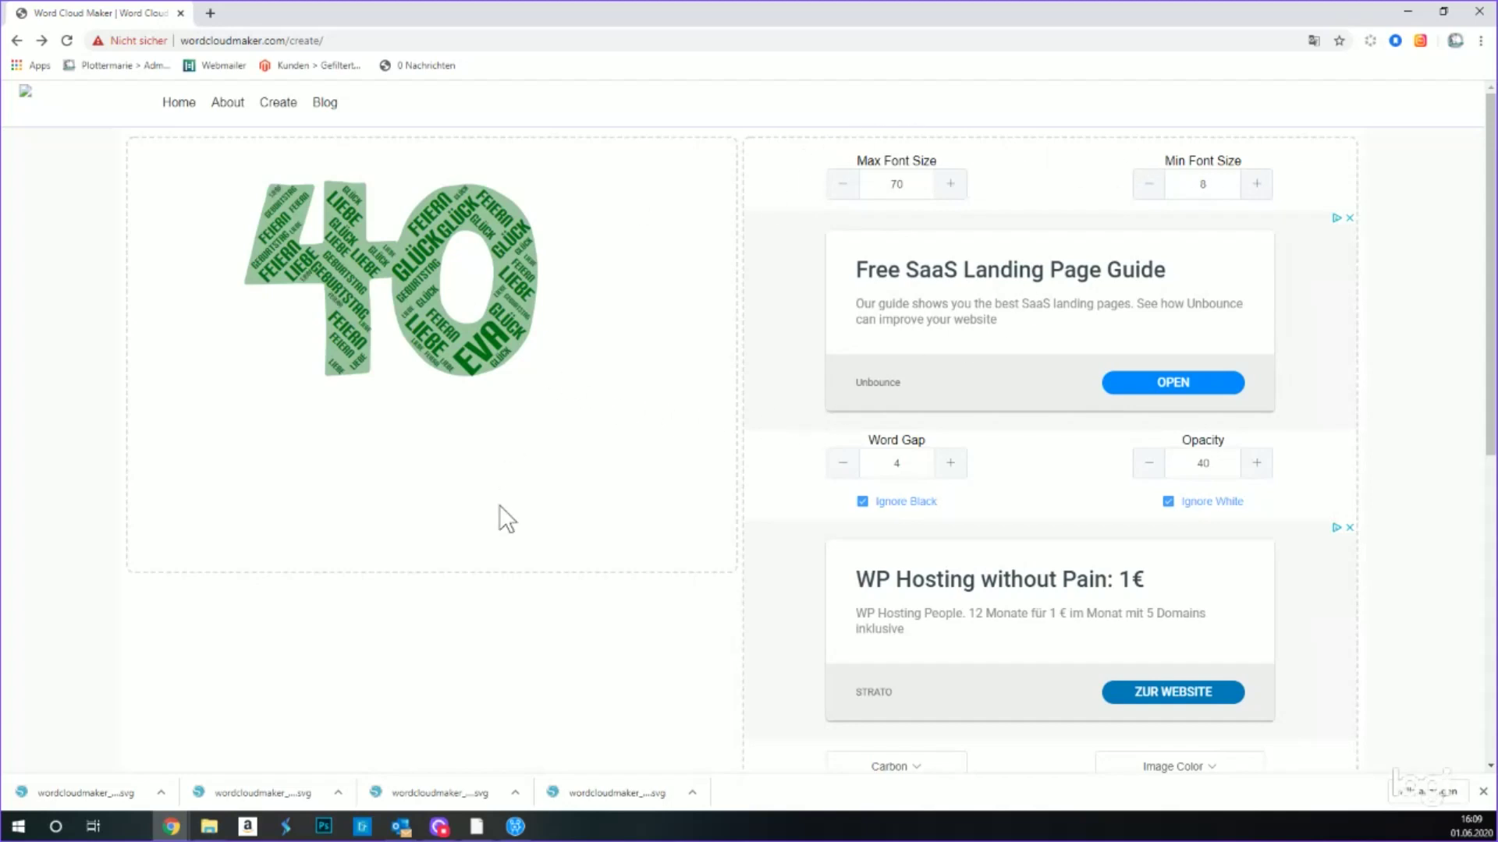
- Turn on repetition for the person's first name, regenerate the word cloud and download it as SVG
scroll(499, 504, down, 6)
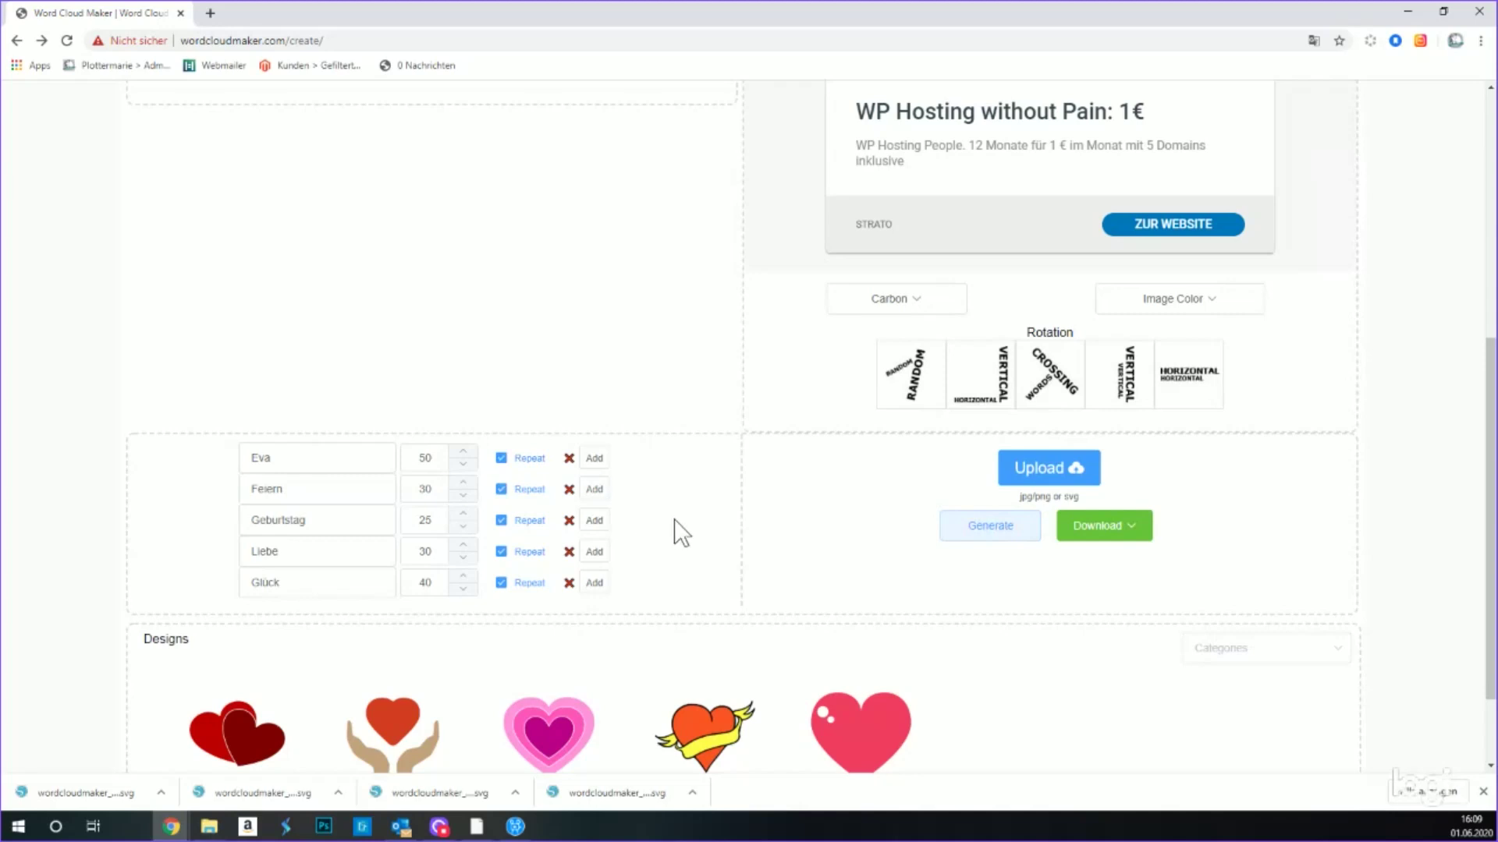
click(991, 532)
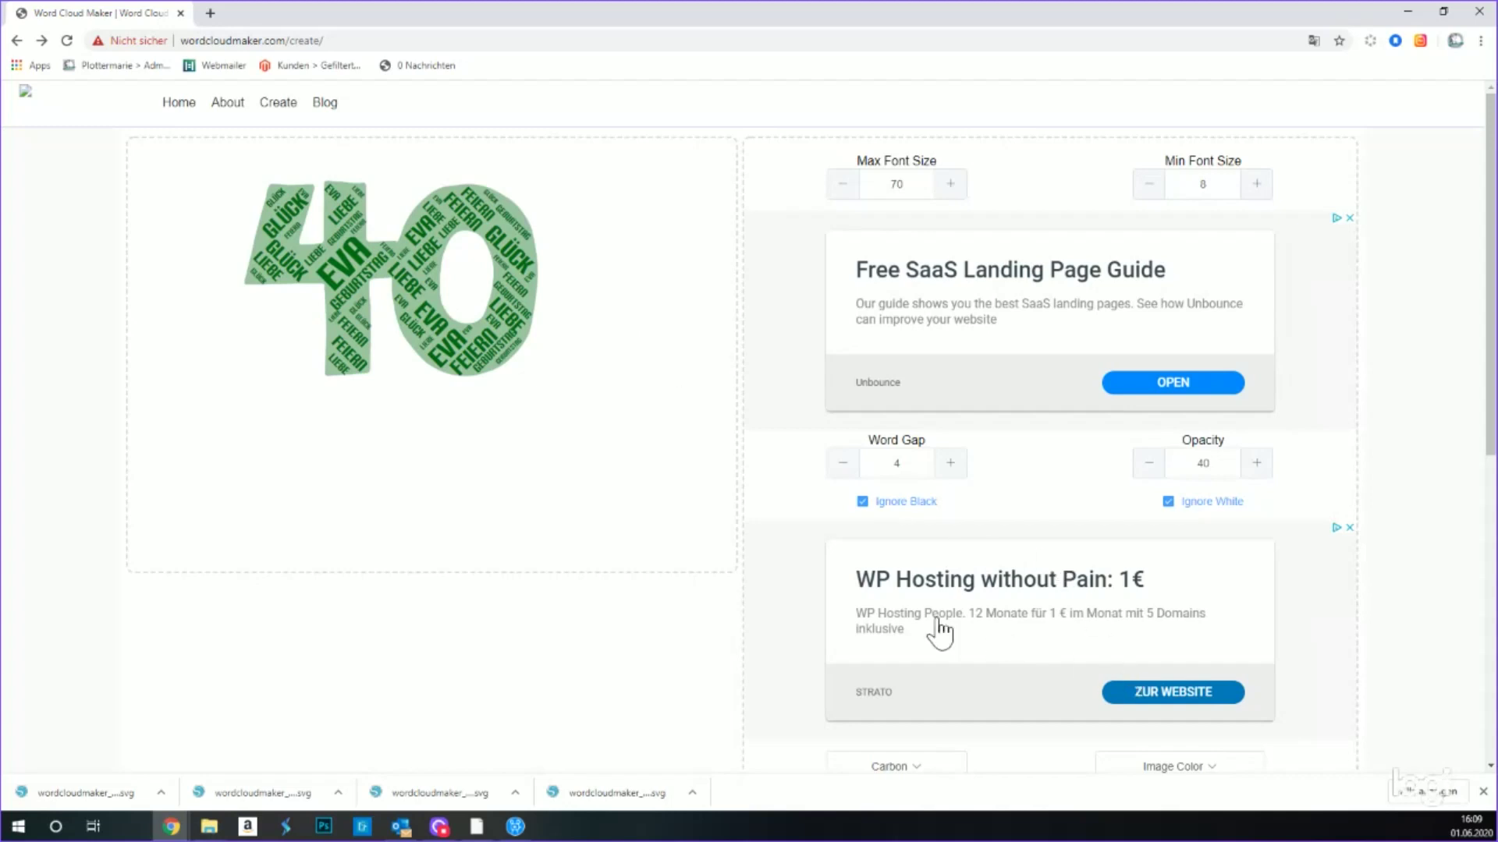
scroll(943, 629, down, 4)
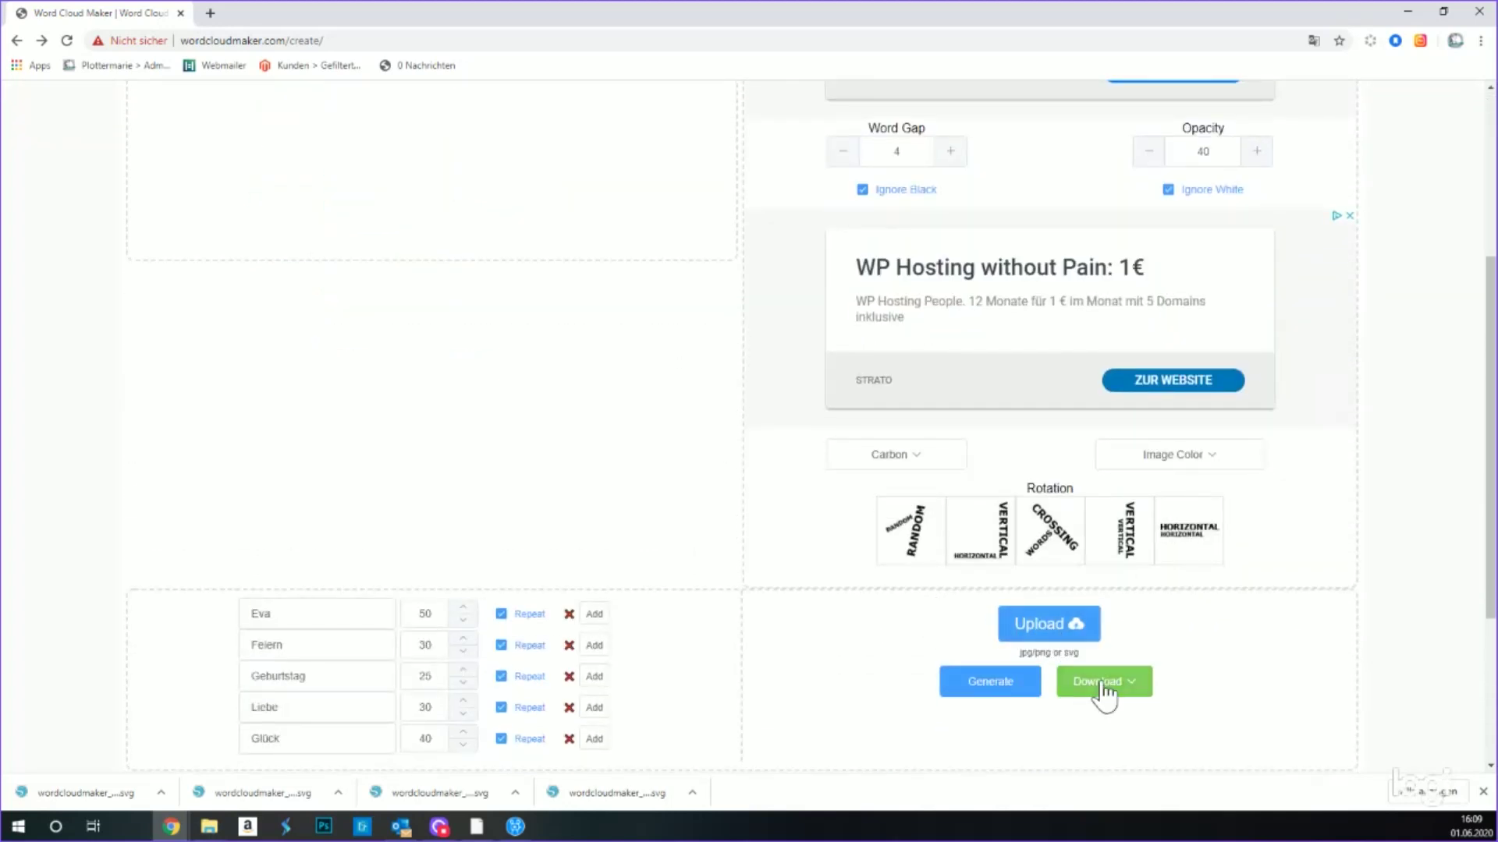
click(1103, 686)
click(1129, 635)
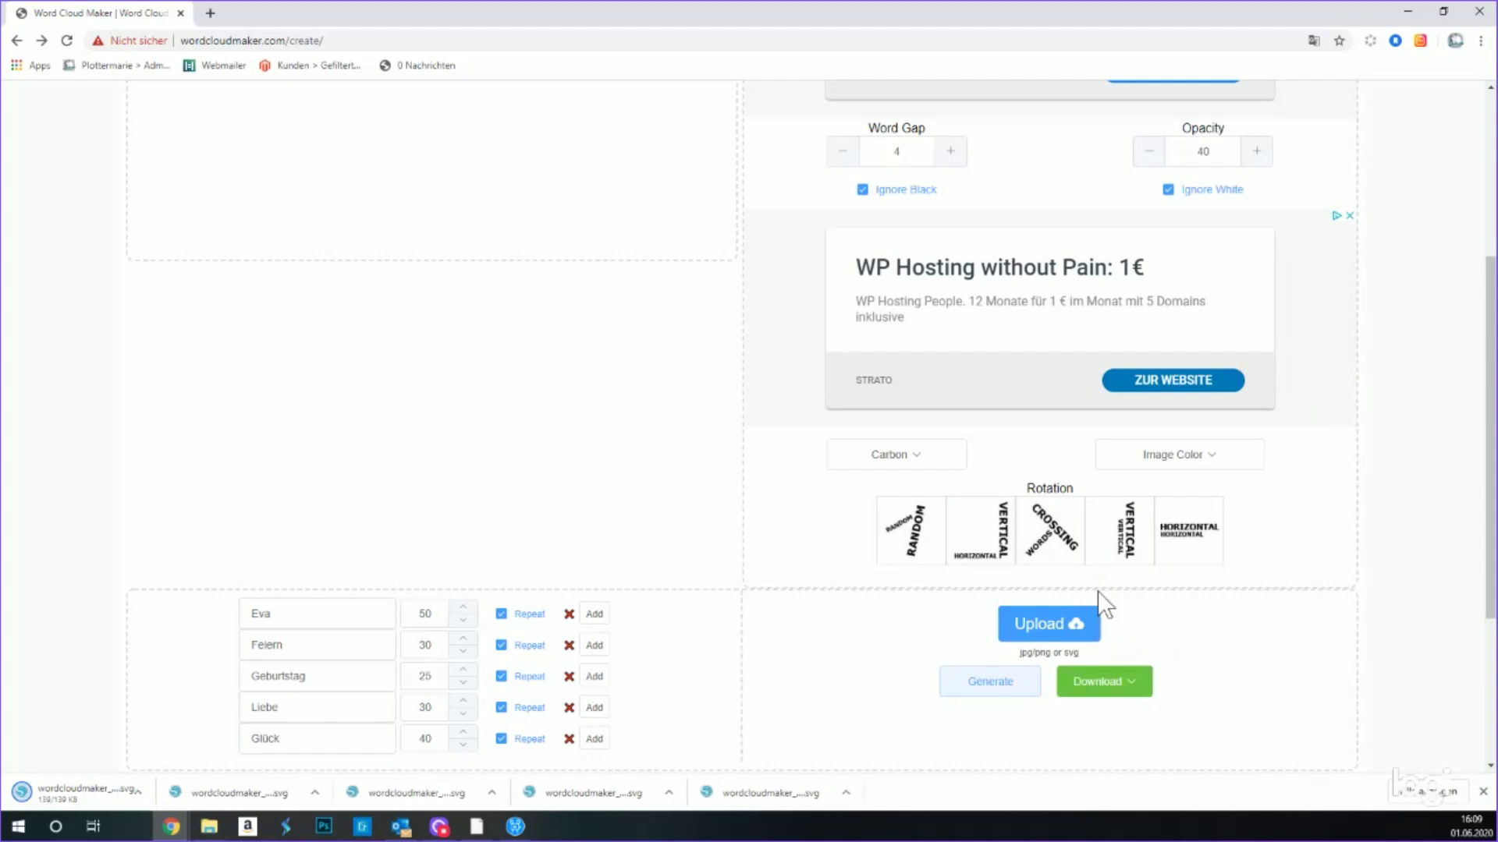
- Shrink the Chrome window and place the downloaded word cloud SVG in Silhouette Studio, beside the green 40 in Unbenannt-4
click(1443, 11)
drag(719, 207, 0, 269)
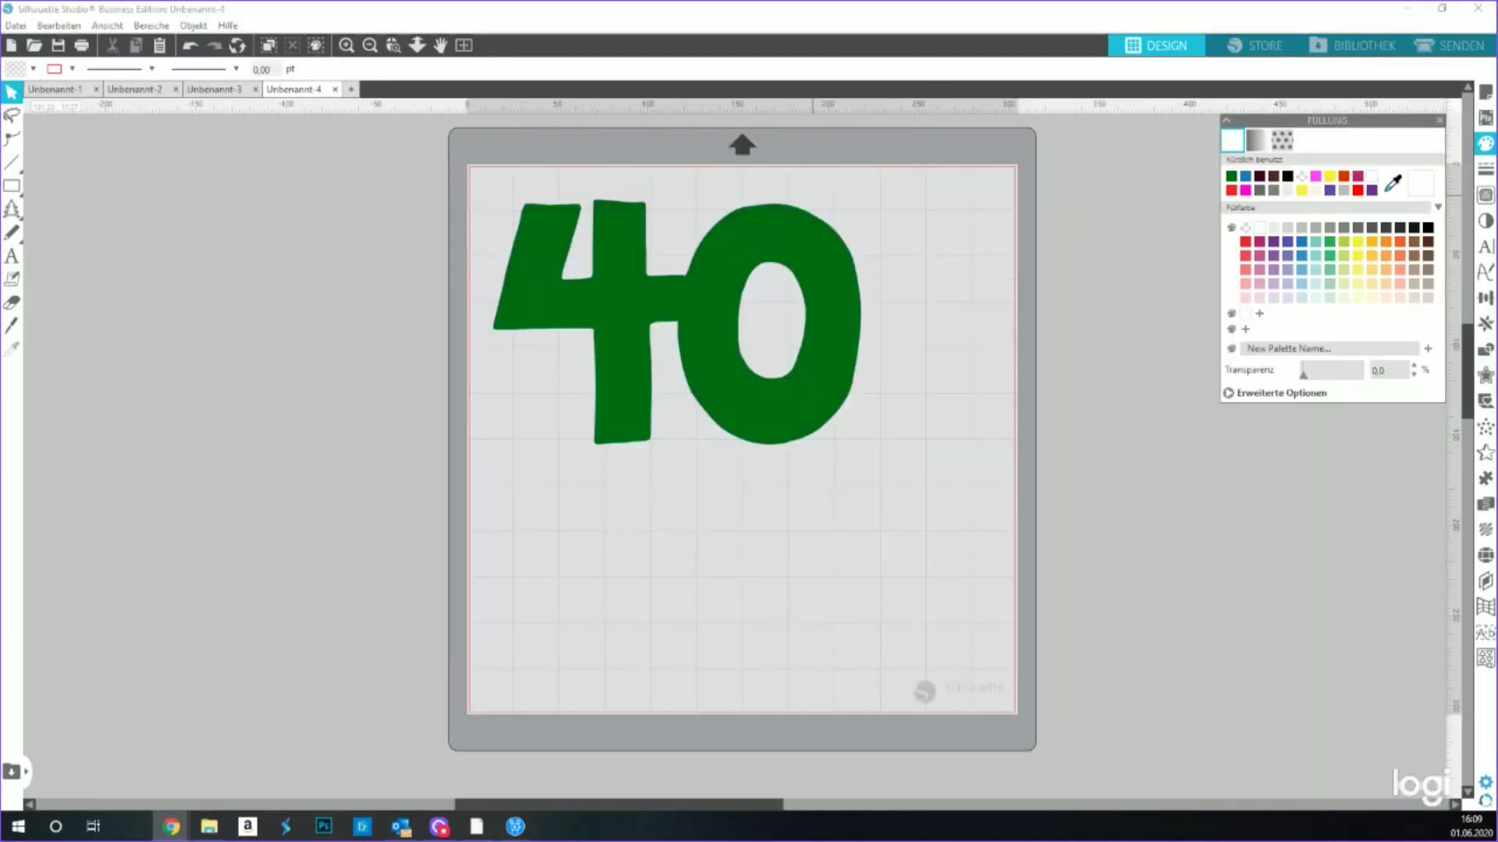
drag(0, 585, 322, 472)
- Select all the imported words, fill them black, and enlarge and position them over the green 40
drag(196, 404, 538, 642)
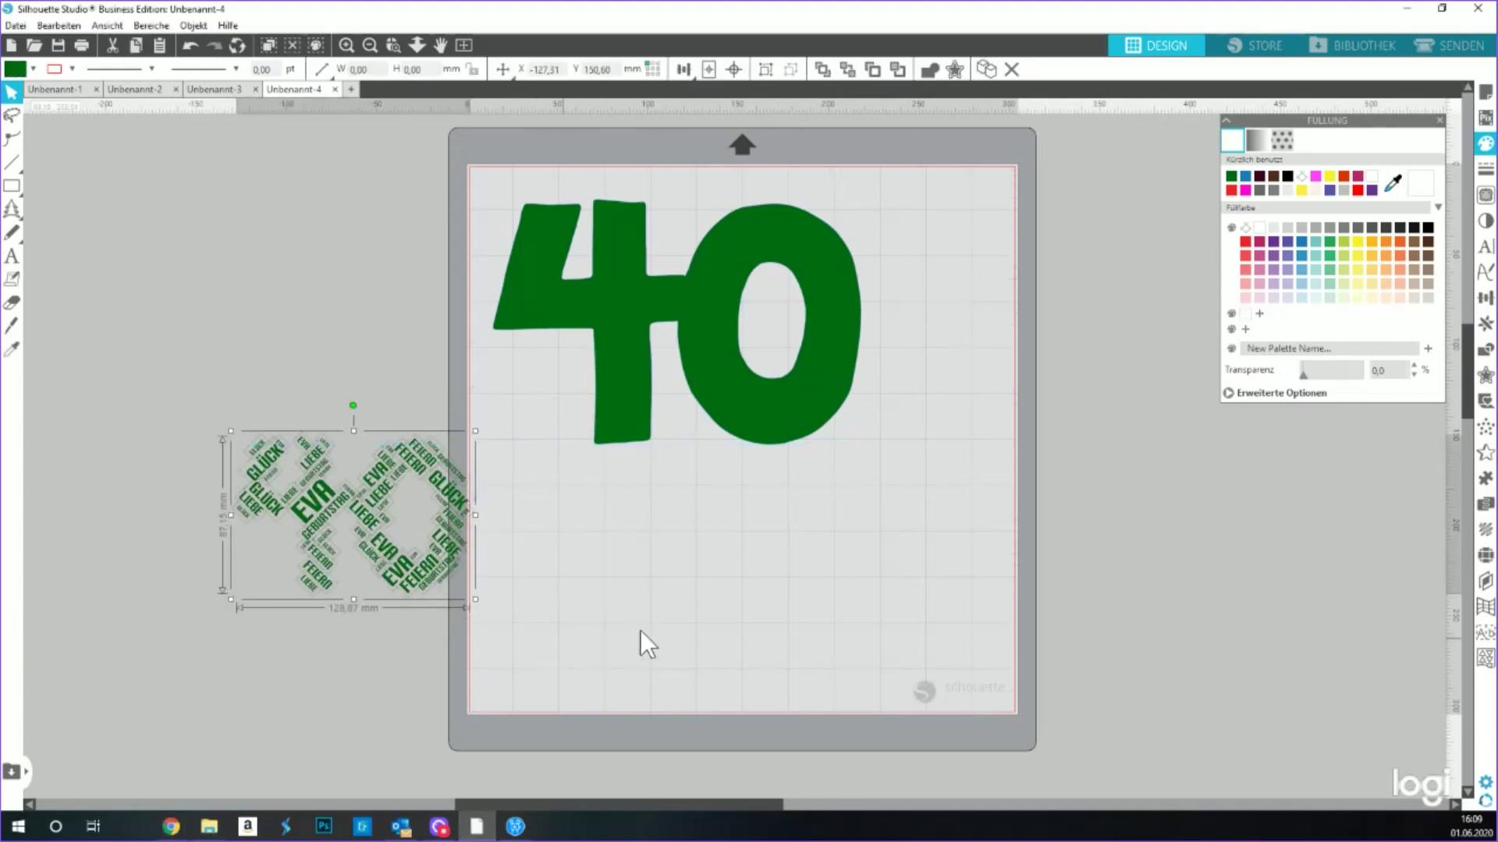
click(1287, 177)
drag(476, 599, 808, 421)
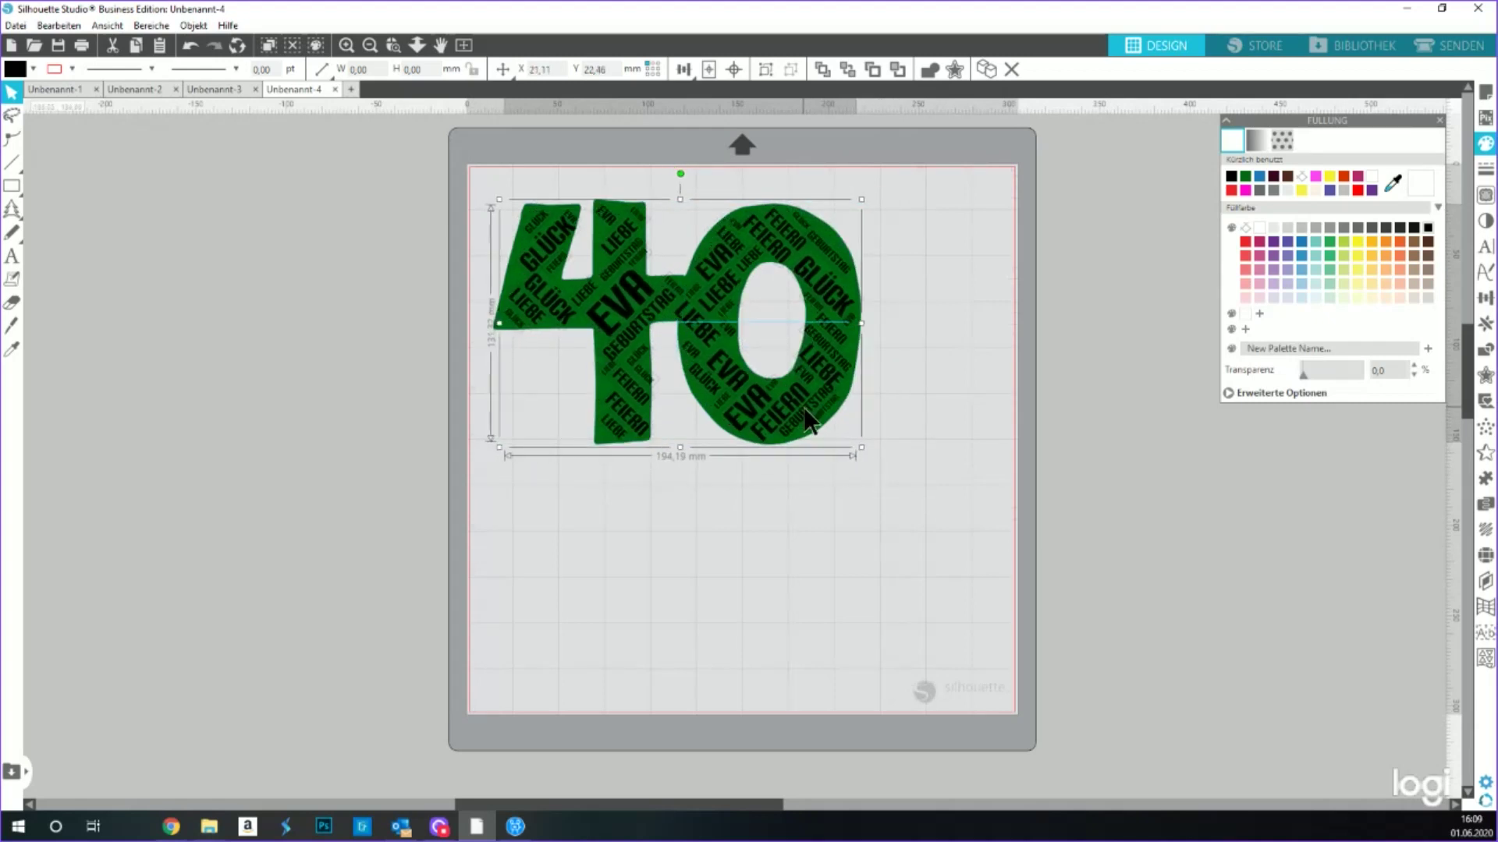
click(743, 525)
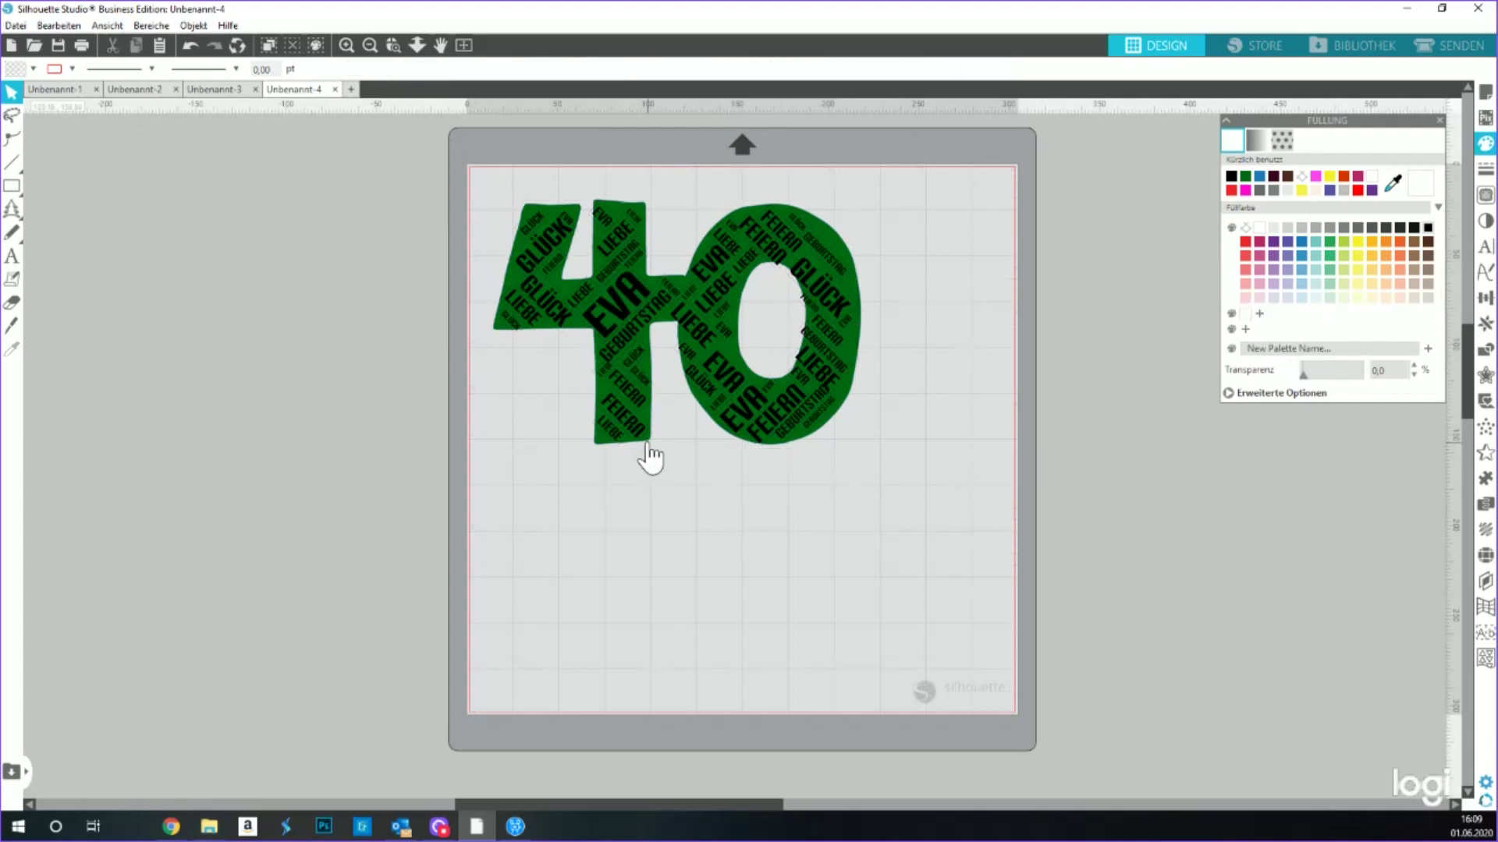
- Fill the 40 shape yellow and scale and shift it to fit behind the words, about 204 mm wide
click(650, 451)
click(1301, 191)
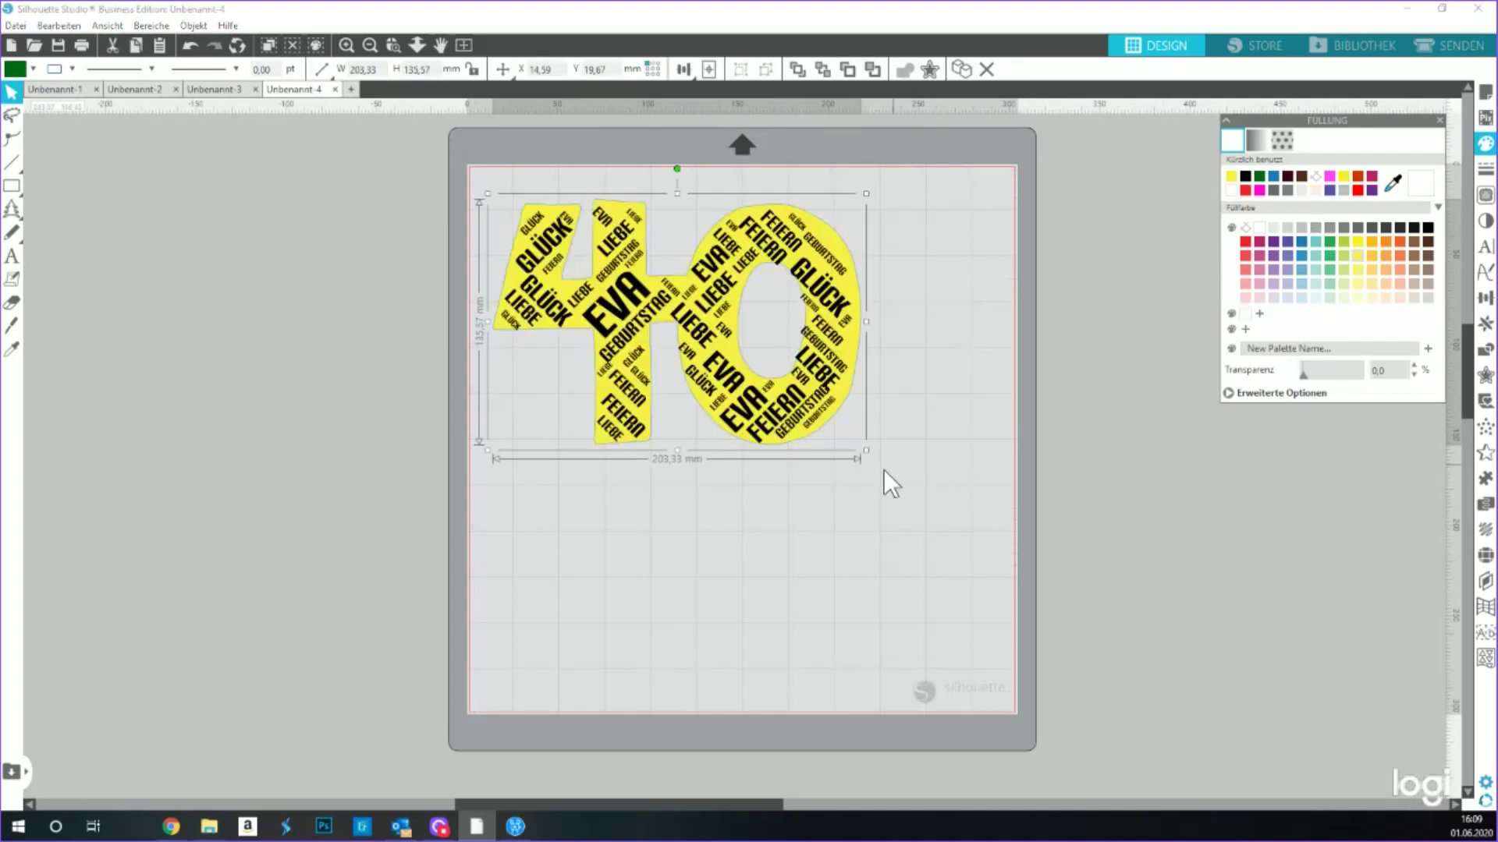
mouse_move(866, 451)
mouse_down()
mouse_move(815, 438)
mouse_move(861, 451)
mouse_up()
drag(732, 440, 738, 437)
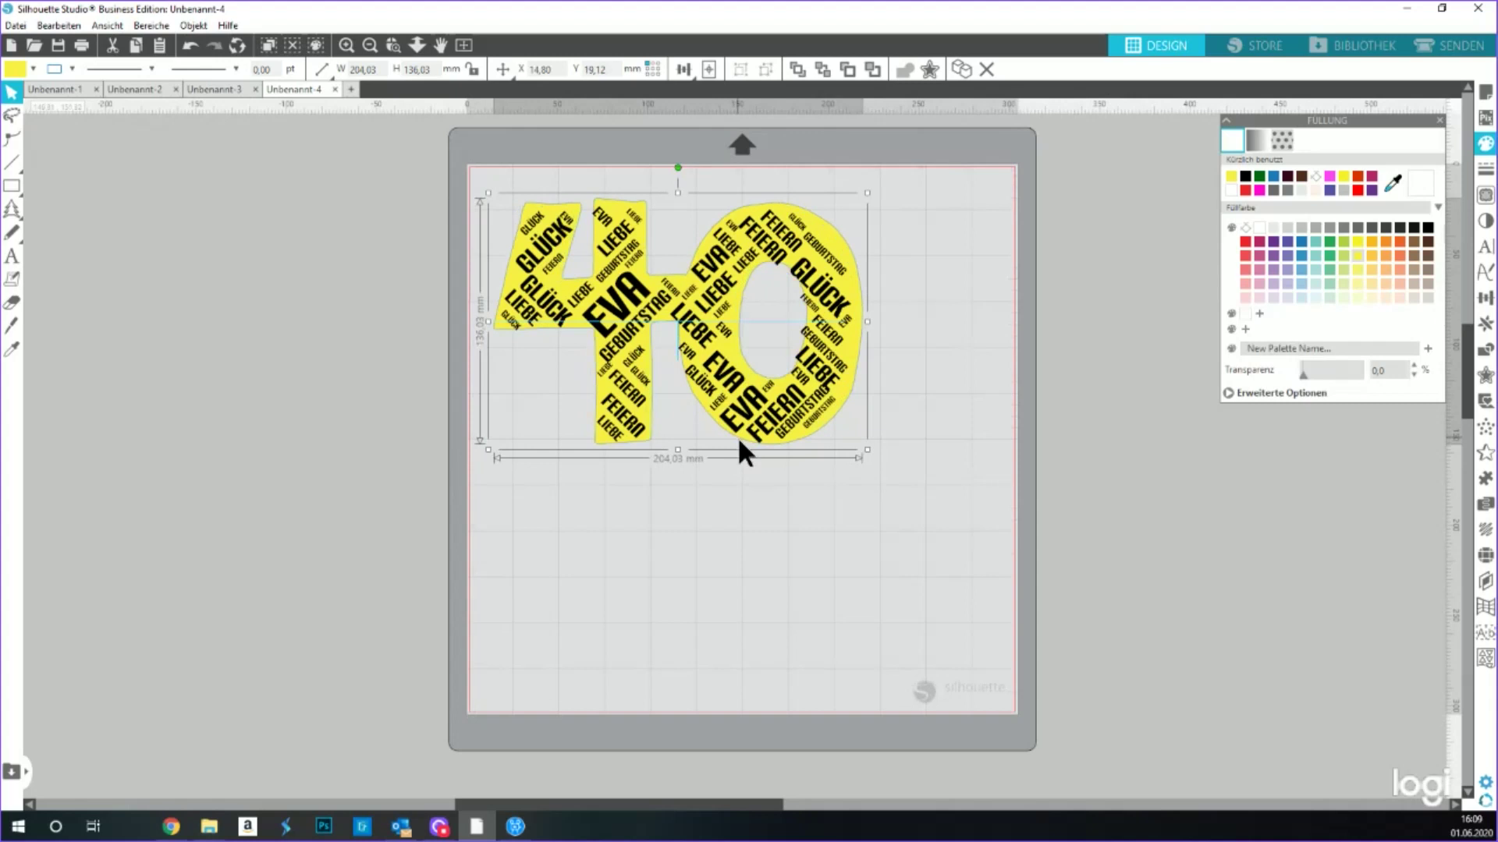
click(747, 521)
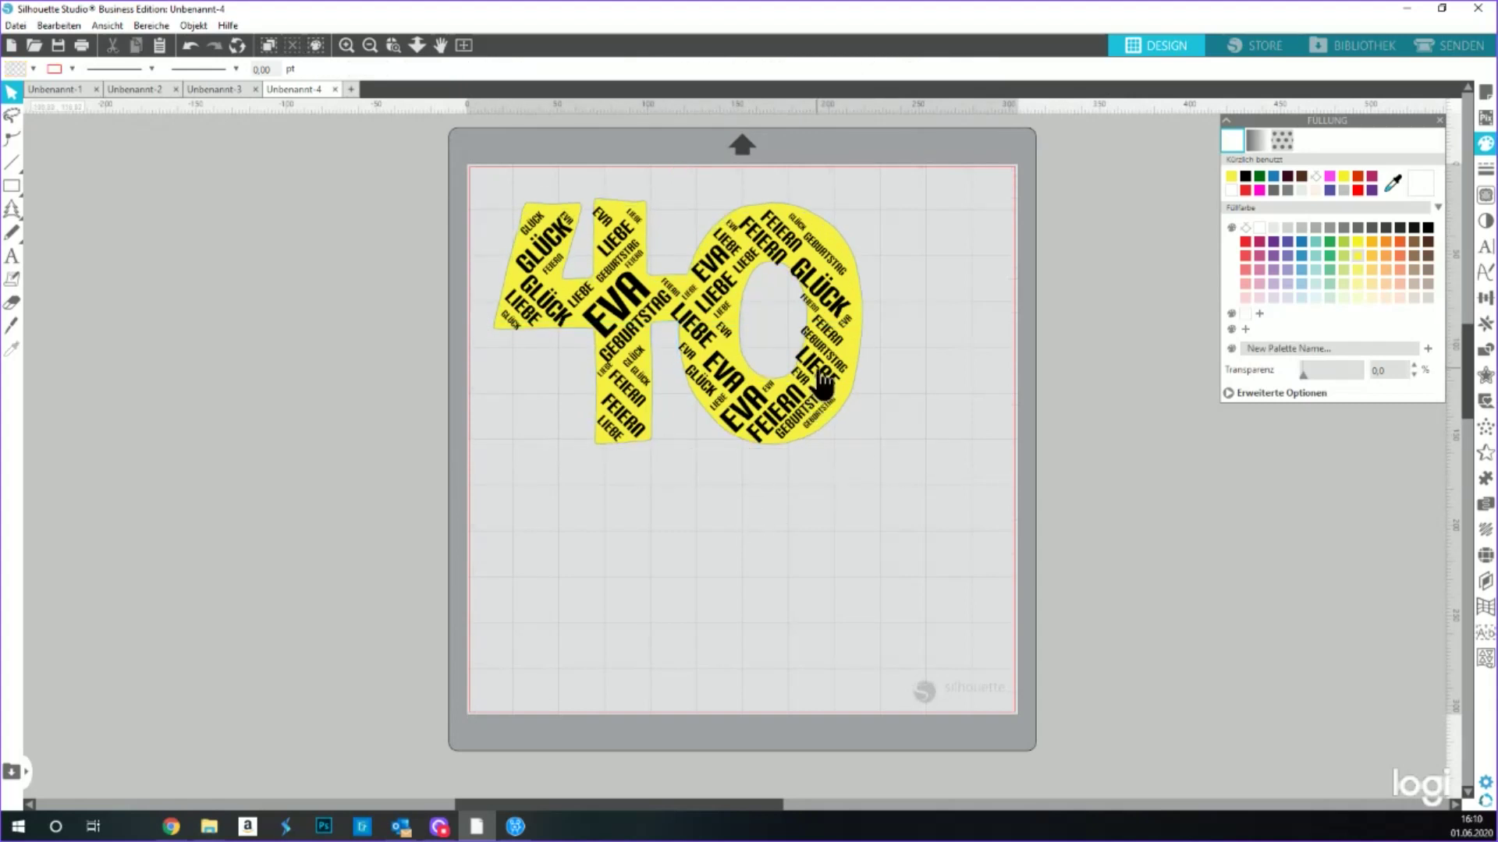
- Adjust single words around the 0, such as LIEBE, and shift the yellow 40 slightly to about X 13 and Y 22 mm
click(823, 383)
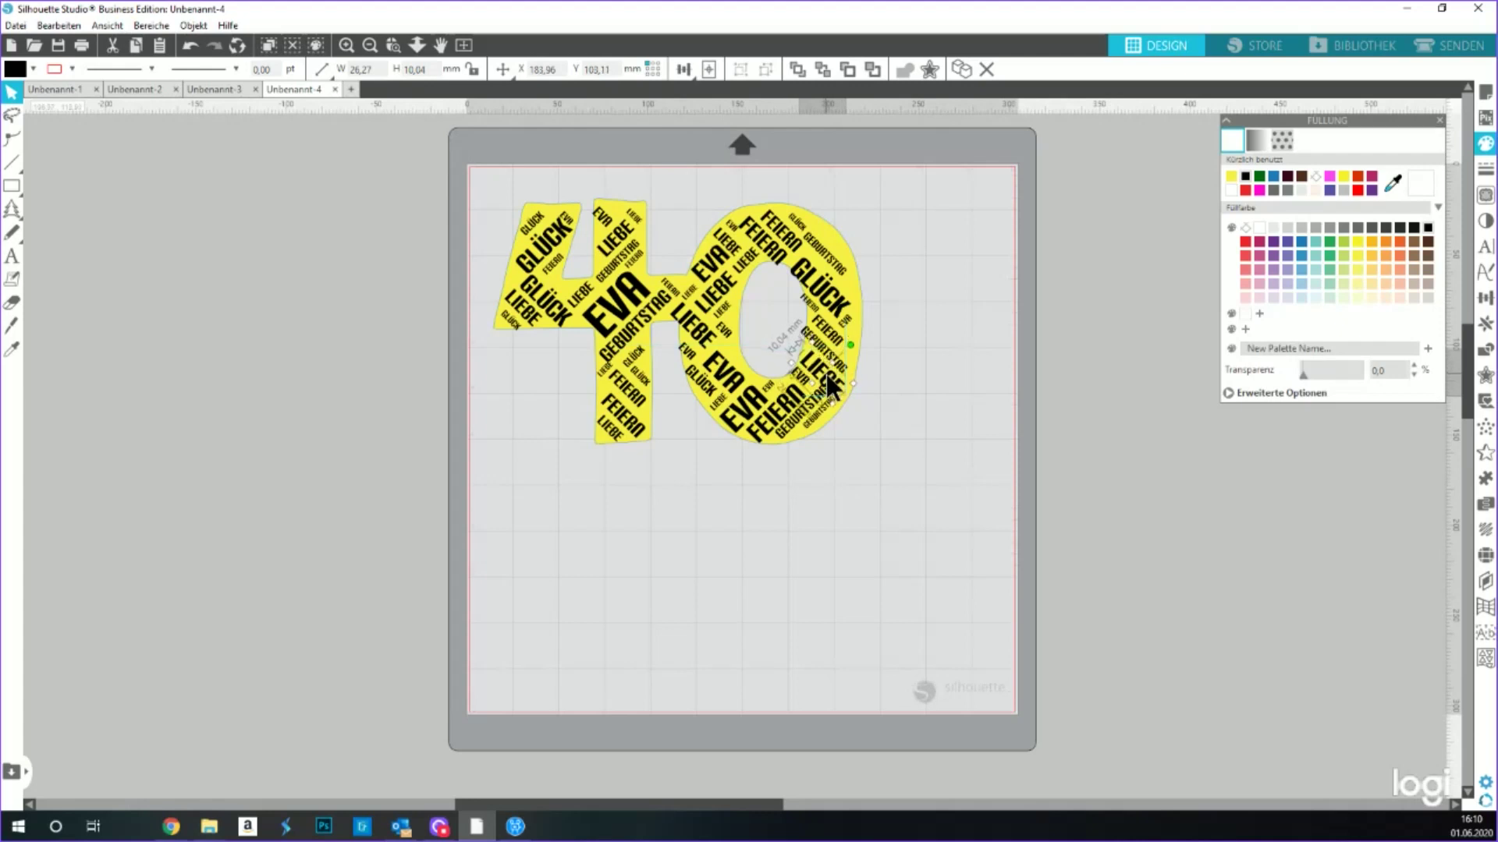
click(801, 257)
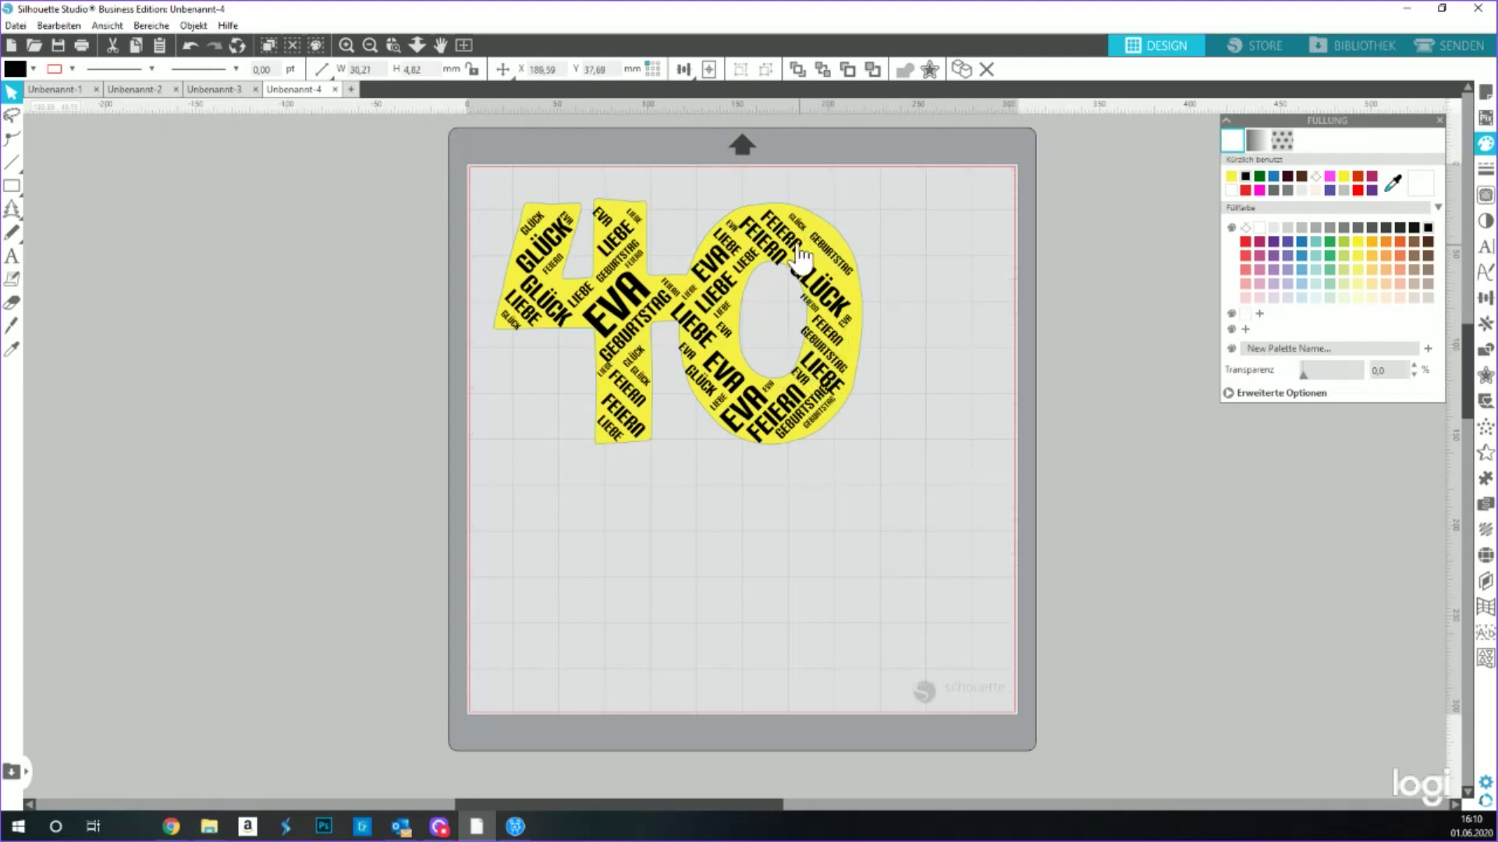
click(796, 246)
drag(819, 279, 815, 282)
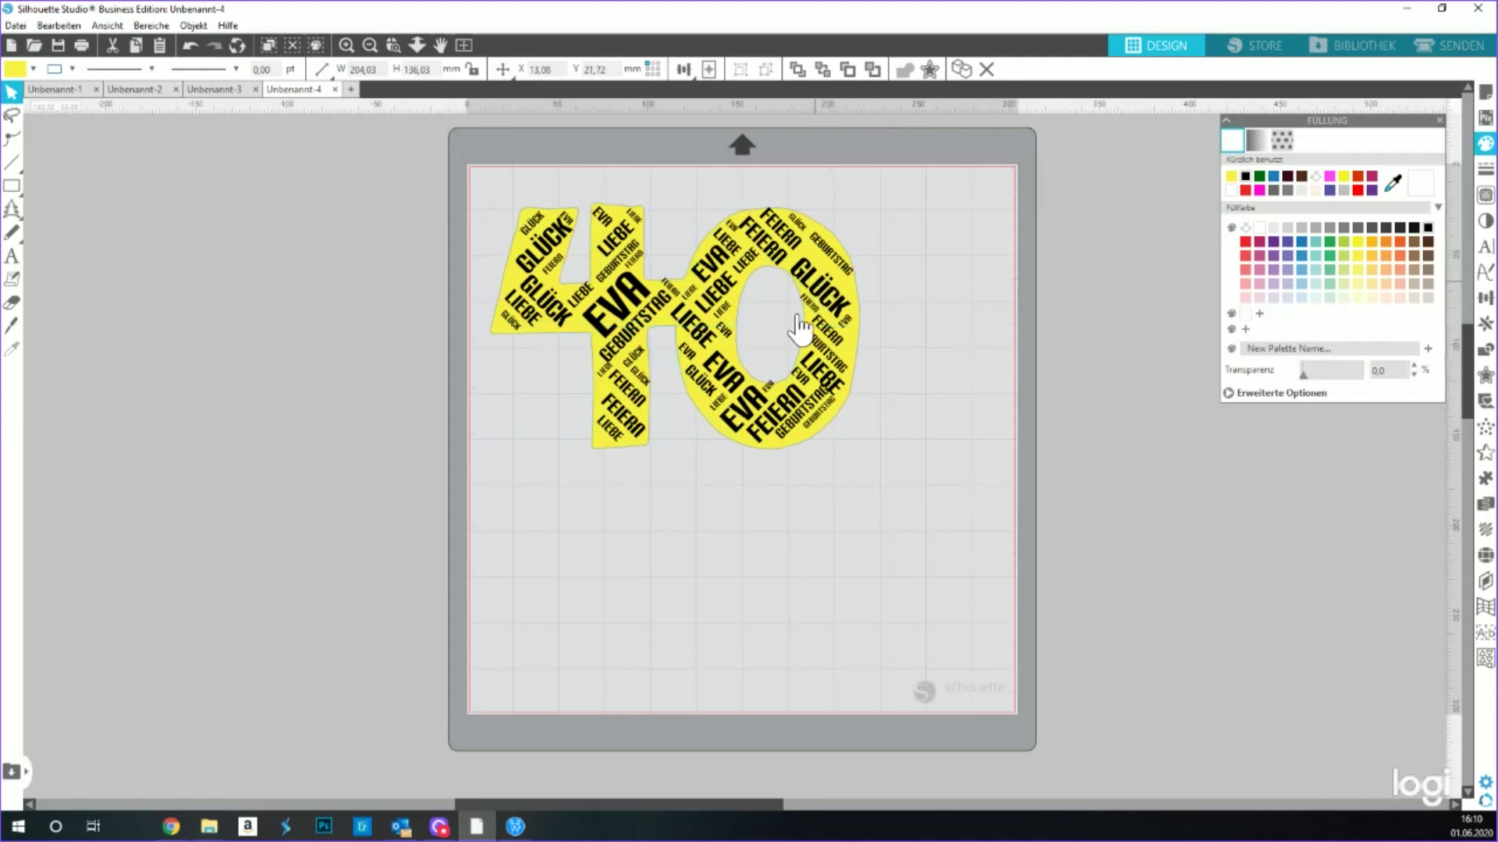
click(669, 503)
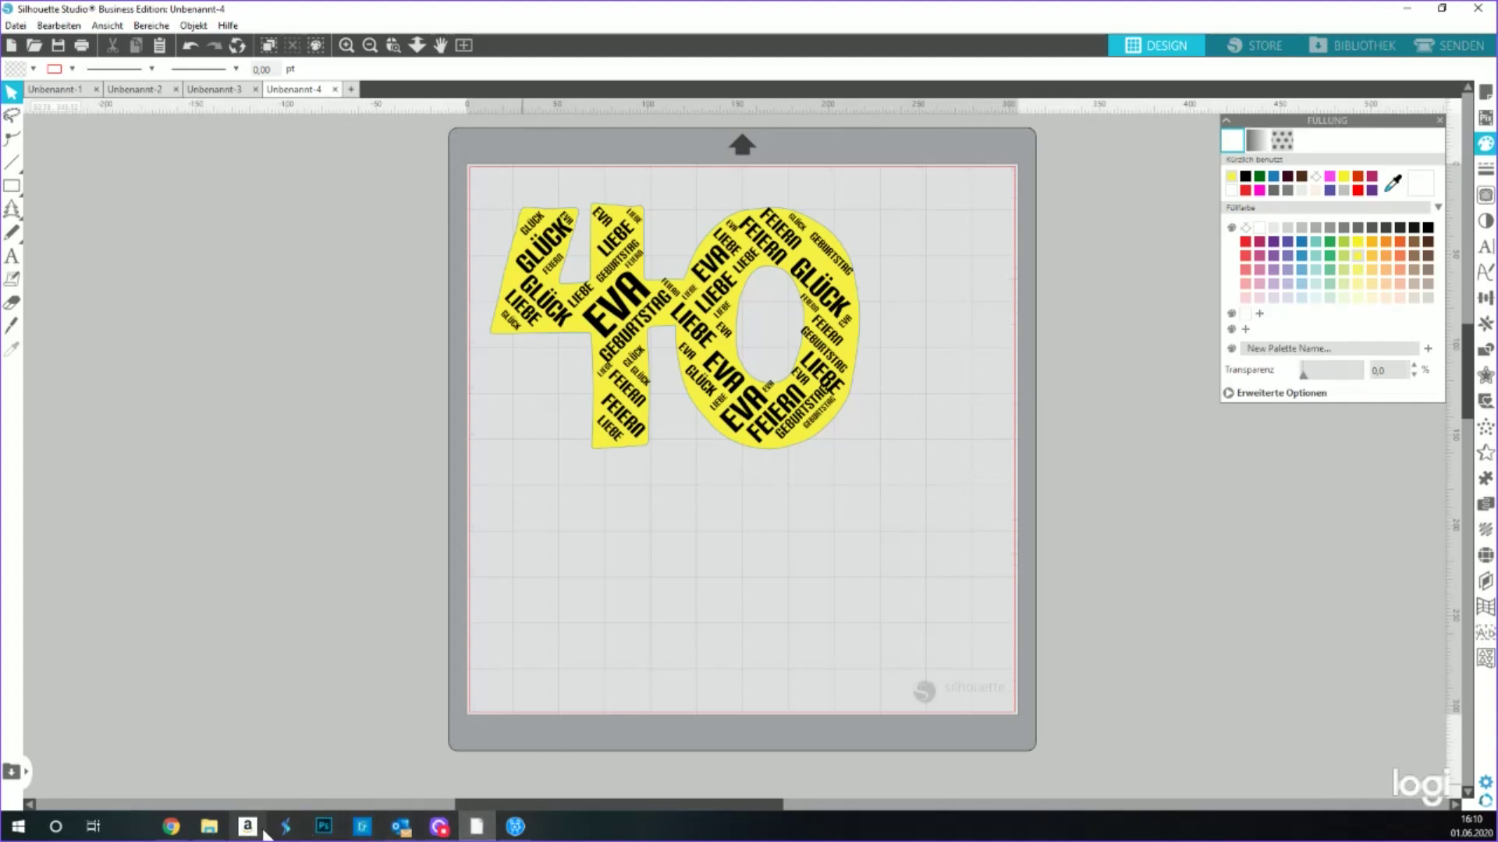
- Switch back to Word Cloud Maker in Chrome and maximize its window
click(169, 827)
click(303, 779)
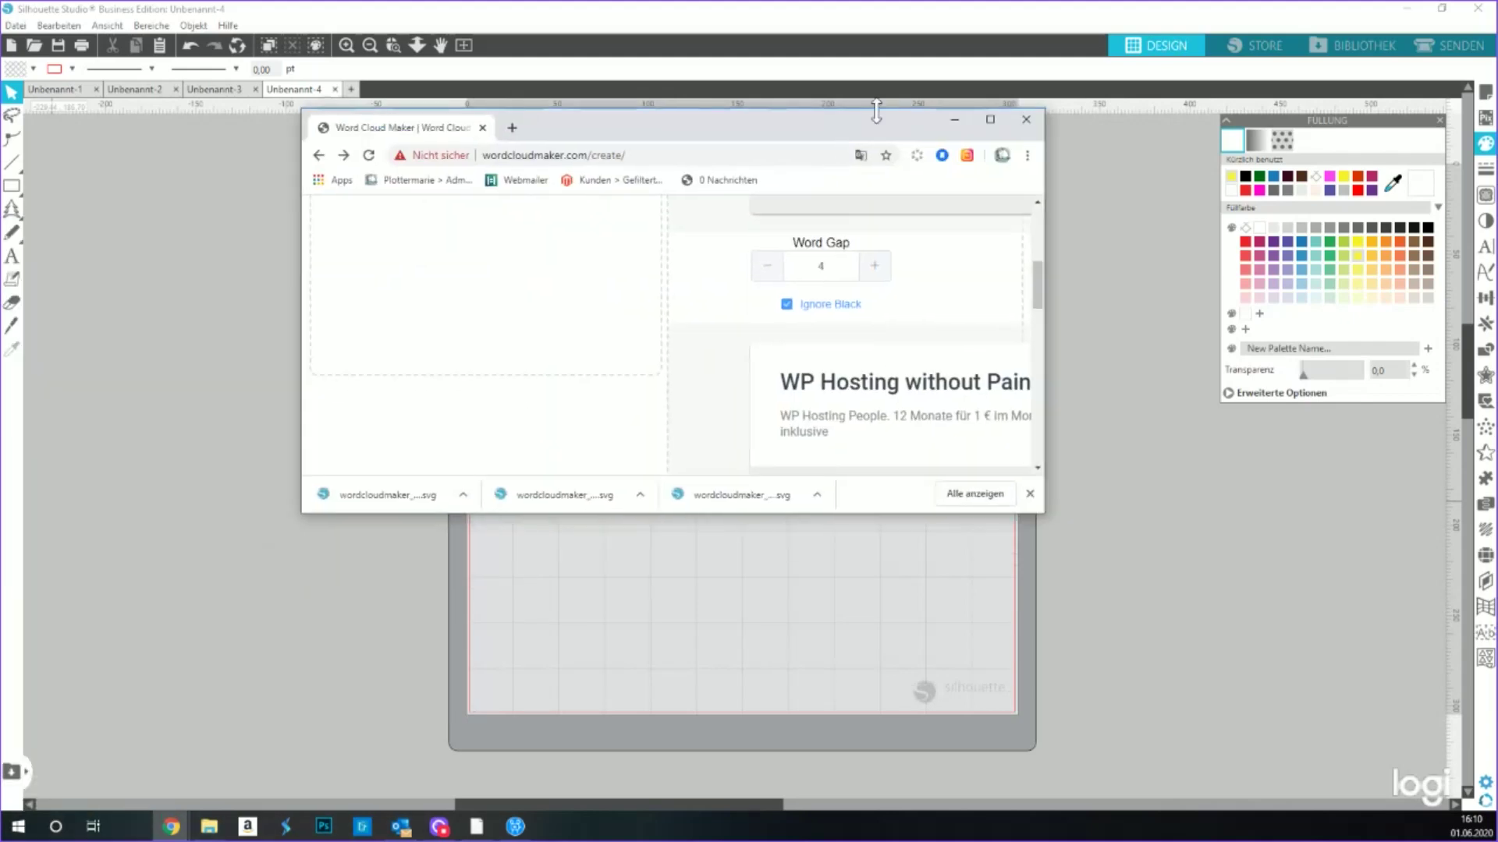
click(991, 119)
- Change the word cloud's font to Deftone and regenerate the 40
scroll(702, 490, down, 3)
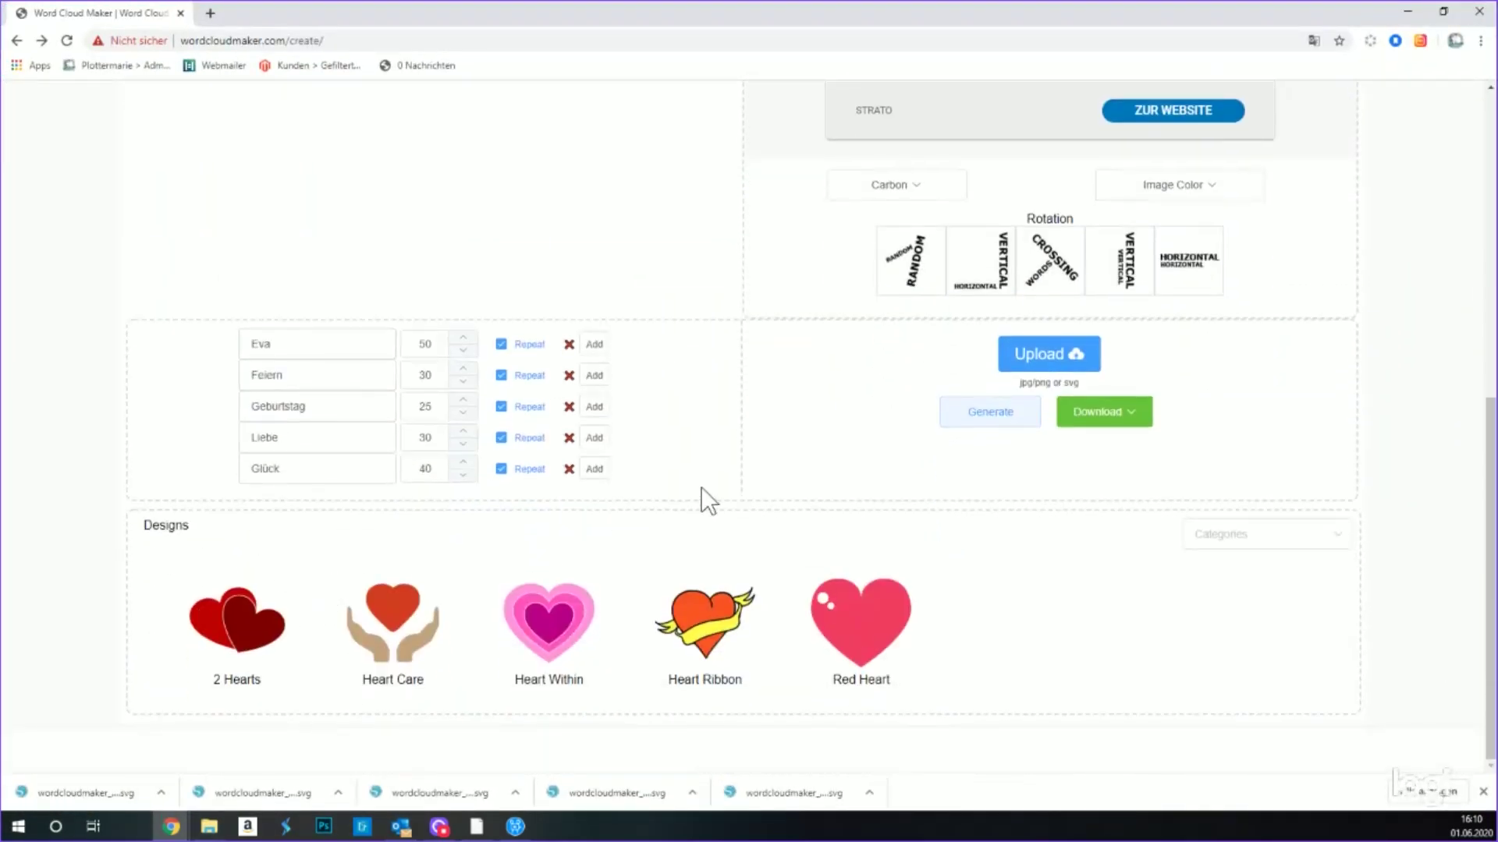
scroll(1001, 307, up, 3)
click(886, 426)
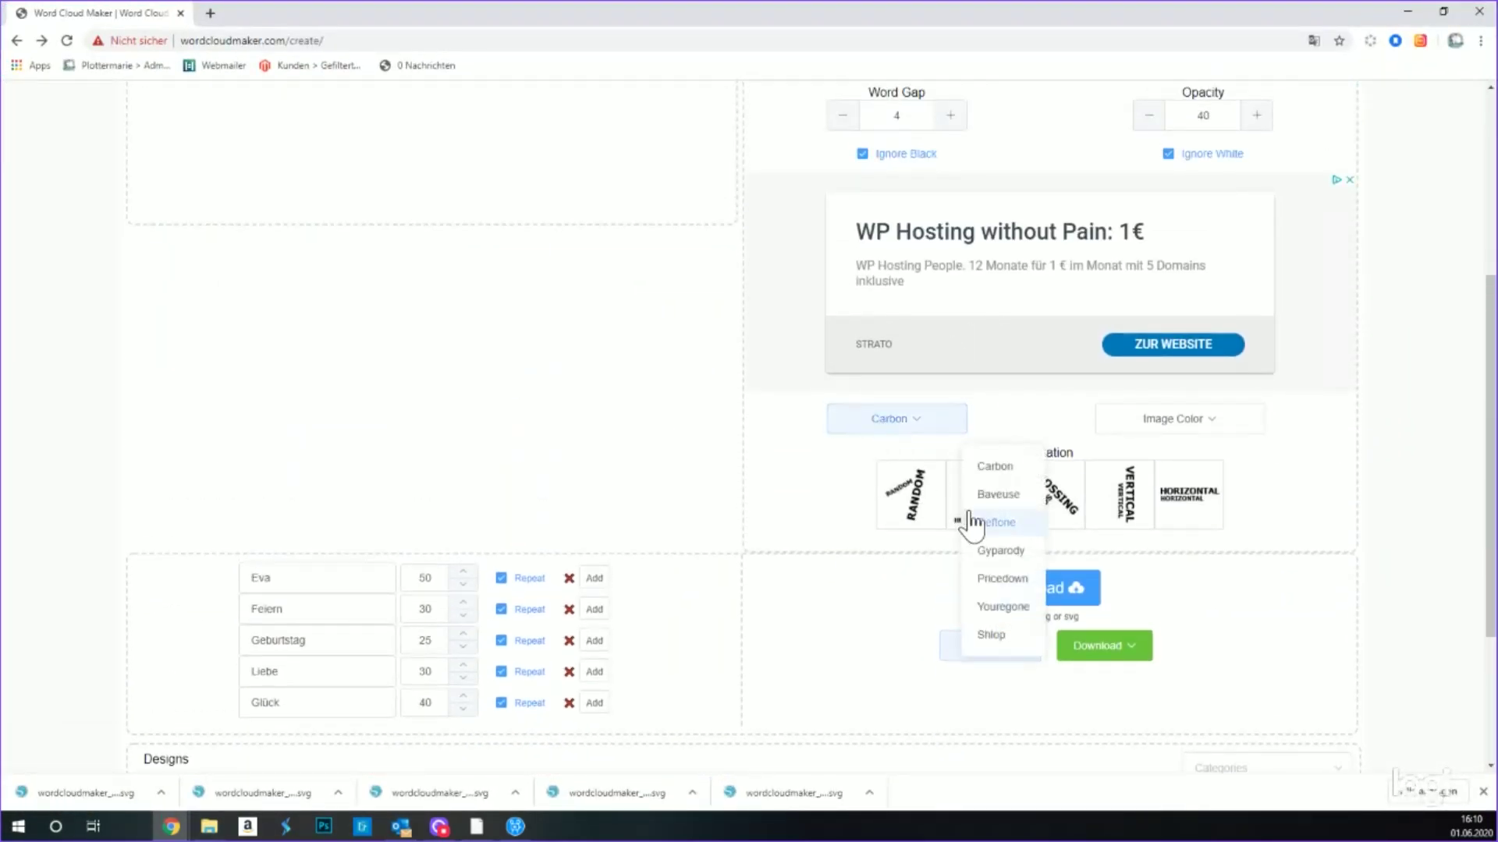
click(1003, 524)
scroll(689, 484, up, 5)
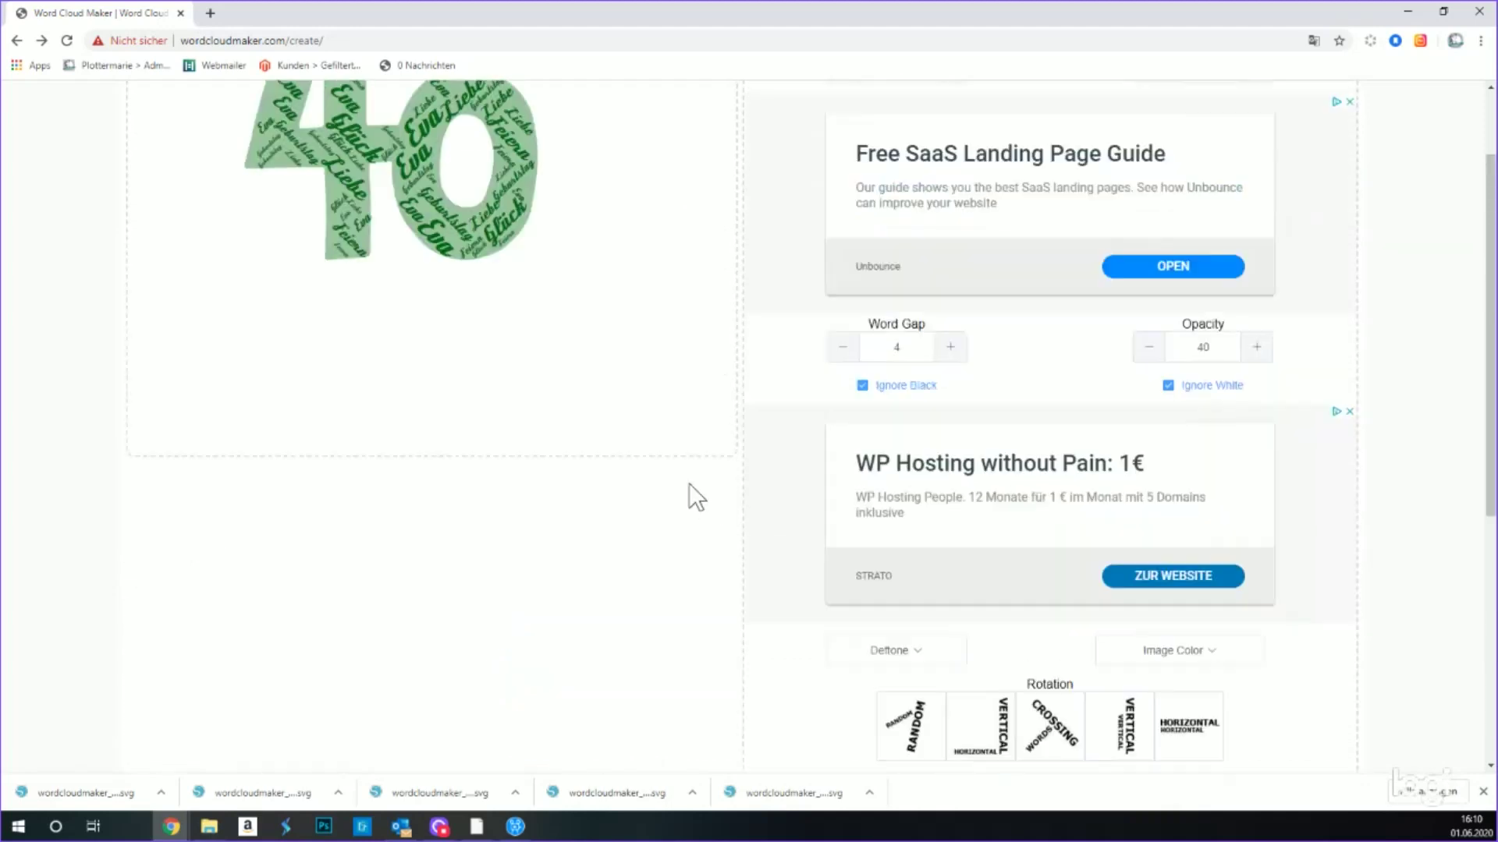
- Set the word colour to Random Dark and regenerate the 40 word cloud
scroll(1044, 666, down, 5)
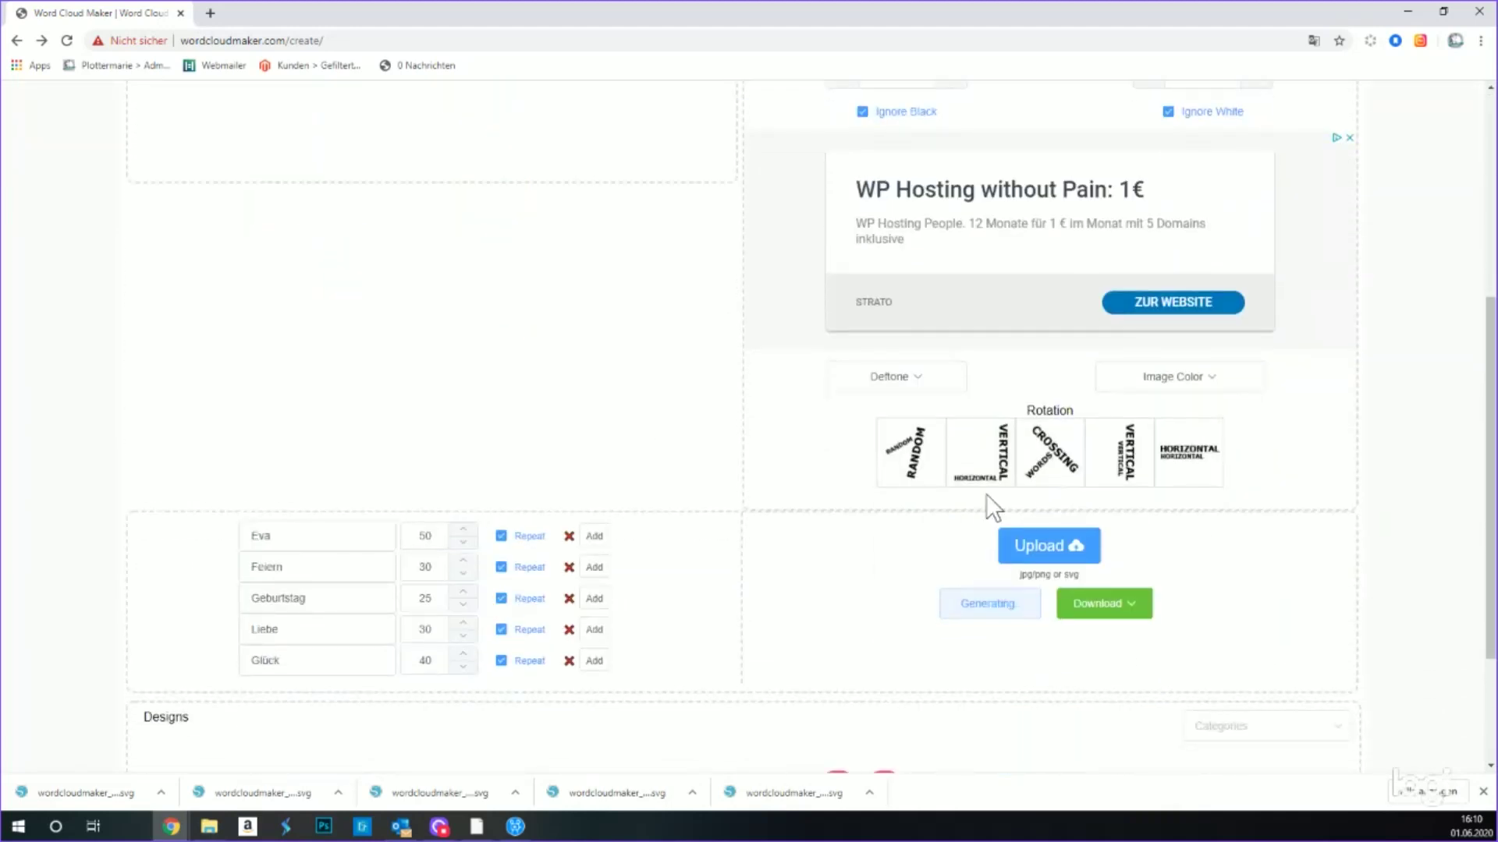
click(1201, 389)
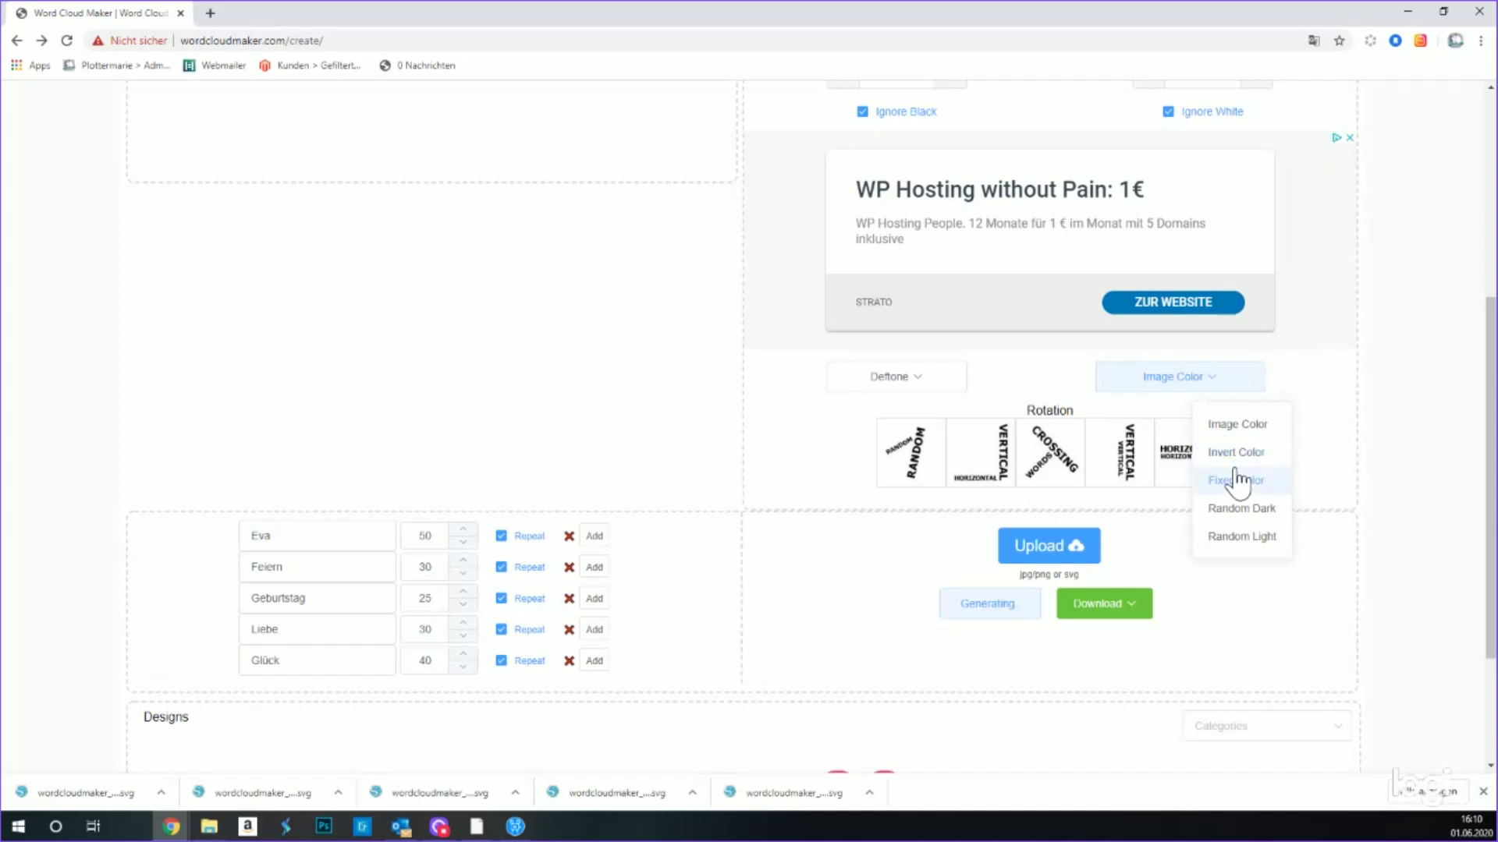
click(1228, 511)
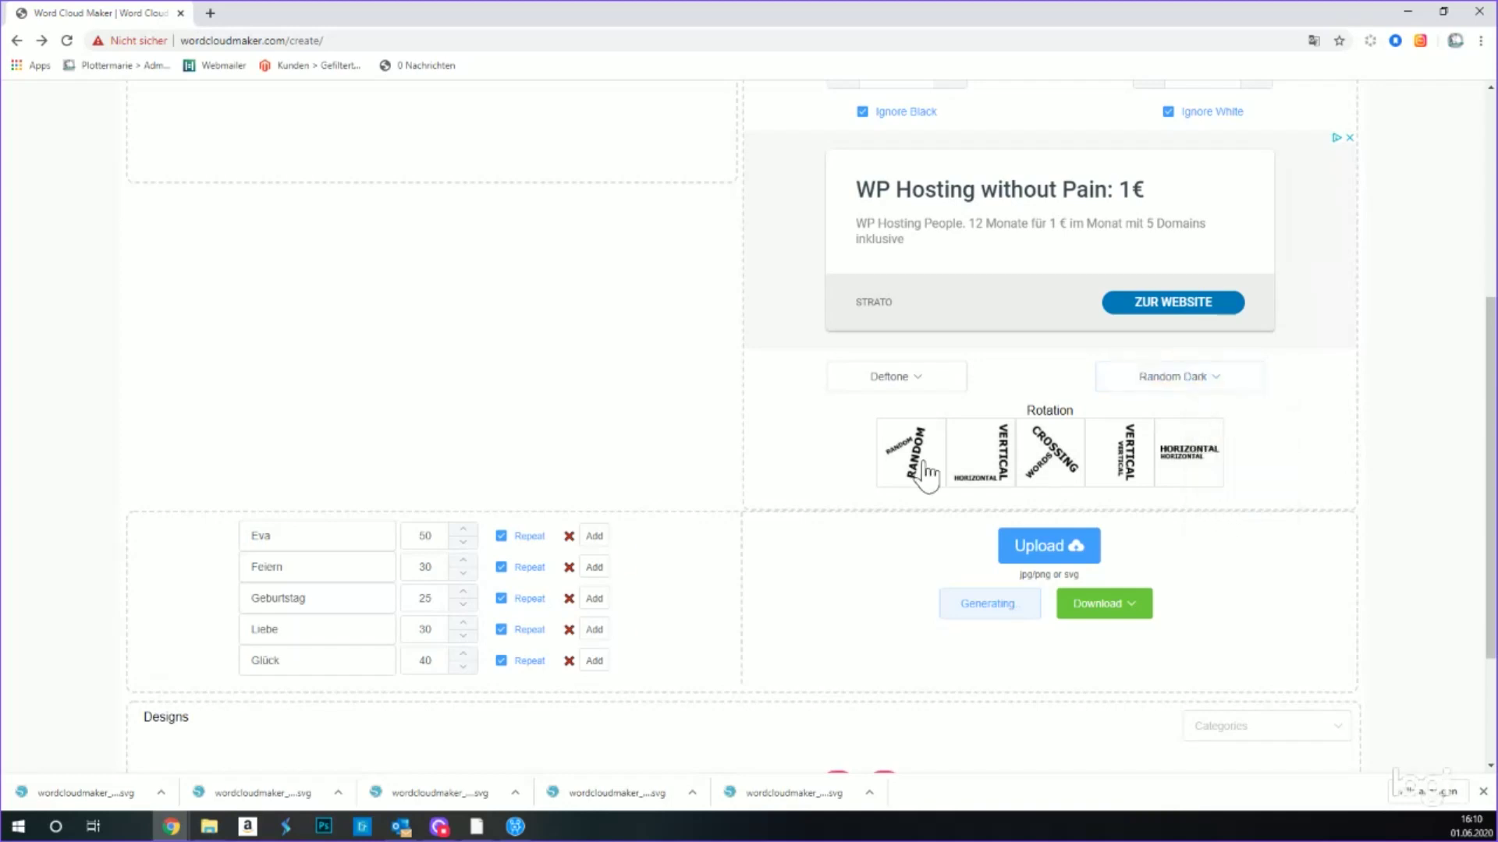
scroll(925, 472, up, 5)
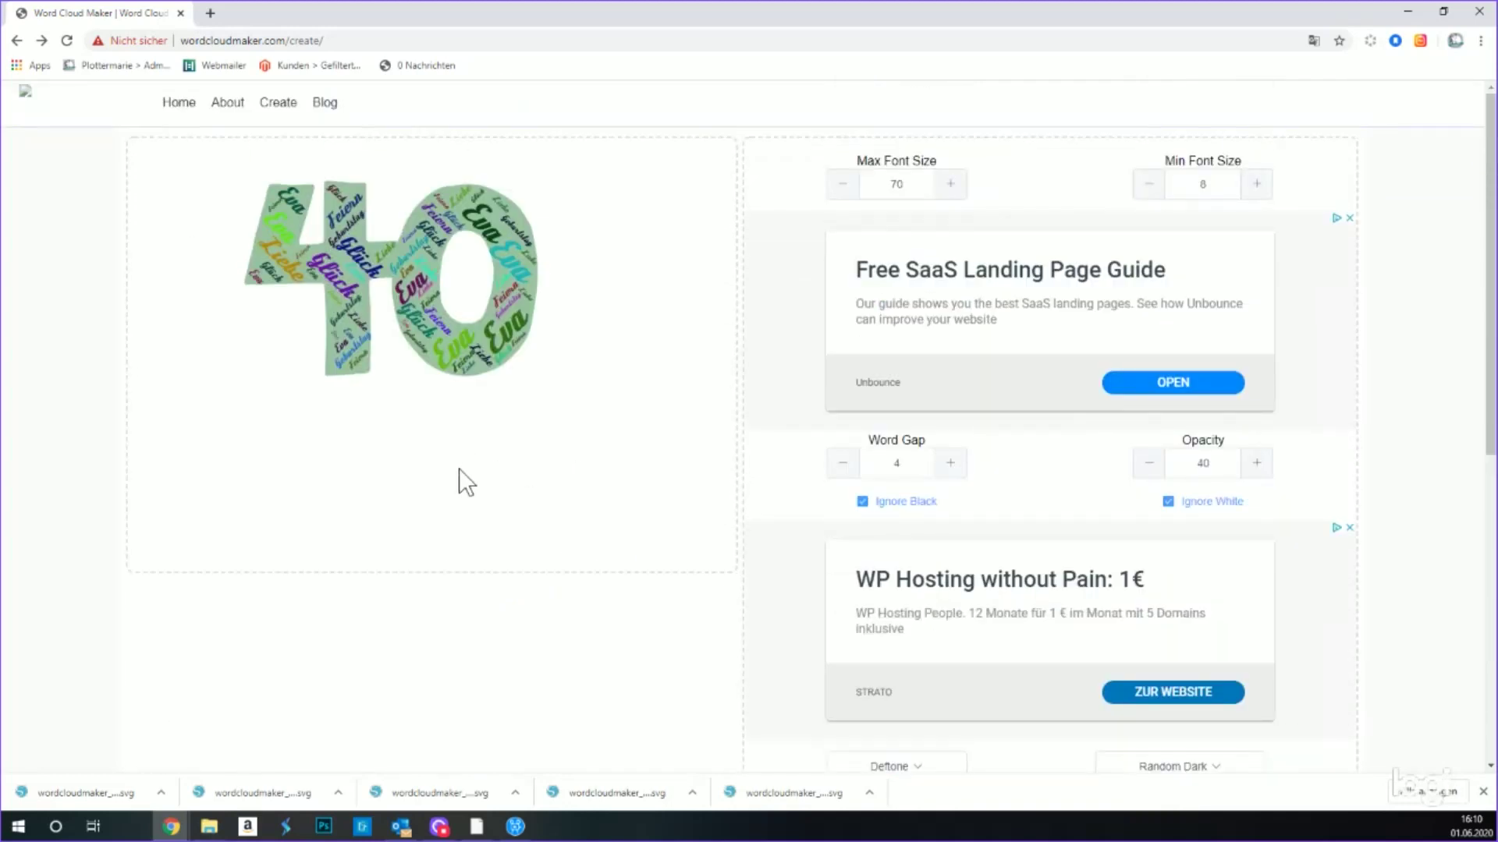
- Change the word cloud's font to Gyparody and regenerate the 40
scroll(541, 535, down, 4)
click(943, 459)
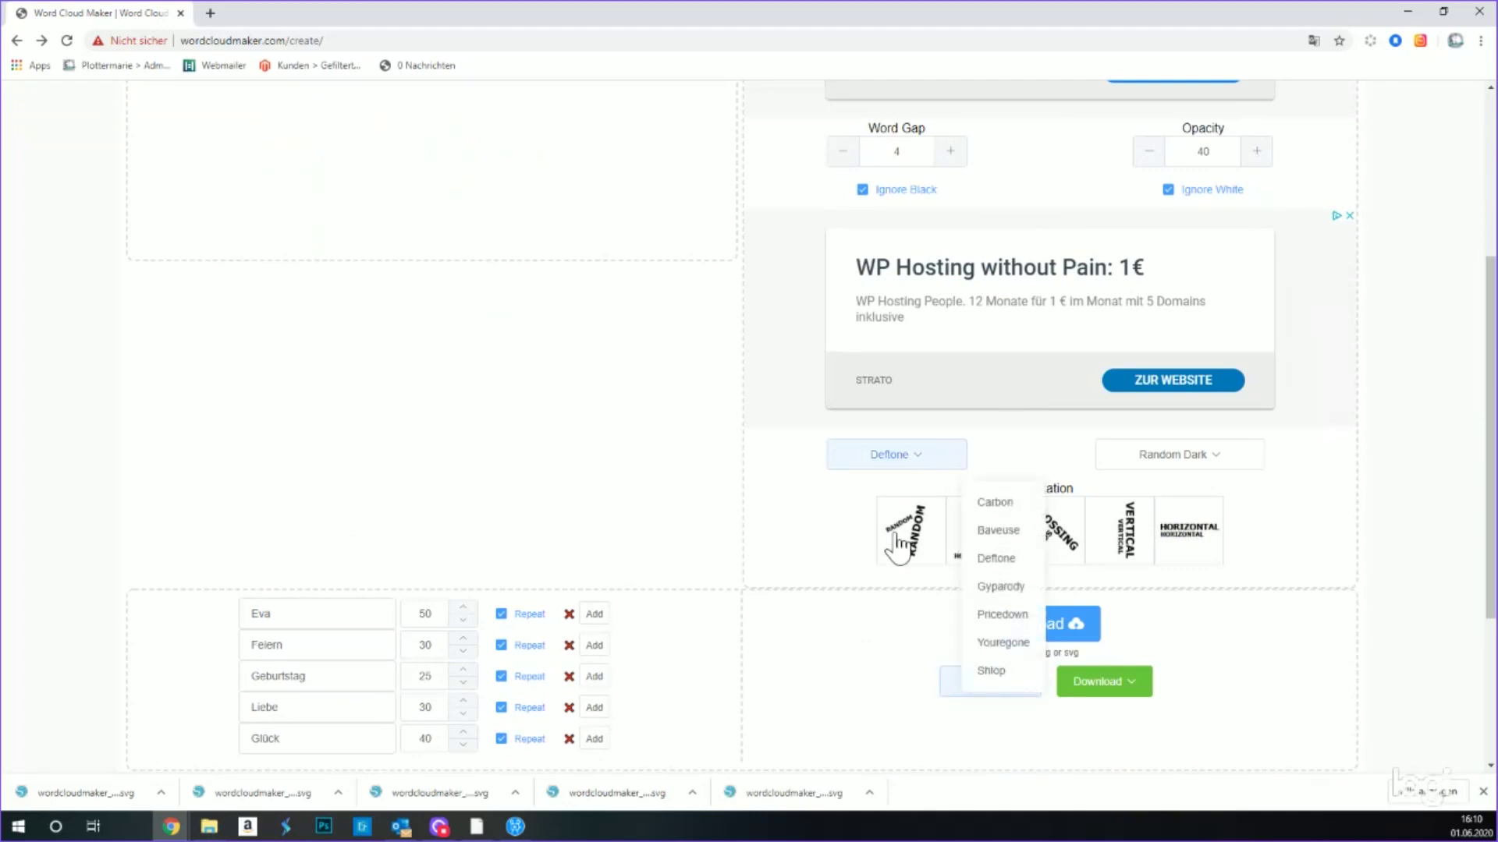
click(1001, 586)
scroll(407, 461, up, 4)
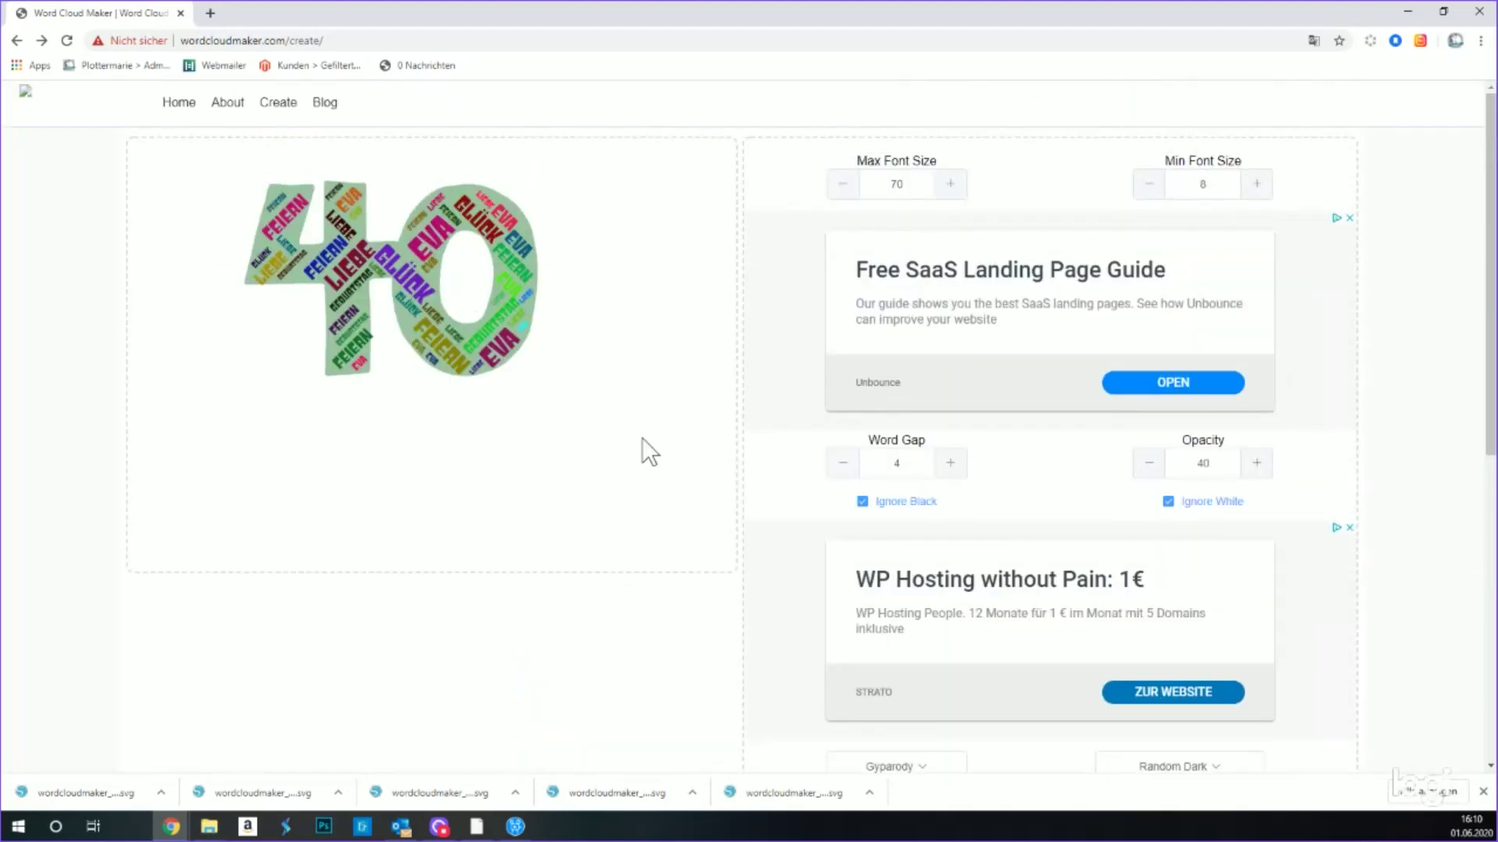
- Download the multicoloured 40 as SVG and bring it into a new Silhouette Studio document, enlarged to about 147 mm wide
scroll(1038, 659, down, 3)
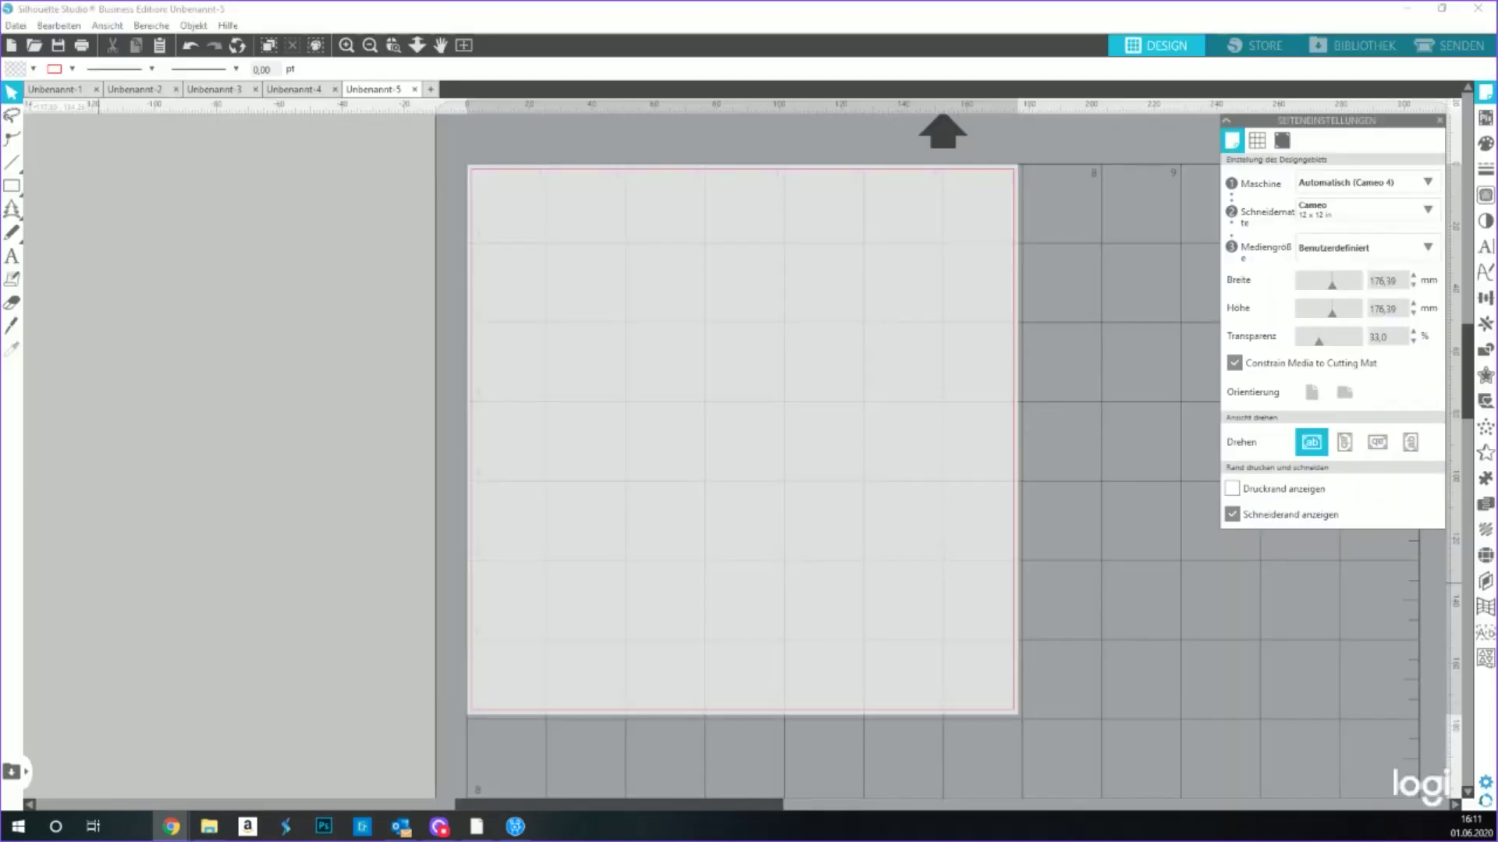
drag(325, 645, 807, 428)
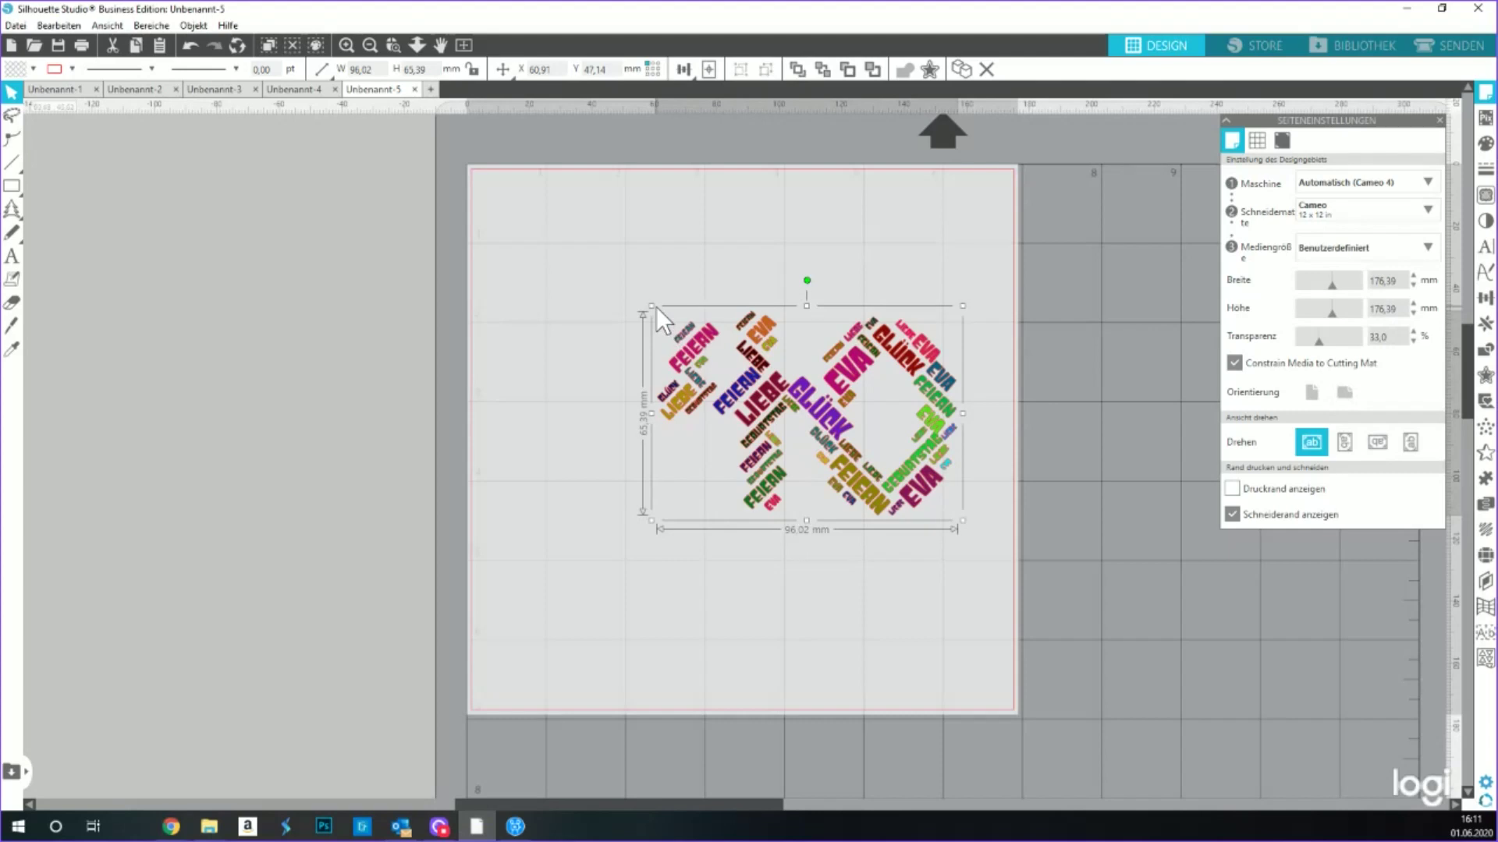
drag(602, 265, 496, 186)
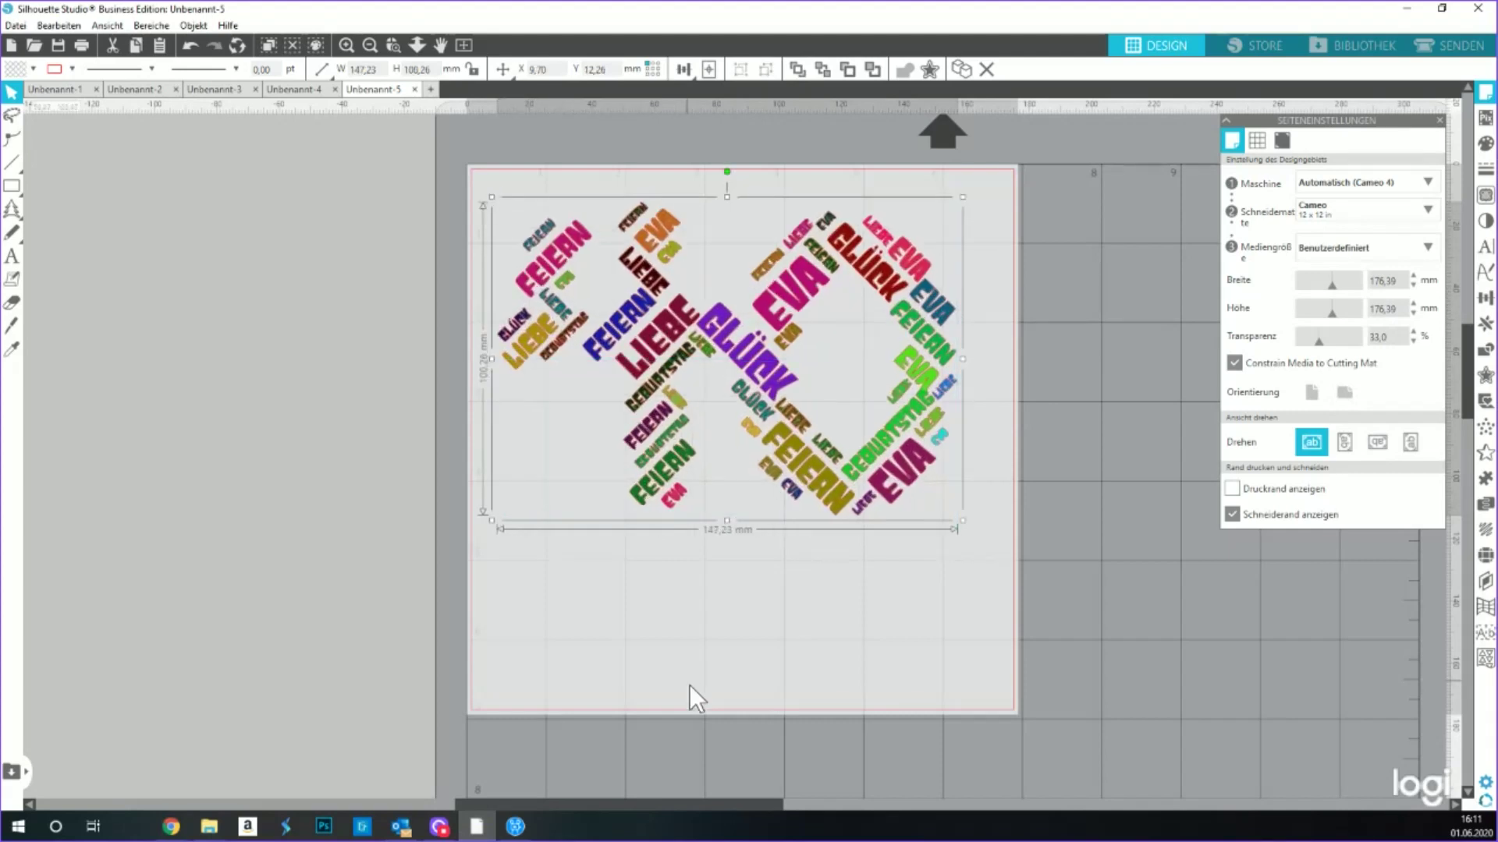
click(680, 698)
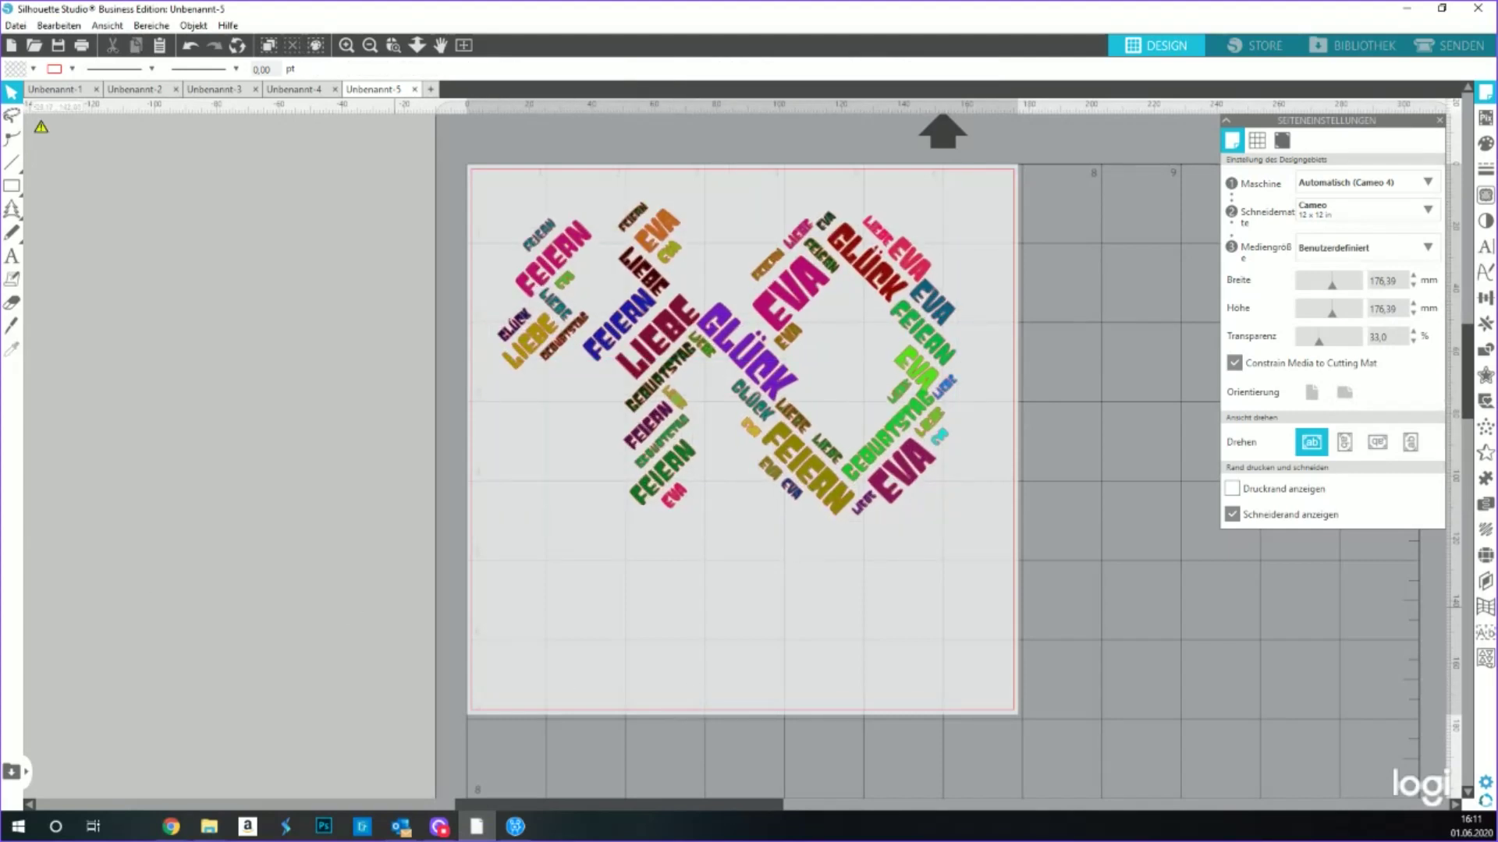
- Bring the green 40 word cloud SVG into the document, placed beside the page
key(alt+Tab)
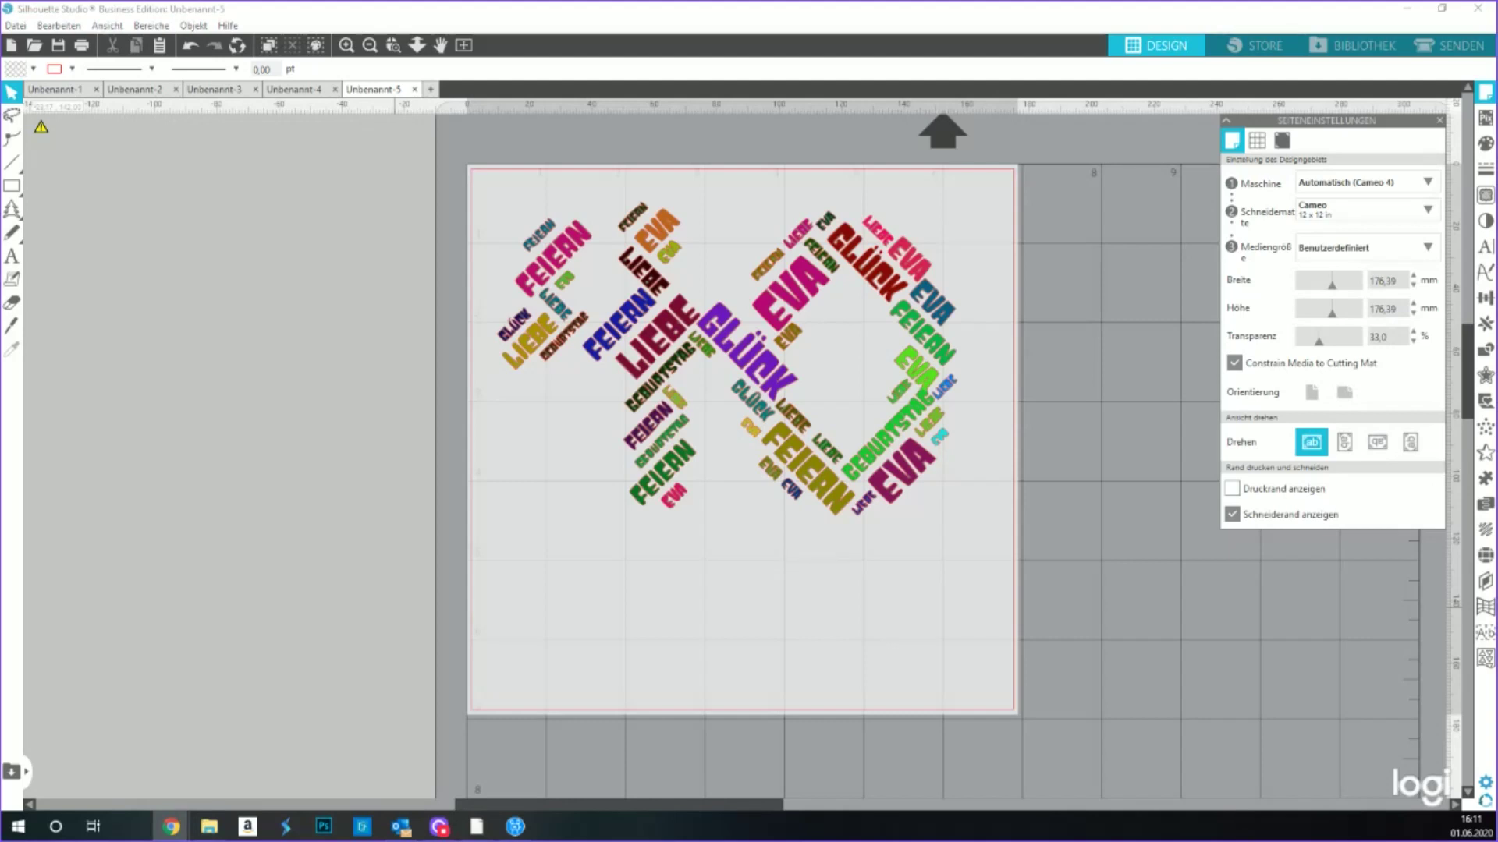
drag(2, 724, 296, 460)
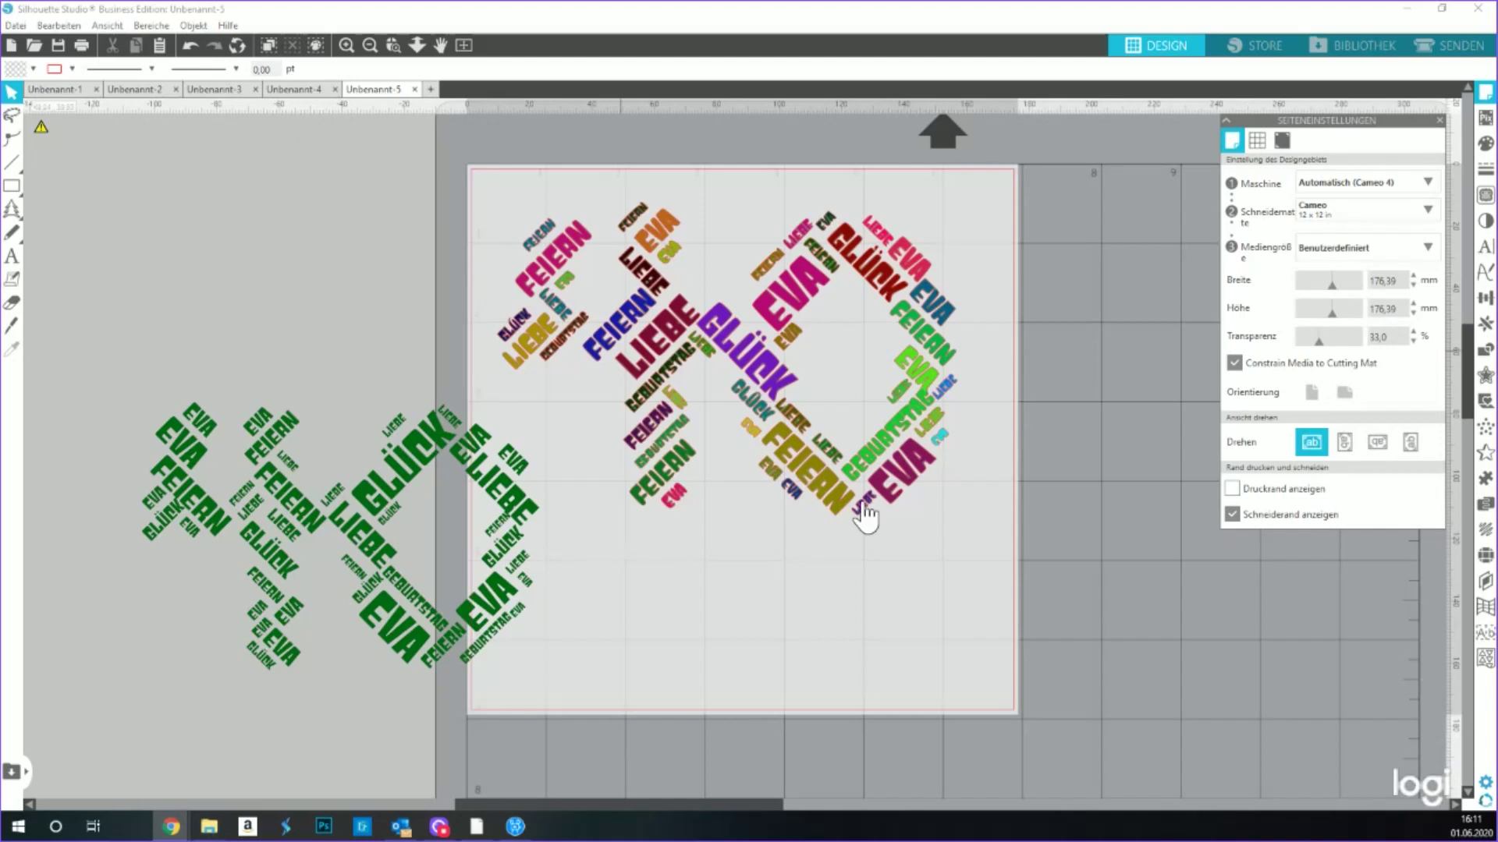
- Copy the yellow 40 shape from Unbenannt-4 into Unbenannt-5 and send it behind the word clouds
click(290, 90)
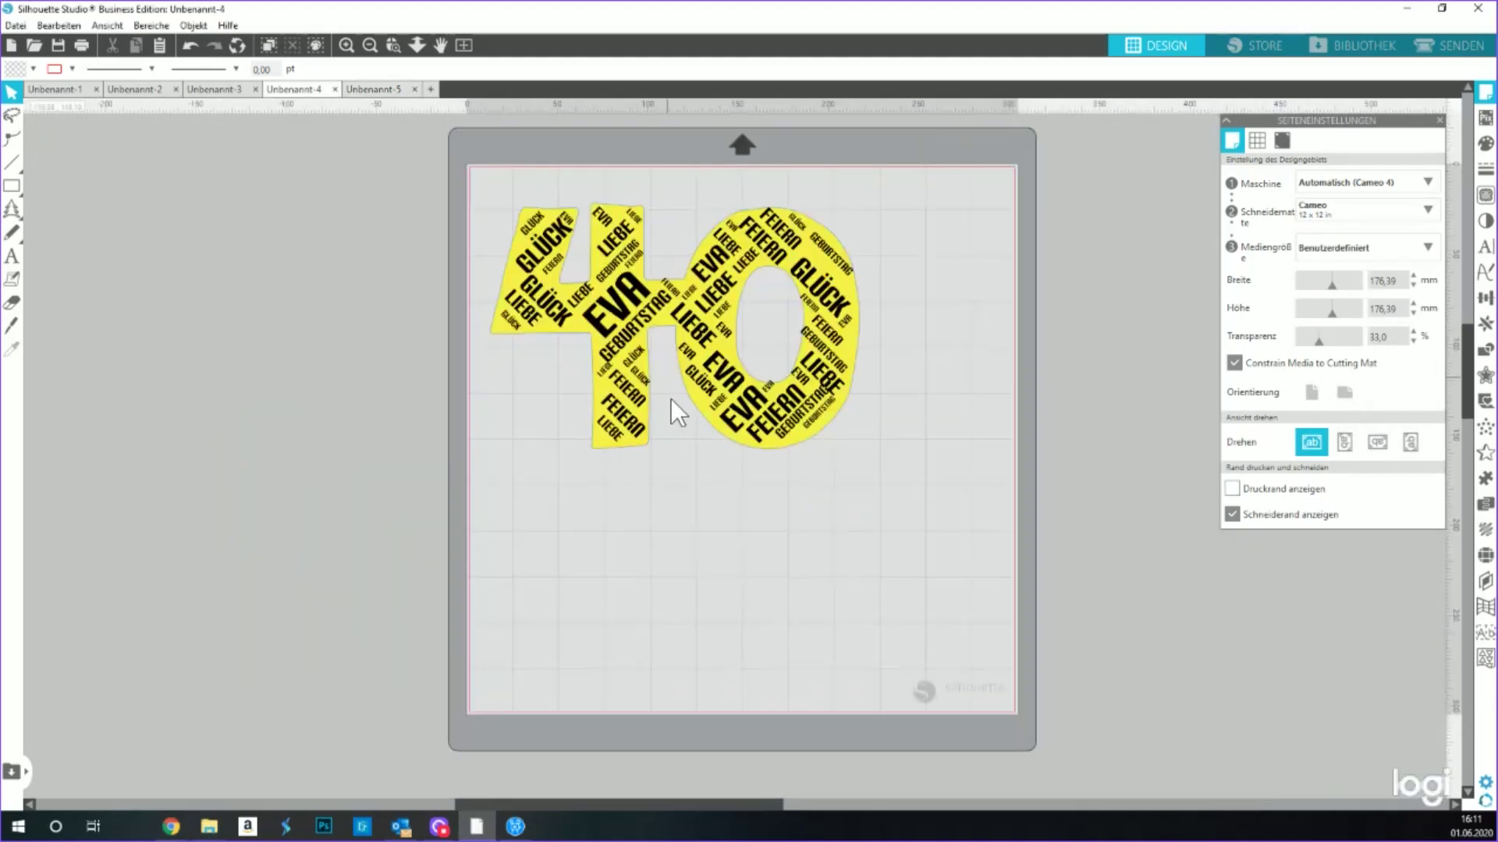
click(620, 453)
drag(644, 500, 595, 556)
key(i)
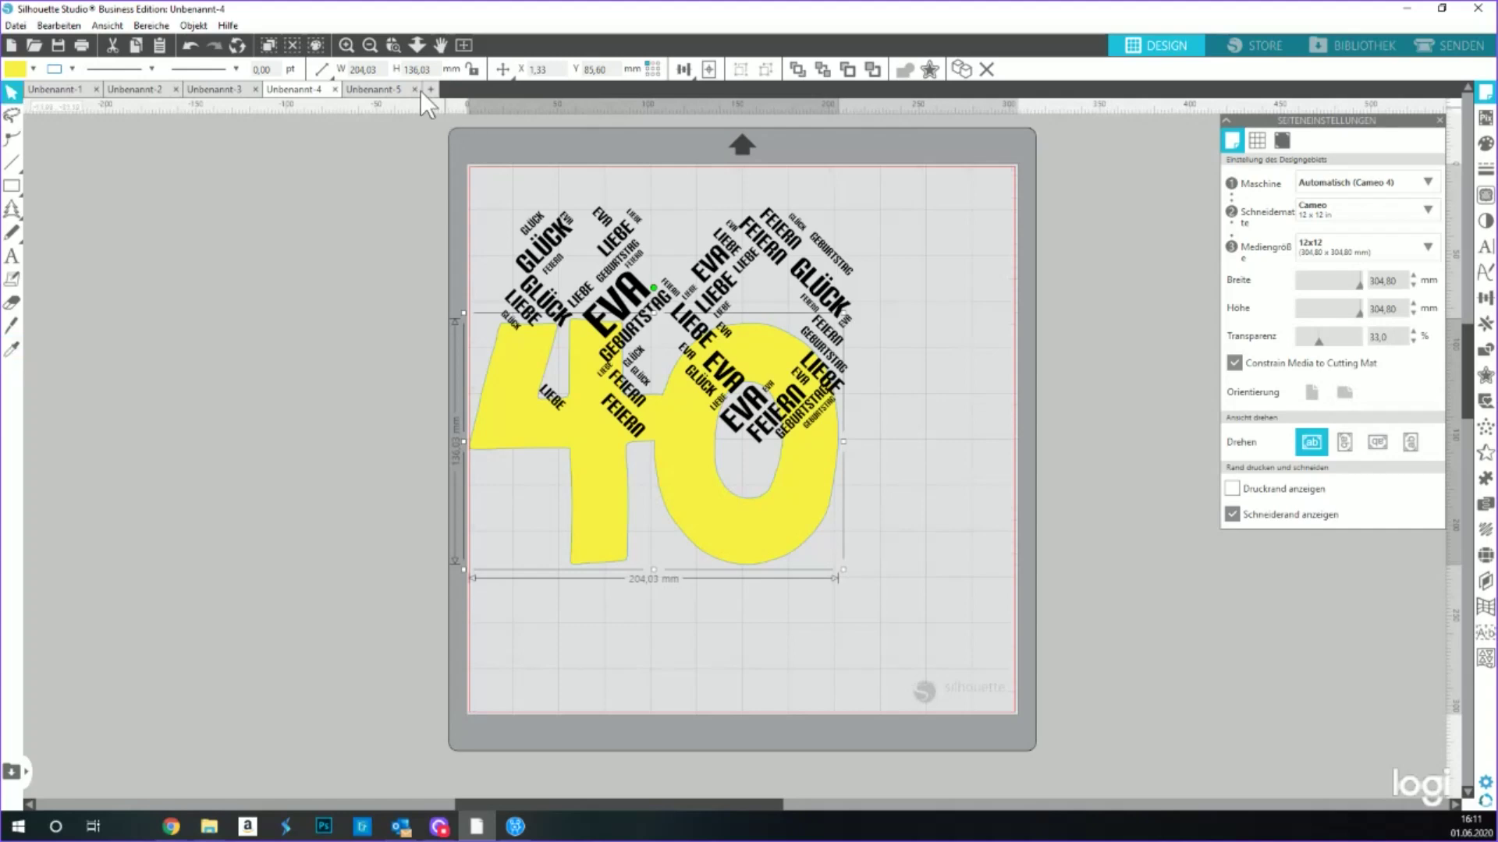
click(387, 92)
click(294, 92)
click(598, 534)
click(370, 90)
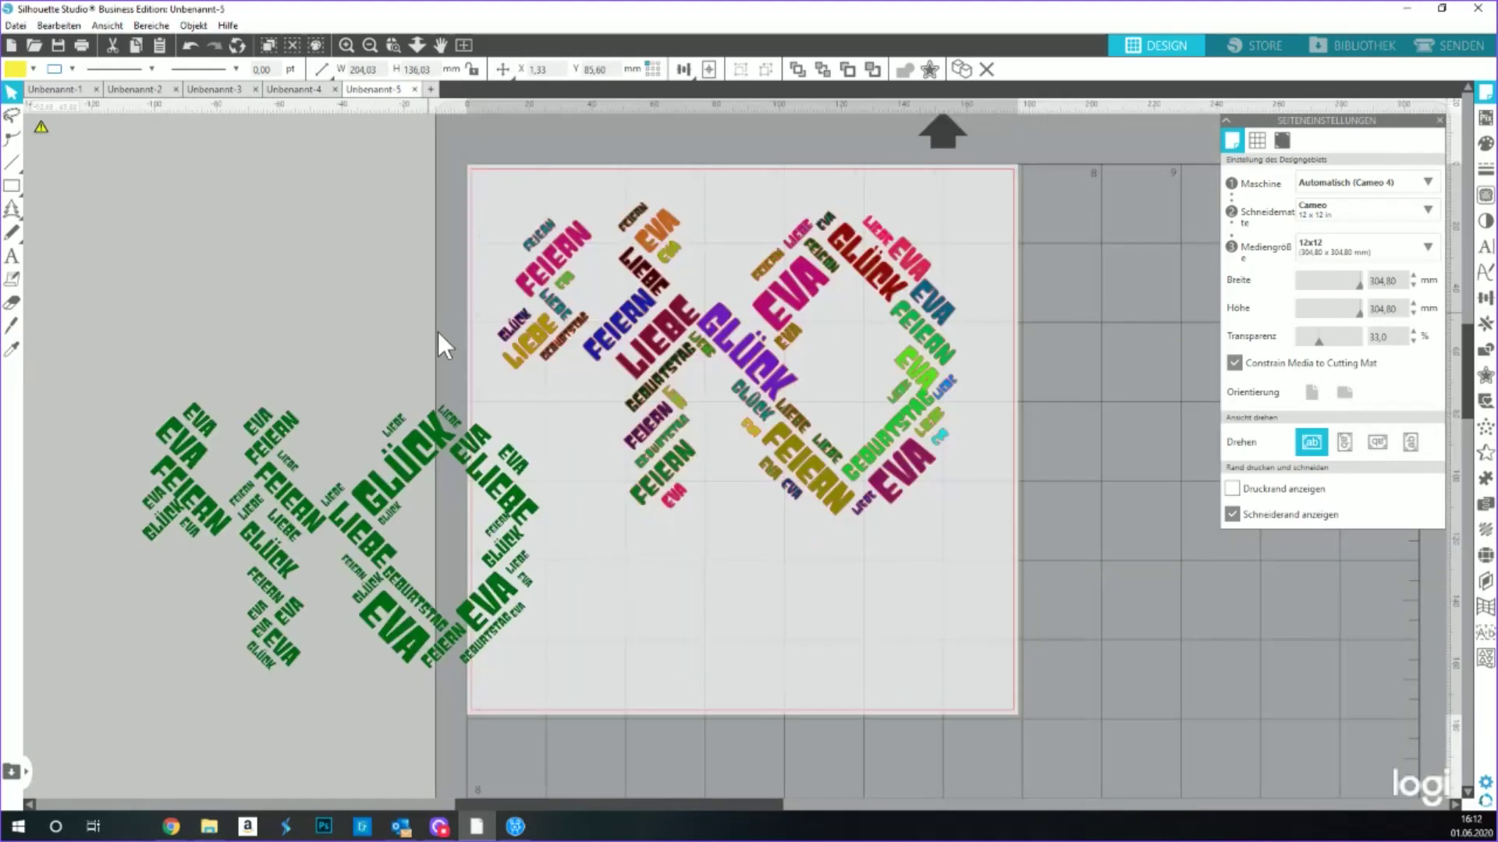
key(ctrl+v)
right_click(1022, 465)
click(1131, 373)
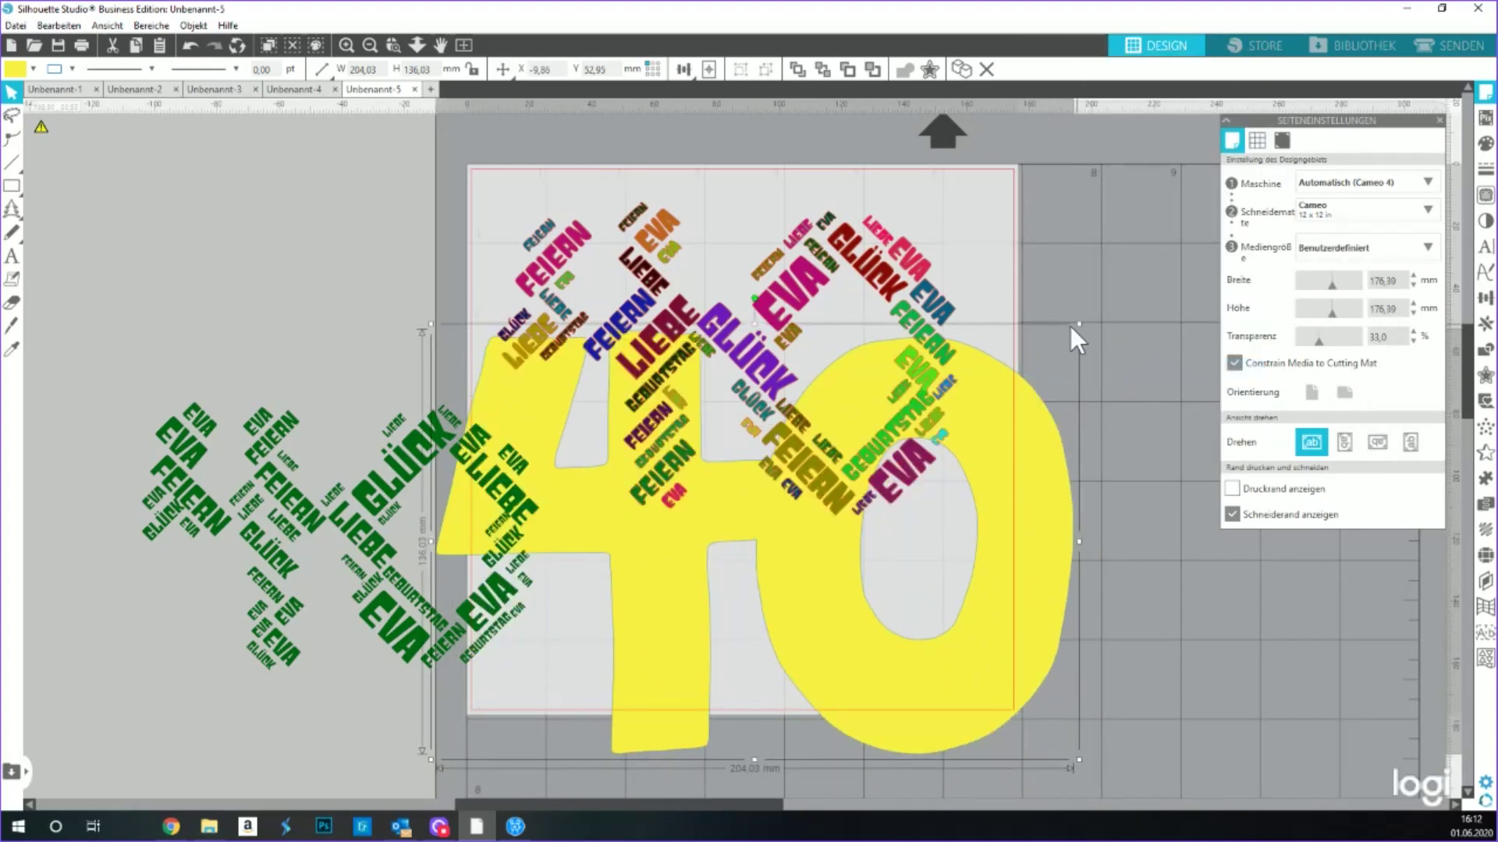
- Scale the yellow 40 down to about 154 mm wide and align it behind the multicoloured words
drag(1072, 325, 996, 378)
drag(948, 693, 952, 518)
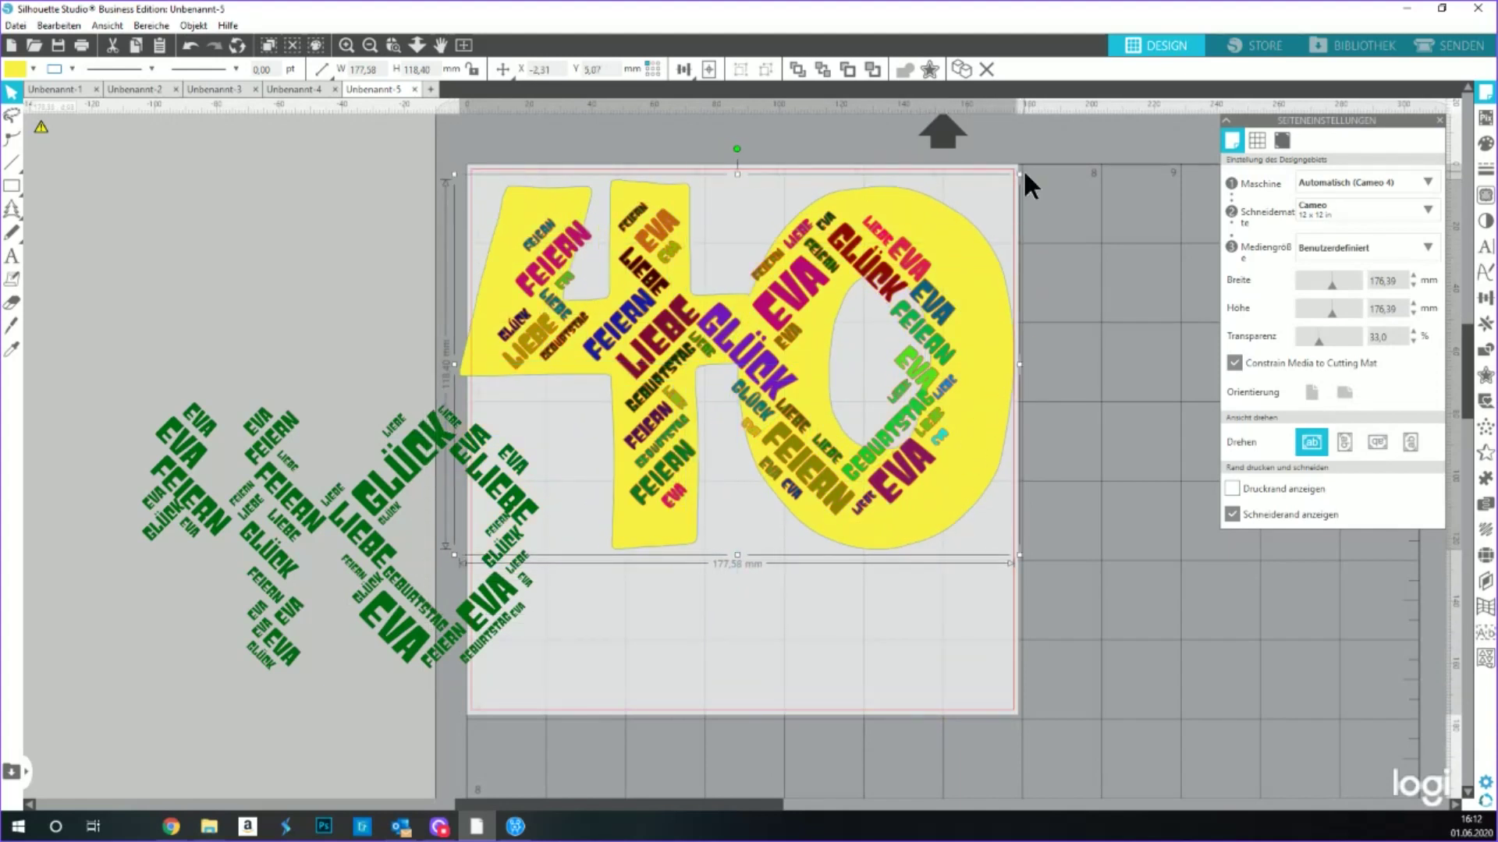
drag(1019, 177, 968, 209)
drag(830, 546, 839, 519)
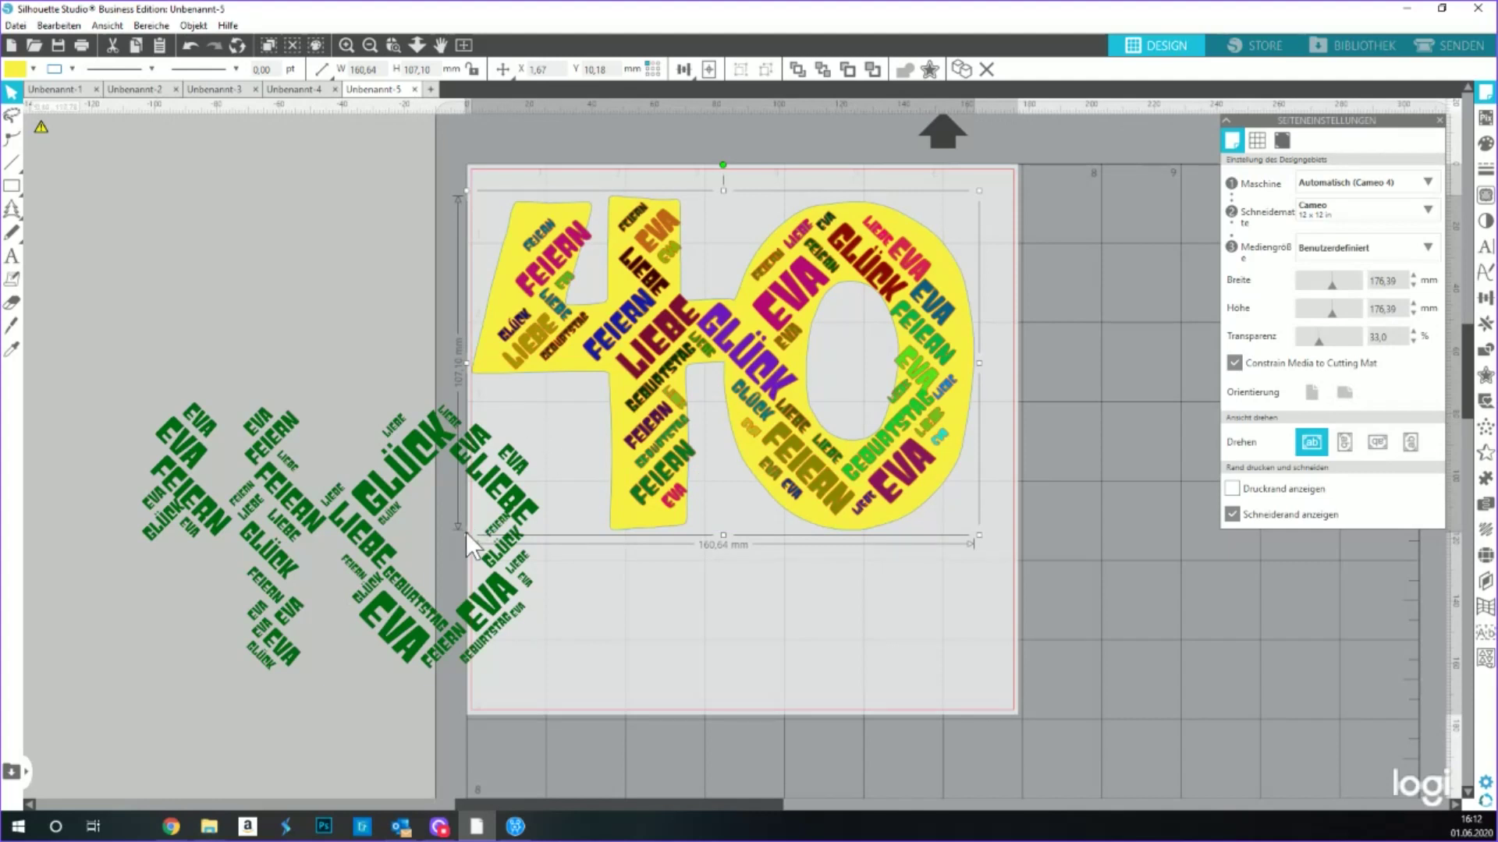
drag(466, 534, 483, 516)
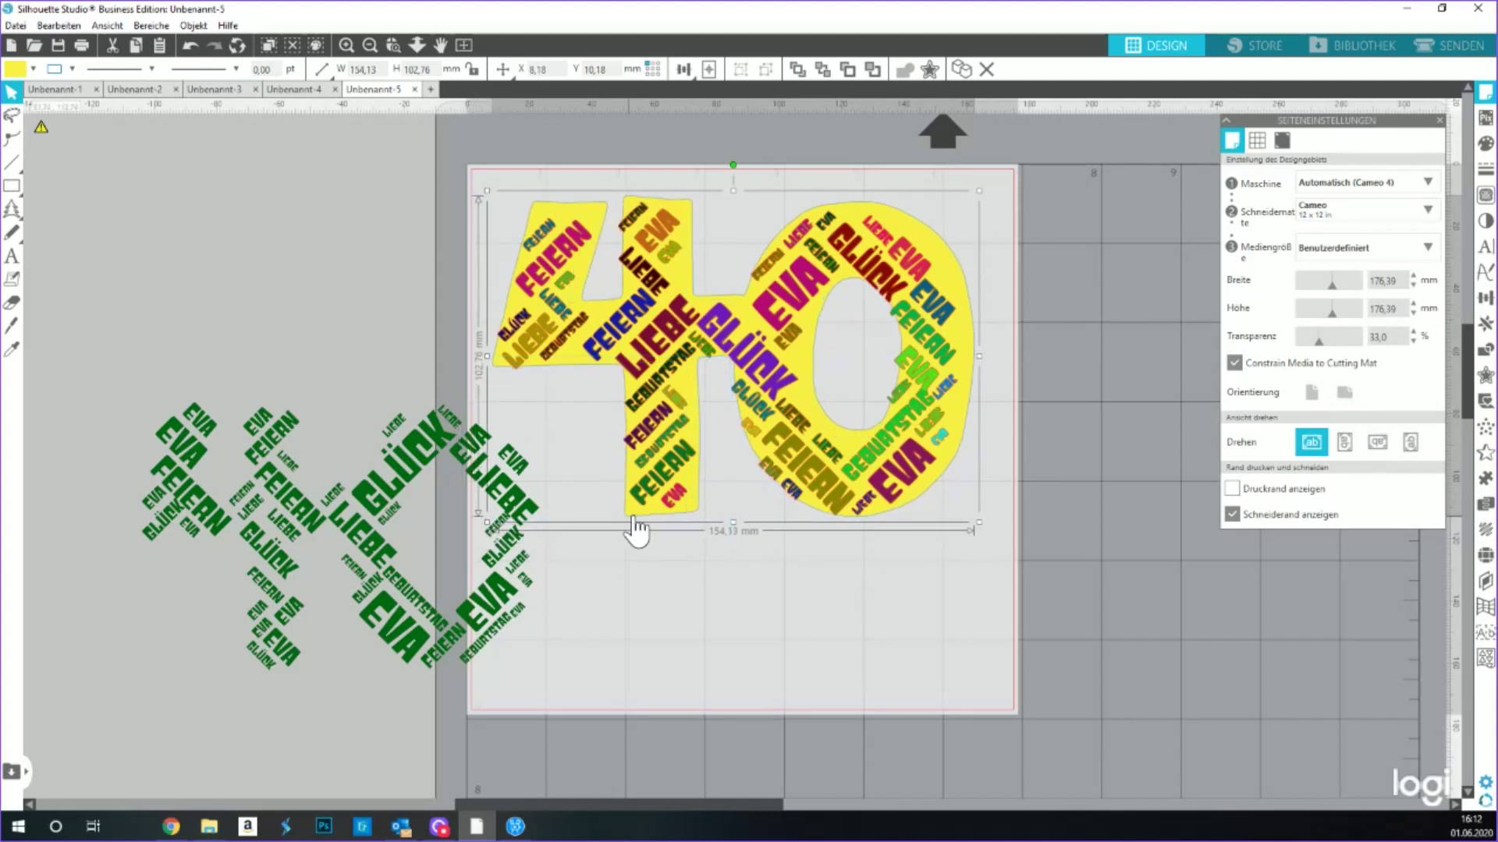
drag(647, 509, 641, 513)
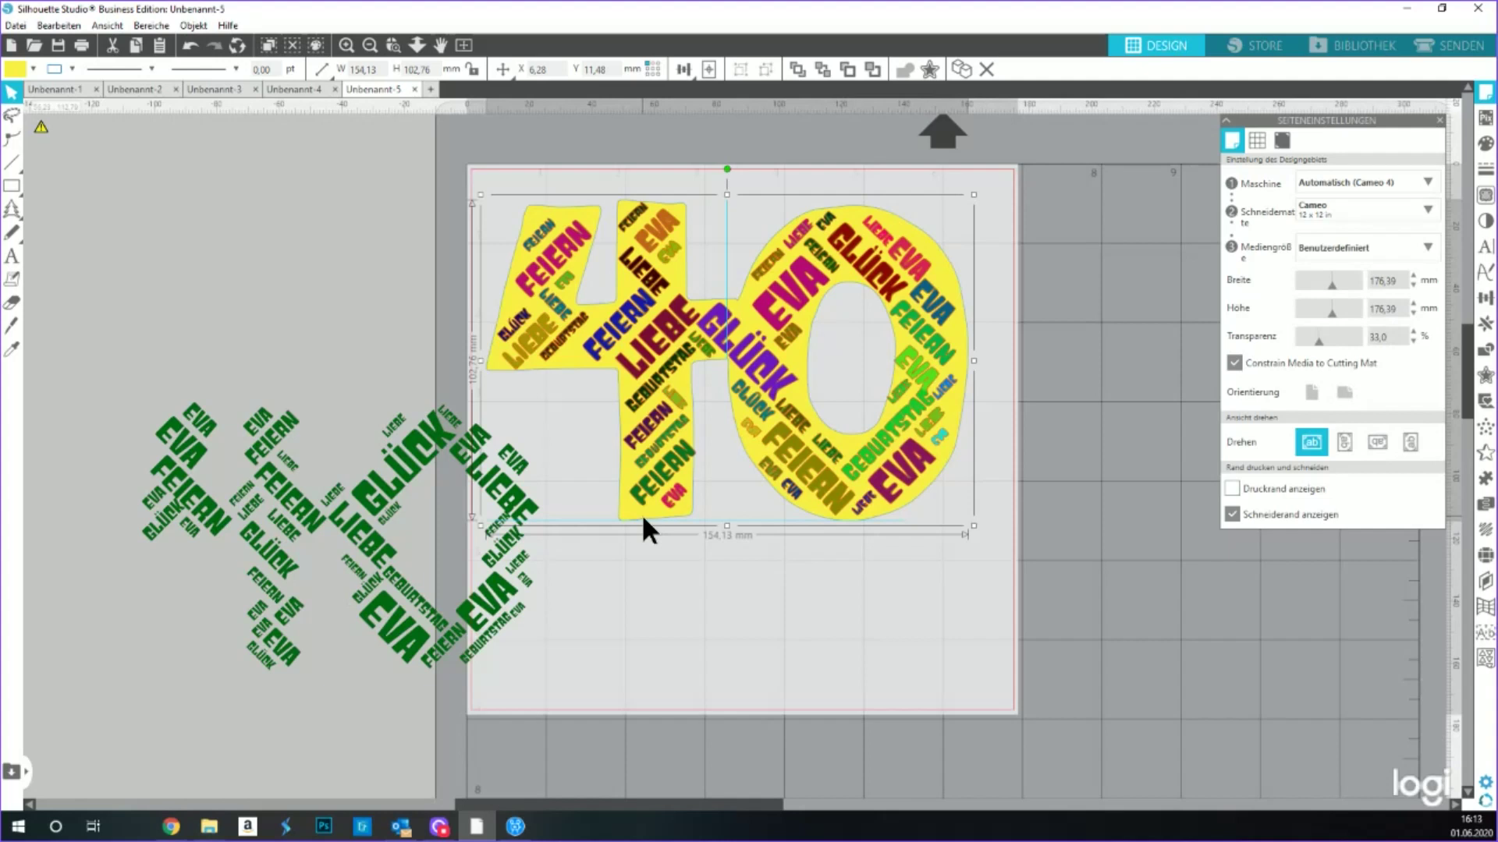
click(676, 537)
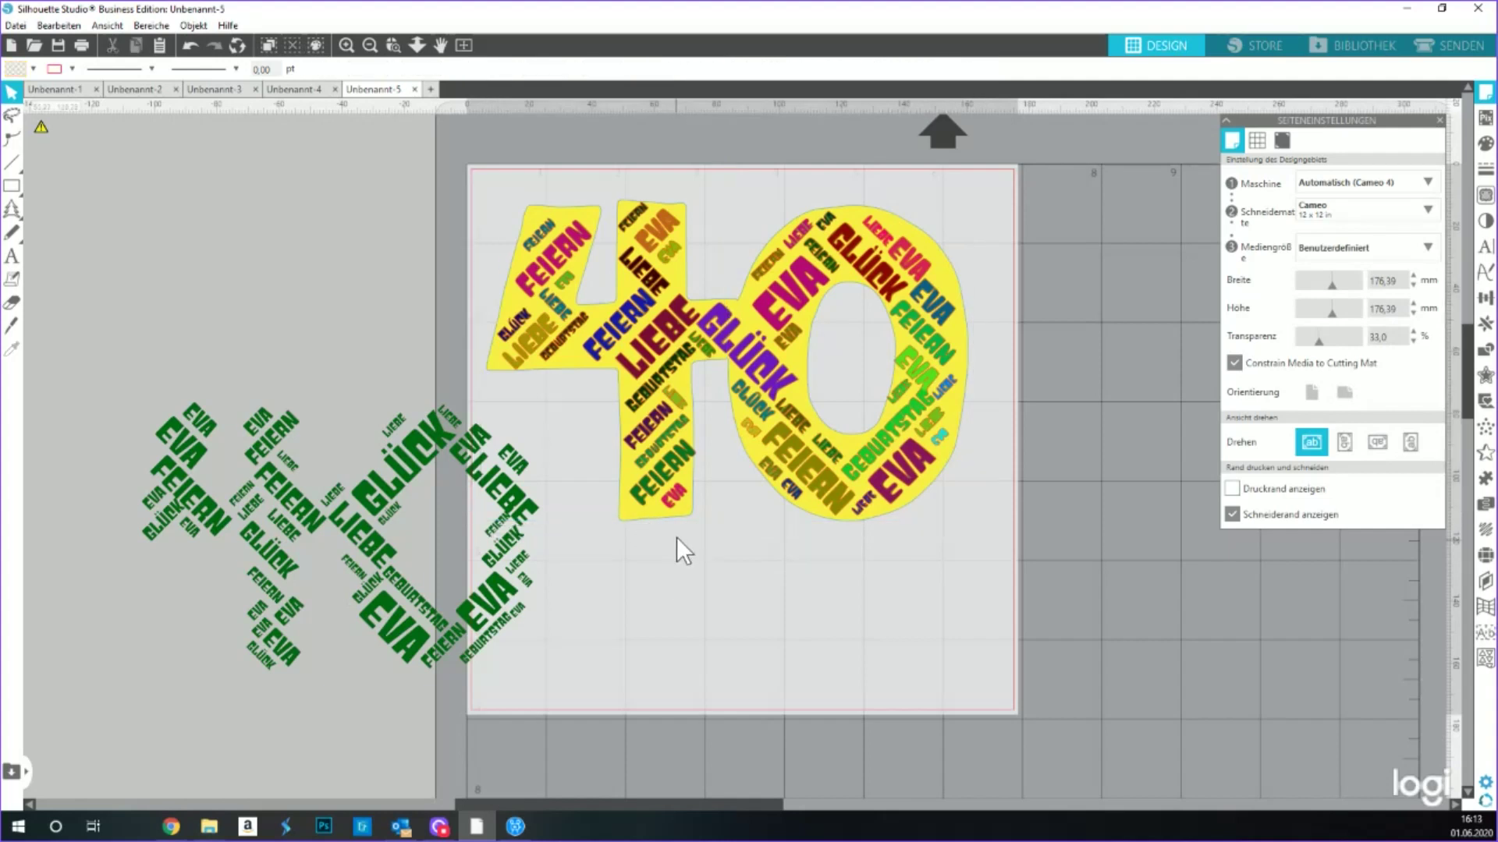
click(666, 518)
key(ctrl+d)
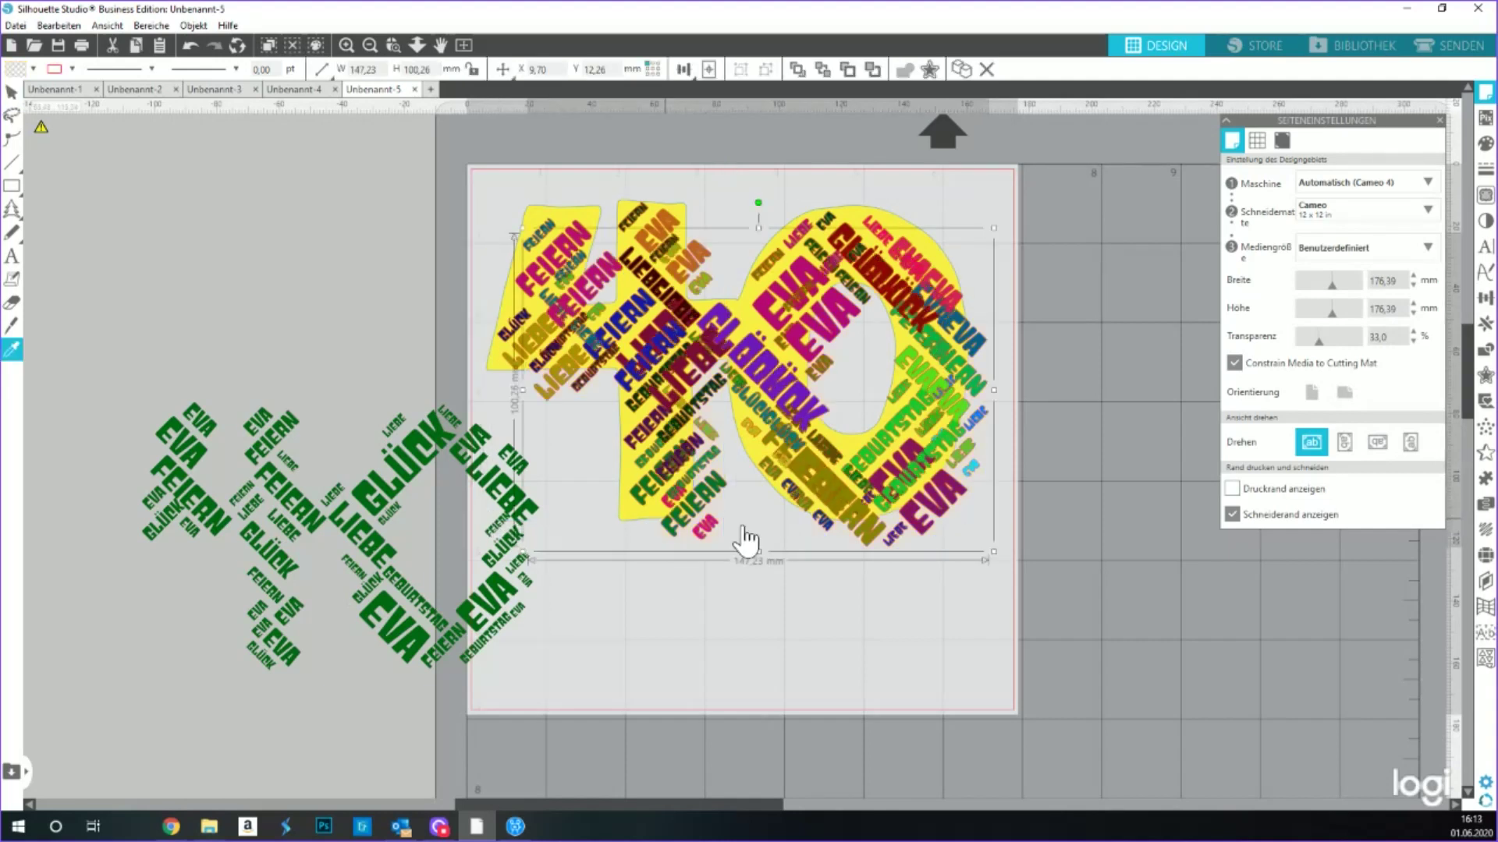
key(ctrl+z)
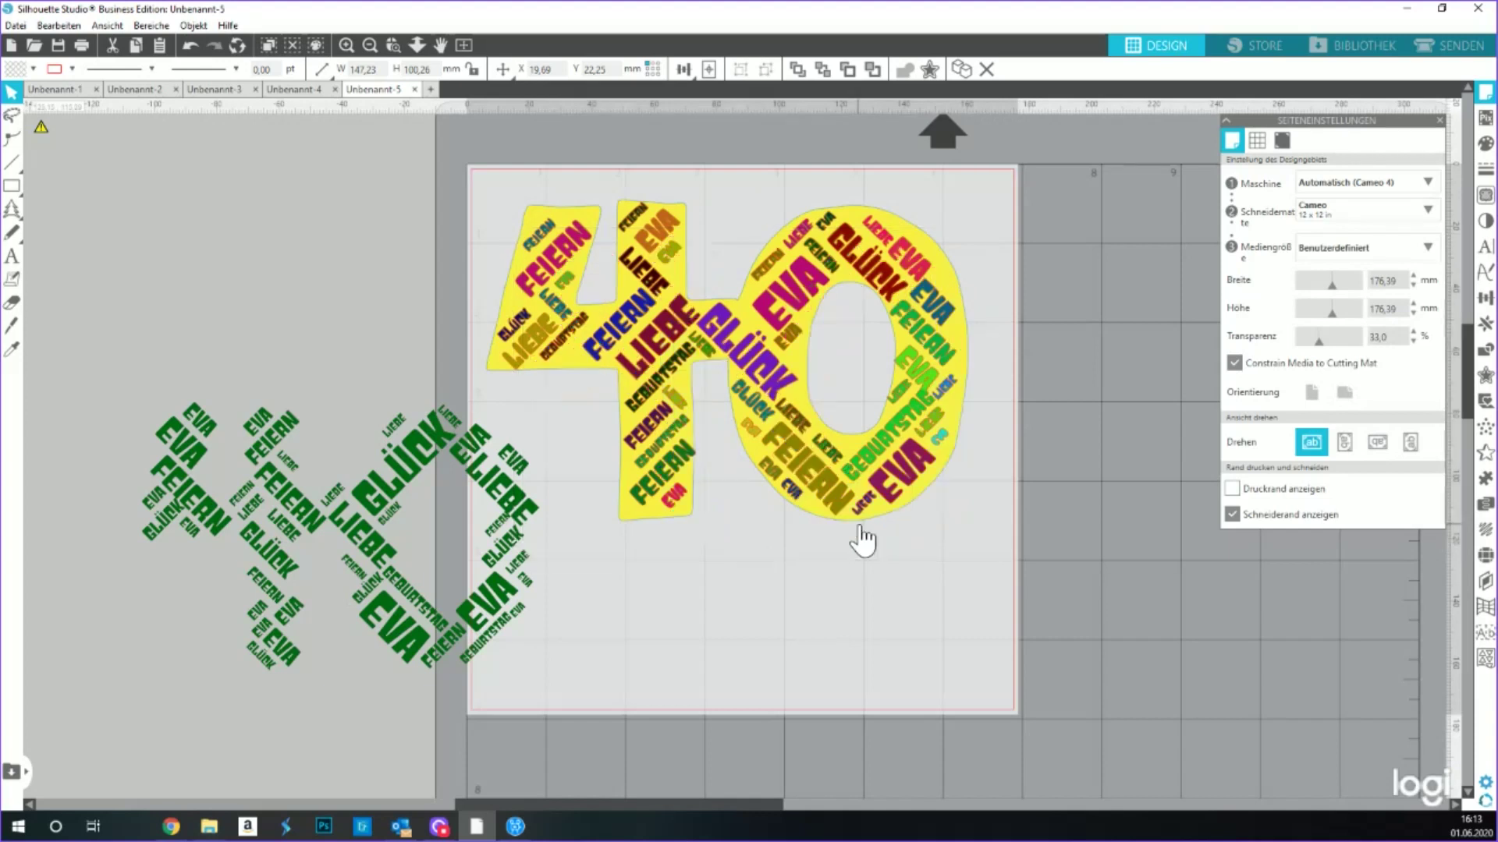
drag(858, 524, 862, 532)
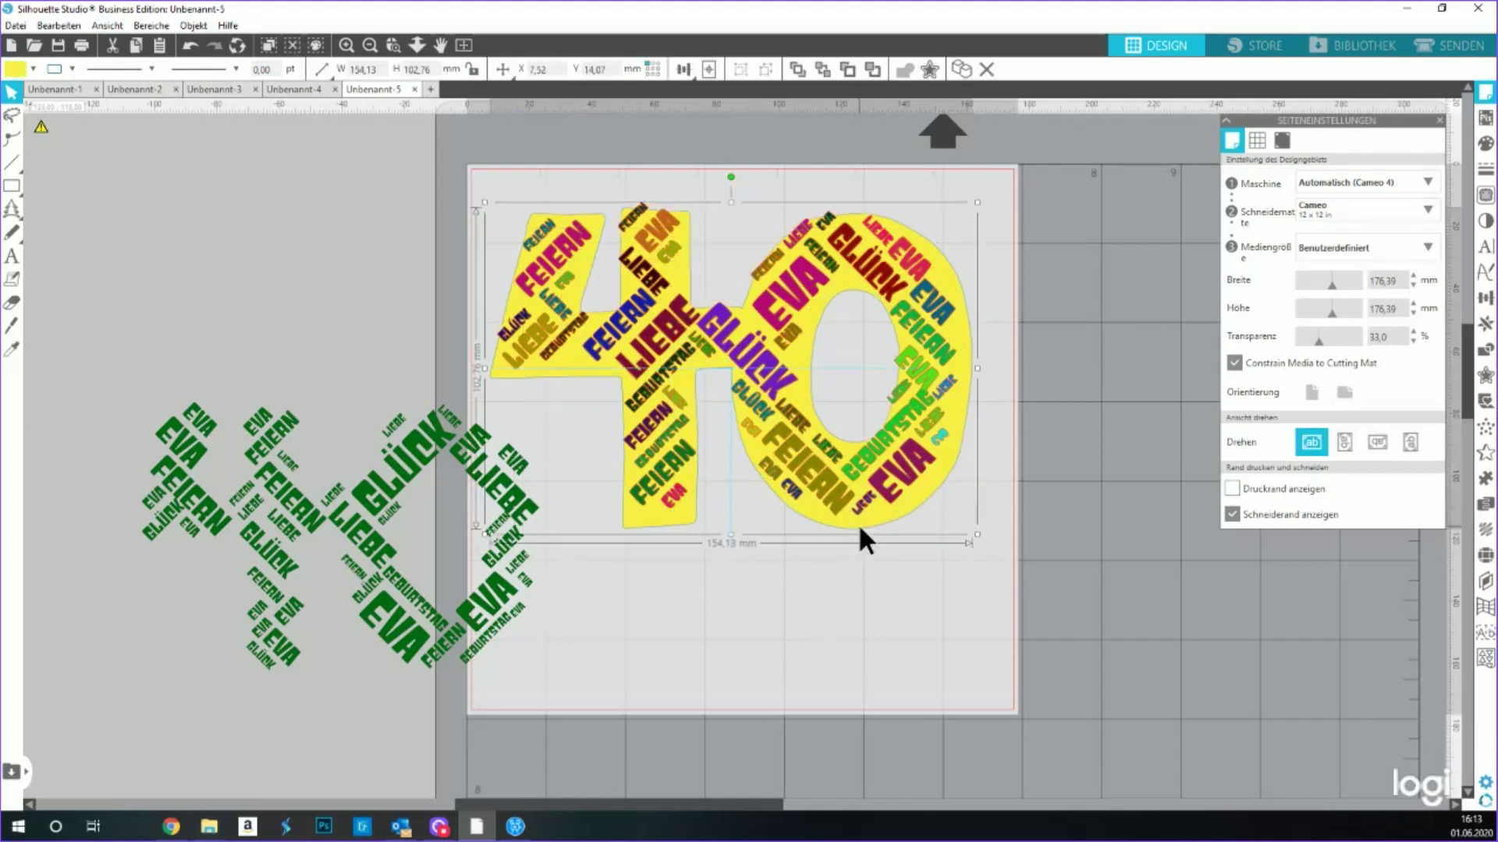
click(185, 48)
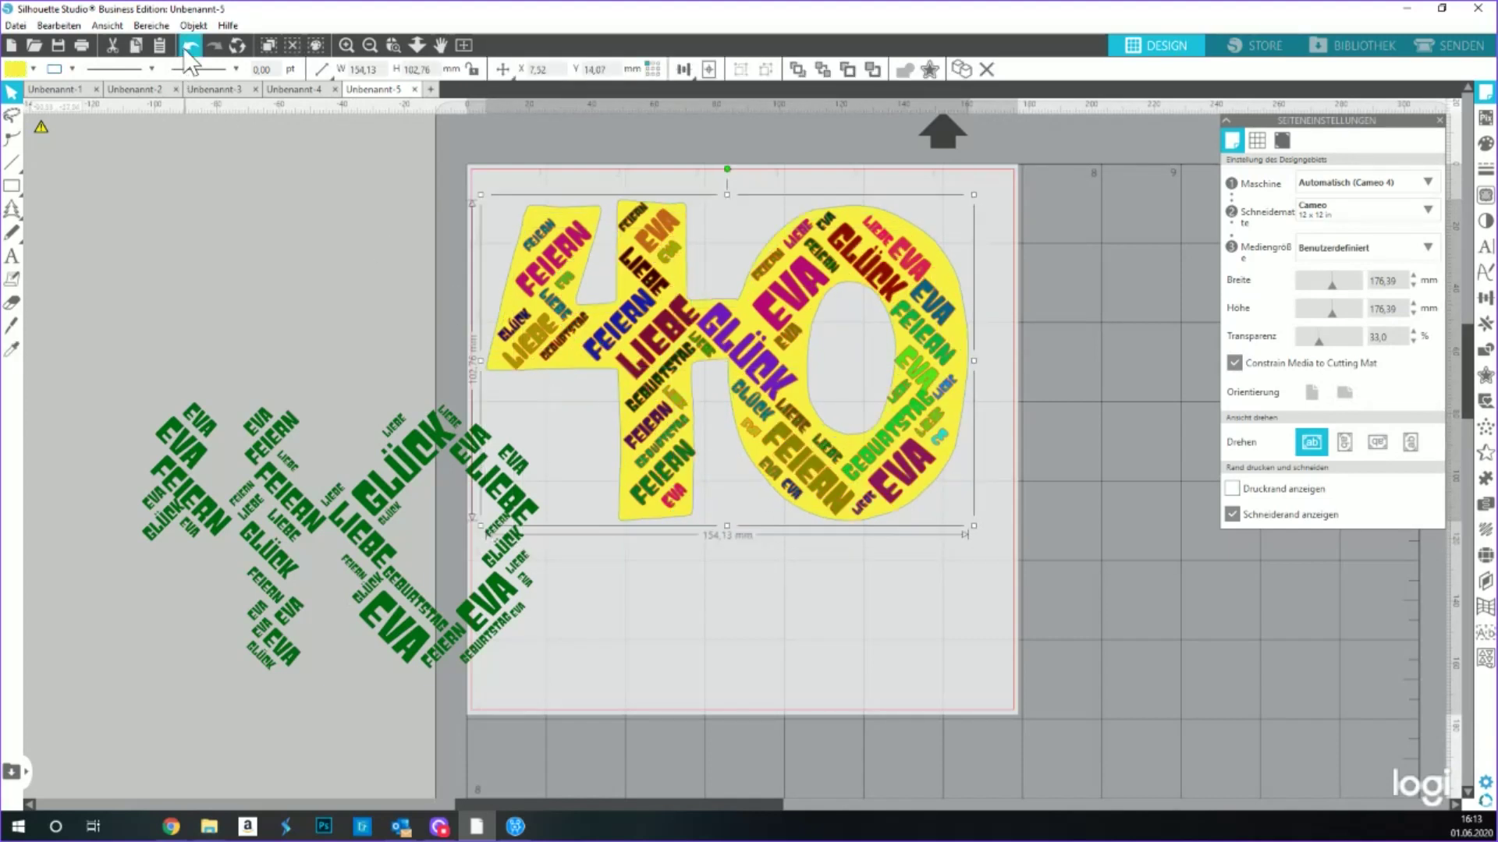
- Duplicate the yellow 40, place it behind the green words and scale it to about 134 mm wide
key(ctrl+d)
drag(913, 531, 489, 675)
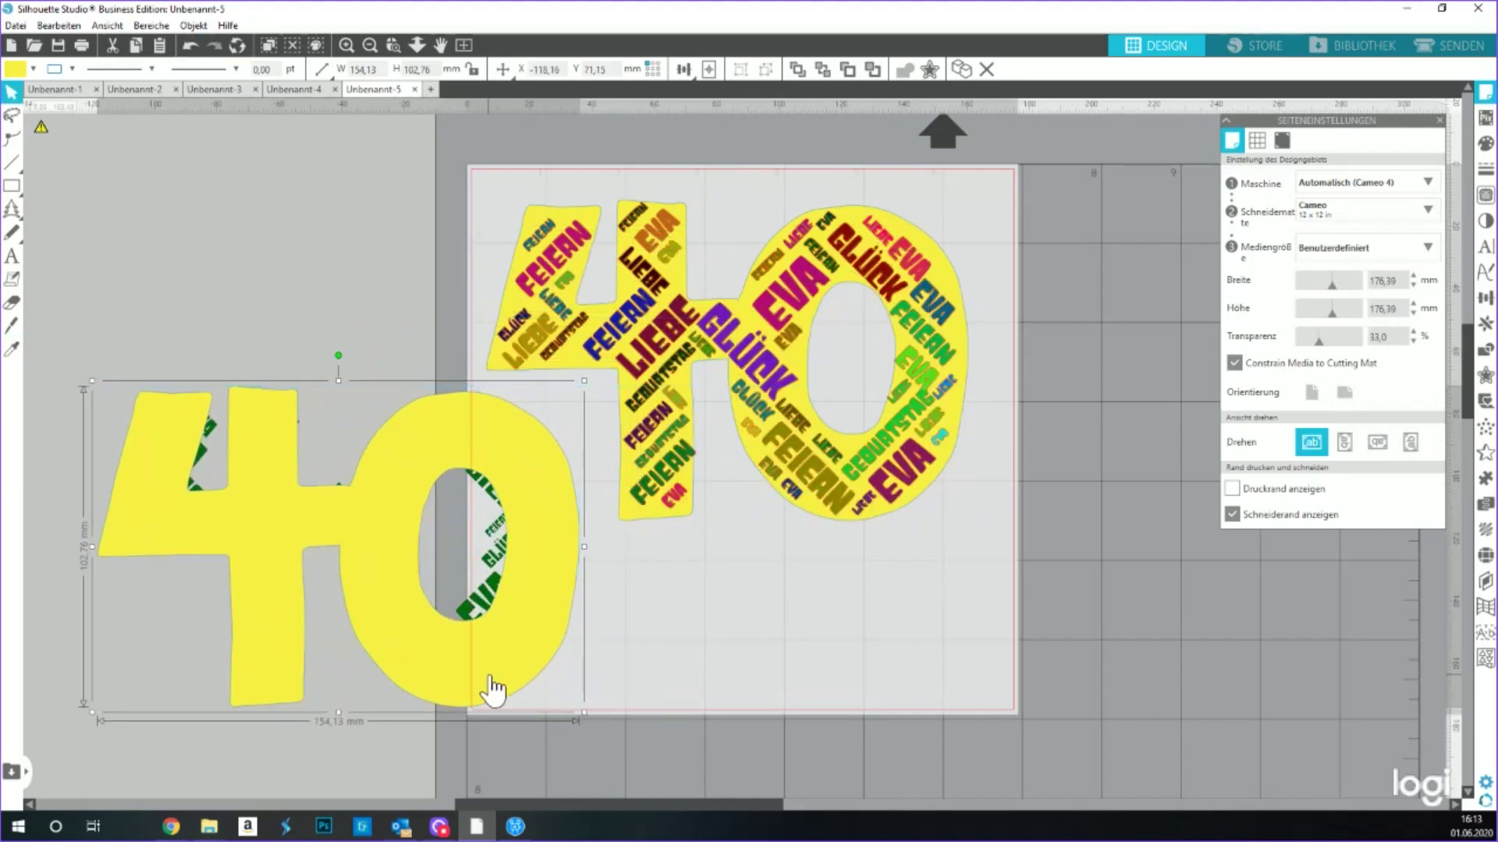
right_click(489, 676)
click(567, 580)
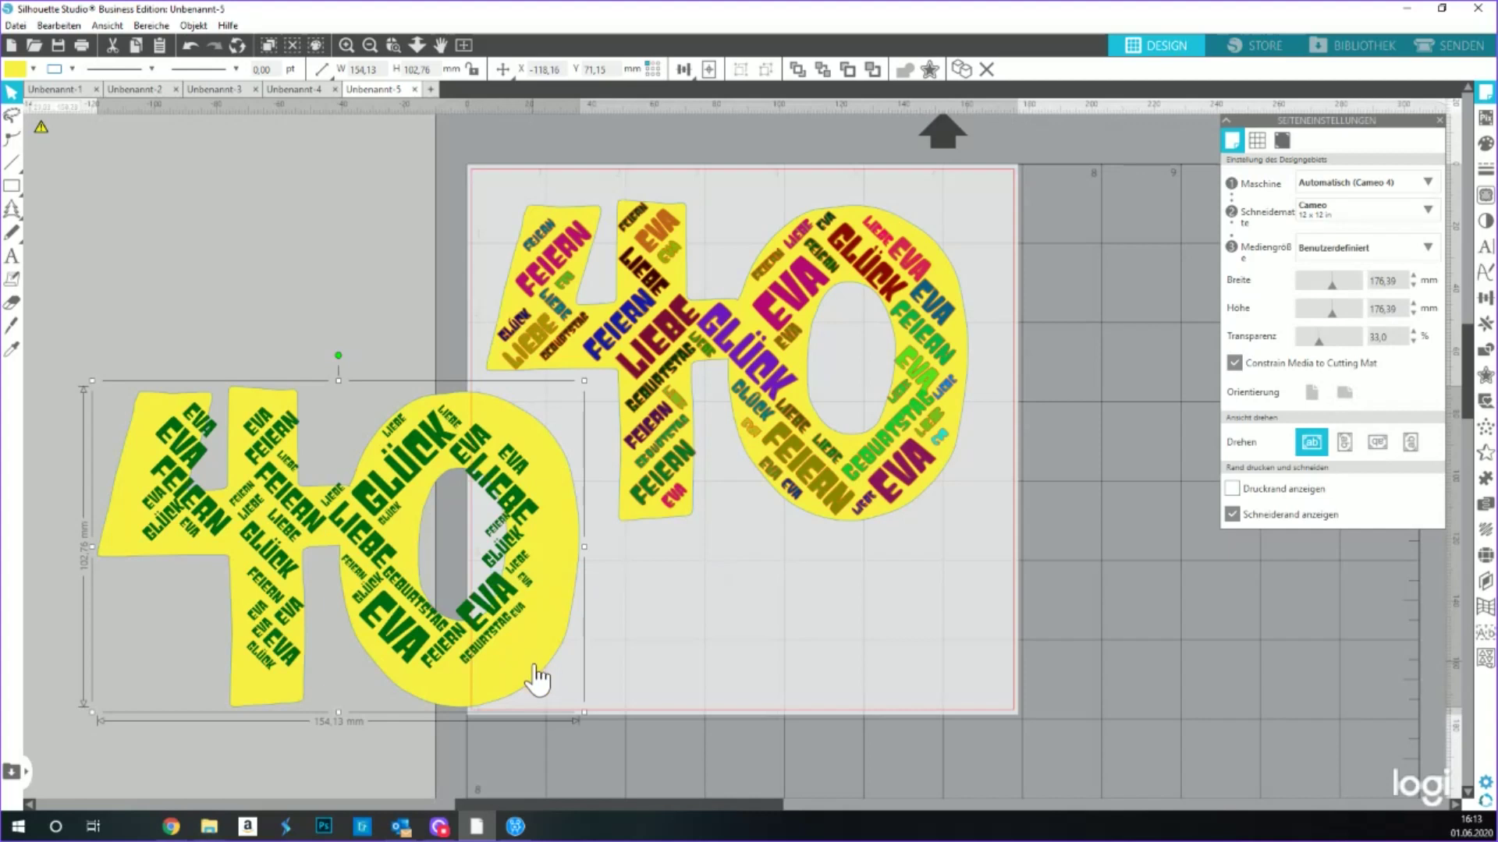
drag(582, 713, 549, 678)
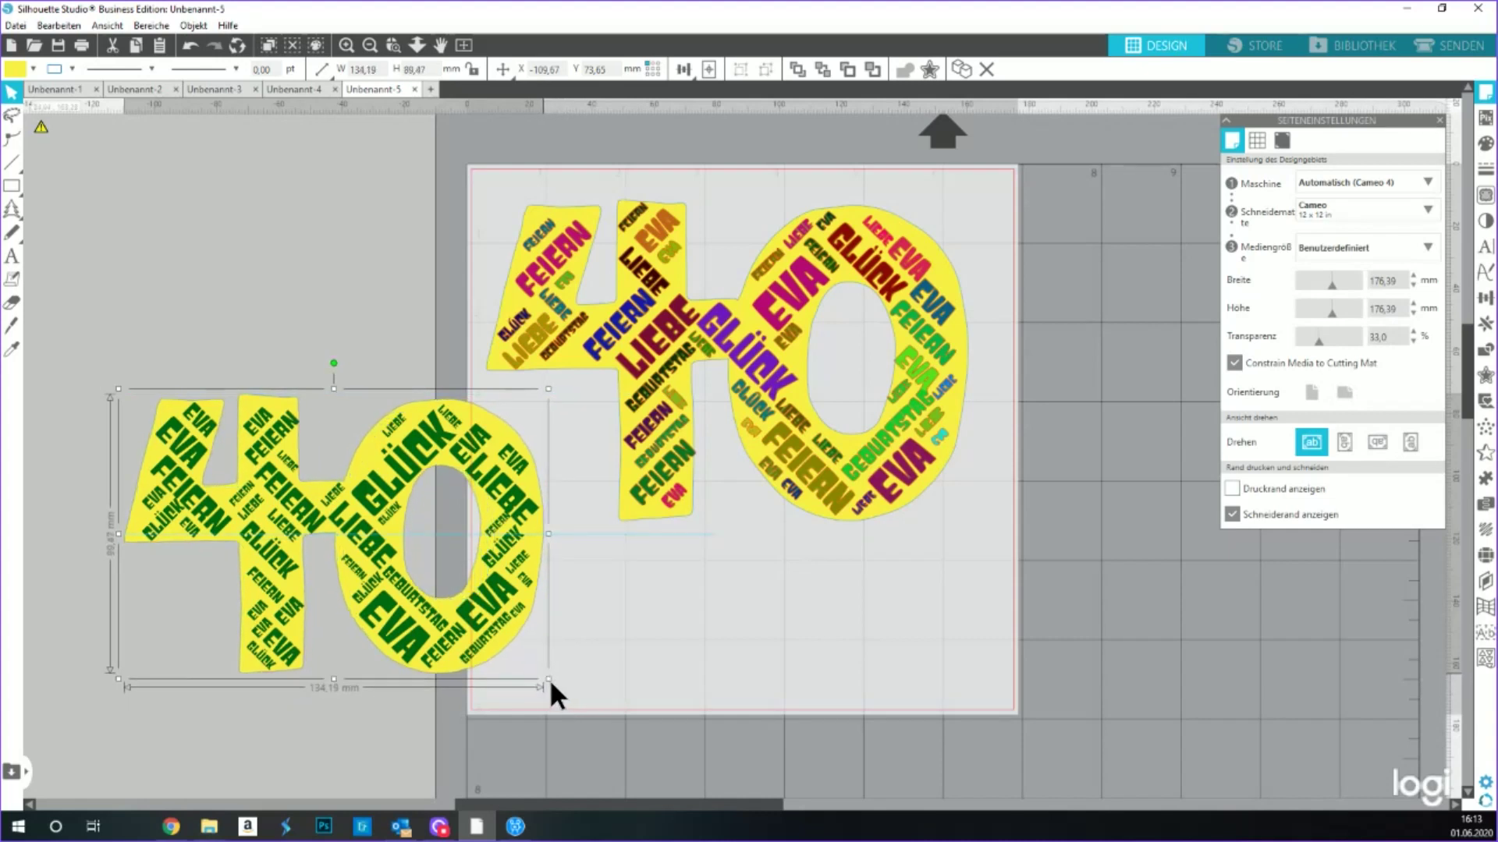
- Move the green word cloud together with its yellow 40 backing into a new document
click(686, 673)
click(659, 317)
drag(444, 156, 947, 362)
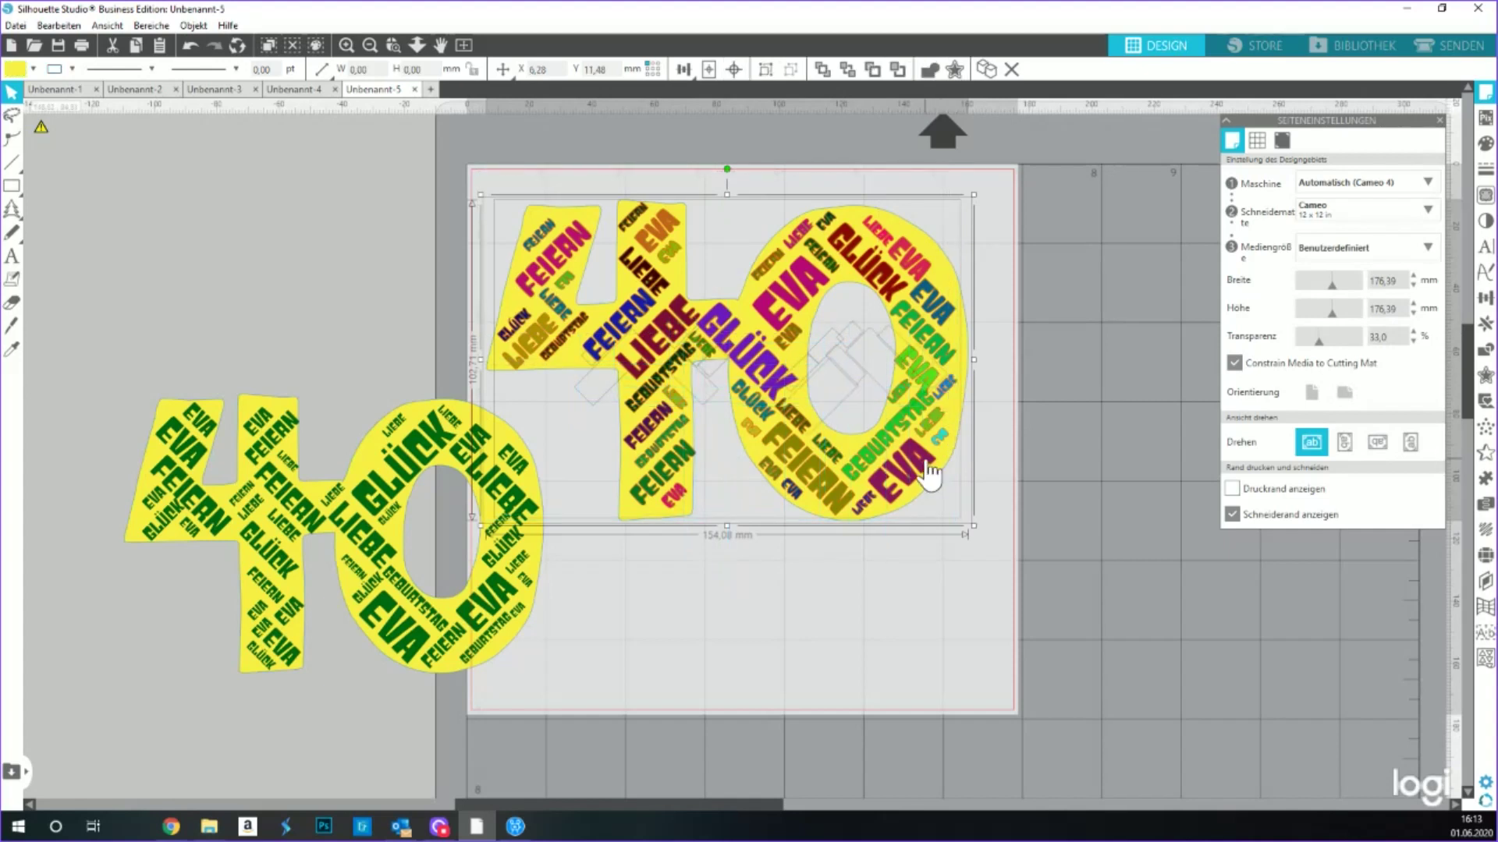
click(103, 404)
drag(102, 404, 569, 710)
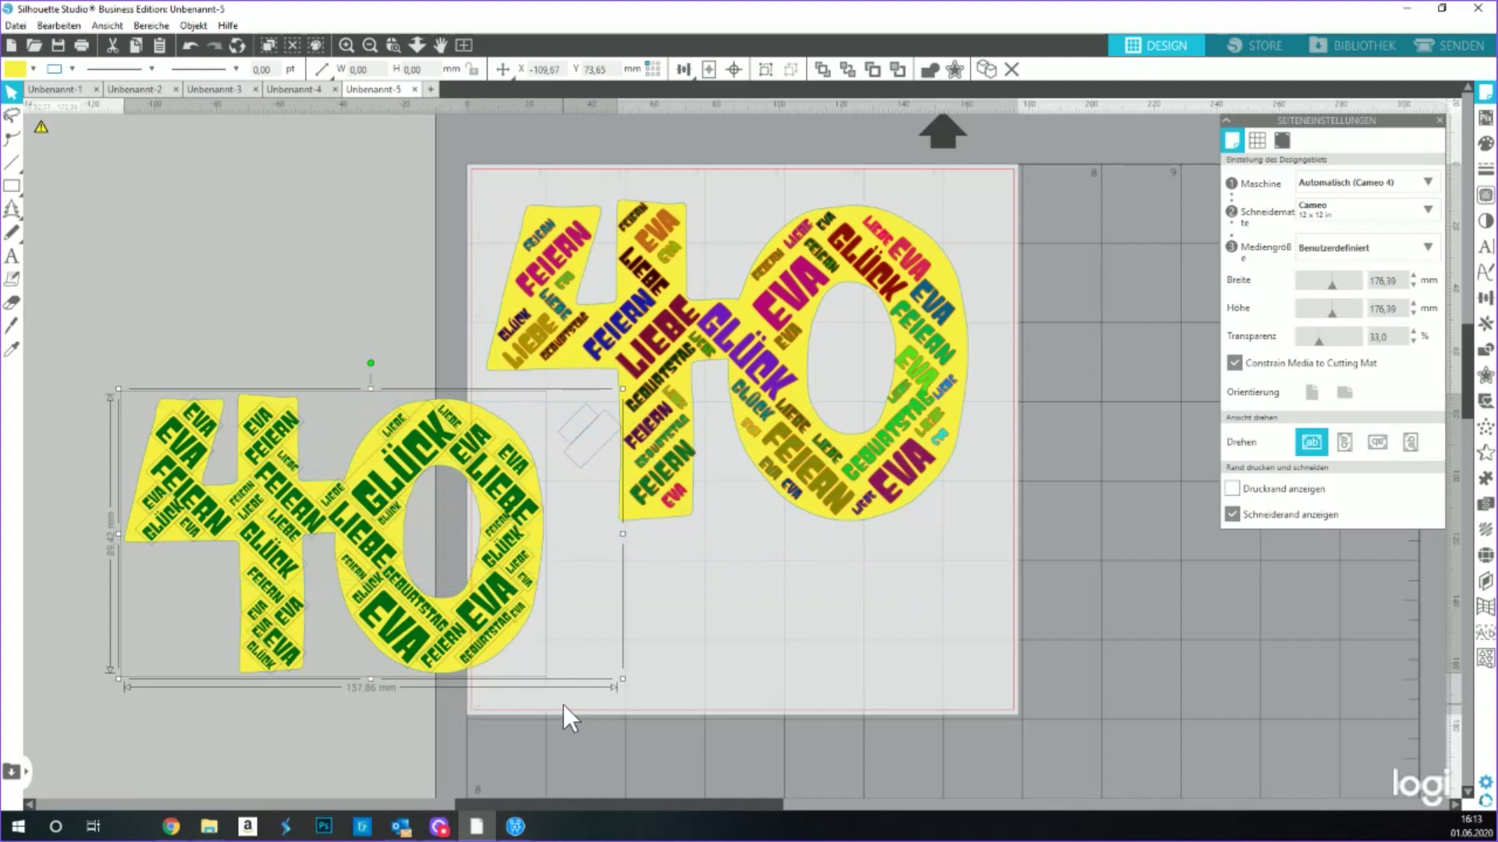
key(Delete)
click(429, 96)
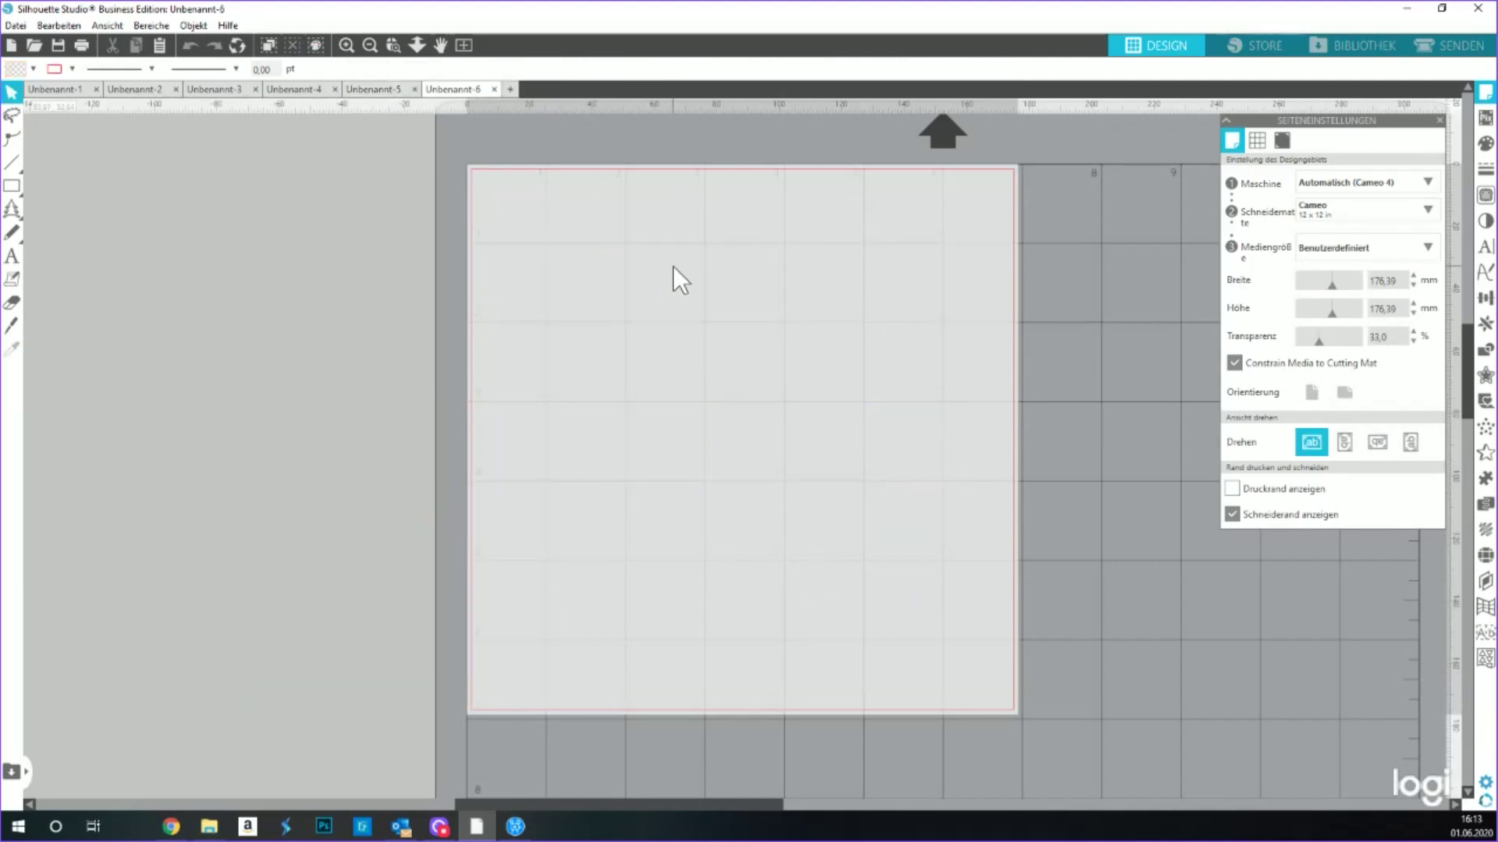
key(ctrl+v)
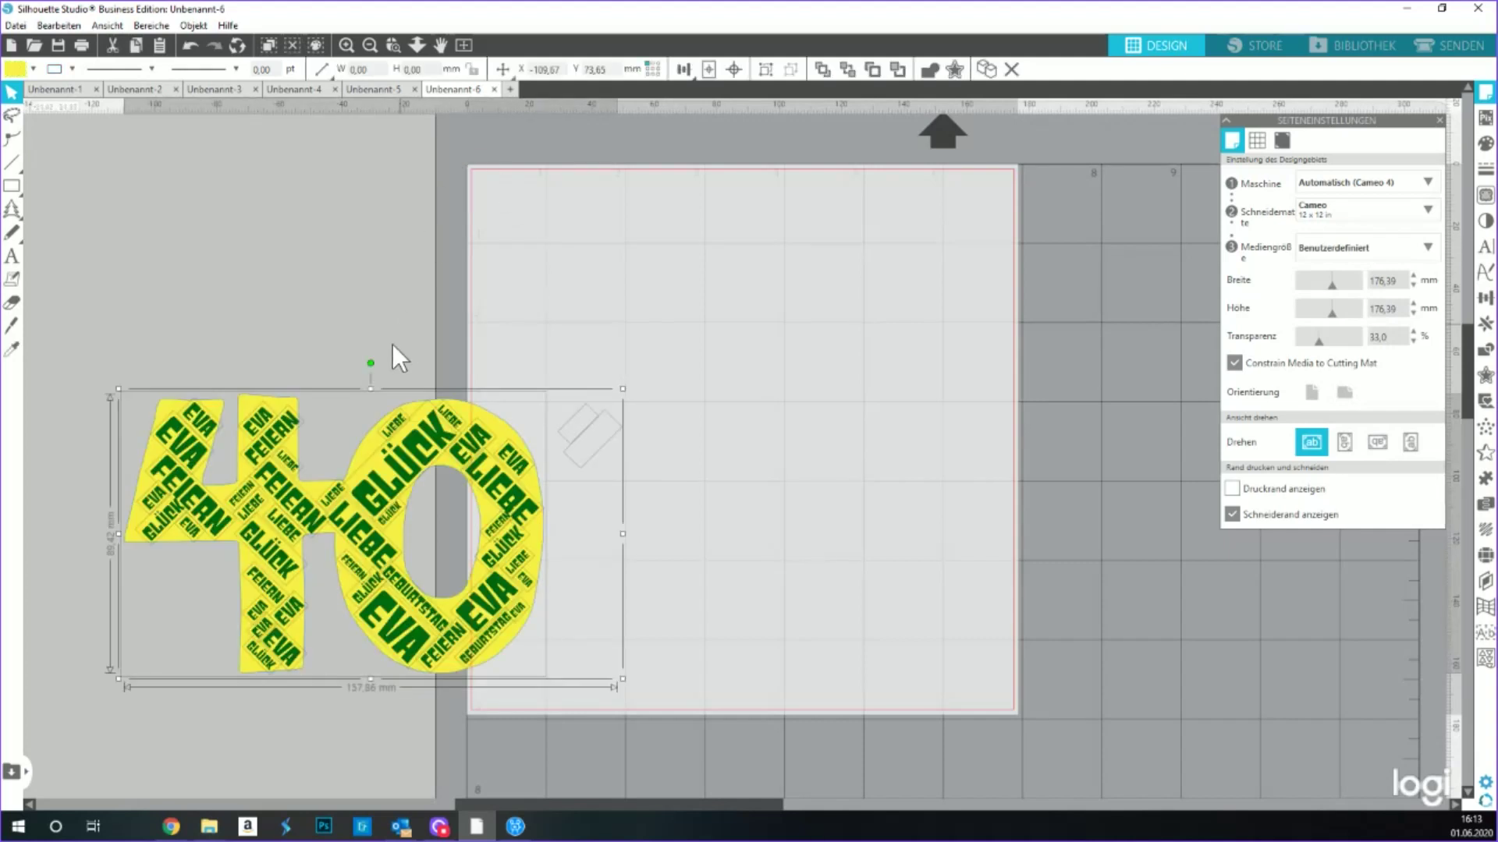
- Remove the stray outlines beside the green-and-yellow 40 and place the whole design on the page
click(569, 386)
drag(569, 475, 645, 511)
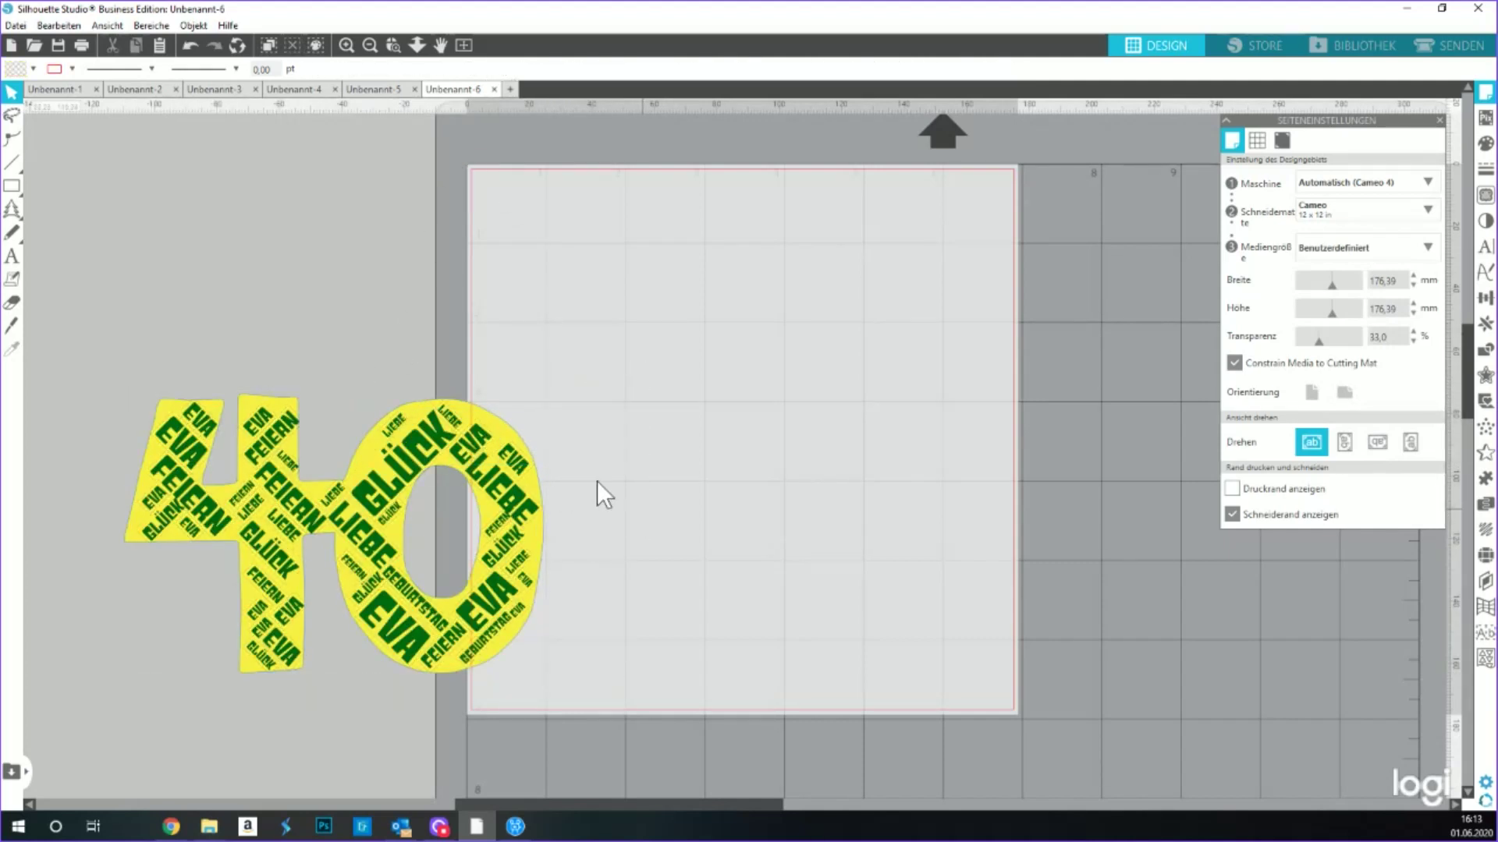
drag(89, 349, 569, 722)
drag(494, 675, 898, 490)
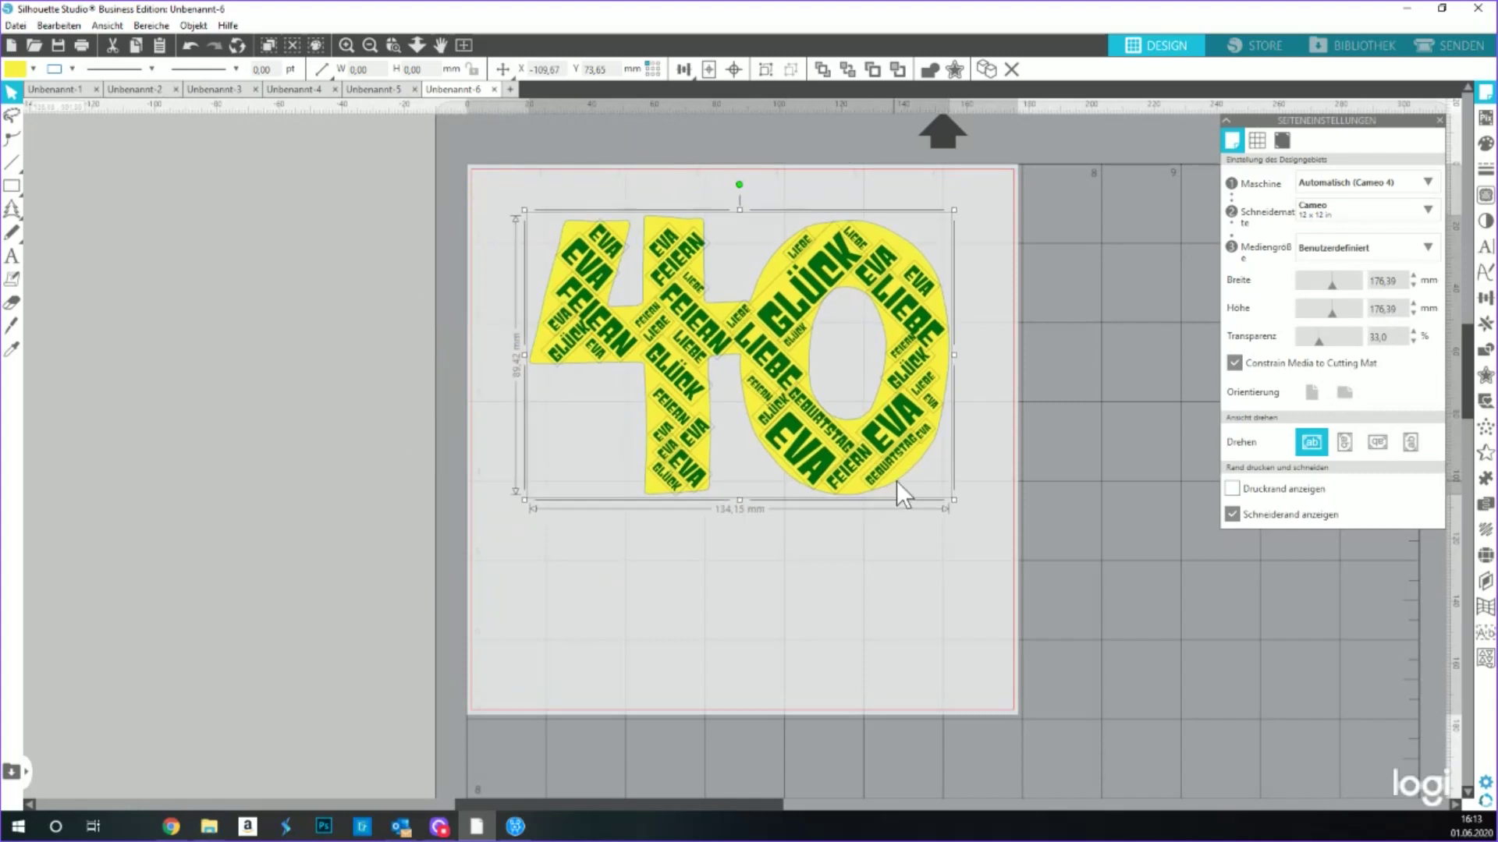
- Set the media size to A4 and enlarge the 40 design to about 190 mm wide within the page
click(1326, 254)
click(1340, 382)
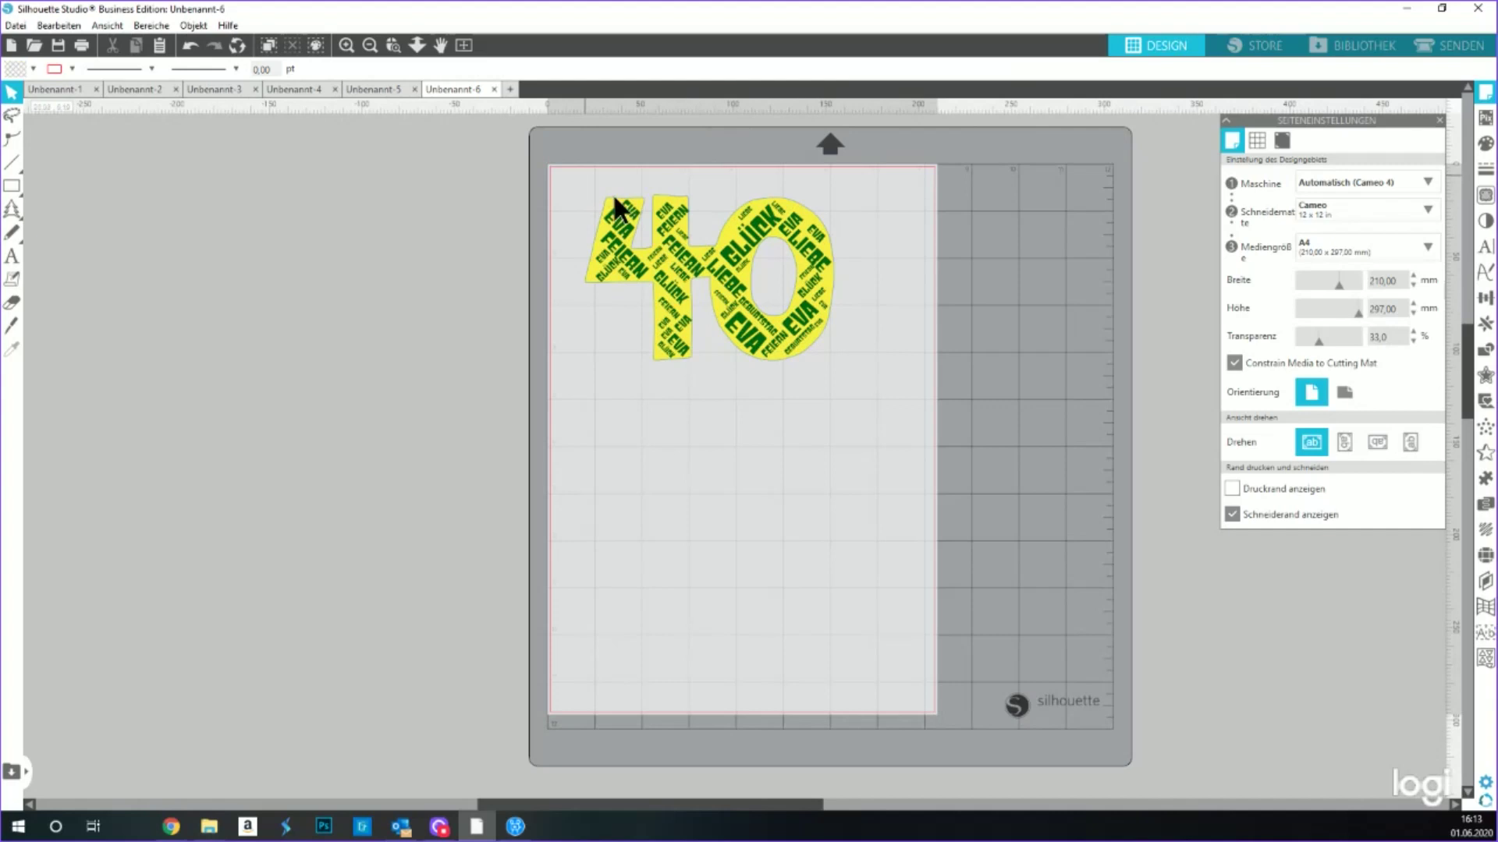
drag(839, 365, 925, 460)
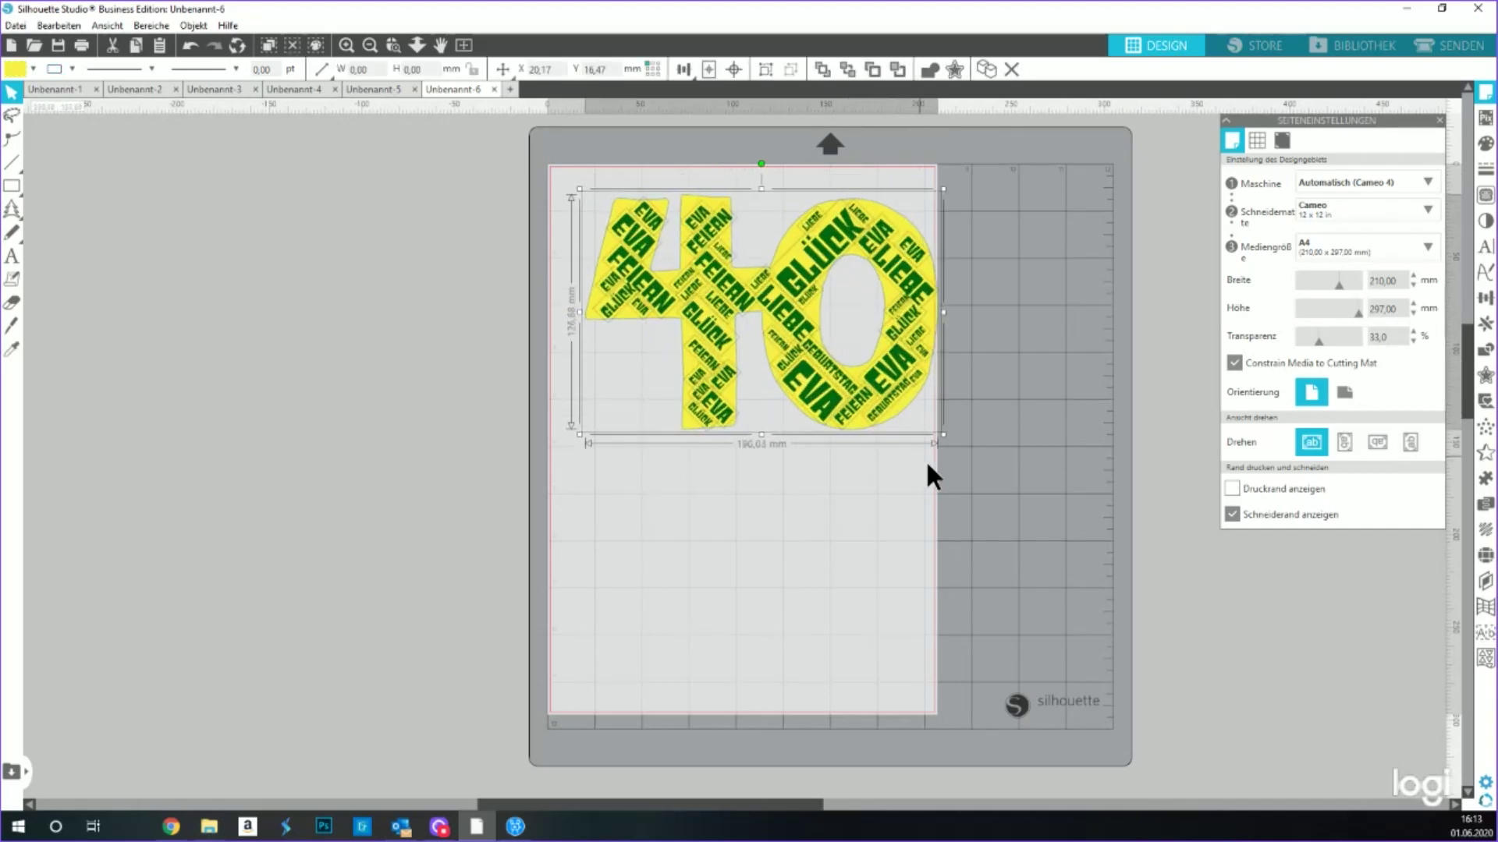
click(846, 449)
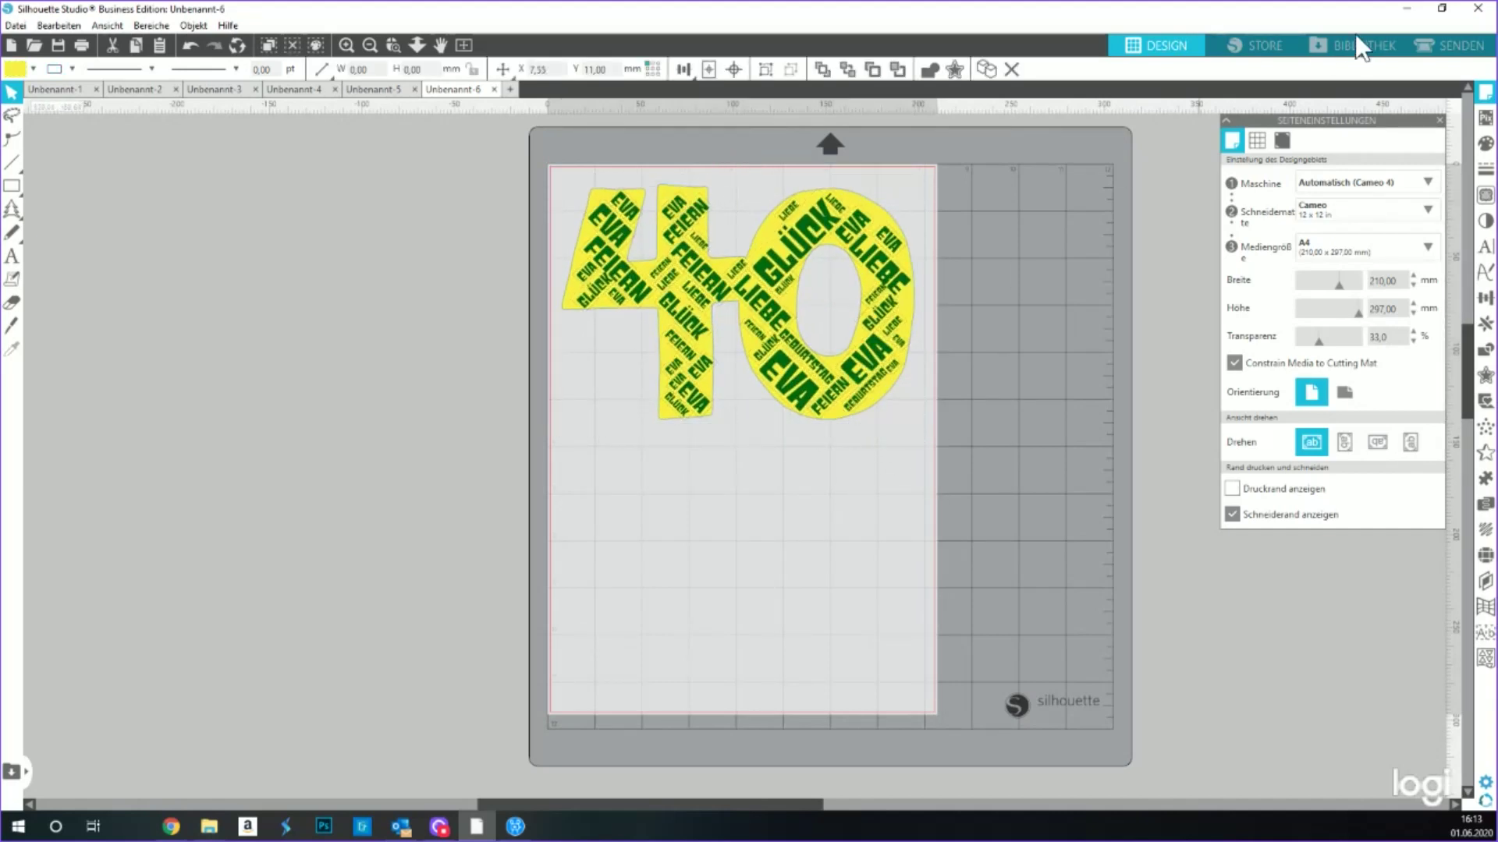
- Check the 40 design's cut settings in the send view, and return to the design view
click(1452, 46)
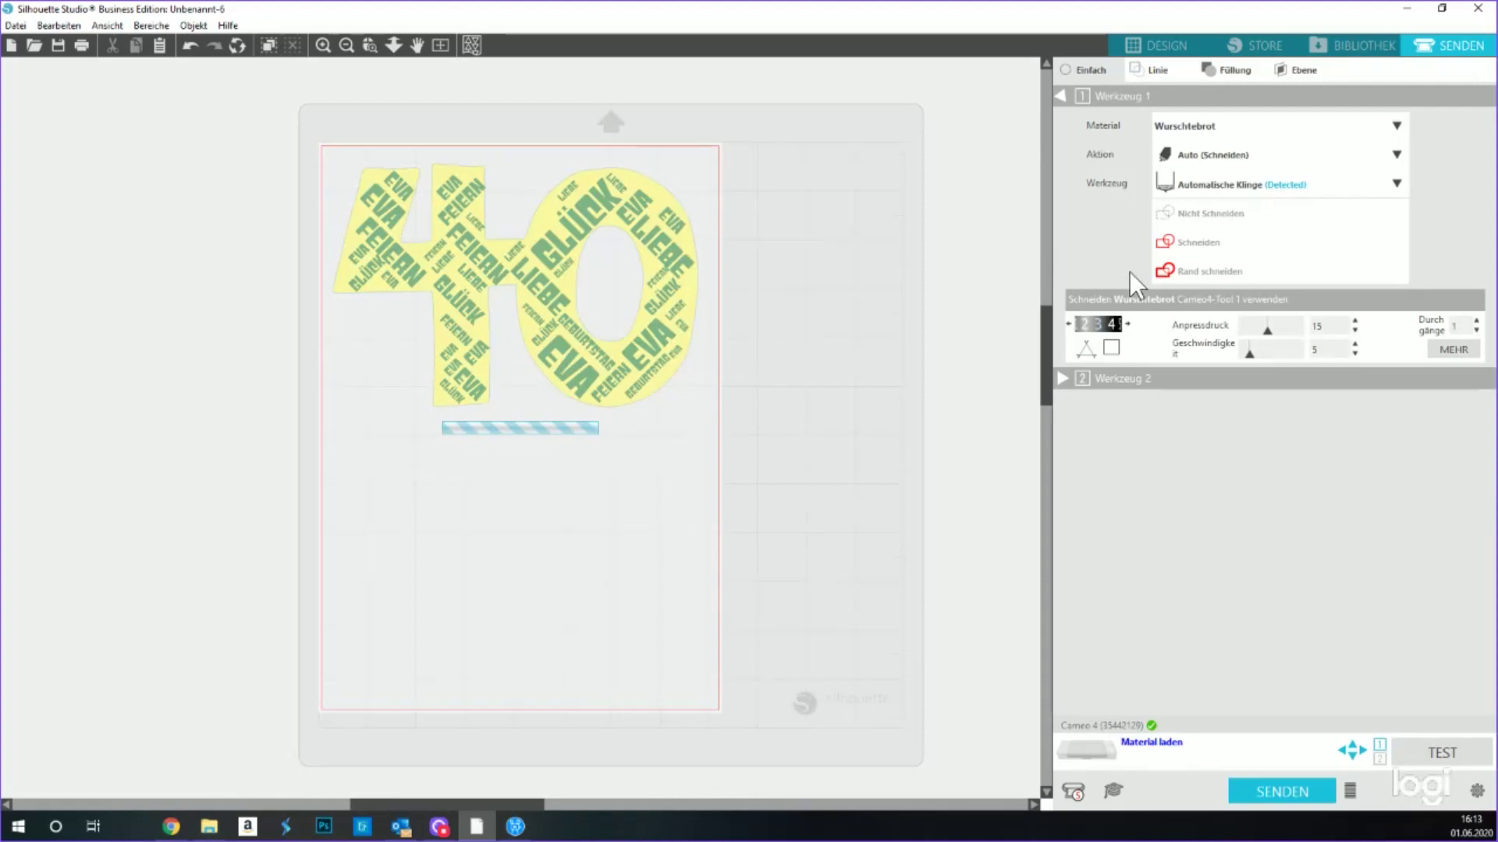
click(1172, 51)
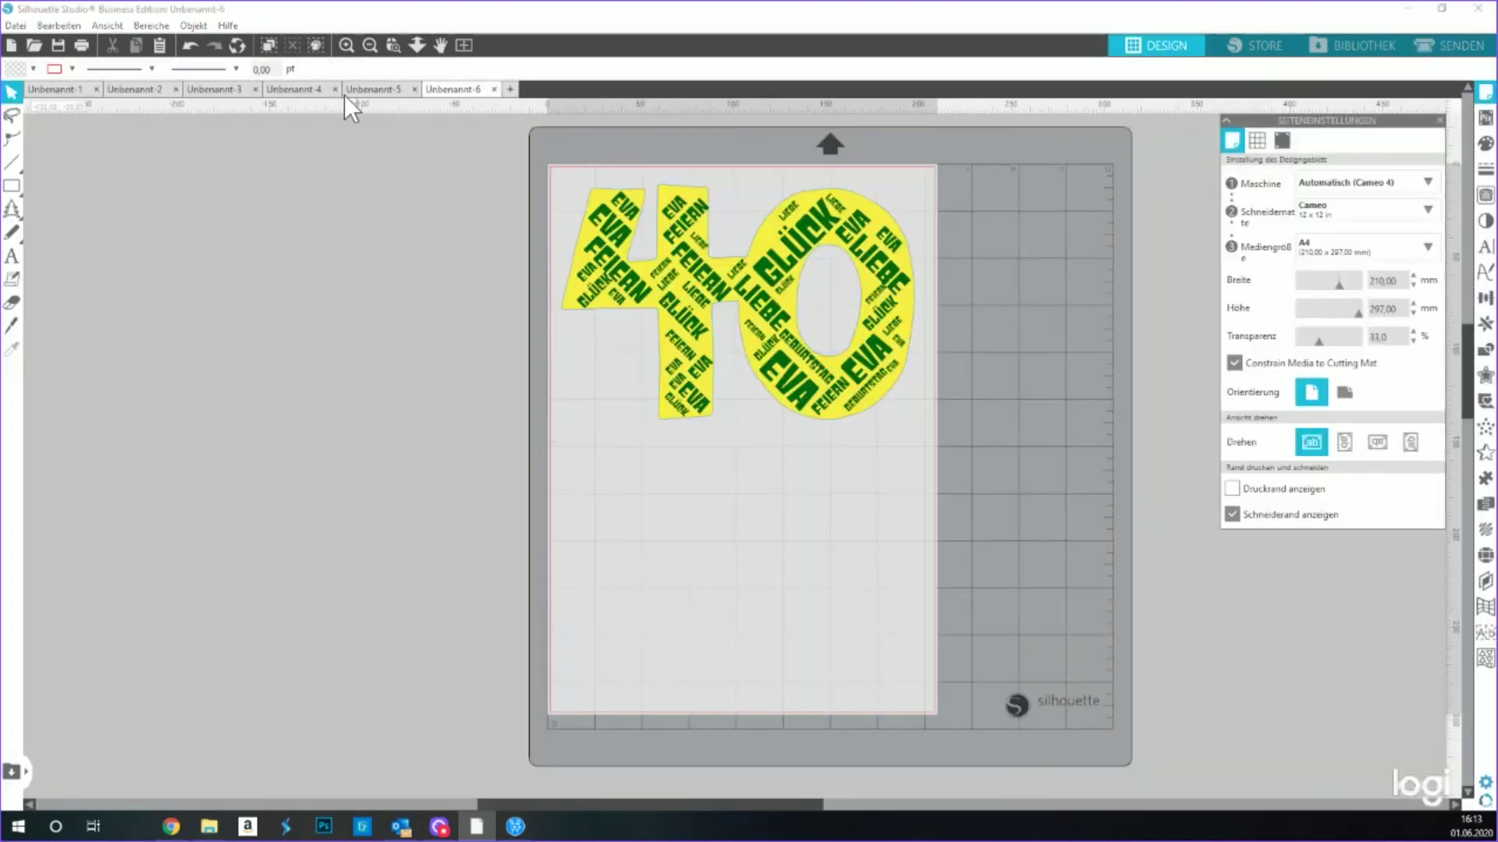
- Close the butterfly document Unbenannt-3
click(234, 89)
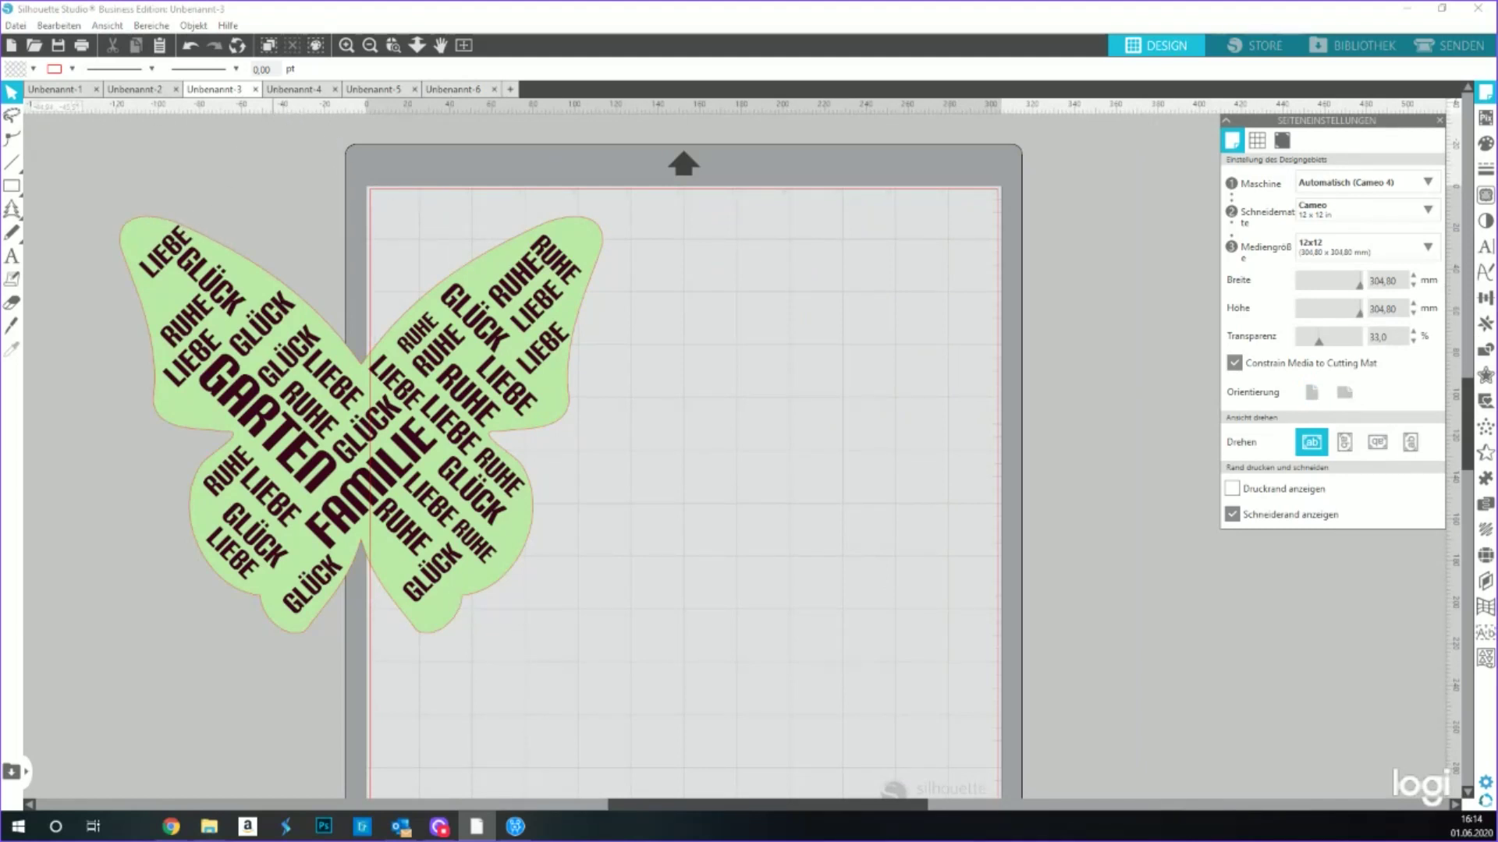
click(255, 90)
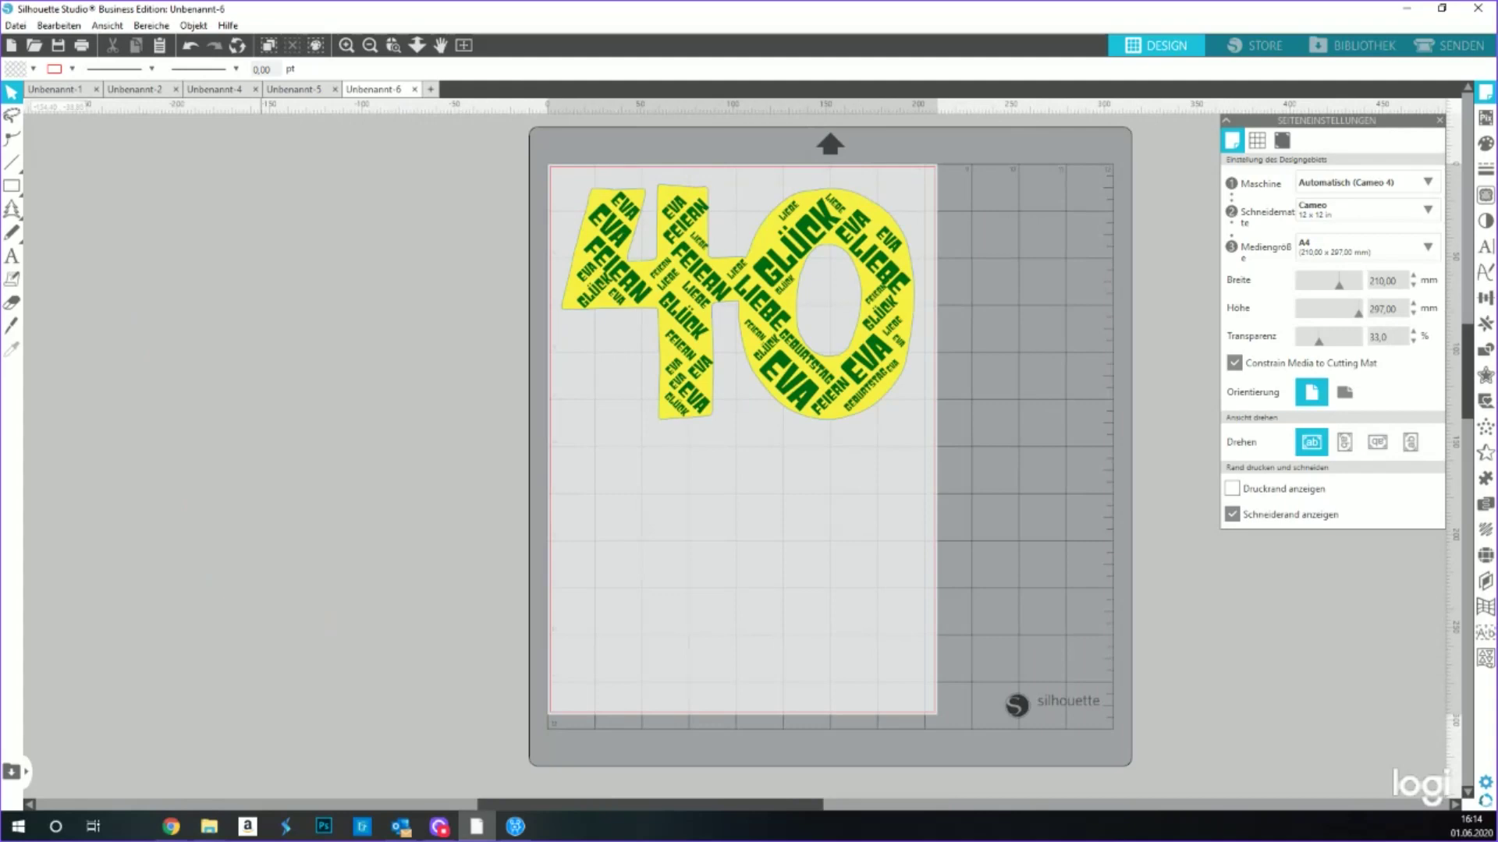
- Review the finished butterfly in Unbenannt-2 and the two 40 designs in Unbenannt-5 and Unbenannt-6
click(137, 89)
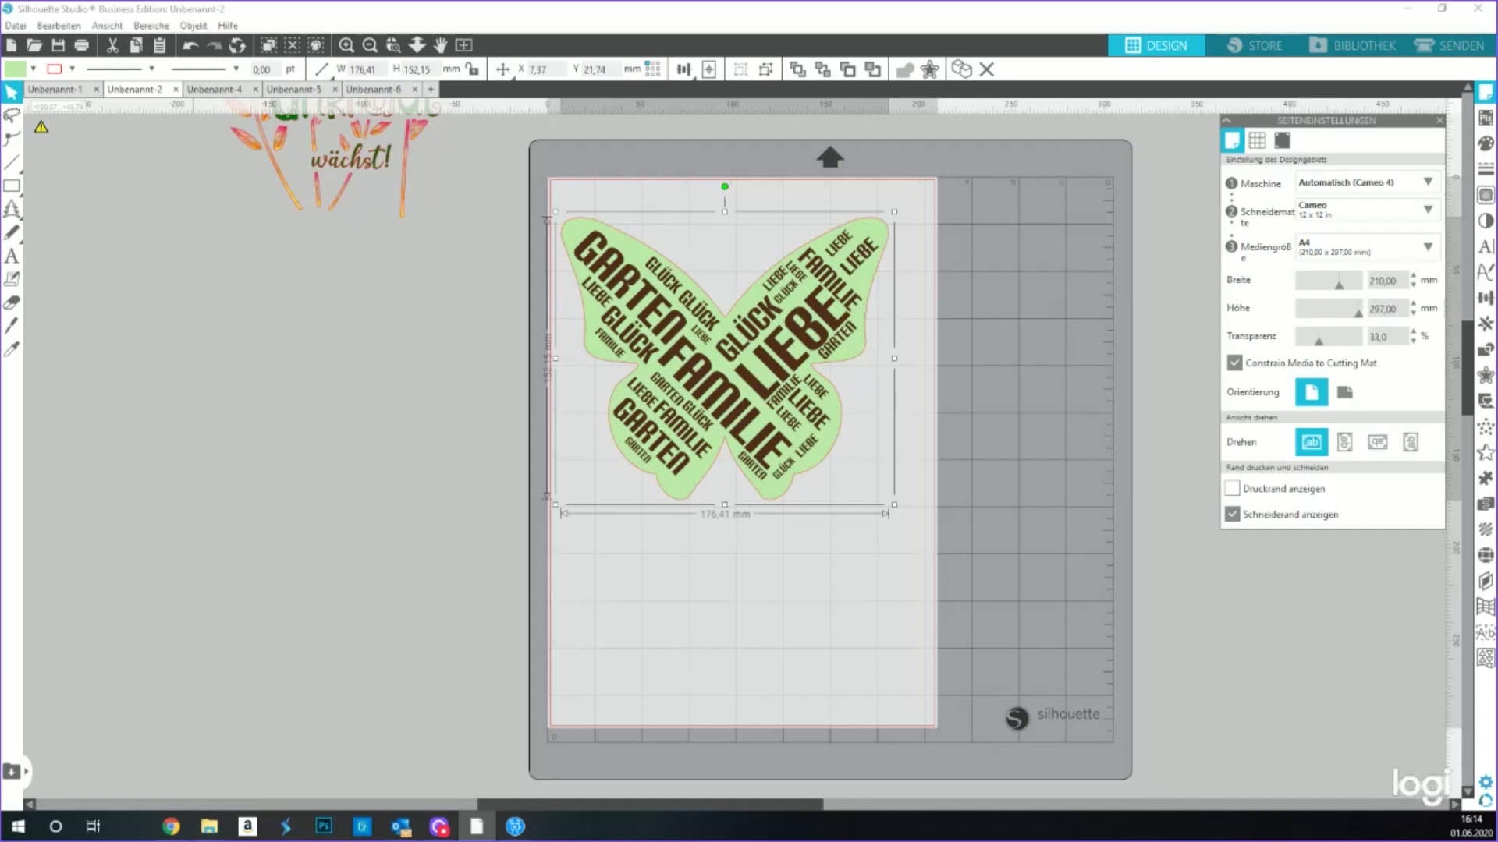
click(1365, 248)
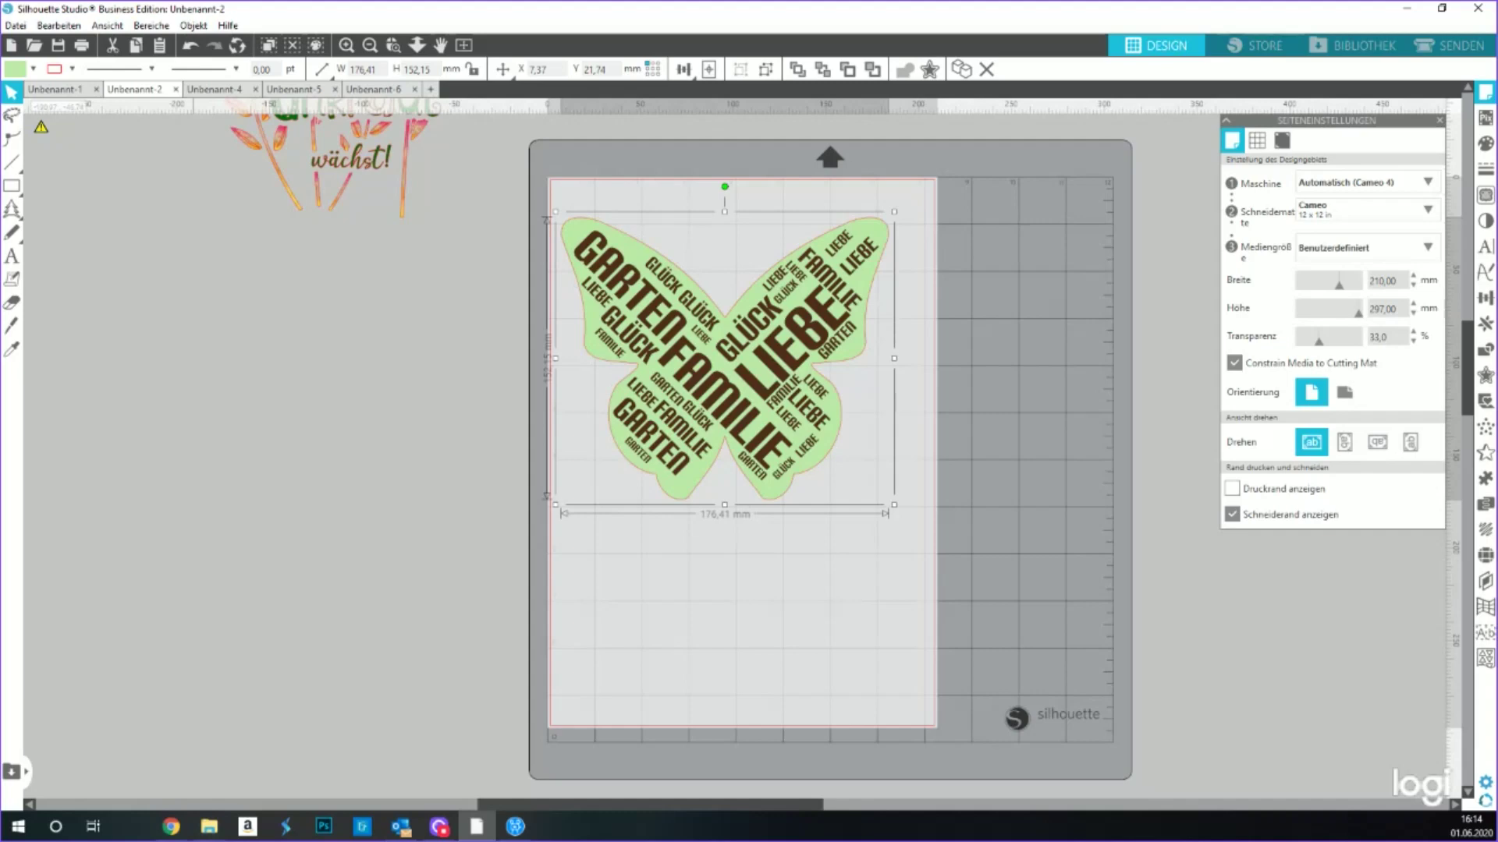
click(296, 90)
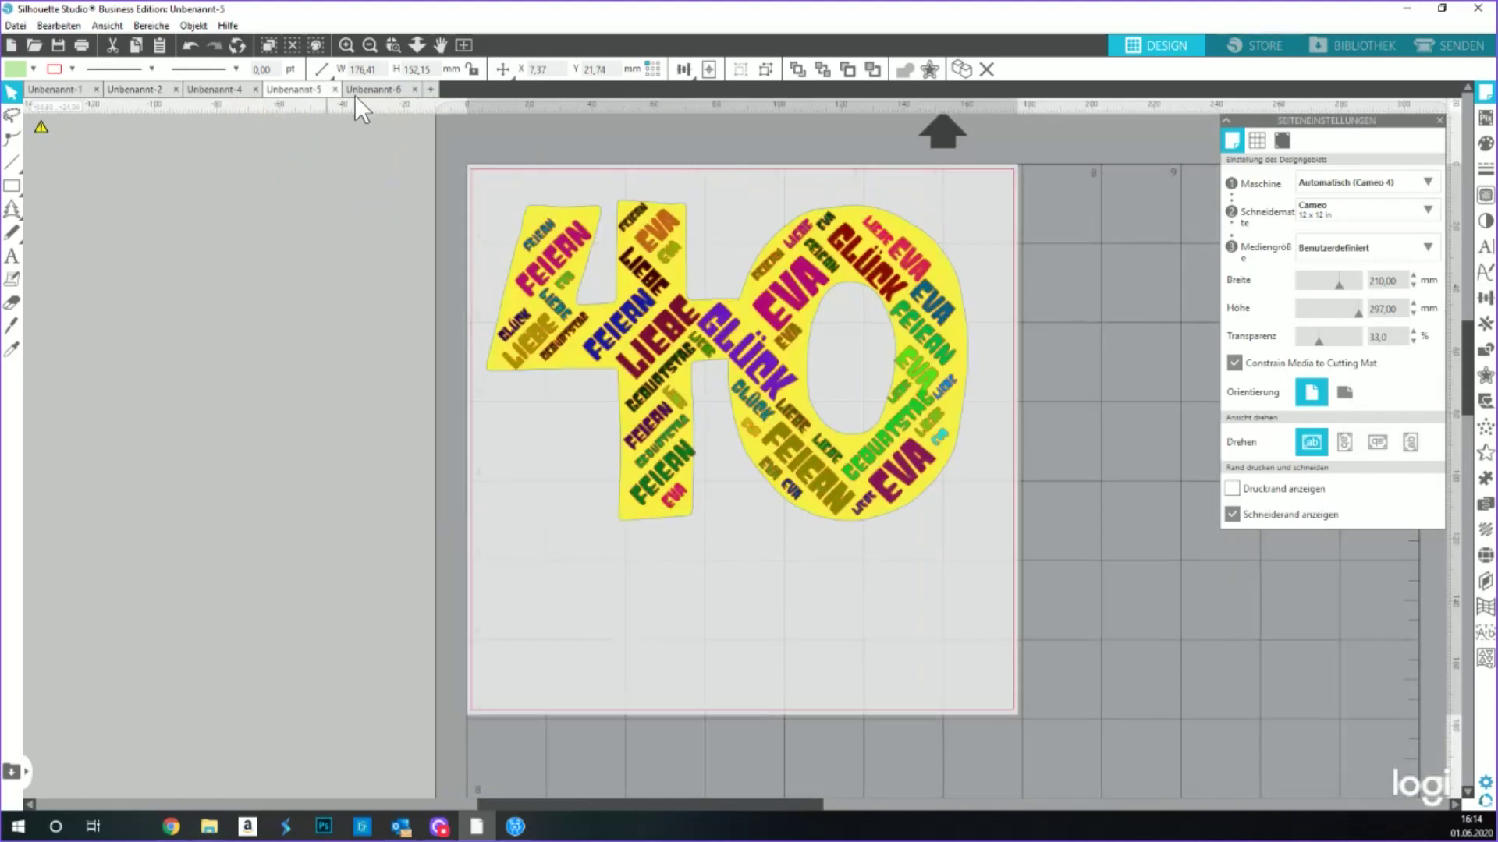
click(373, 92)
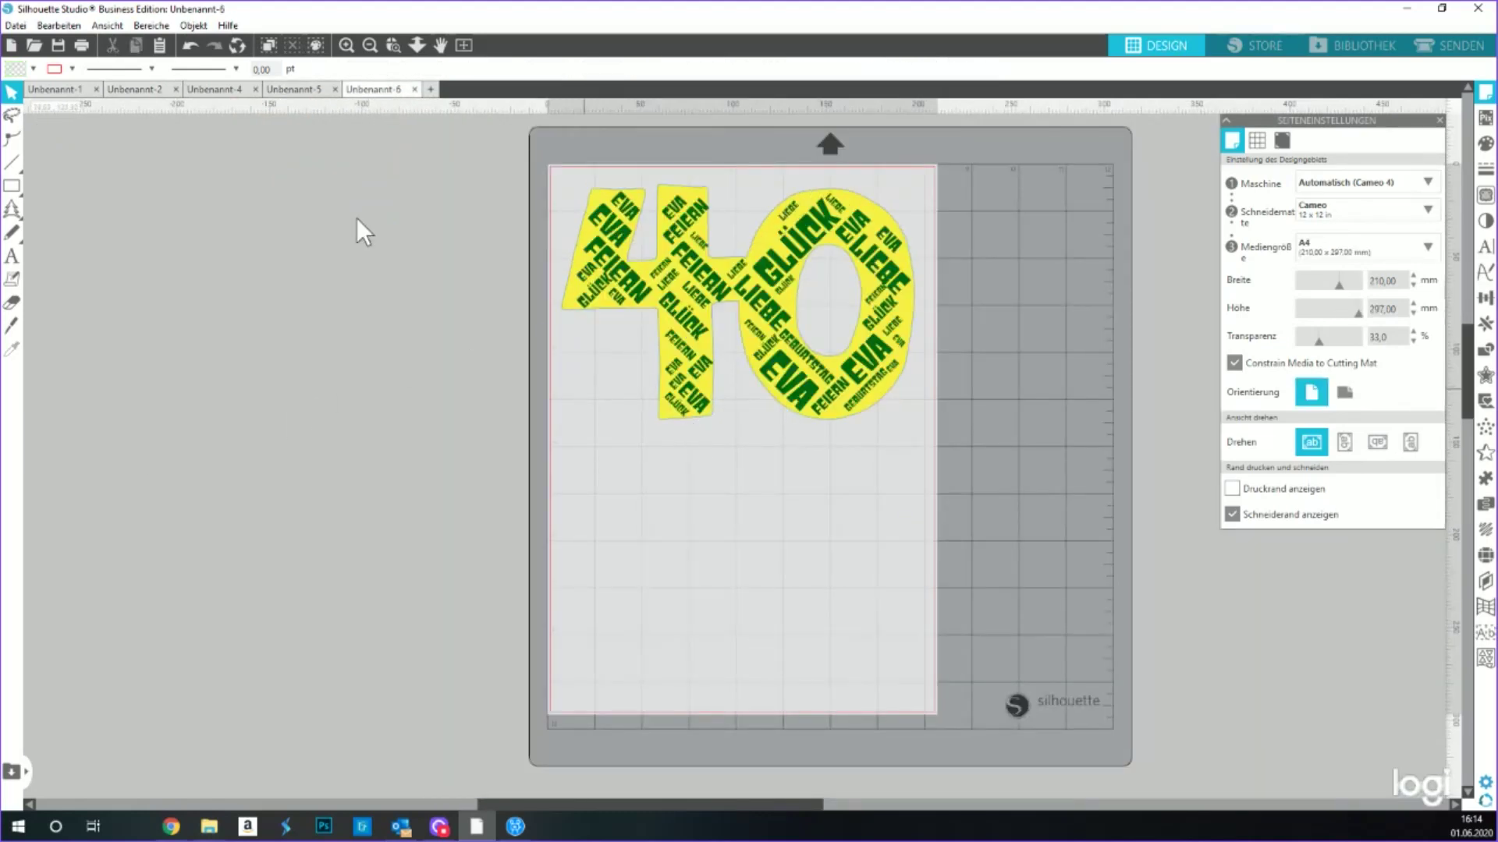
- Switch to Word Cloud Maker in Chrome, maximize its window, and review the 40 word cloud with its settings
click(171, 827)
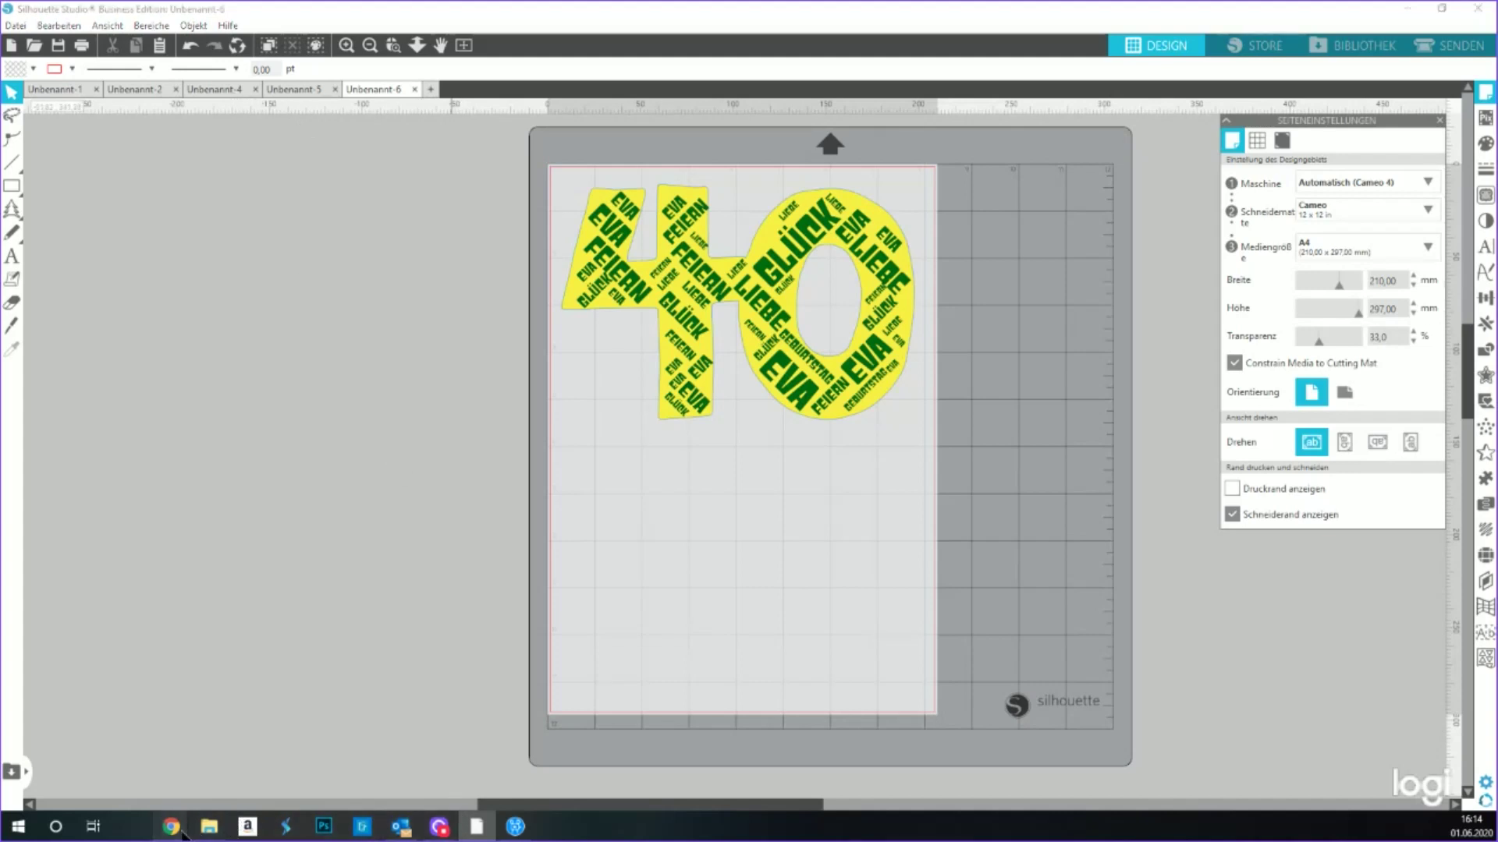
mouse_move(178, 823)
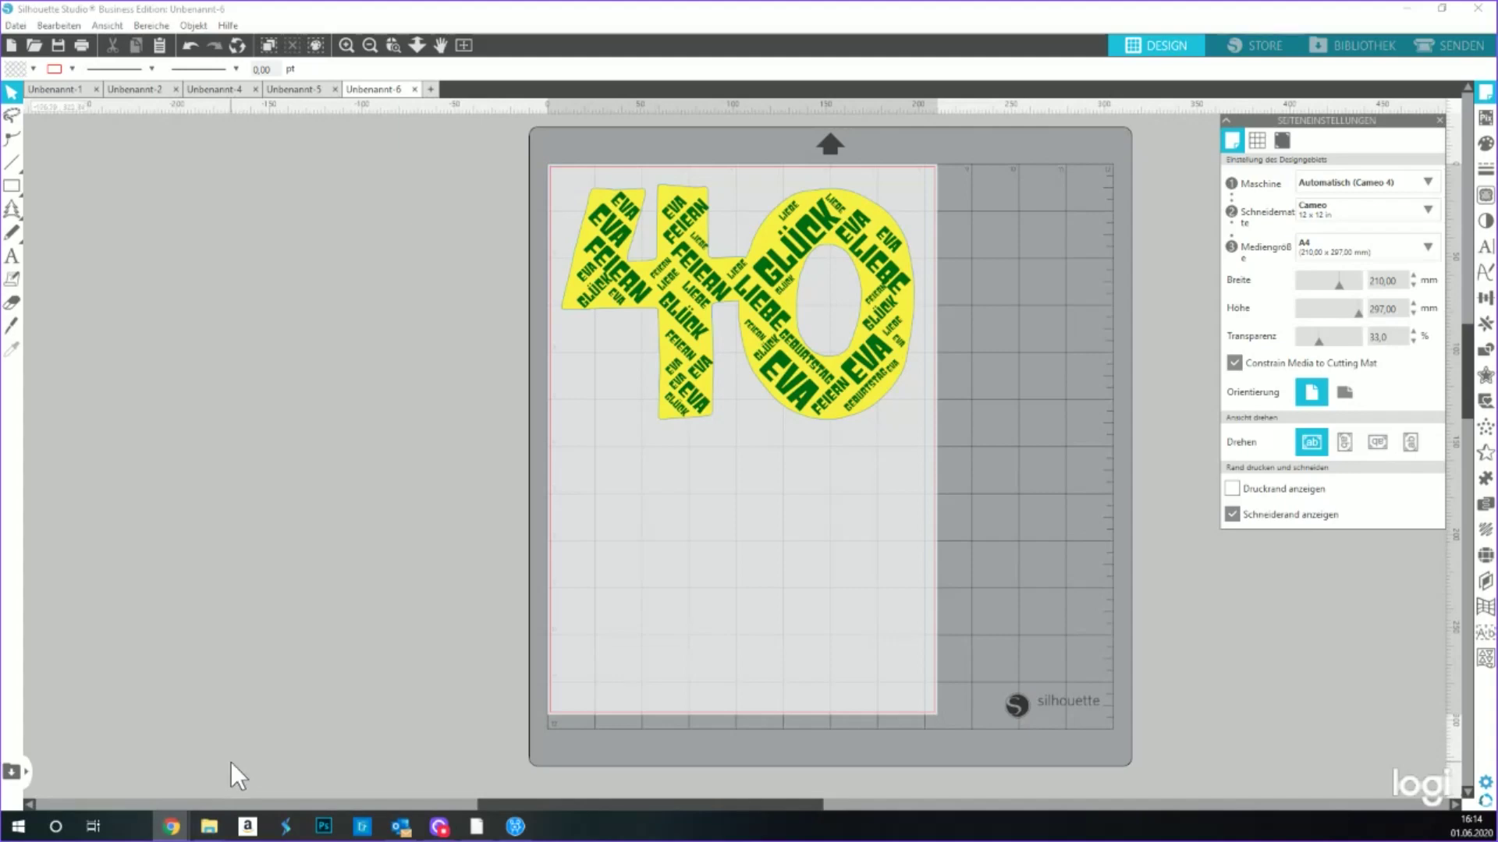
drag(2, 45, 950, 133)
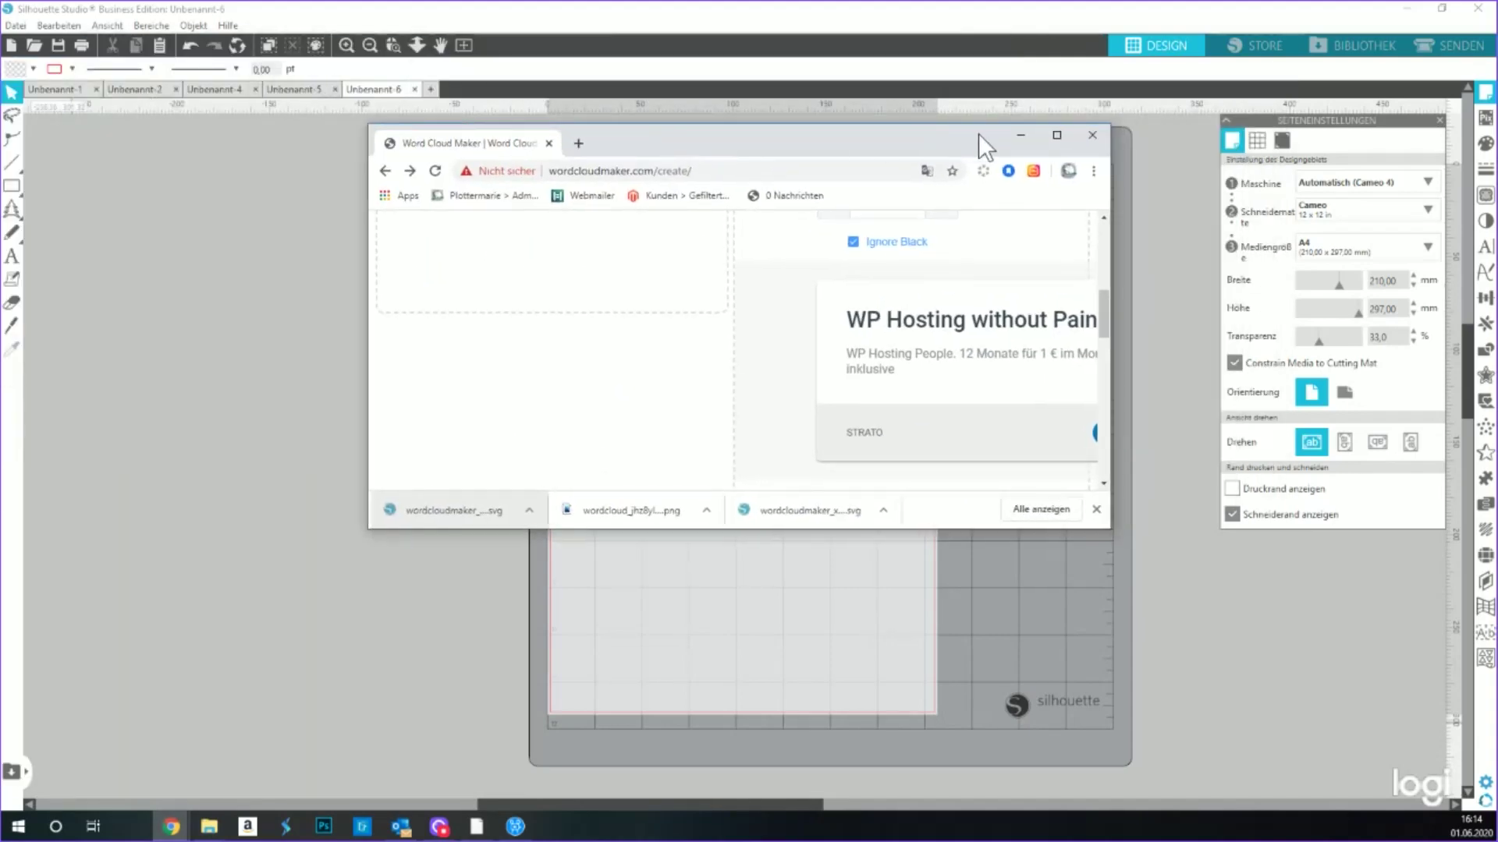
click(1056, 138)
scroll(545, 404, up, 5)
scroll(545, 404, down, 6)
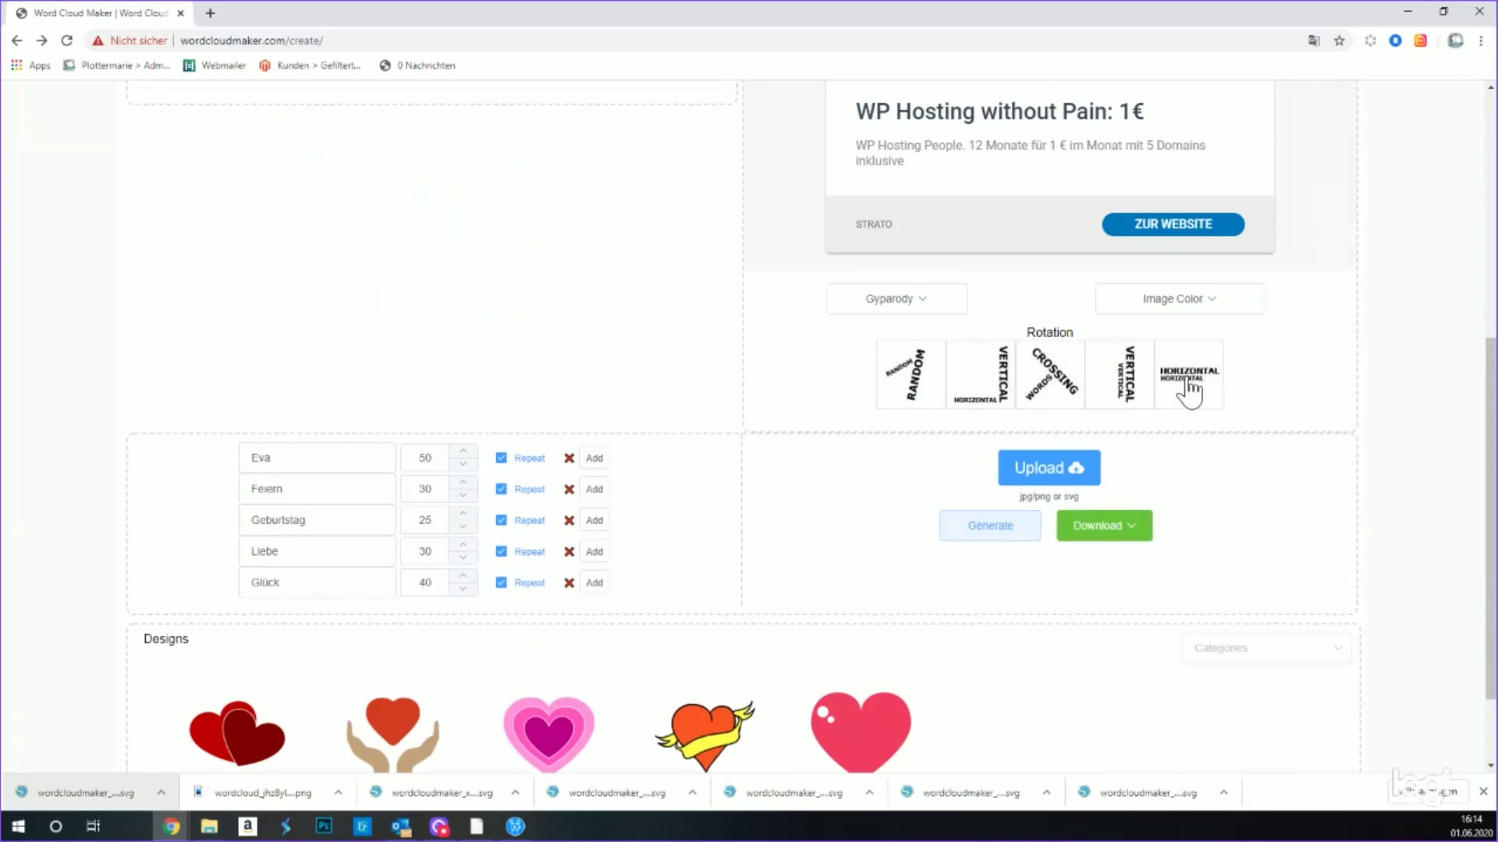
scroll(442, 420, up, 5)
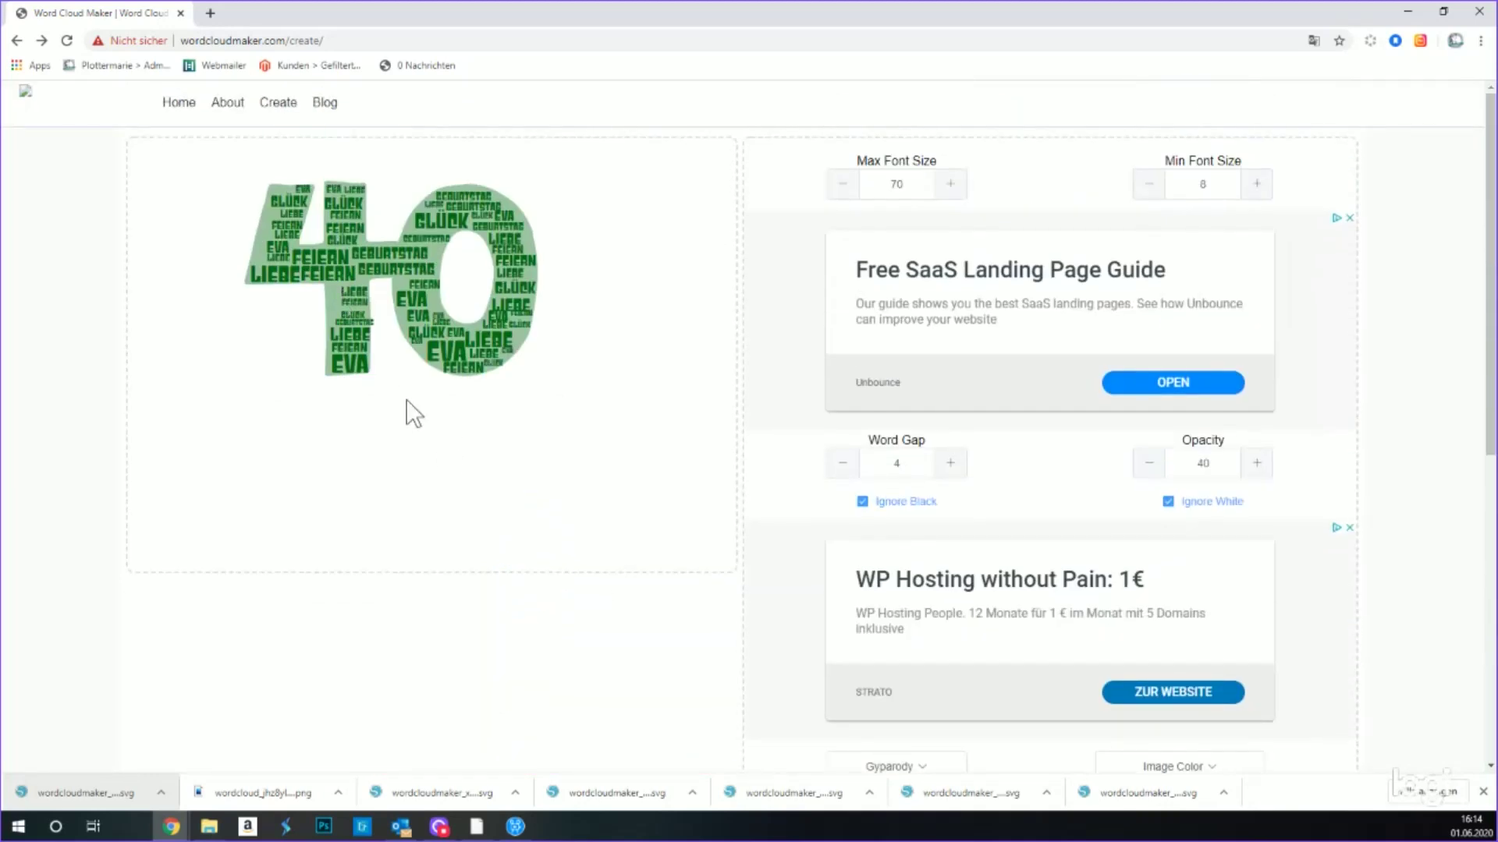
- Change the 40 word cloud's font to Pricedown and generate it again
scroll(406, 400, down, 5)
click(901, 312)
click(1010, 472)
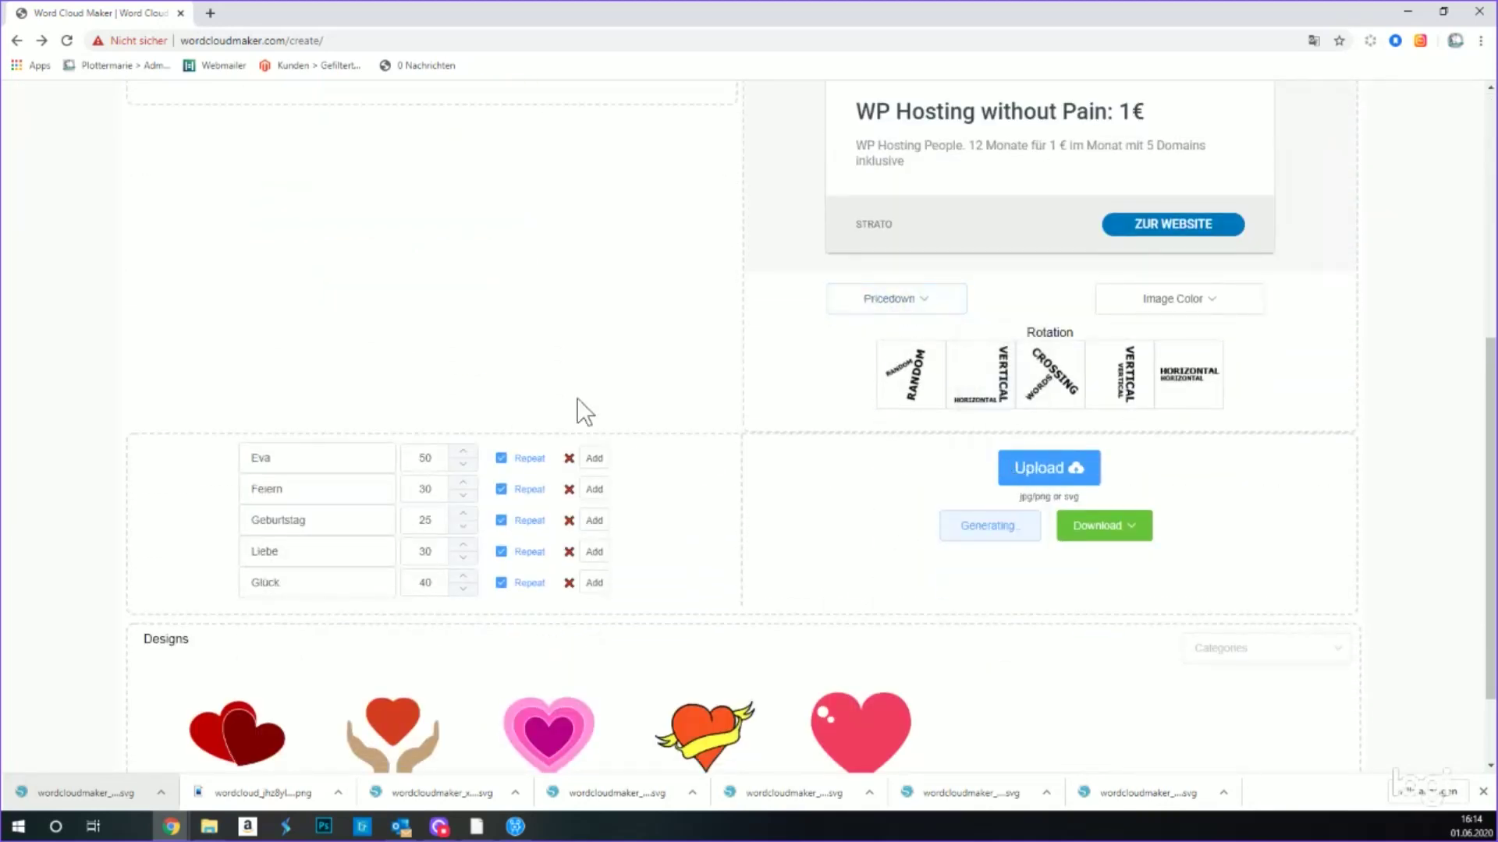
scroll(592, 405, up, 5)
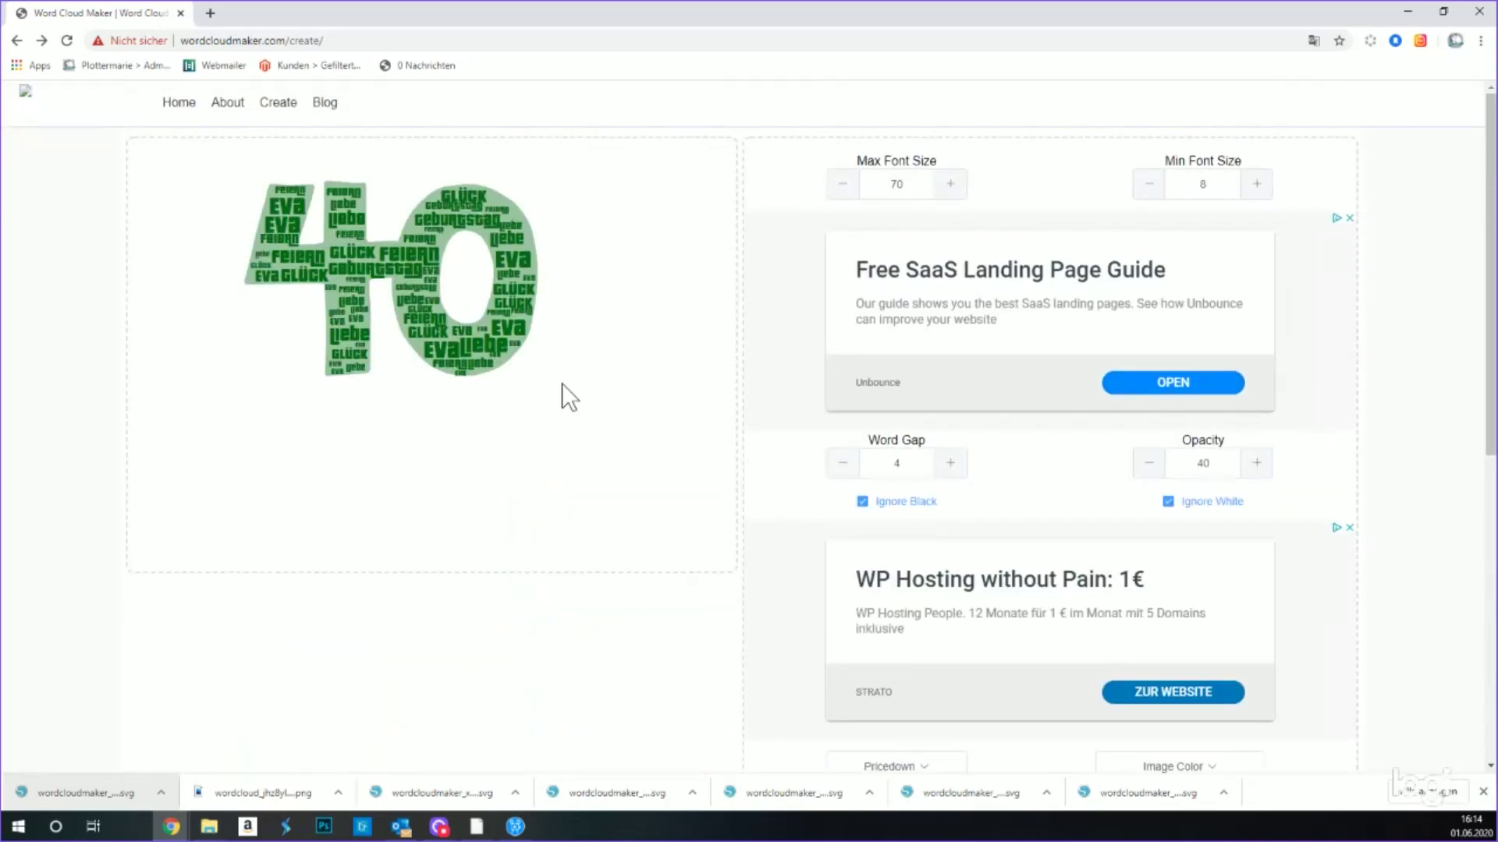
- Turn off repetition for the first word in the list and regenerate the 40 word cloud
scroll(470, 506, down, 4)
scroll(470, 506, down, 2)
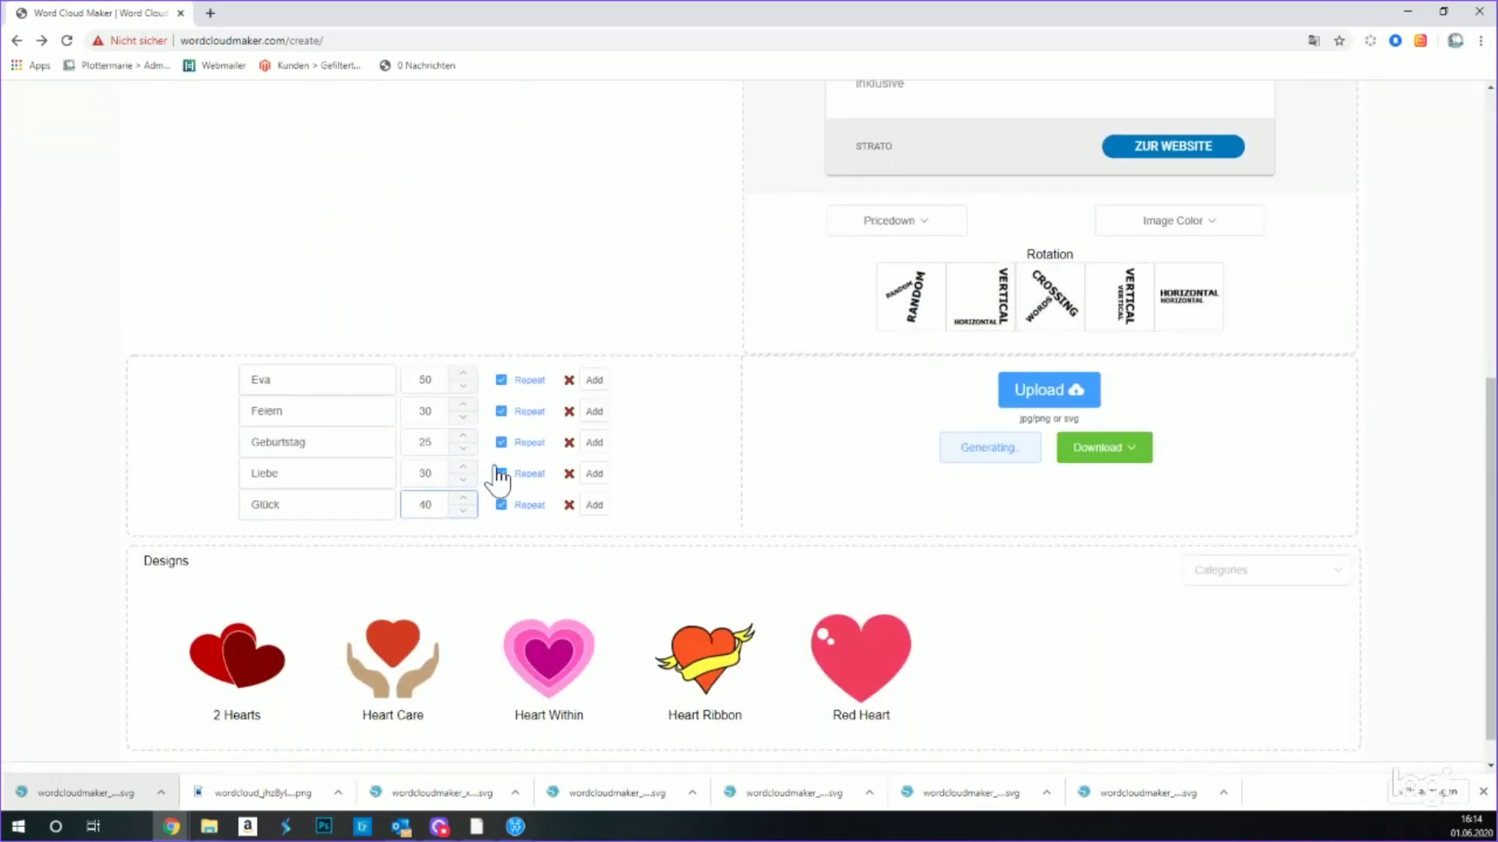
click(500, 380)
scroll(705, 398, up, 6)
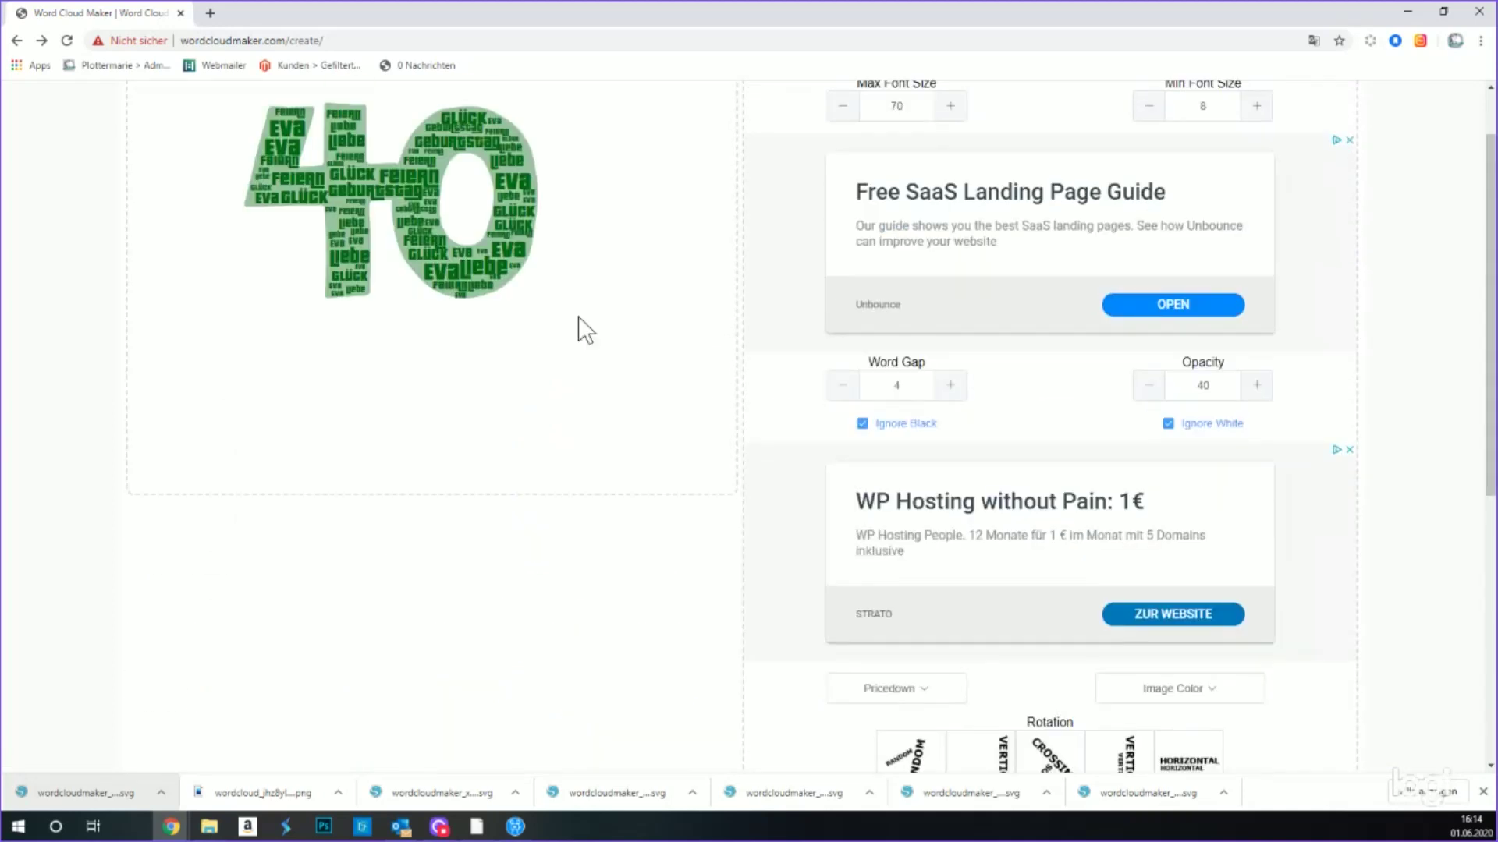
scroll(663, 615, down, 4)
click(968, 609)
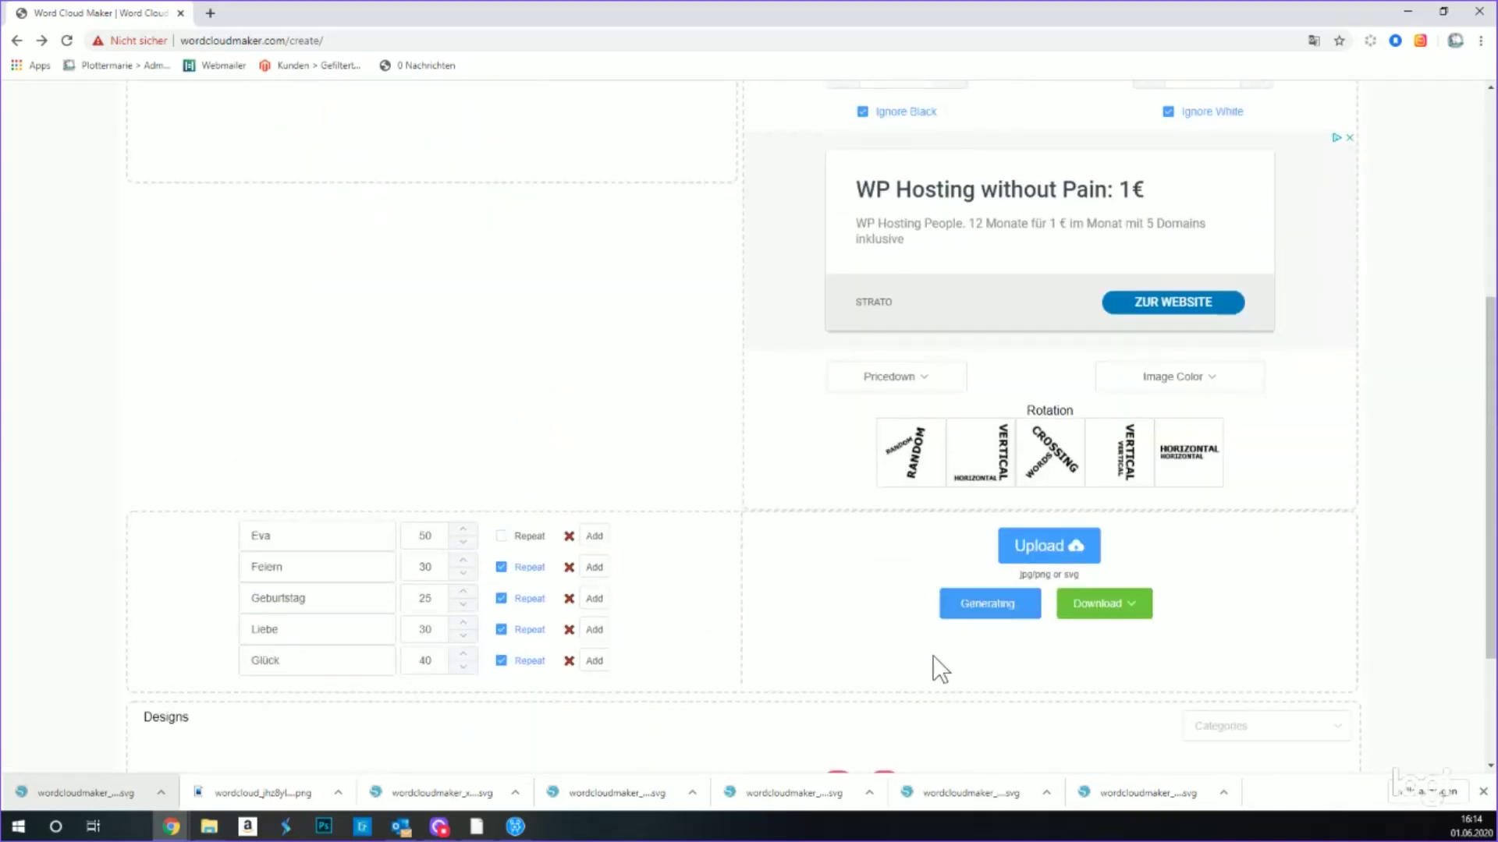
scroll(593, 544, up, 5)
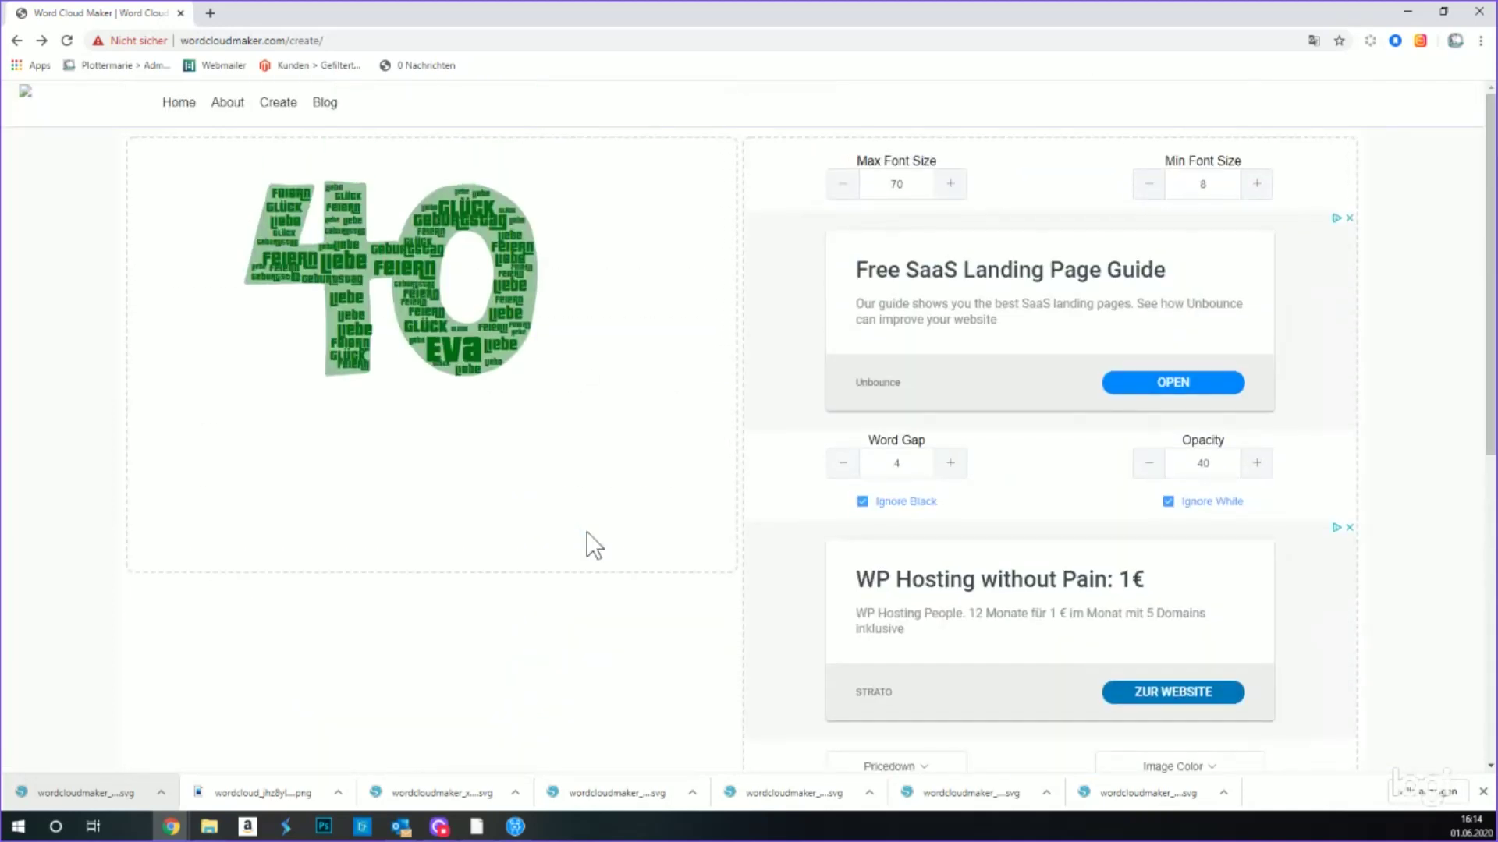
- Regenerate the 40 word cloud with a minimum font size of 20, and try the mixed horizontal and vertical rotation
click(1257, 185)
click(1257, 185)
click(1257, 185)
click(1258, 185)
scroll(702, 478, down, 5)
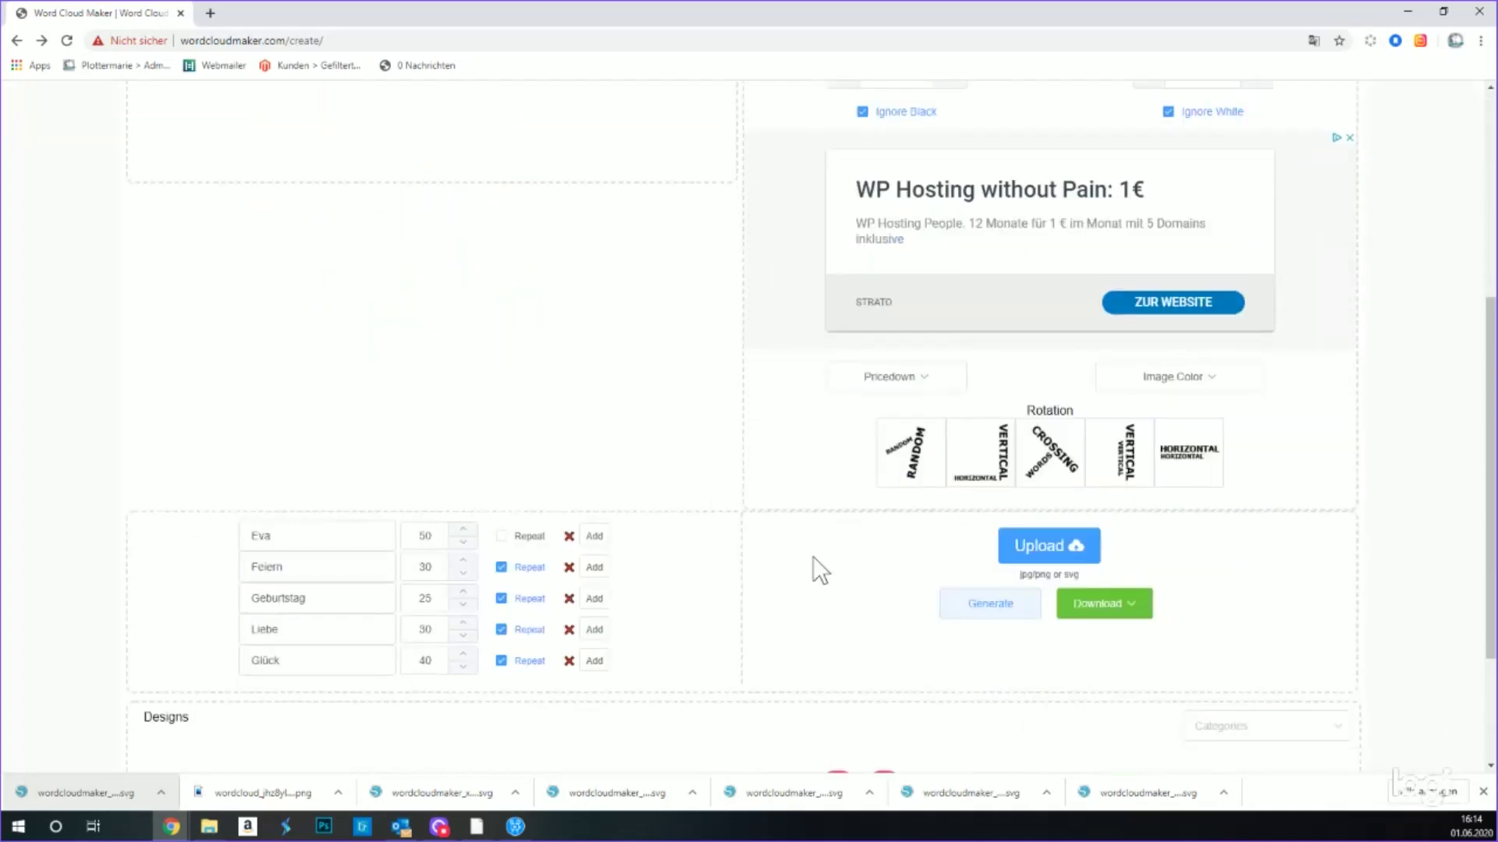
click(980, 616)
scroll(641, 446, up, 5)
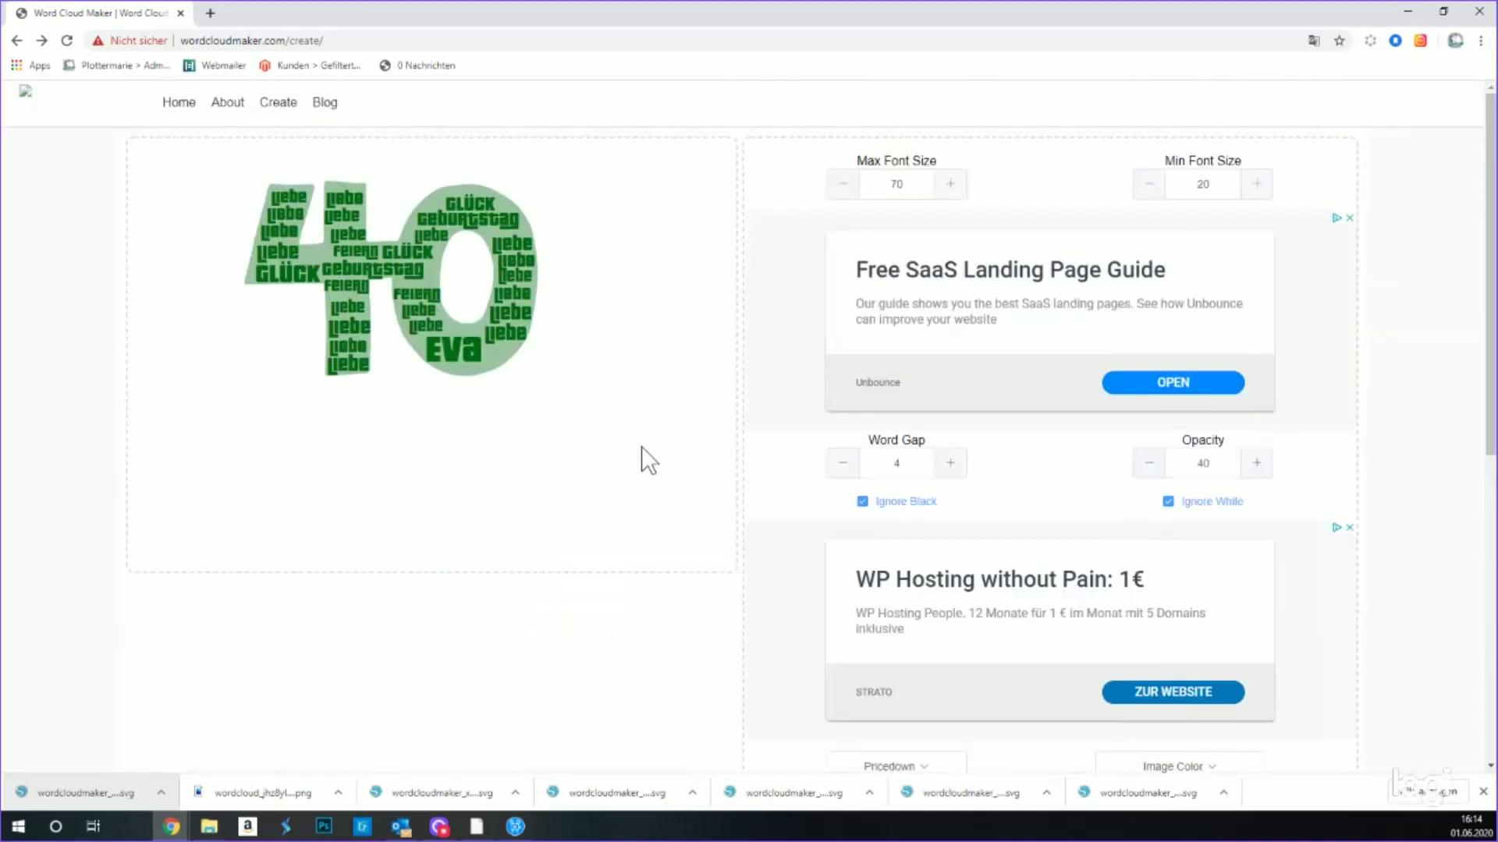
scroll(762, 578, down, 4)
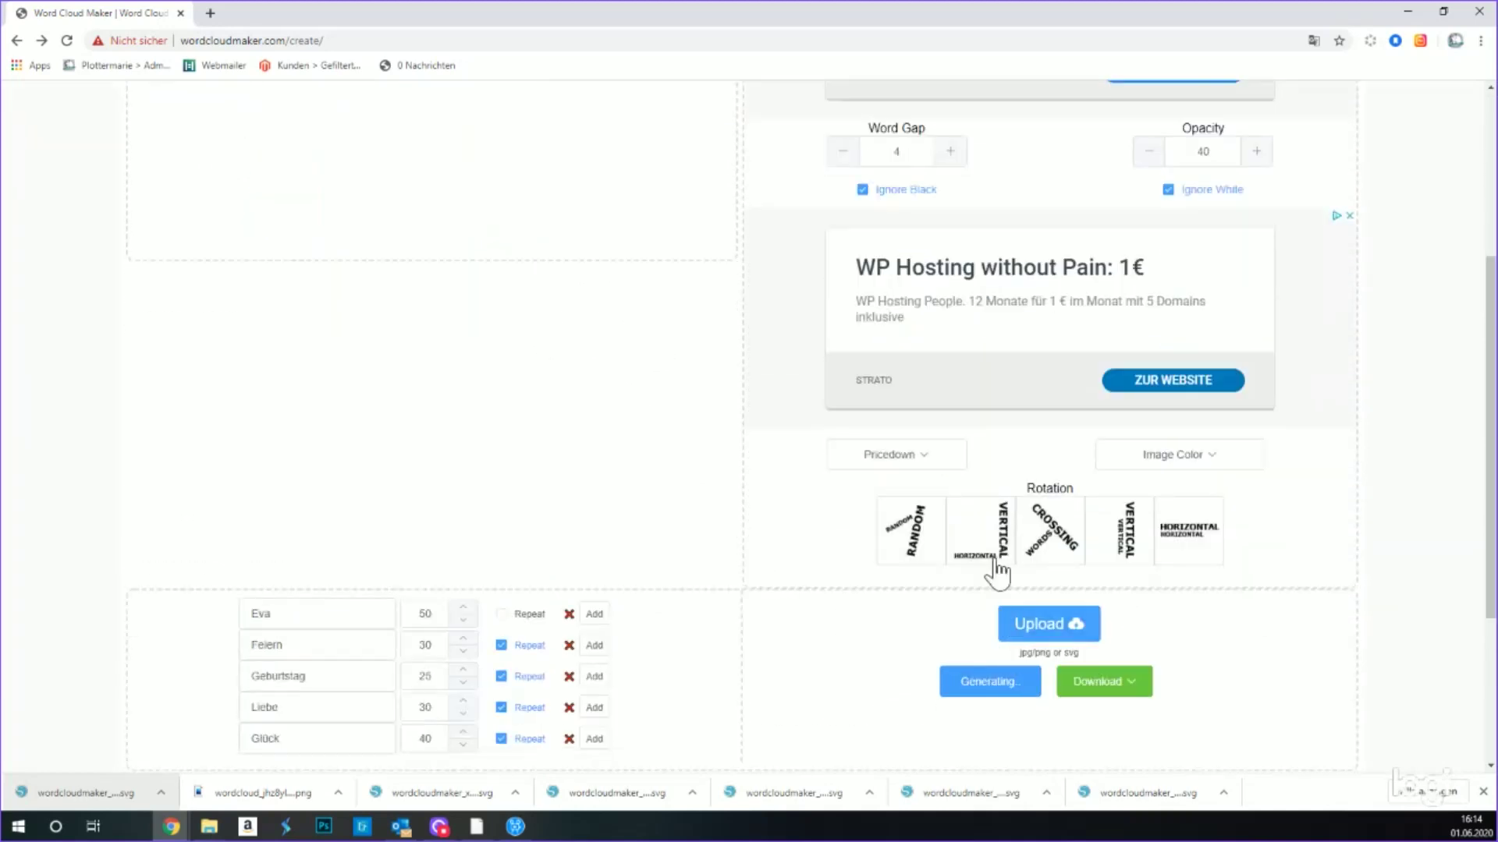
scroll(328, 378, up, 4)
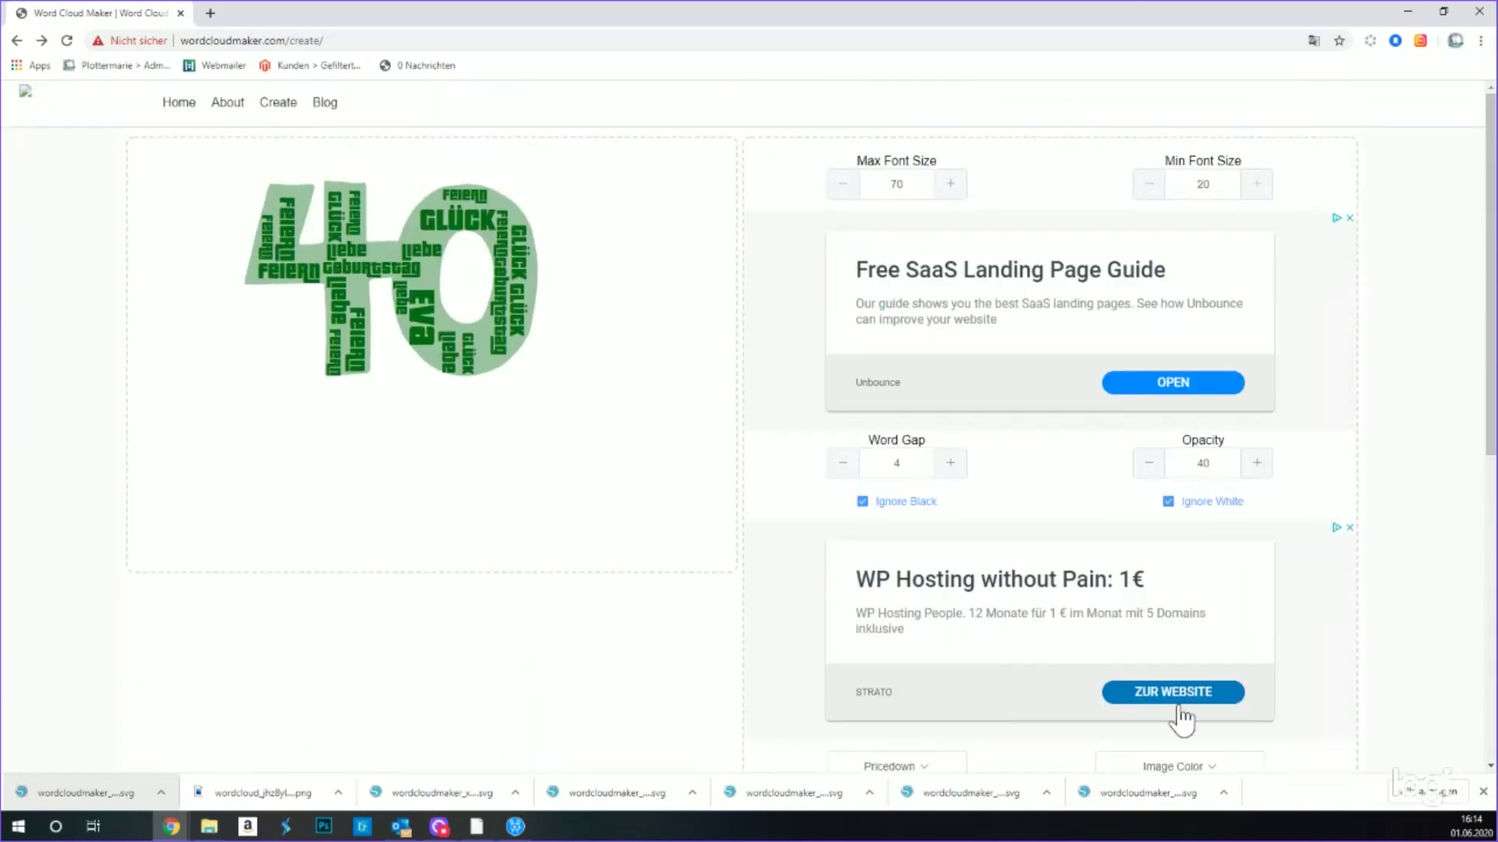
- Set the minimum font size to 12 and regenerate the 40 word cloud with the crossing words rotation
click(1151, 187)
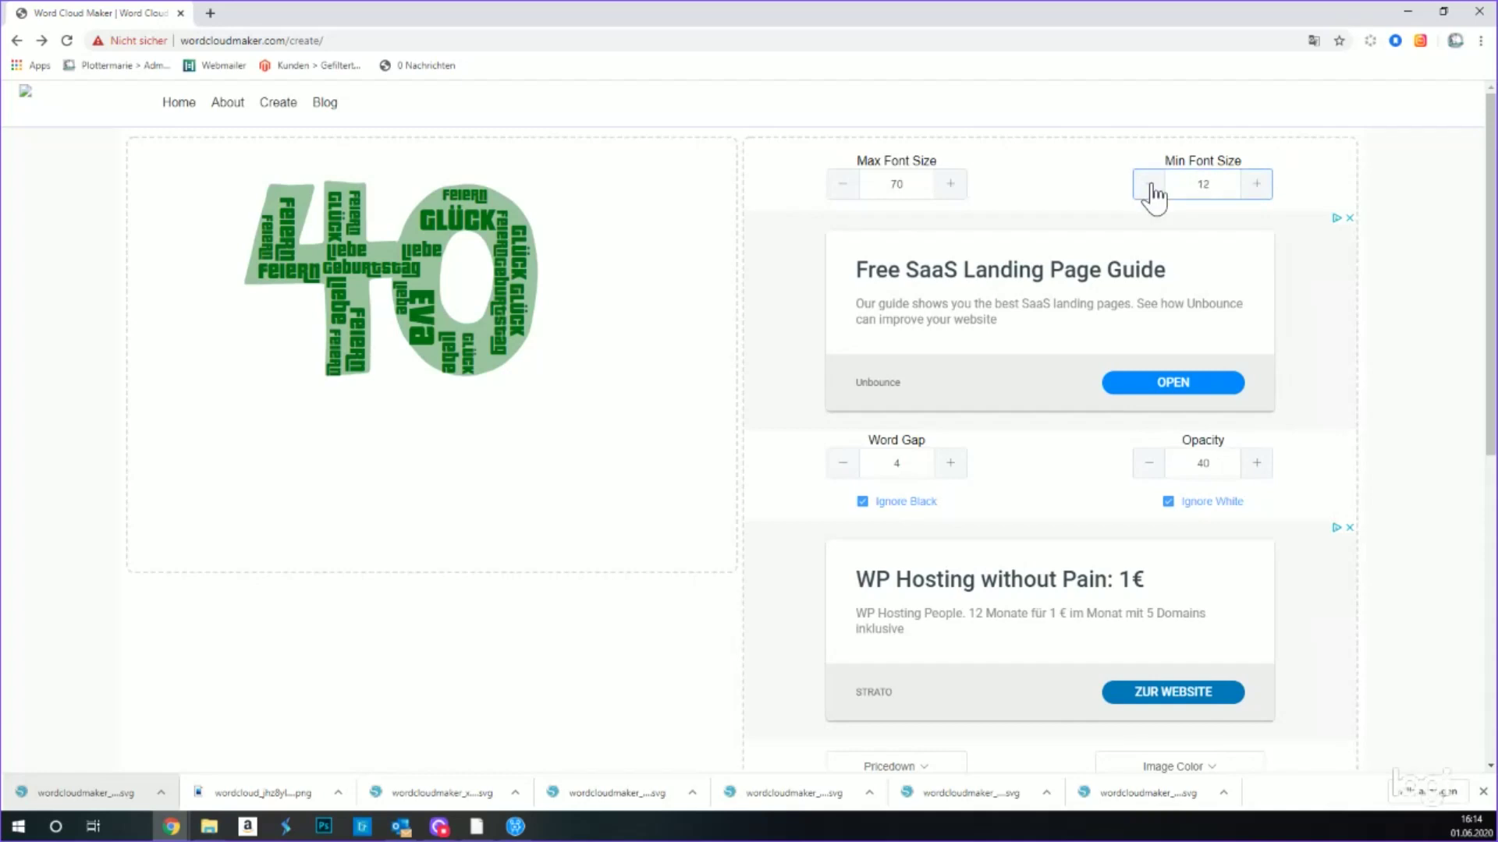
click(1152, 187)
scroll(845, 409, down, 5)
click(989, 605)
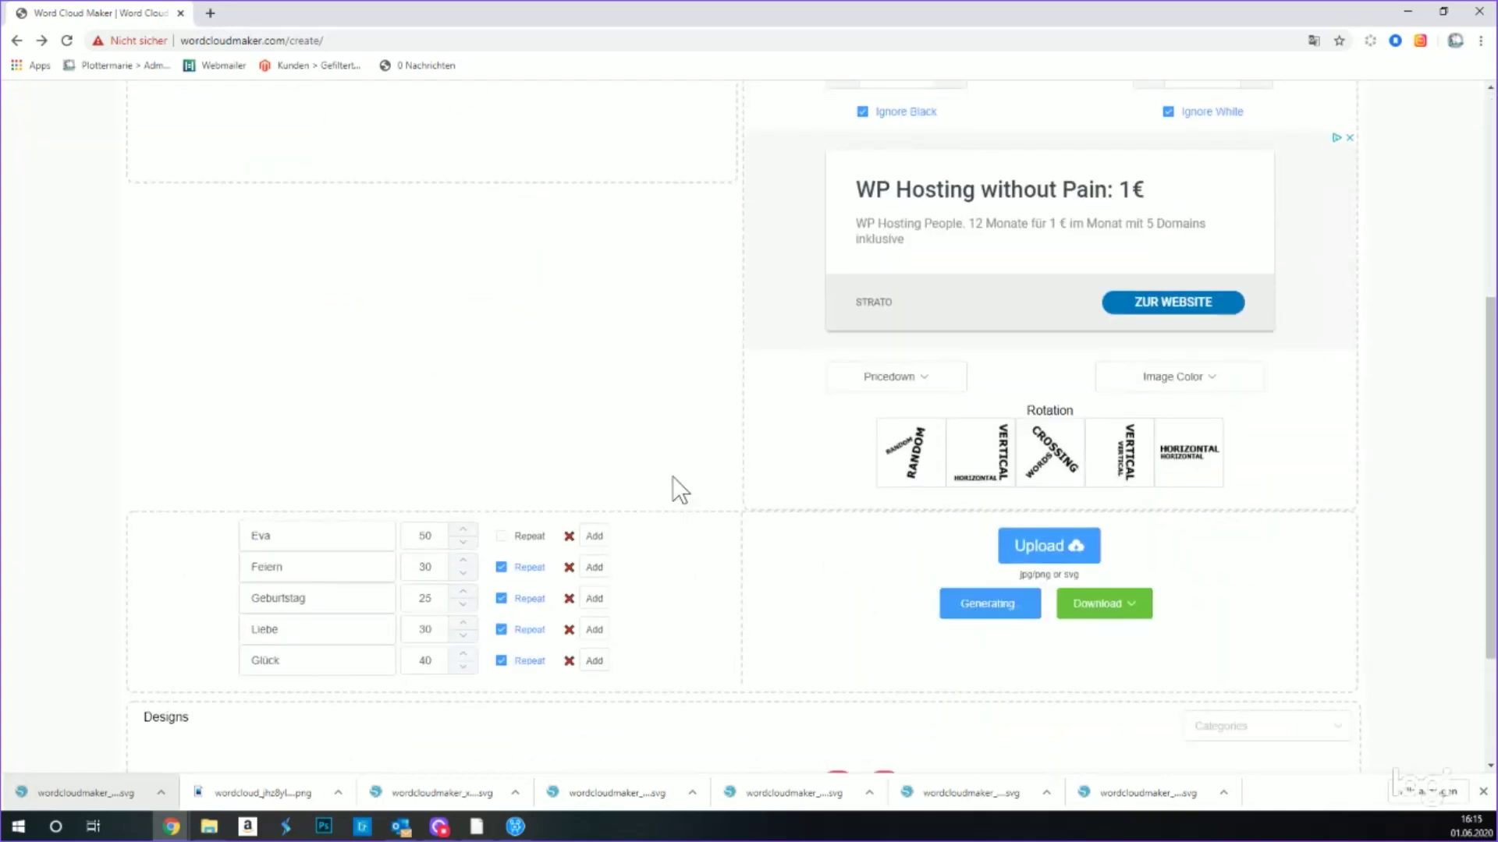
scroll(672, 476, up, 5)
scroll(691, 568, down, 4)
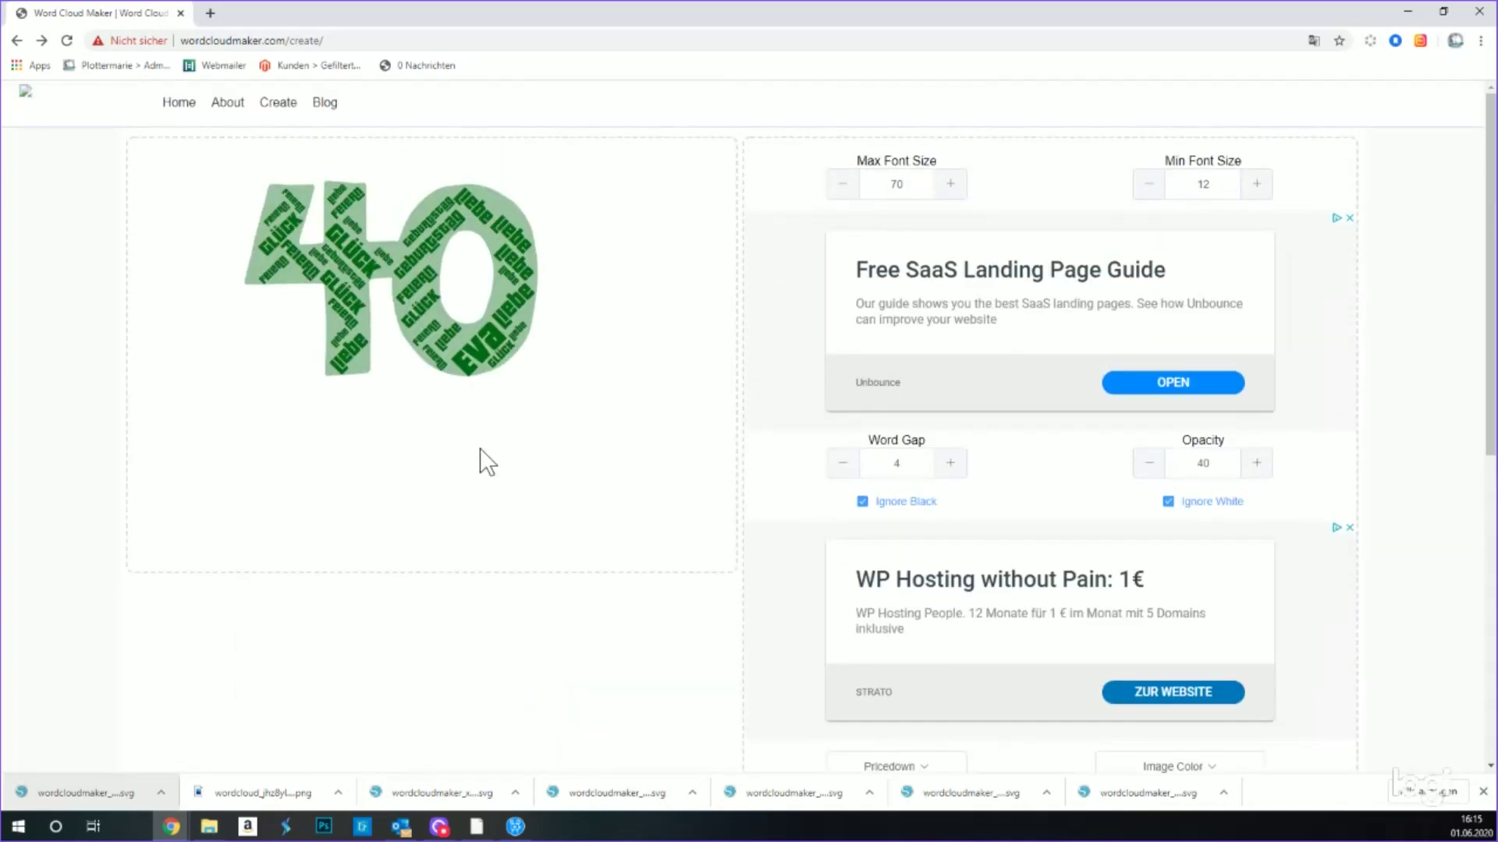
- Switch back to Silhouette Studio and show the finished butterfly design in Unbenannt-2
click(477, 826)
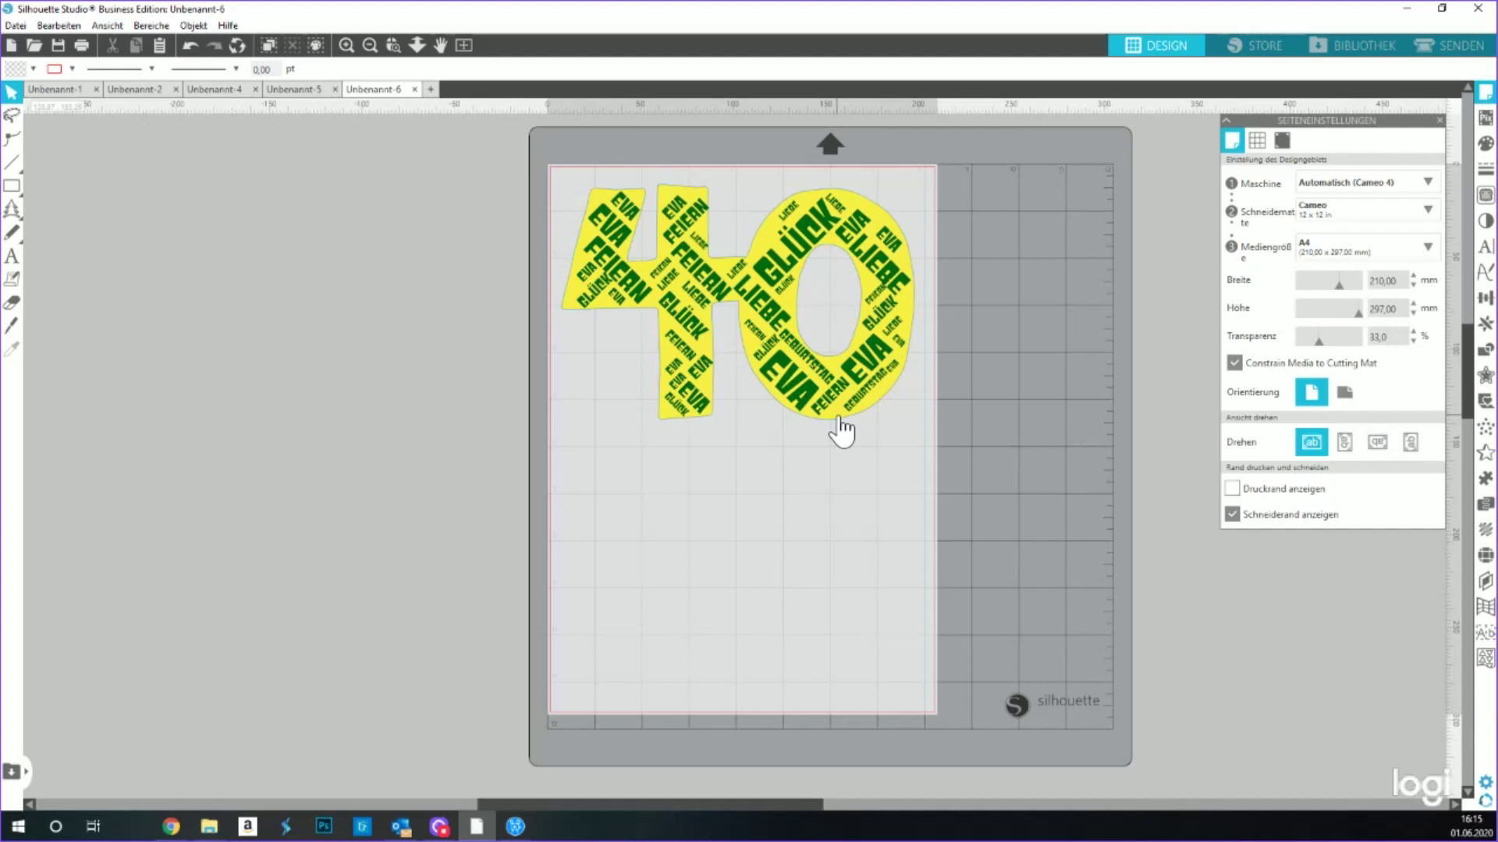
click(213, 92)
click(133, 91)
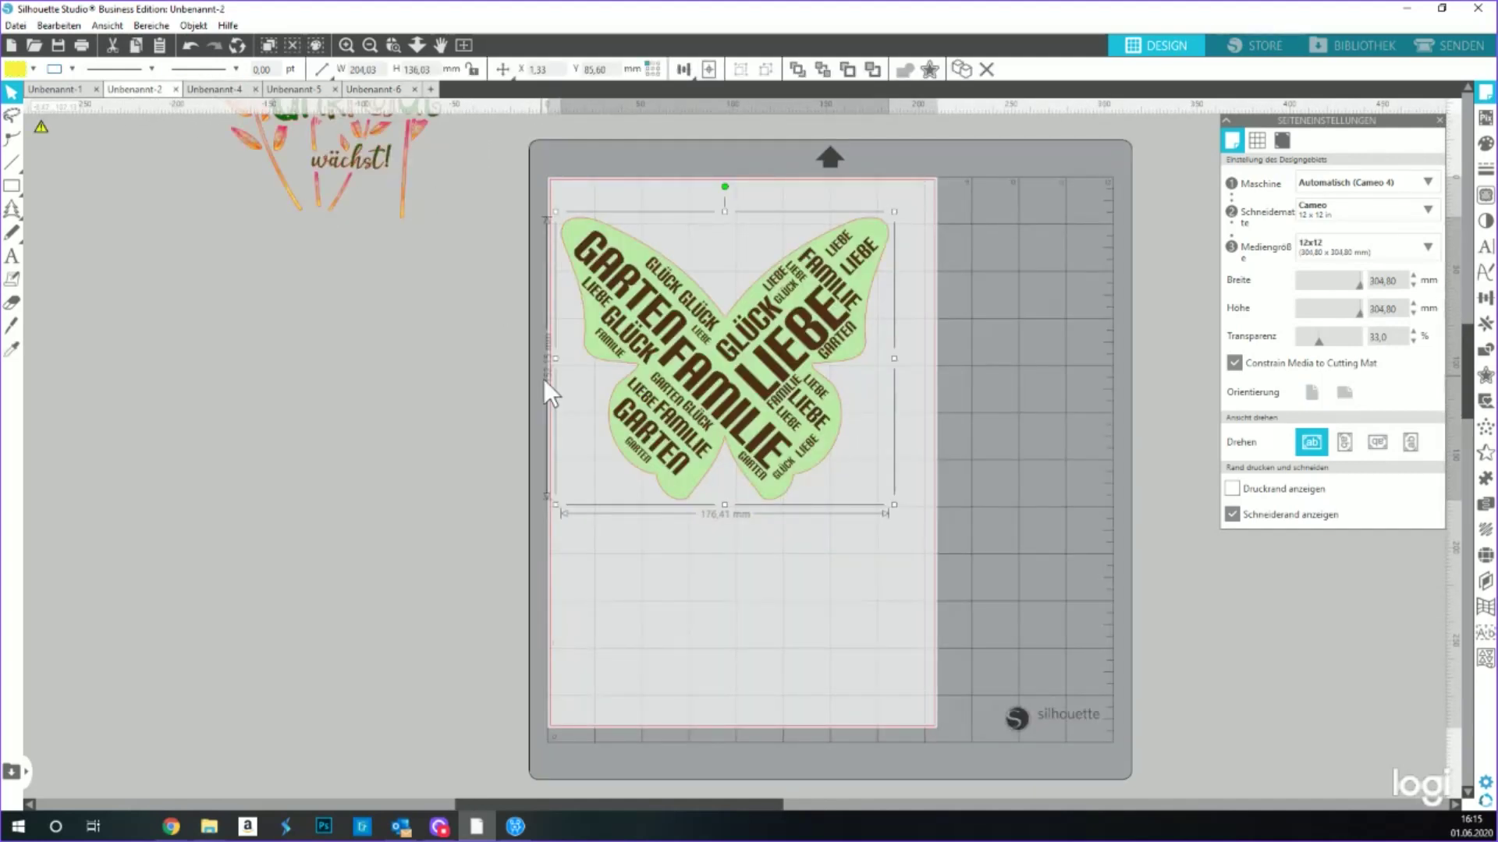
scroll(546, 376, up, 1)
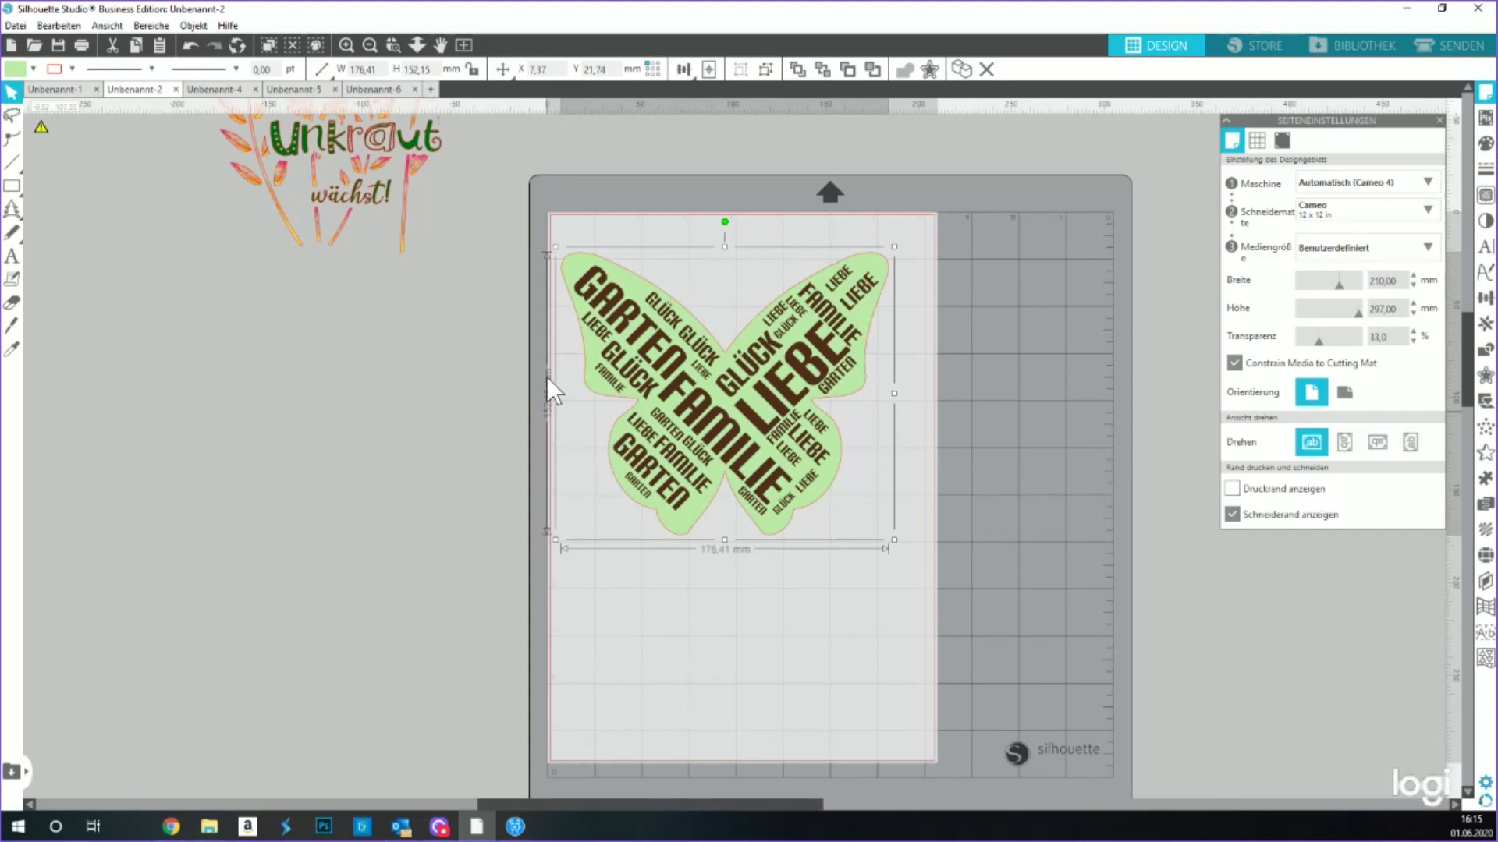